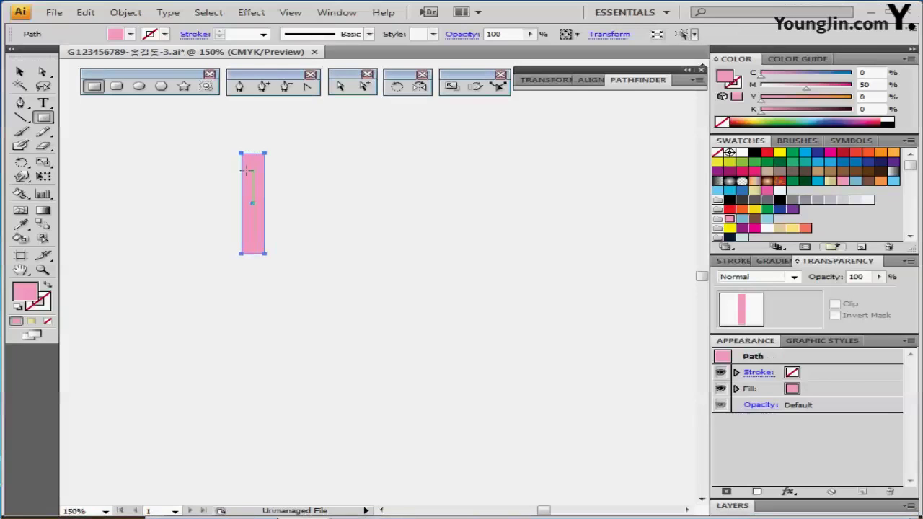
Make a copy of the pink rectangle moved 6 mm horizontally and 0 mm vertically, flush against the original's right side
{"action": "left_click", "coordinate": [19, 74]}
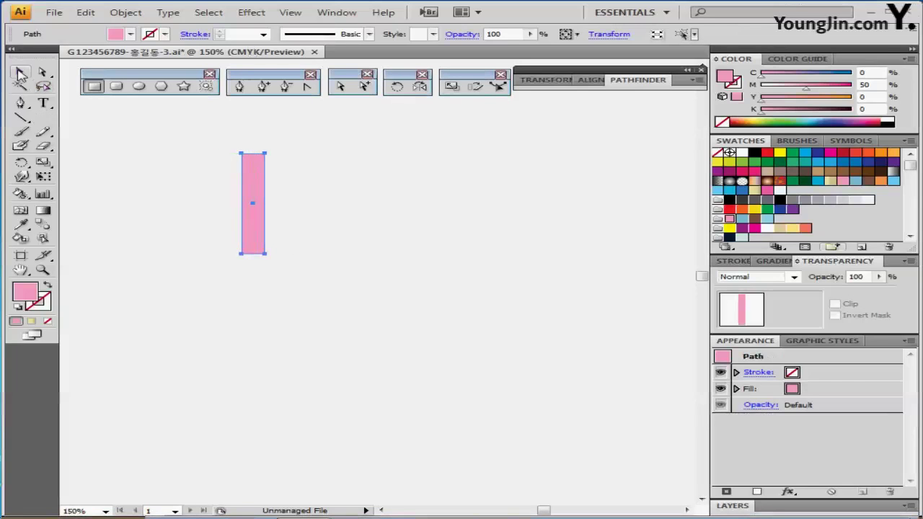
{"action": "key", "text": "Return"}
{"action": "left_click_drag", "start_coordinate": [408, 186], "coordinate": [448, 144]}
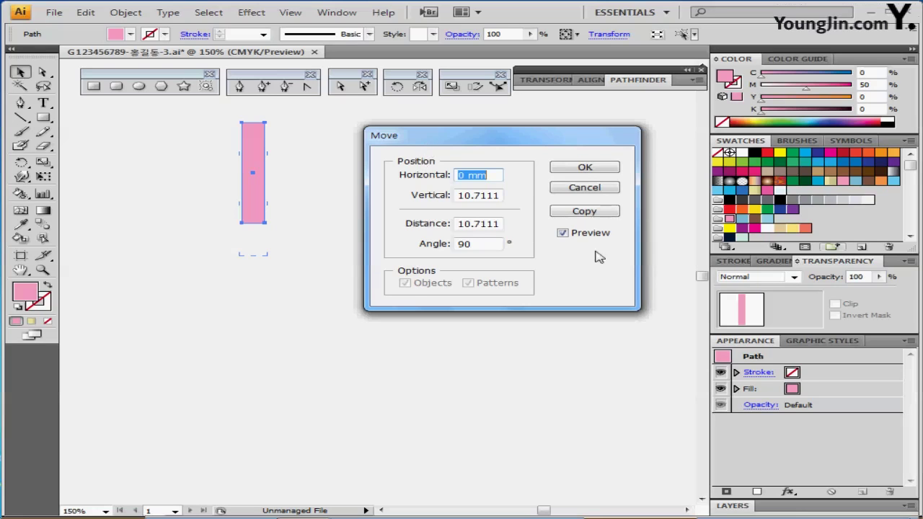
{"action": "left_click", "coordinate": [562, 233]}
{"action": "left_click", "coordinate": [563, 233]}
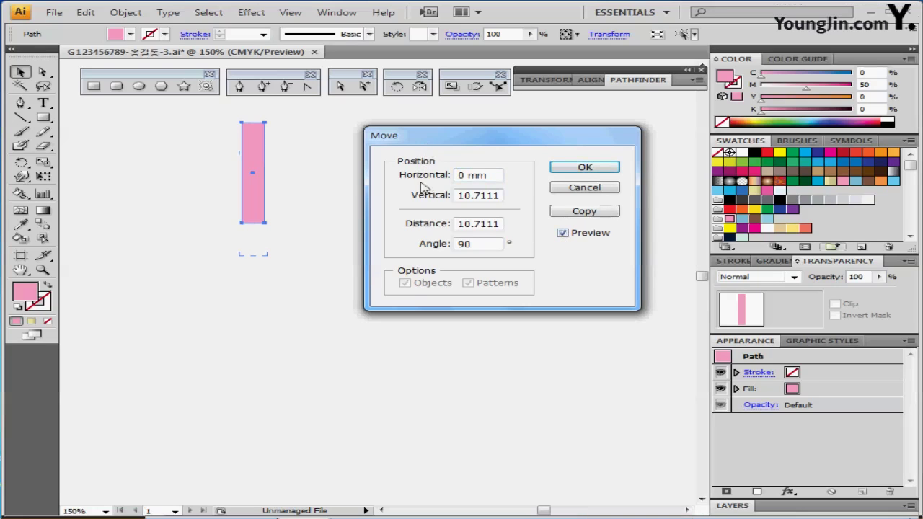
{"action": "left_click", "coordinate": [420, 177]}
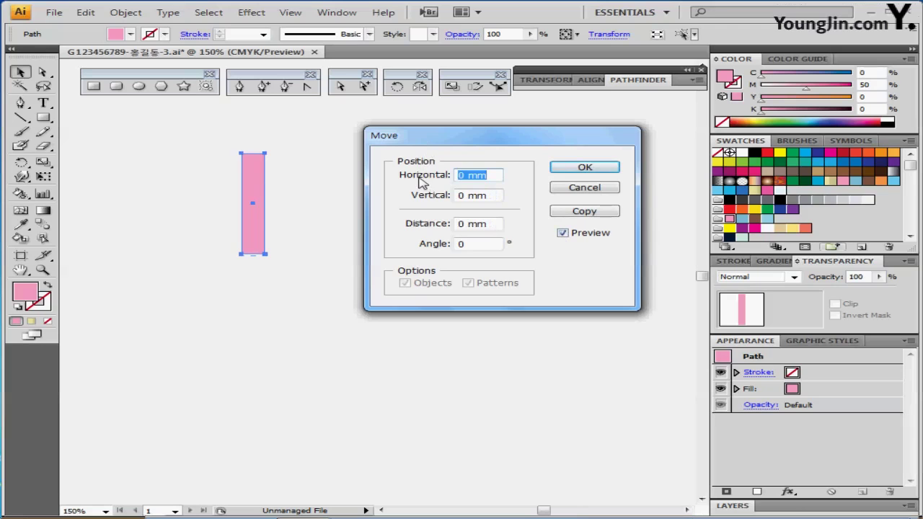
{"action": "type", "text": "6"}
{"action": "key", "text": "Tab"}
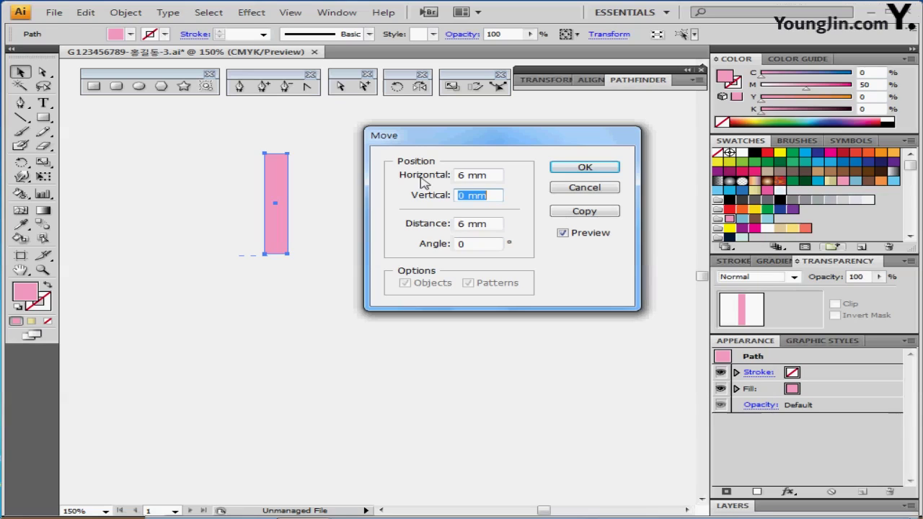
{"action": "left_click", "coordinate": [569, 217]}
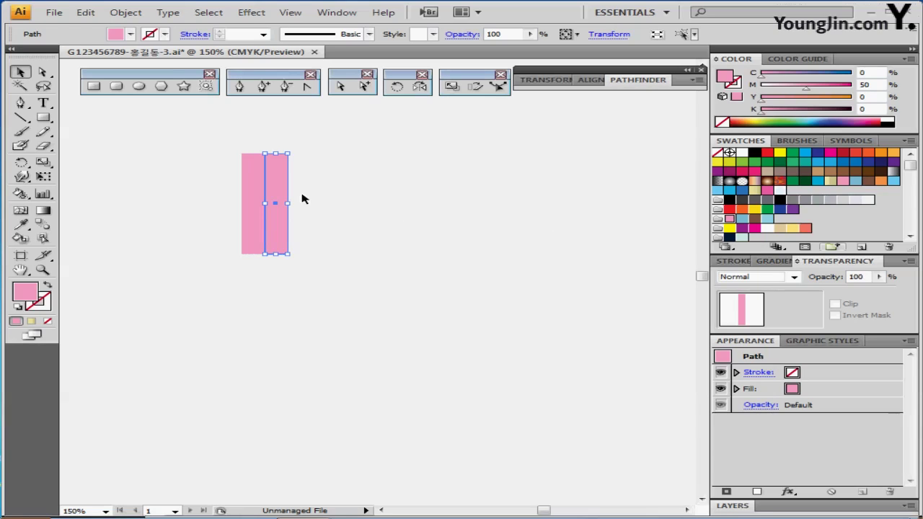
Repeat the last move-and-copy once to add a third rectangle beside the other two
{"action": "key", "text": "ctrl"}
{"action": "key", "text": "ctrl+d"}
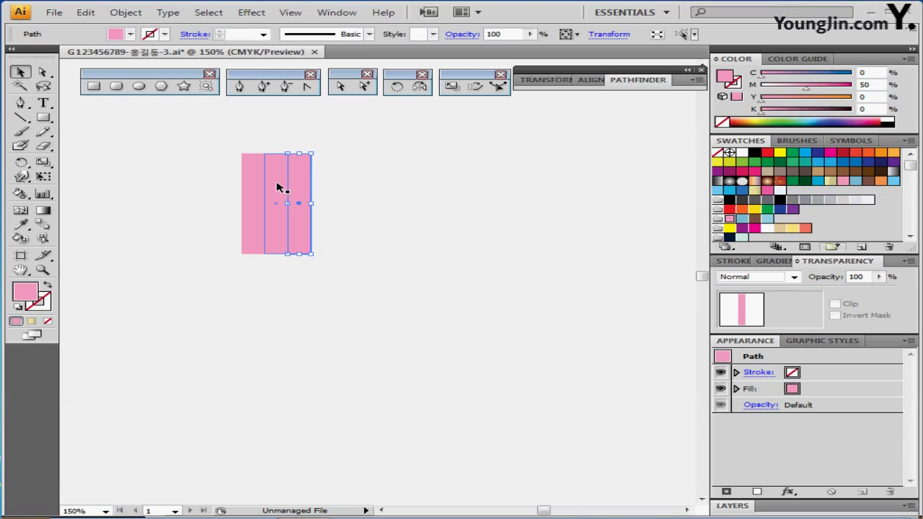
{"action": "key", "text": "ctrl+shift+b"}
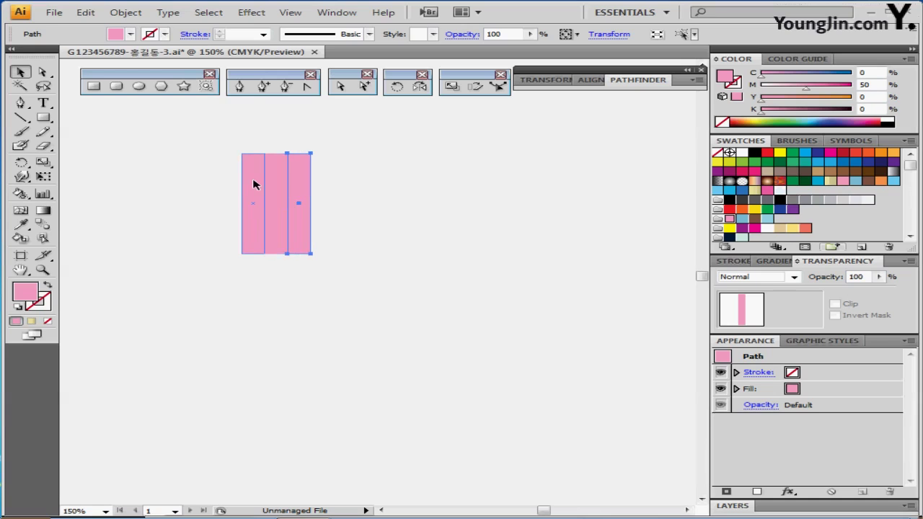
Fill the middle rectangle with blue (C50 M10 Y10 K0) and the right one with brown (C40 M60 Y70 K30)
{"action": "left_click", "coordinate": [253, 189]}
{"action": "left_click", "coordinate": [277, 183]}
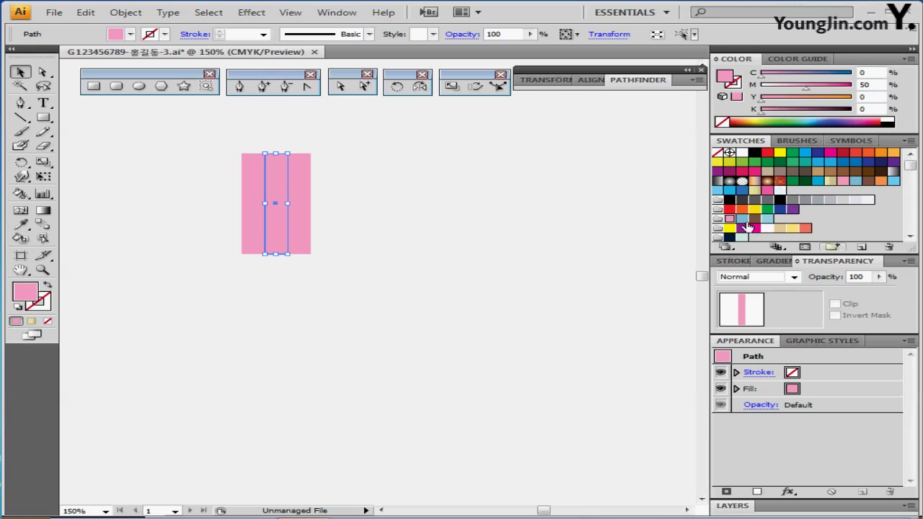
{"action": "left_click", "coordinate": [742, 222]}
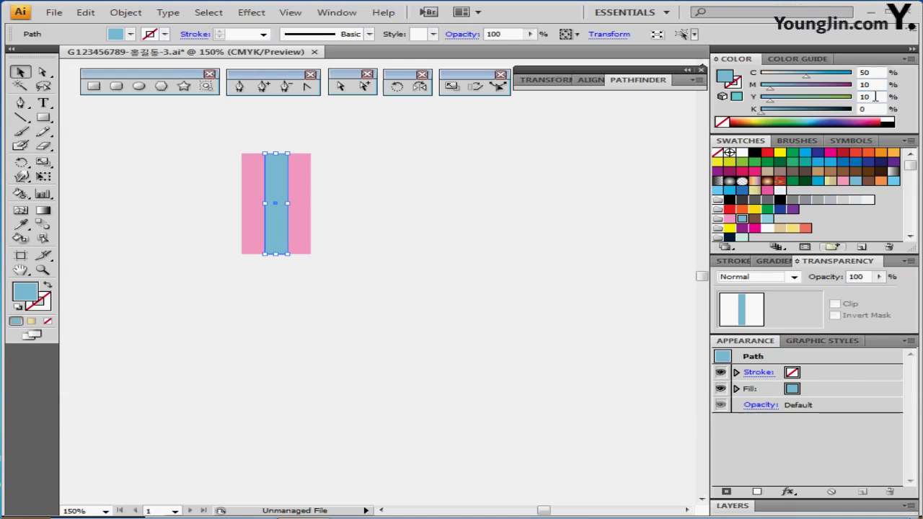
{"action": "left_click", "coordinate": [303, 190]}
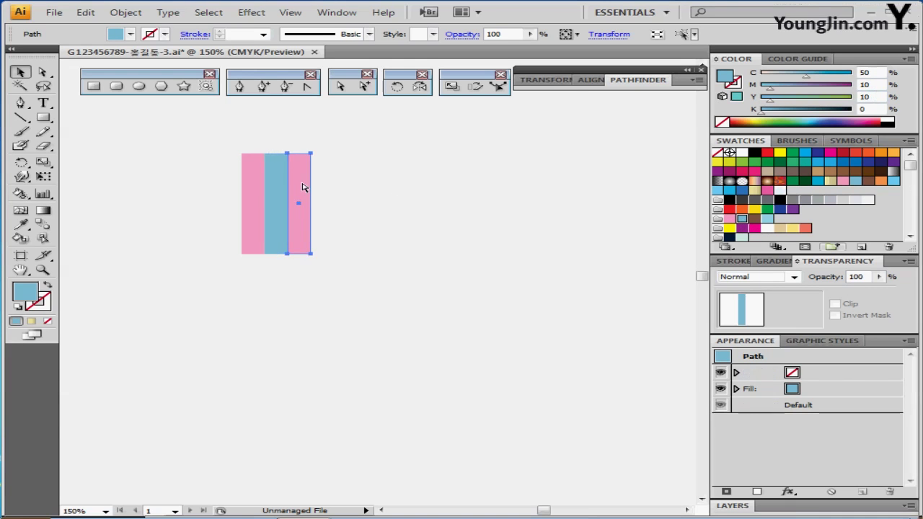
{"action": "left_click", "coordinate": [755, 218]}
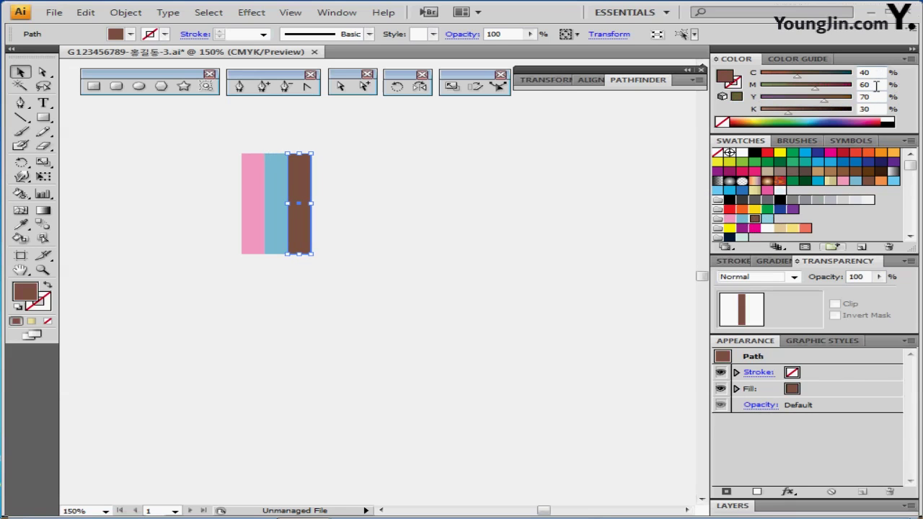
{"action": "left_click", "coordinate": [877, 73]}
{"action": "left_click", "coordinate": [876, 88]}
{"action": "left_click", "coordinate": [441, 225]}
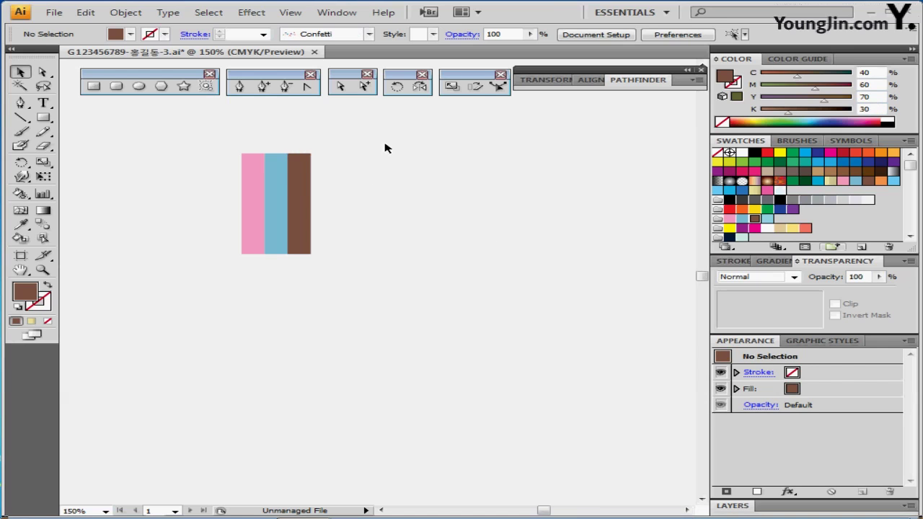
Average only the upper anchor points of all three rectangles on both axes so they meet in one point
{"action": "left_click", "coordinate": [340, 87]}
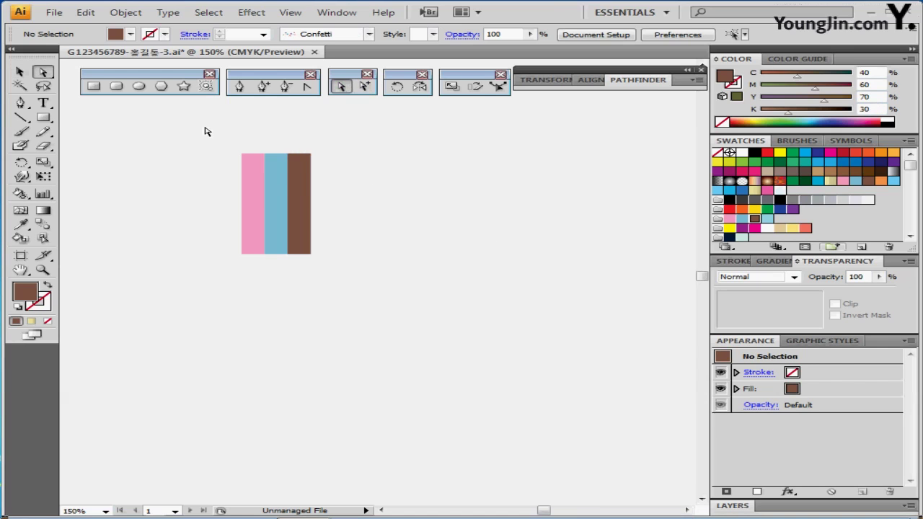
{"action": "left_click_drag", "start_coordinate": [205, 126], "coordinate": [340, 176]}
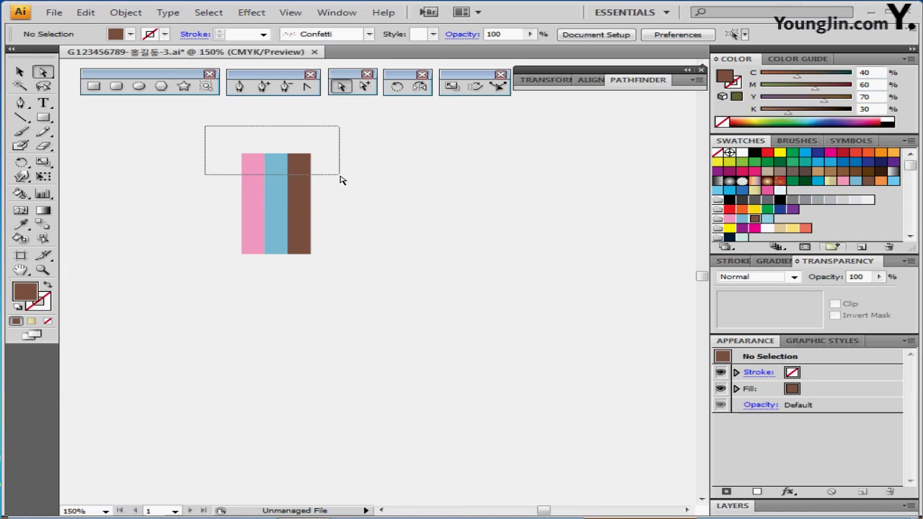
{"action": "left_click_drag", "start_coordinate": [342, 180], "coordinate": [342, 179]}
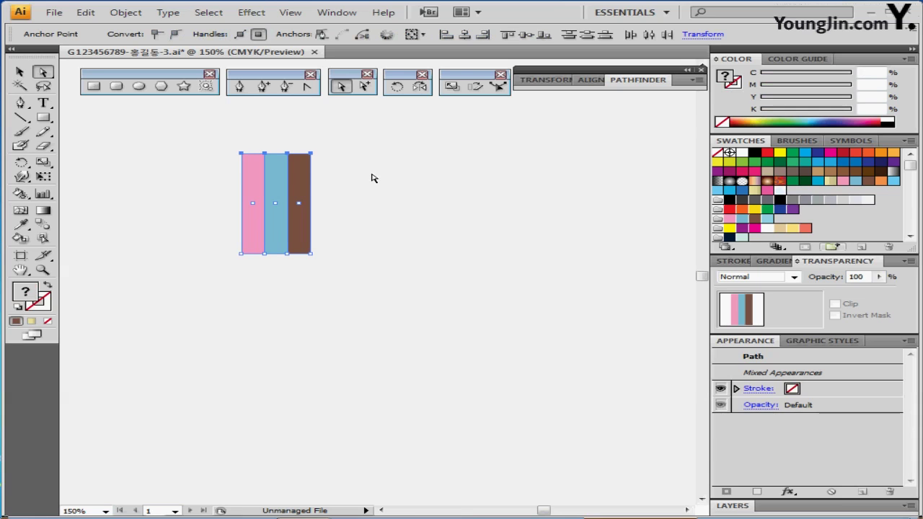
{"action": "right_click", "coordinate": [360, 148]}
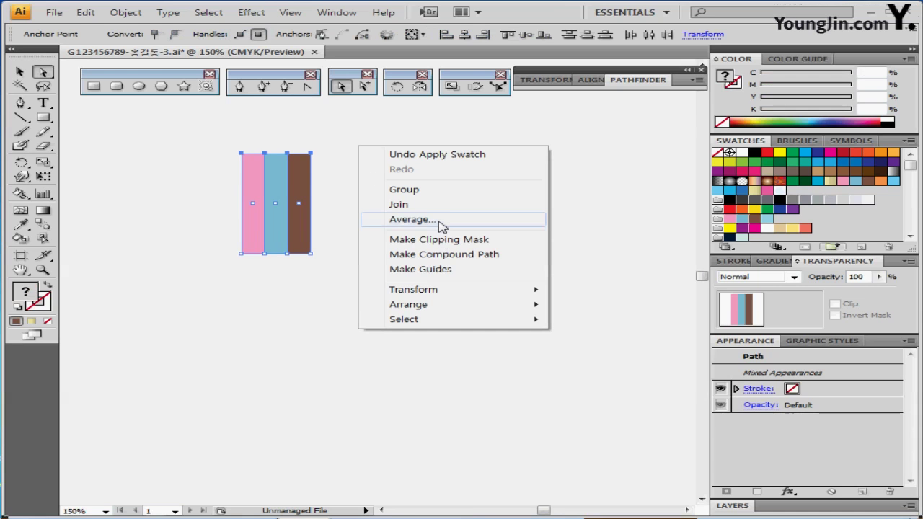
{"action": "left_click", "coordinate": [439, 220]}
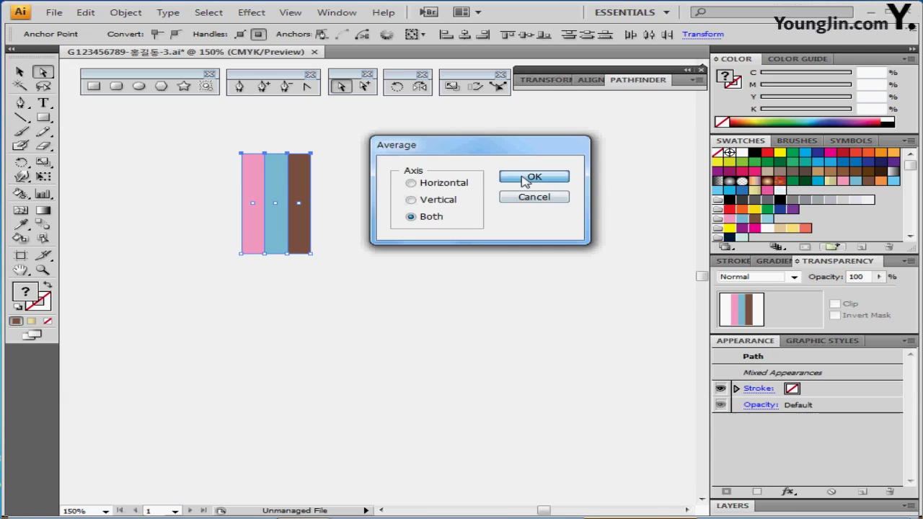
{"action": "left_click", "coordinate": [525, 180]}
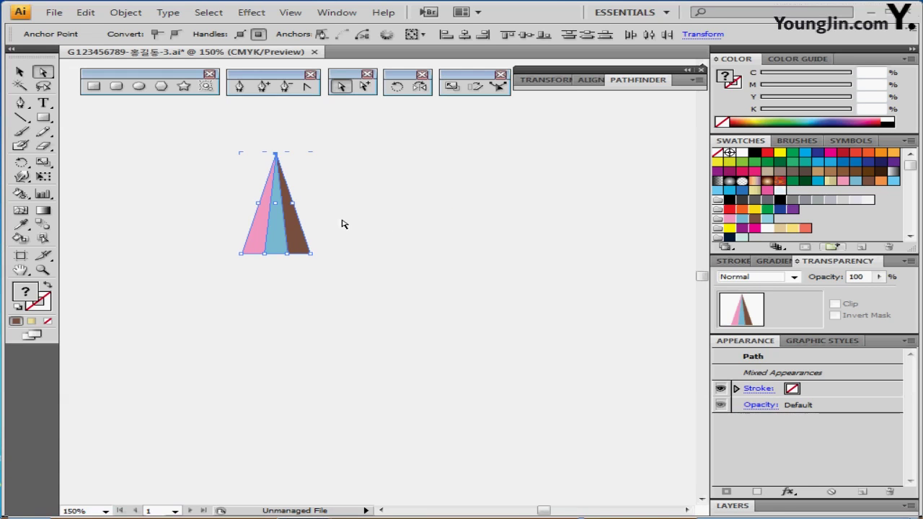
Start a warp envelope on the striped triangle with the Fish style and turn on its preview
{"action": "left_click", "coordinate": [126, 13]}
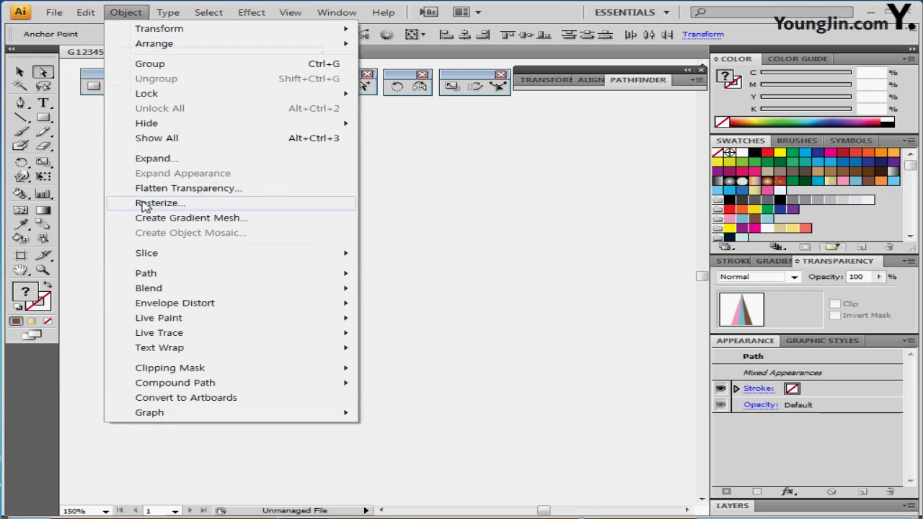
{"action": "mouse_move", "coordinate": [177, 309]}
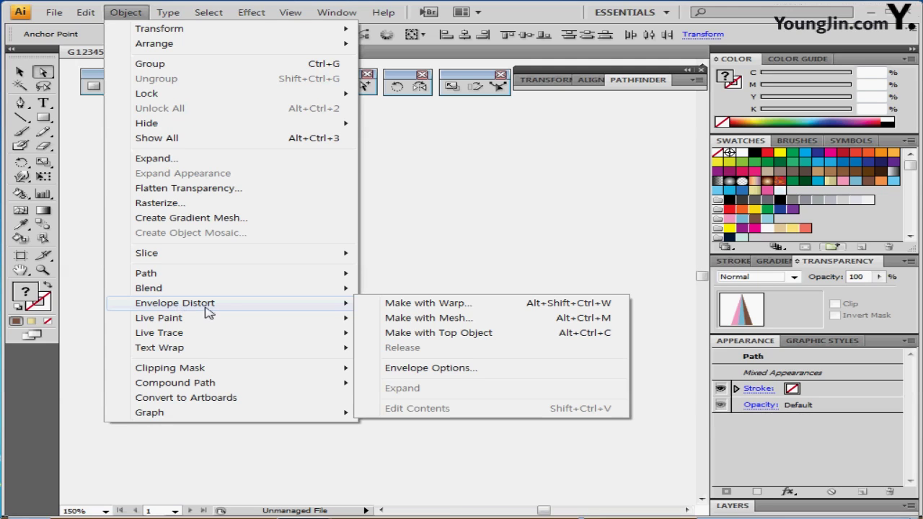
{"action": "left_click", "coordinate": [406, 306]}
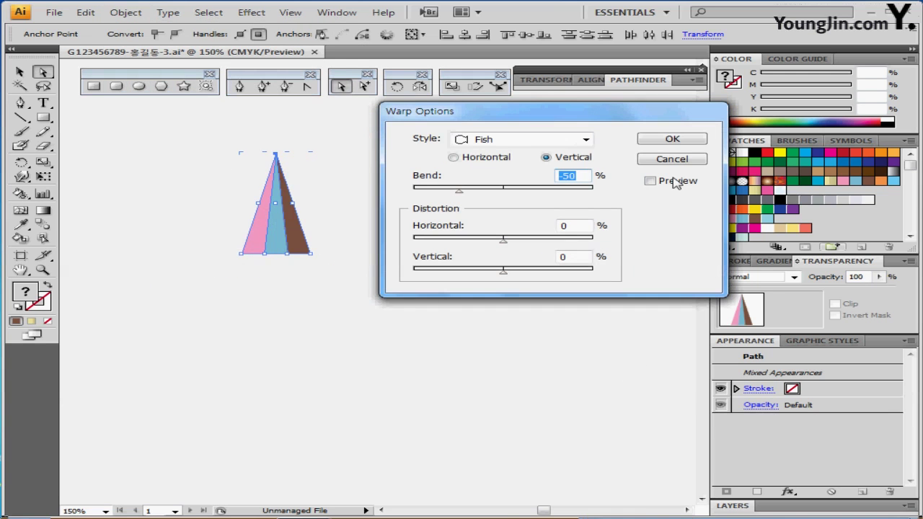
{"action": "left_click", "coordinate": [676, 182]}
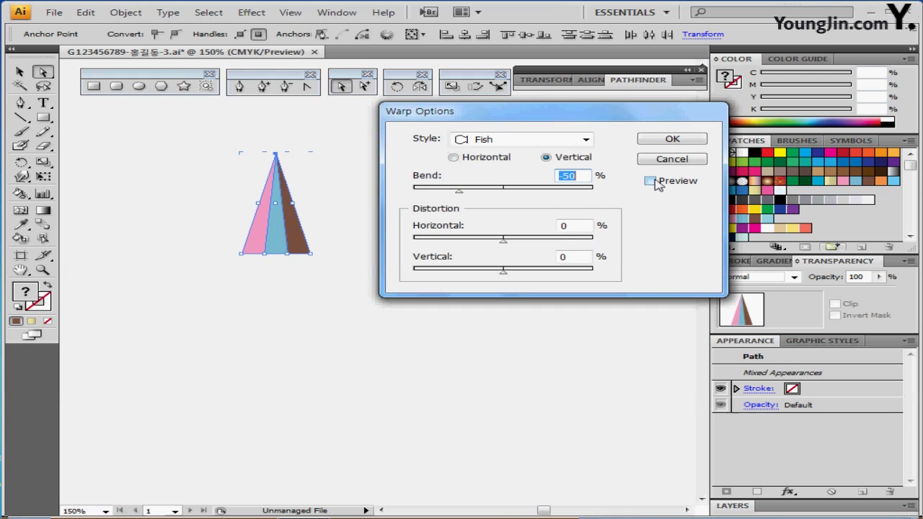
{"action": "left_click", "coordinate": [509, 142]}
{"action": "left_click", "coordinate": [506, 143]}
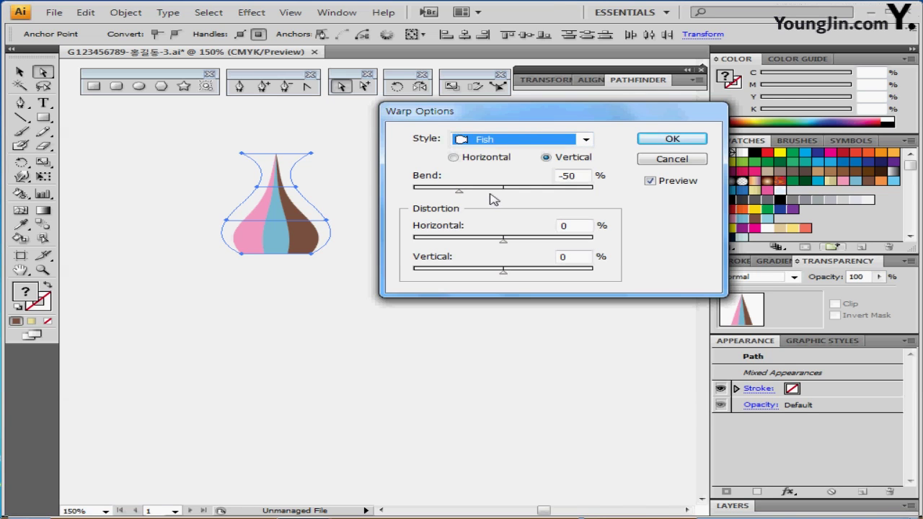
Try the Fish warp in horizontal orientation with 49% bend and in vertical orientation with -35% bend
{"action": "left_click", "coordinate": [454, 158]}
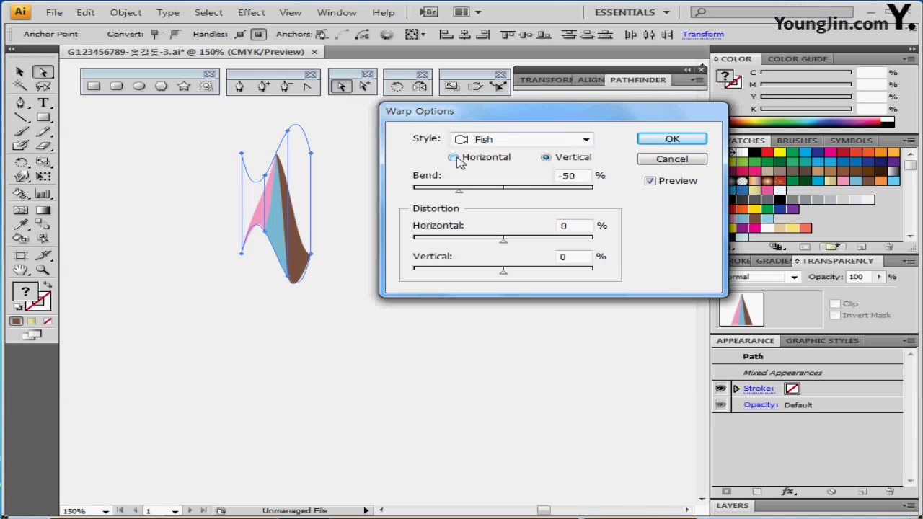
{"action": "left_click", "coordinate": [549, 189]}
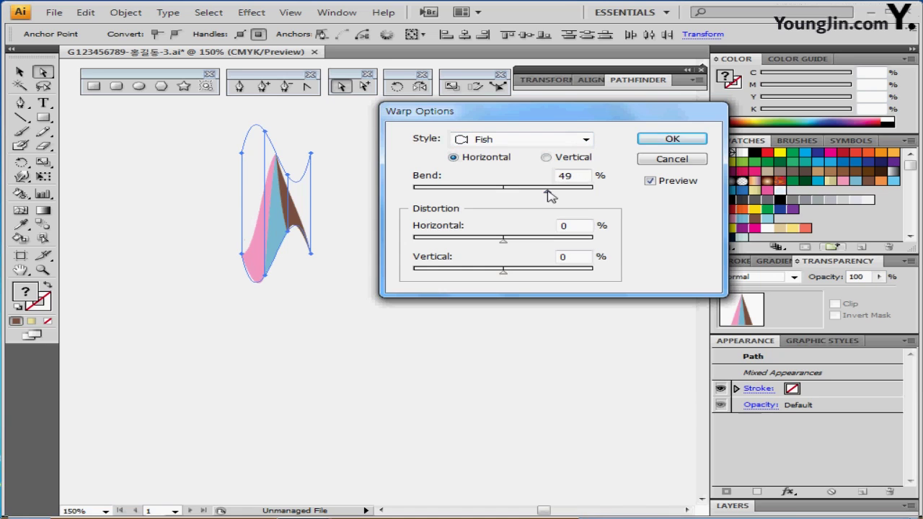
{"action": "left_click", "coordinate": [546, 158]}
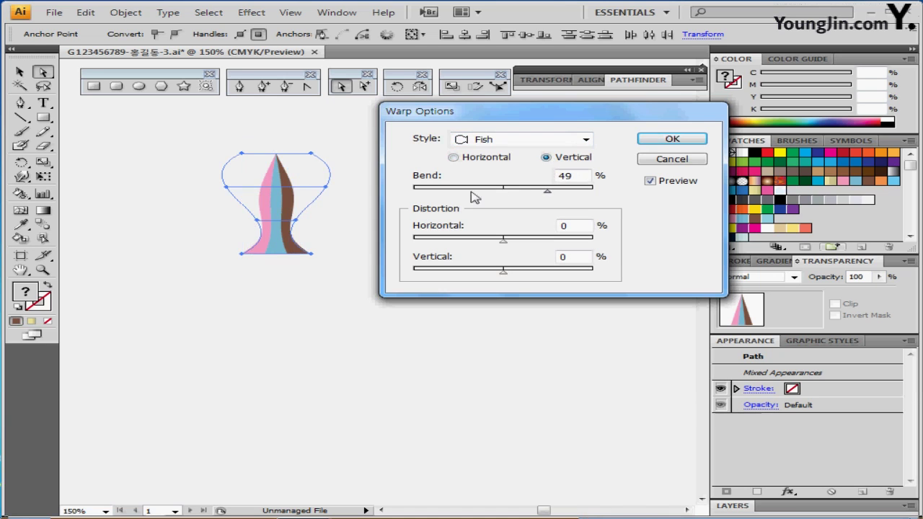
{"action": "left_click", "coordinate": [472, 191]}
Set the vertical Fish warp's bend to -50% and apply it to the striped triangle
{"action": "left_click_drag", "start_coordinate": [577, 176], "coordinate": [544, 174]}
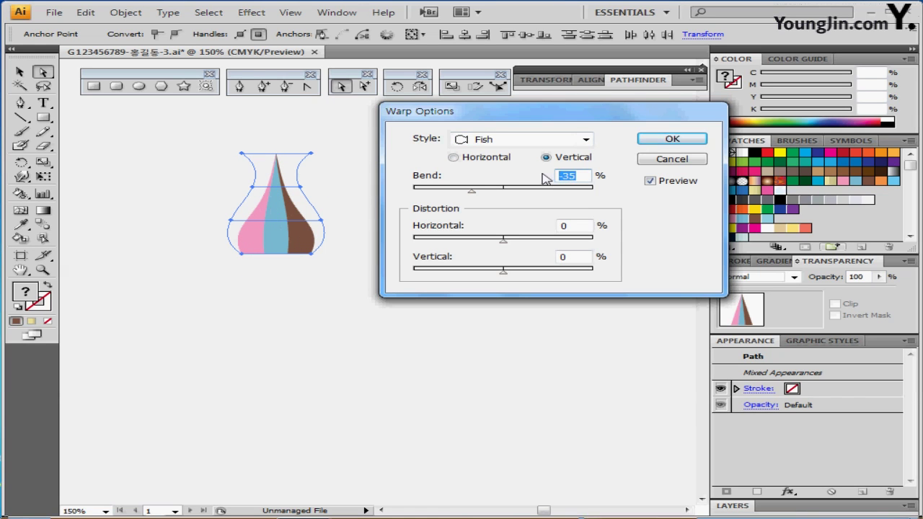
{"action": "type", "text": "50"}
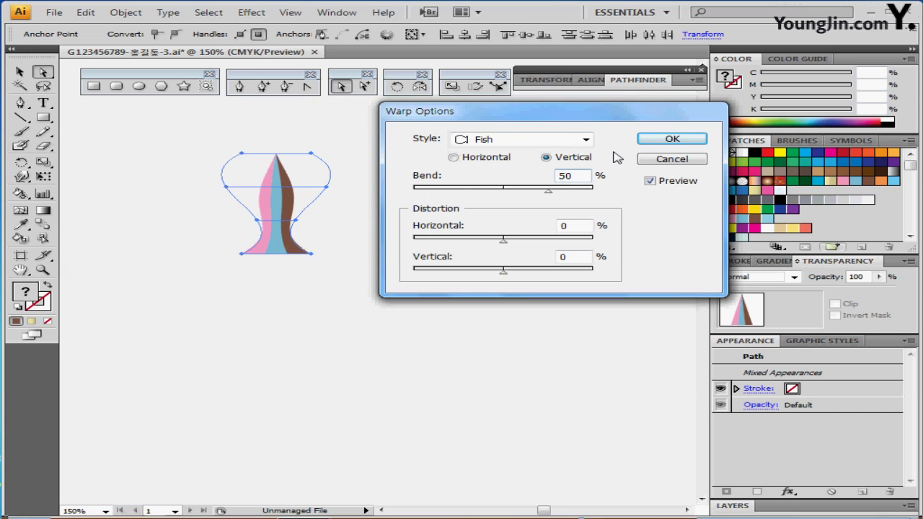
{"action": "key", "text": "Home"}
{"action": "type", "text": "-"}
{"action": "left_click_drag", "start_coordinate": [502, 117], "coordinate": [511, 147]}
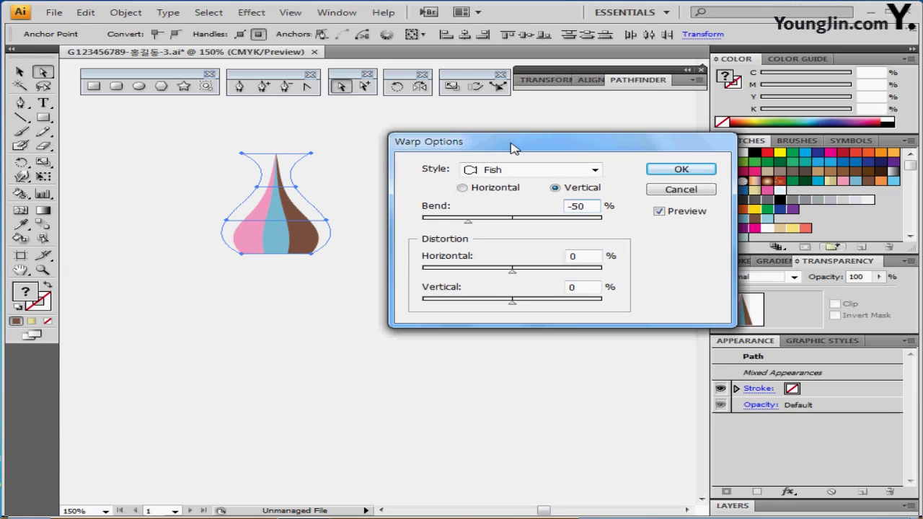
{"action": "left_click", "coordinate": [664, 170]}
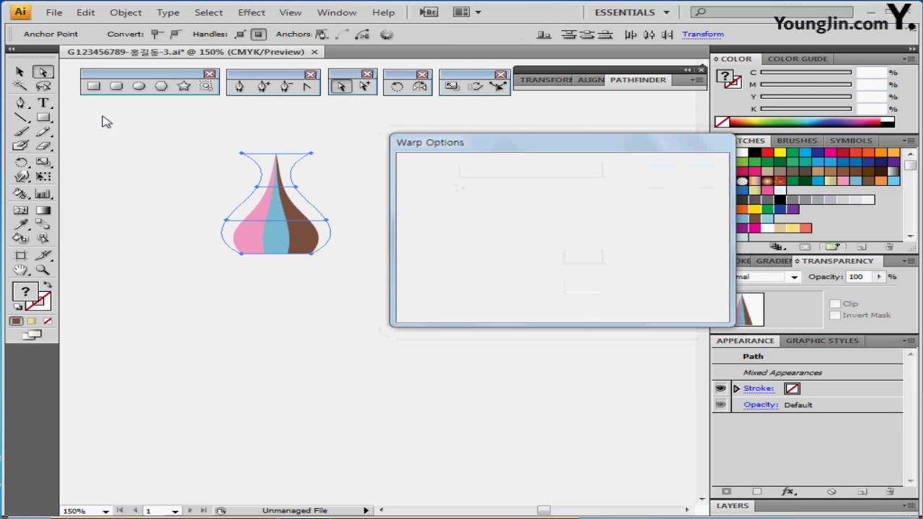
Expand the warp envelope of the striped teardrop shape into regular paths
{"action": "left_click", "coordinate": [125, 12]}
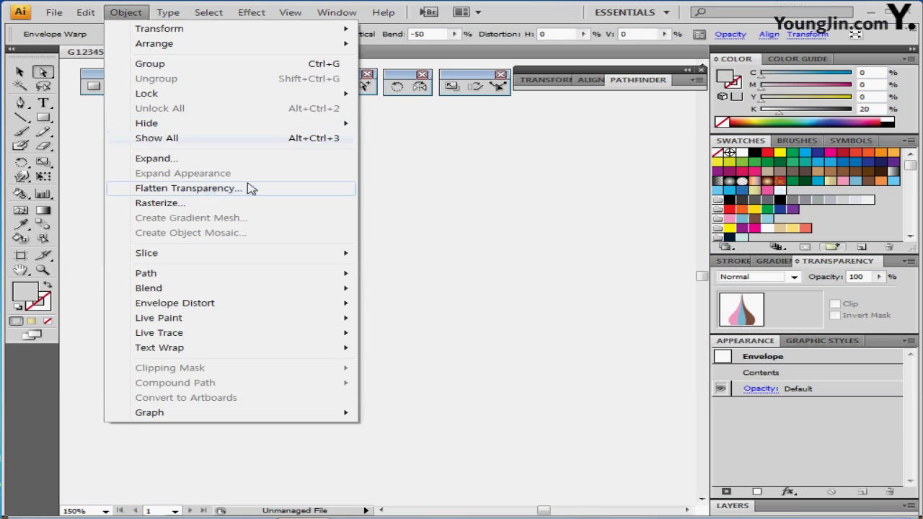
{"action": "mouse_move", "coordinate": [177, 303]}
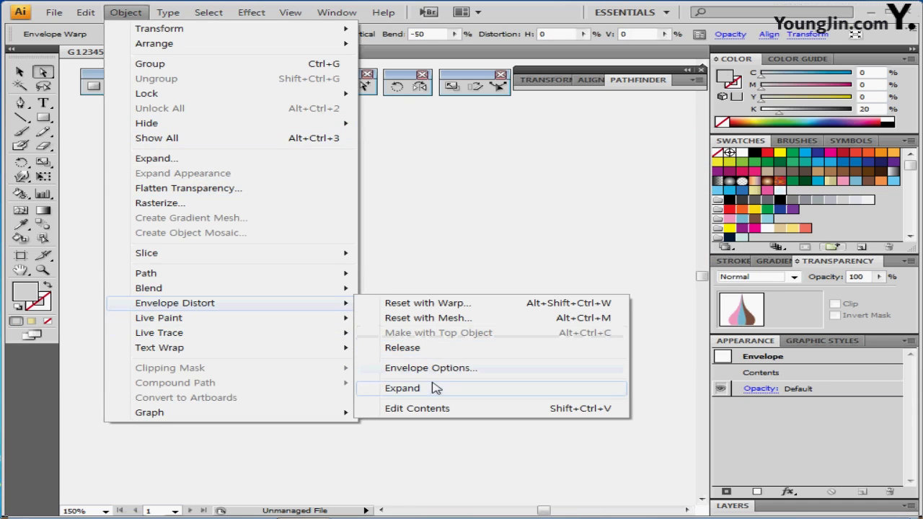
{"action": "left_click", "coordinate": [435, 391]}
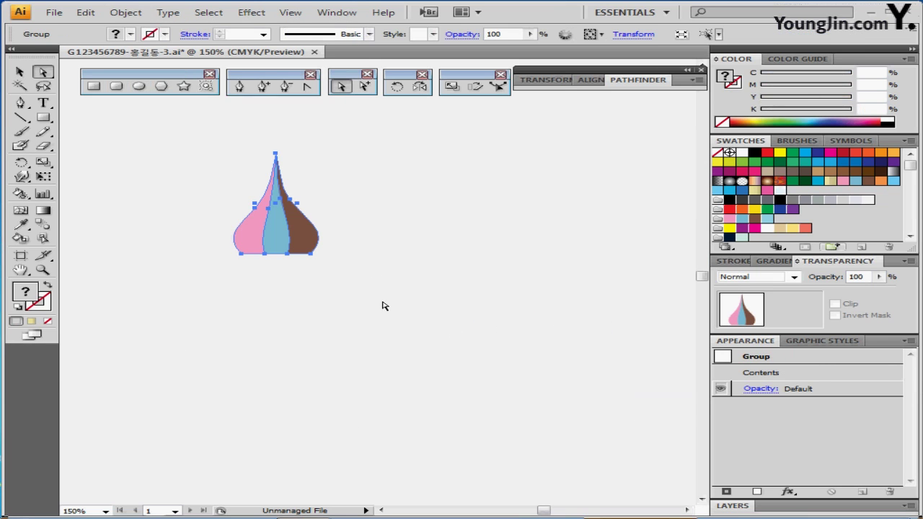
{"action": "left_click", "coordinate": [289, 243]}
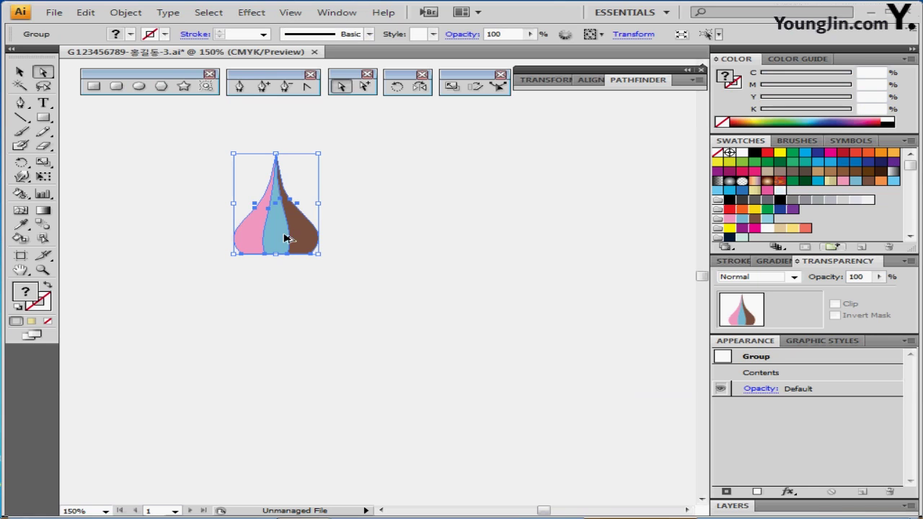
Duplicate the striped teardrop straight up so it overlaps the original, and reflect the copy across the vertical axis
{"action": "left_click_drag", "start_coordinate": [283, 237], "coordinate": [285, 202]}
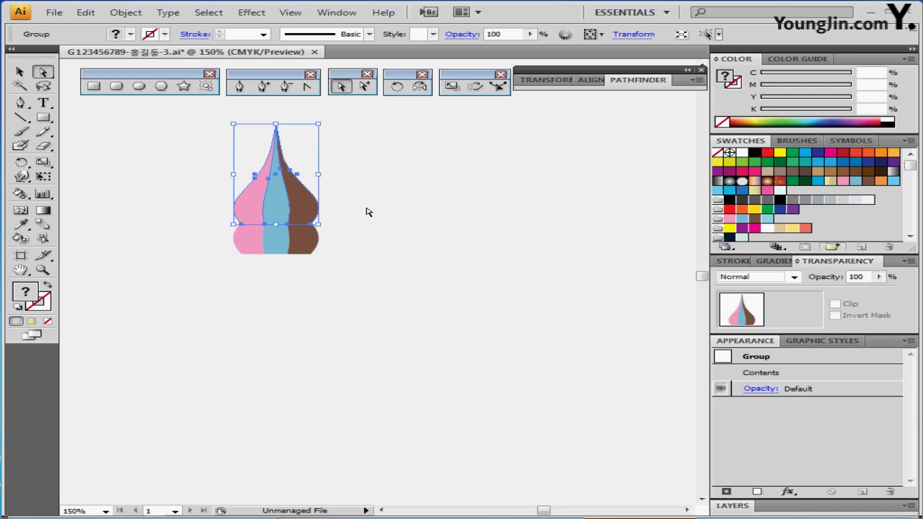
{"action": "left_click_drag", "start_coordinate": [306, 232], "coordinate": [313, 269]}
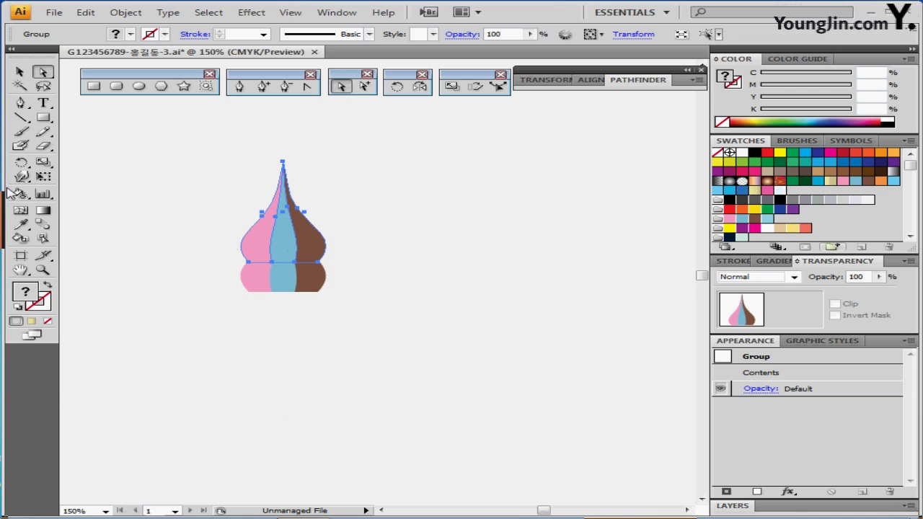
{"action": "double_click", "coordinate": [420, 88]}
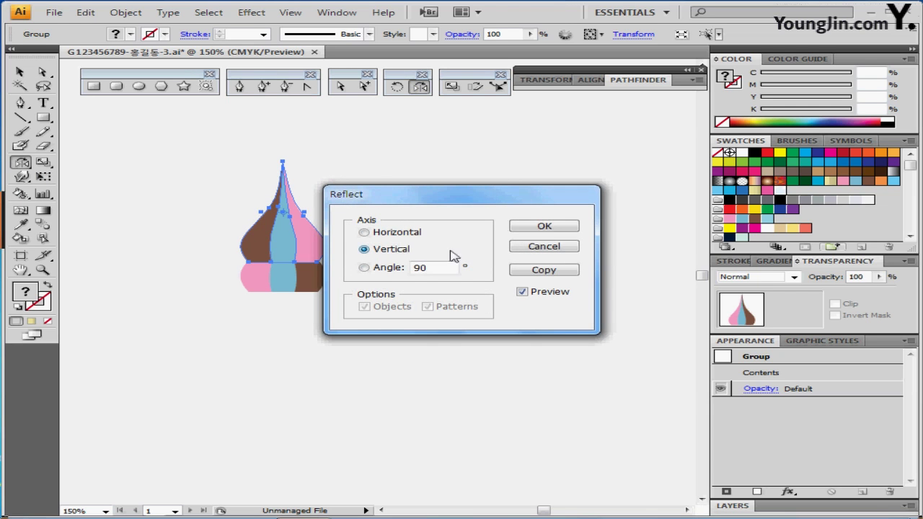
{"action": "left_click", "coordinate": [542, 228]}
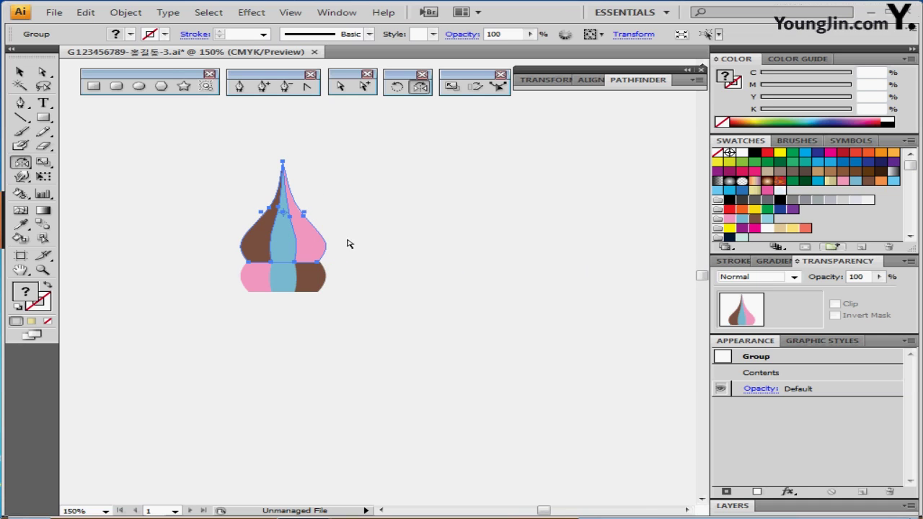
{"action": "left_click", "coordinate": [370, 238]}
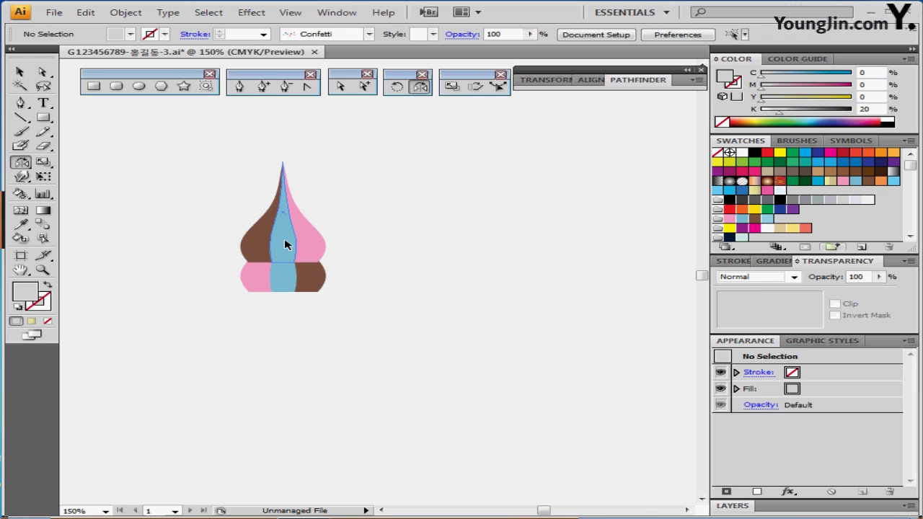
Recolour the middle stripe of the upper teardrop with the light blue swatch (C 40, M 0, Y 10, K 0)
{"action": "left_click", "coordinate": [285, 245]}
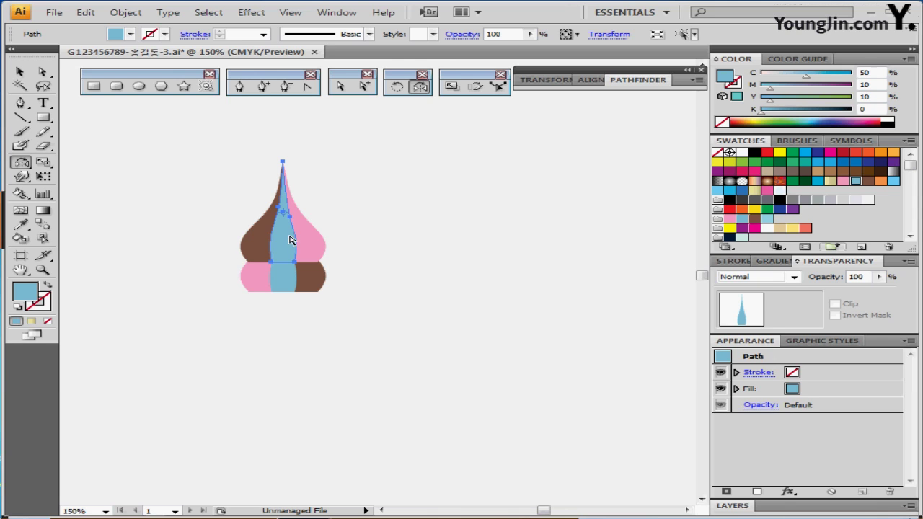
{"action": "left_click", "coordinate": [766, 219]}
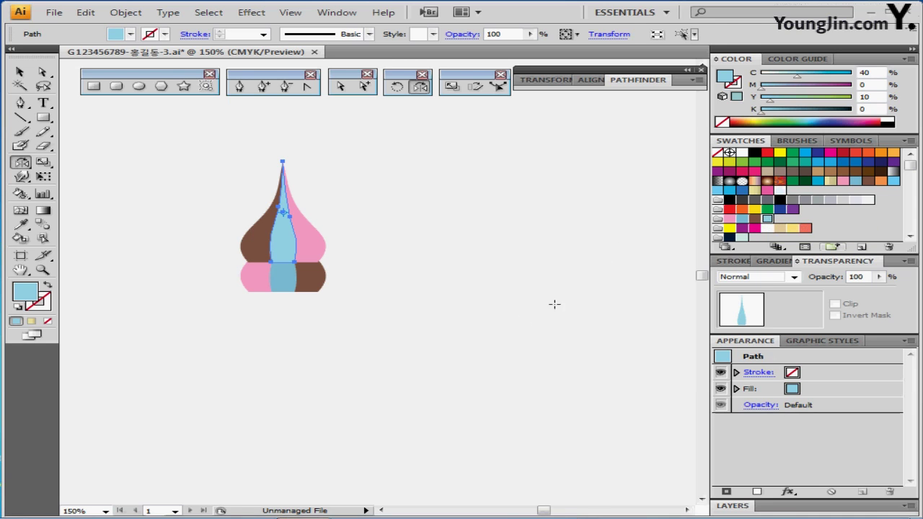
{"action": "left_click", "coordinate": [520, 319]}
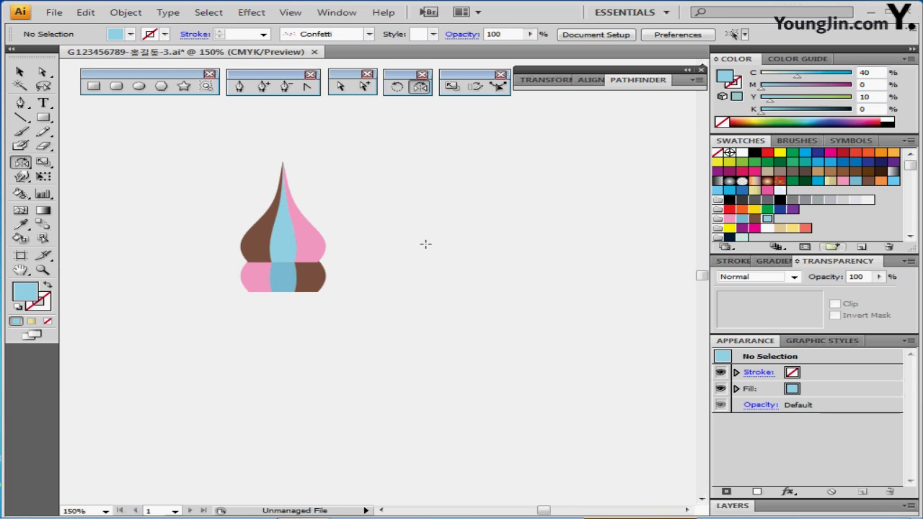
Draw a small yellow ellipse (Y 100) without a stroke on the upper teardrop and place three copies of it across the ice cream
{"action": "left_click", "coordinate": [730, 228]}
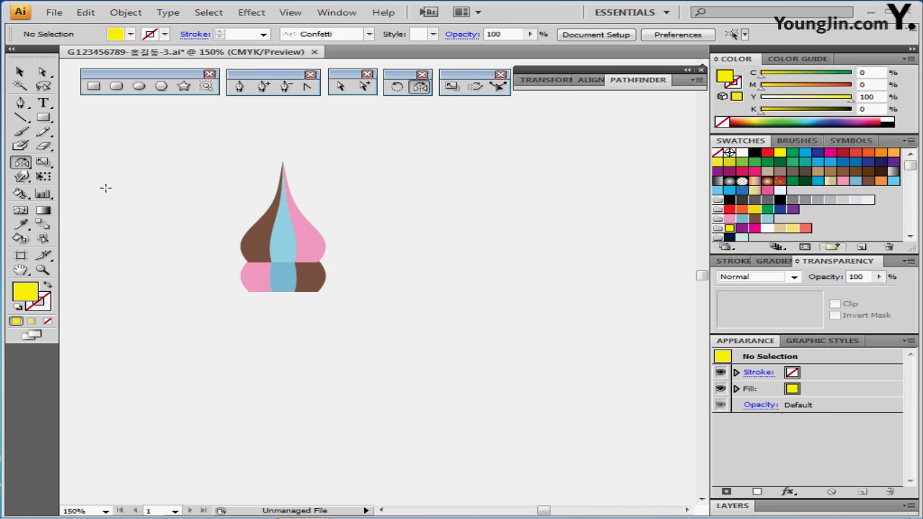
{"action": "left_click", "coordinate": [139, 86]}
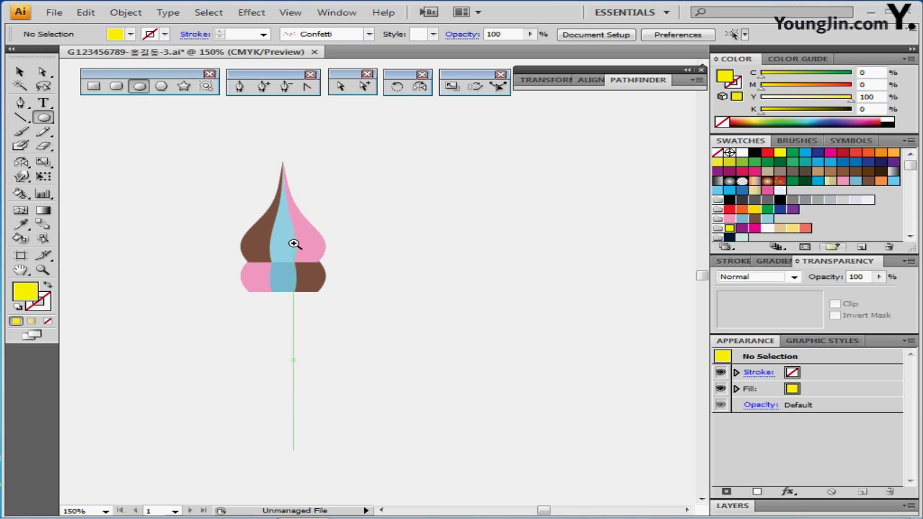
{"action": "left_click", "coordinate": [293, 244], "text": "ctrl"}
{"action": "left_click", "coordinate": [366, 286], "text": "ctrl"}
{"action": "left_click_drag", "start_coordinate": [388, 288], "coordinate": [338, 286]}
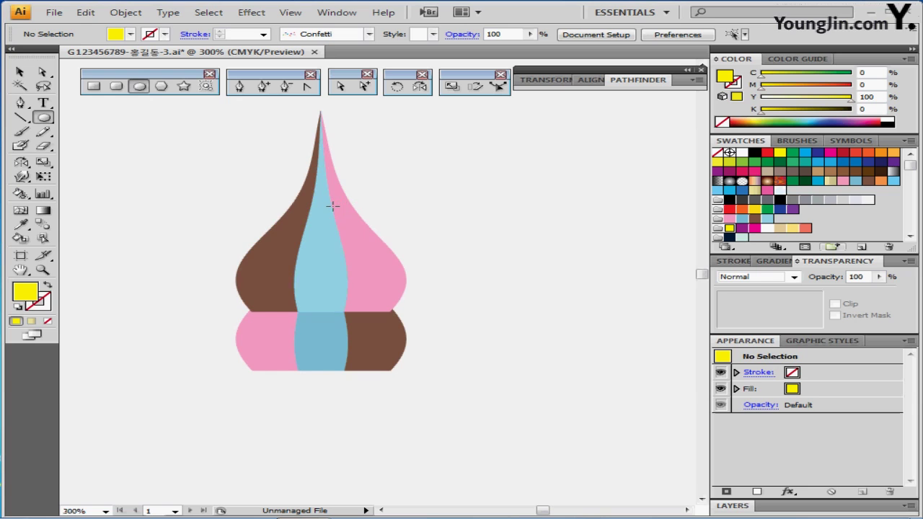
{"action": "left_click_drag", "start_coordinate": [333, 209], "coordinate": [272, 314]}
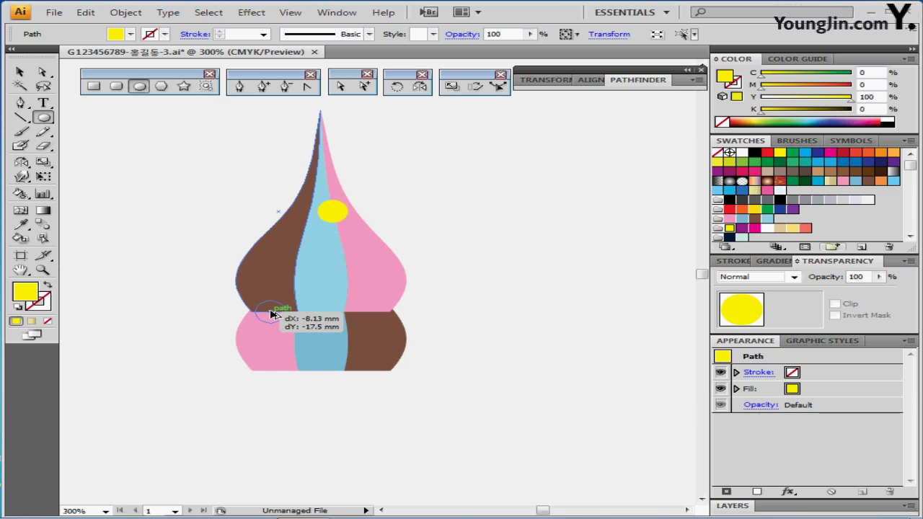
{"action": "left_click_drag", "start_coordinate": [272, 313], "coordinate": [332, 247]}
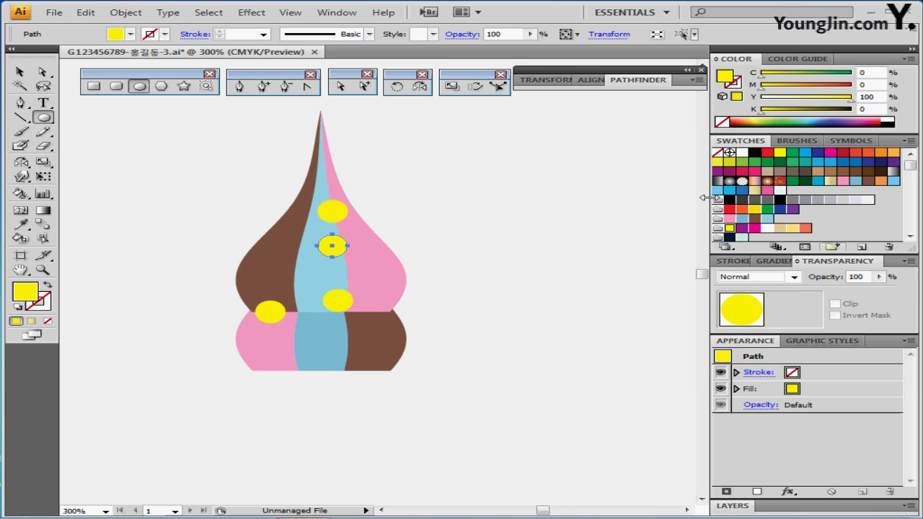
Recolour the copy below the topmost ellipse magenta, and add a white copy on the brown-blue edge and a purple one on the lower tier
{"action": "left_click", "coordinate": [755, 228]}
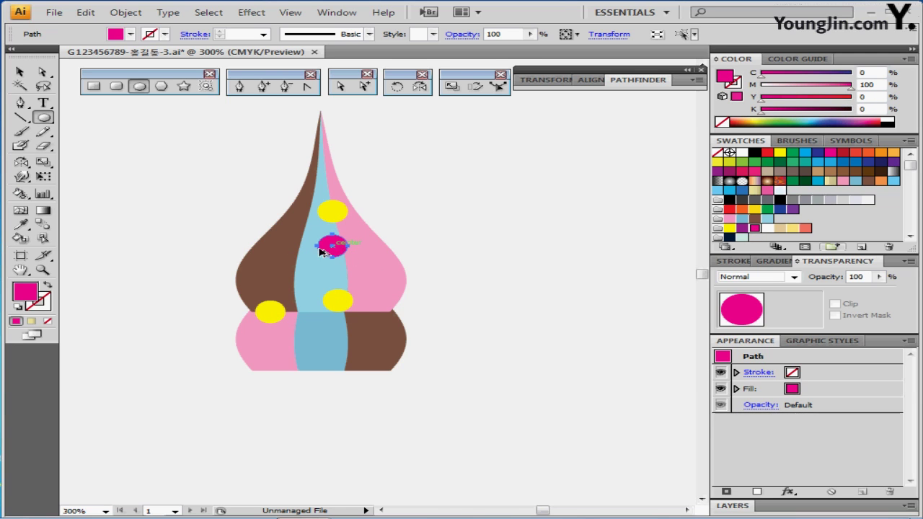
{"action": "left_click_drag", "start_coordinate": [336, 248], "coordinate": [296, 266]}
{"action": "left_click", "coordinate": [742, 153]}
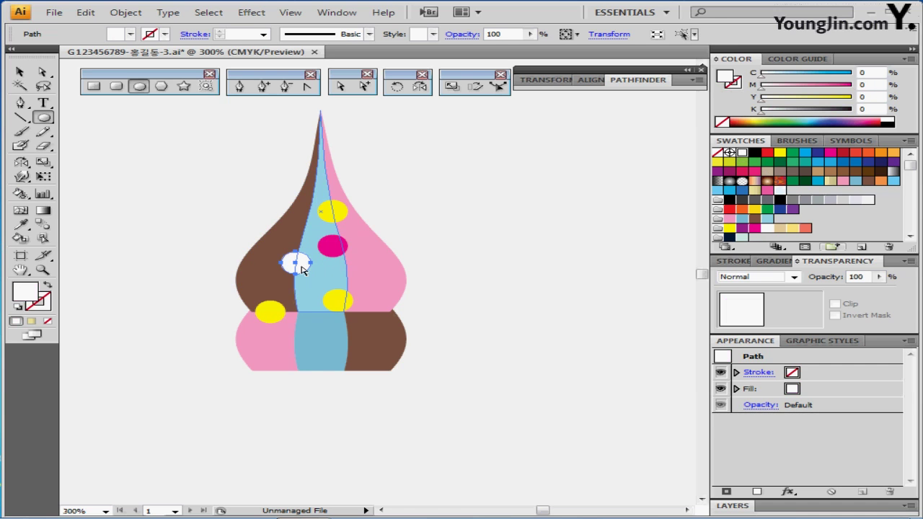
{"action": "left_click_drag", "start_coordinate": [301, 268], "coordinate": [315, 338]}
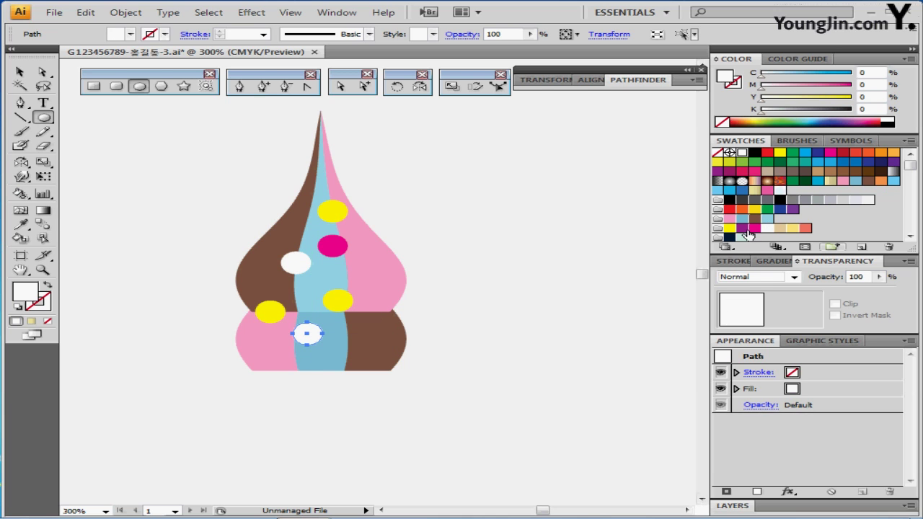
{"action": "left_click", "coordinate": [744, 230]}
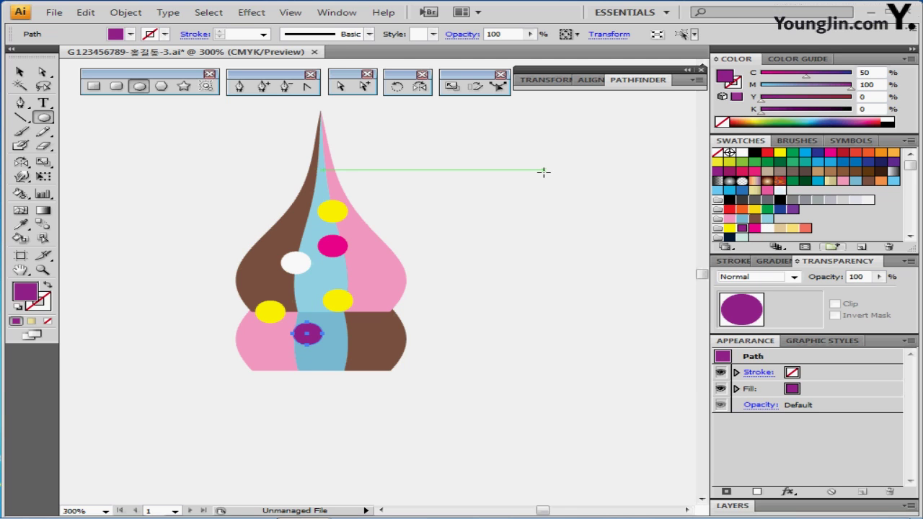
Show the guides and move the whole ice-cream artwork with its ellipses down to sit just above the uppermost rectangular guide
{"action": "left_click", "coordinate": [368, 352], "text": "ctrl+alt"}
{"action": "left_click_drag", "start_coordinate": [375, 367], "coordinate": [318, 265]}
{"action": "key", "text": "ctrl+;"}
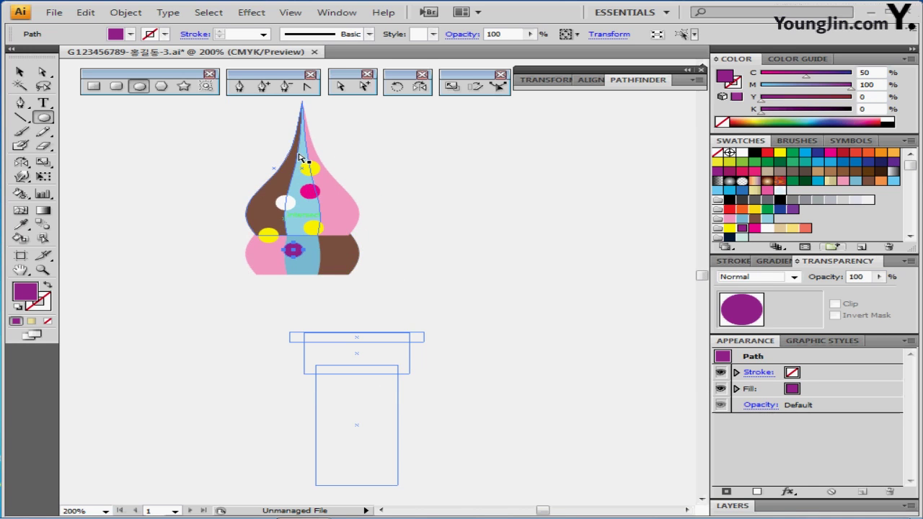
{"action": "left_click", "coordinate": [243, 142], "text": "ctrl"}
{"action": "key", "text": "v"}
{"action": "left_click", "coordinate": [293, 249]}
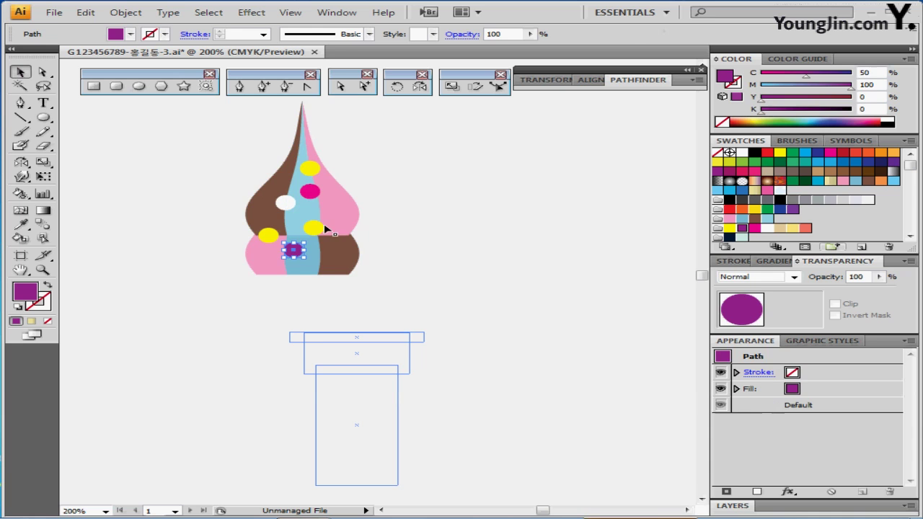
{"action": "left_click_drag", "start_coordinate": [325, 230], "coordinate": [383, 282]}
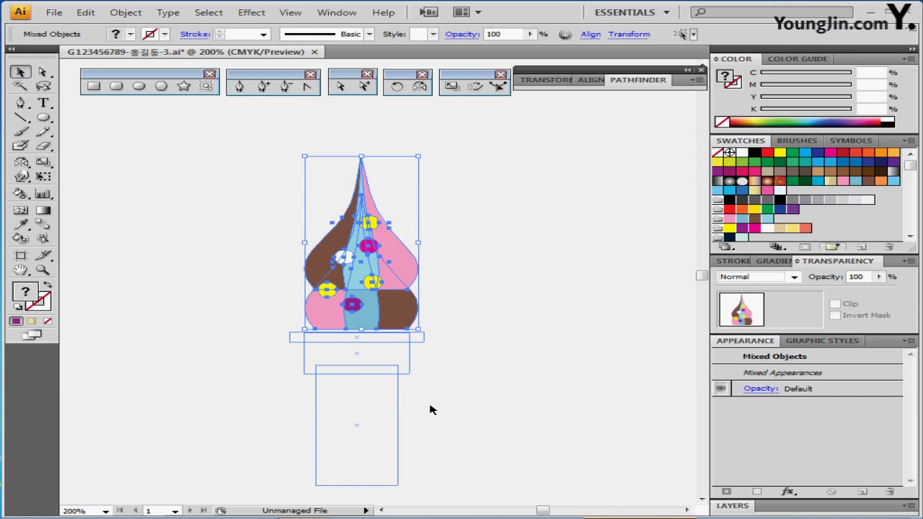
Draw three filled rectangles over the guides below the ice cream: a thin wide bar, a shorter block and a tall narrow block
{"action": "left_click", "coordinate": [408, 407], "text": "ctrl"}
{"action": "left_click_drag", "start_coordinate": [349, 154], "coordinate": [343, 142]}
{"action": "left_click_drag", "start_coordinate": [447, 263], "coordinate": [456, 275]}
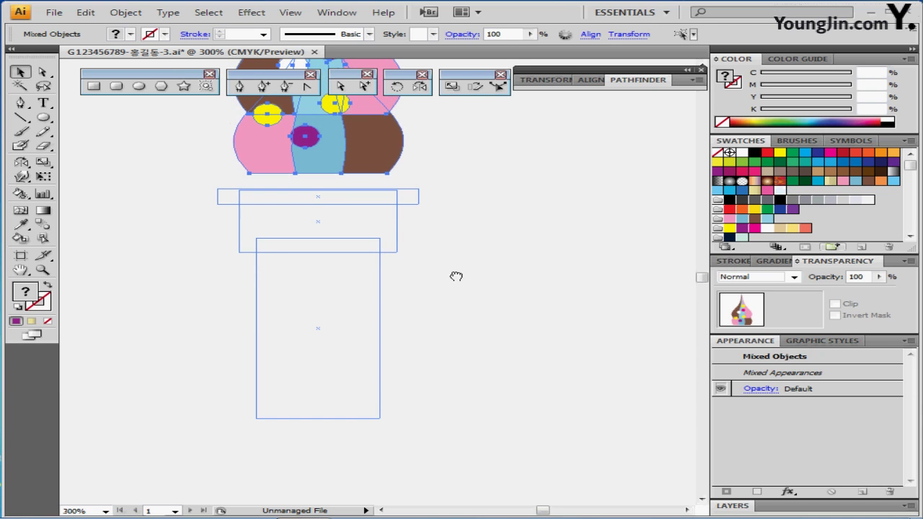
{"action": "left_click", "coordinate": [94, 87]}
{"action": "left_click_drag", "start_coordinate": [219, 190], "coordinate": [411, 204]}
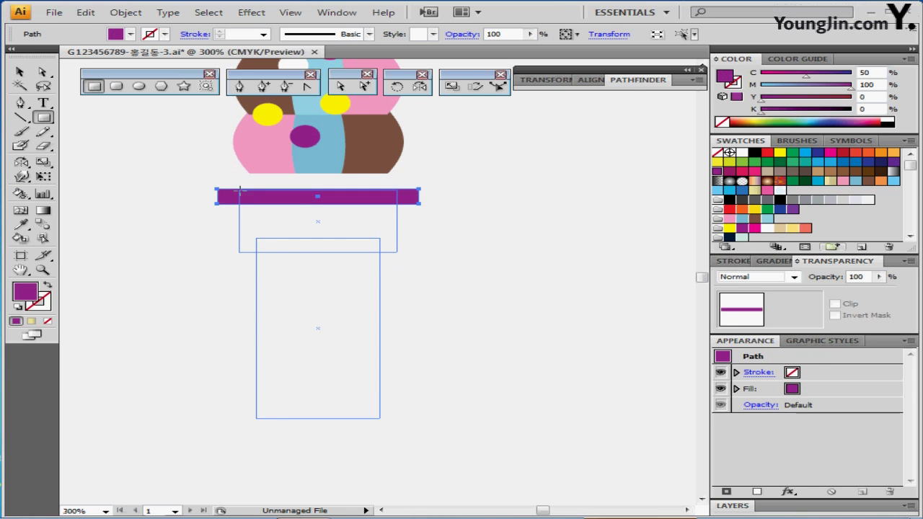
{"action": "mouse_move", "coordinate": [240, 190]}
{"action": "left_mouse_down"}
{"action": "mouse_move", "coordinate": [363, 251]}
{"action": "mouse_move", "coordinate": [398, 252]}
{"action": "left_mouse_up"}
{"action": "mouse_move", "coordinate": [257, 239]}
{"action": "left_mouse_down"}
{"action": "mouse_move", "coordinate": [266, 320]}
{"action": "mouse_move", "coordinate": [340, 403]}
{"action": "mouse_move", "coordinate": [380, 418]}
{"action": "left_mouse_up"}
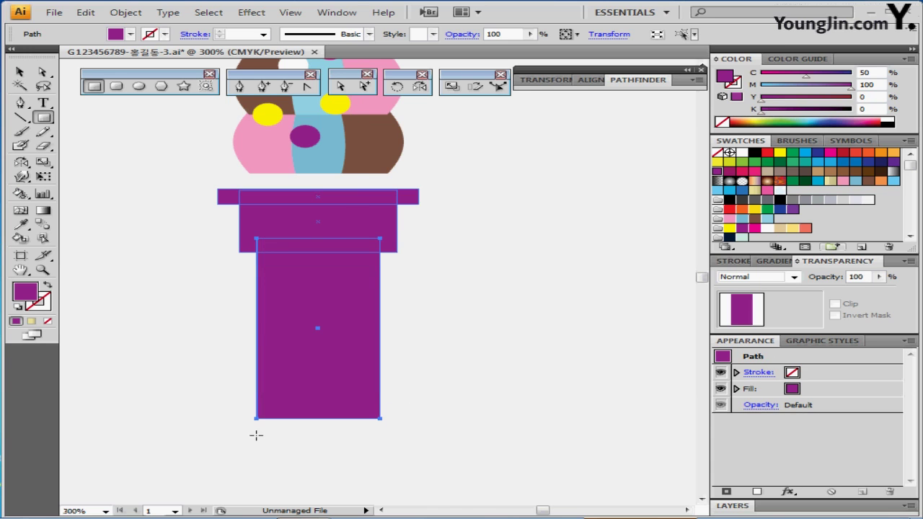
{"action": "left_click", "coordinate": [177, 342], "text": "ctrl"}
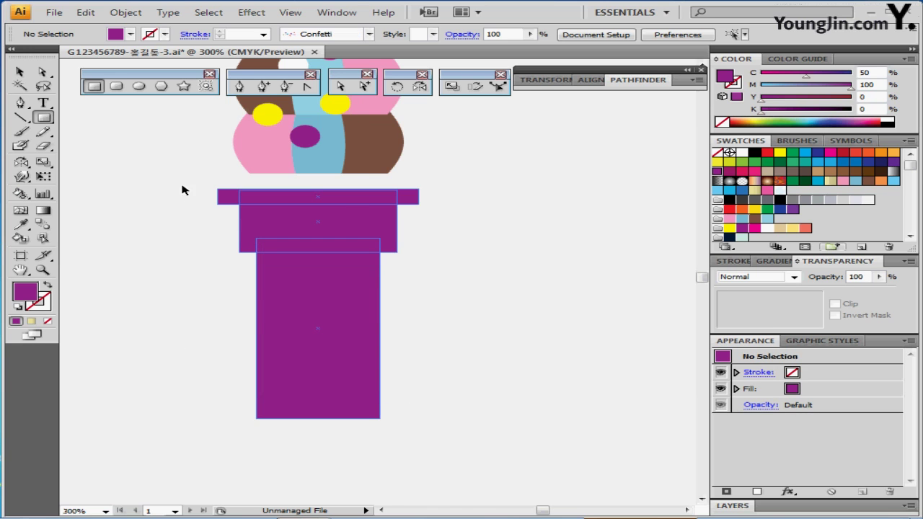
Give the three rectangles a yellow fill (Y 100) and a black 1 pt stroke, and hide the guides
{"action": "left_click", "coordinate": [217, 184], "text": "ctrl"}
{"action": "left_click_drag", "start_coordinate": [207, 187], "coordinate": [332, 373]}
{"action": "left_click", "coordinate": [19, 308]}
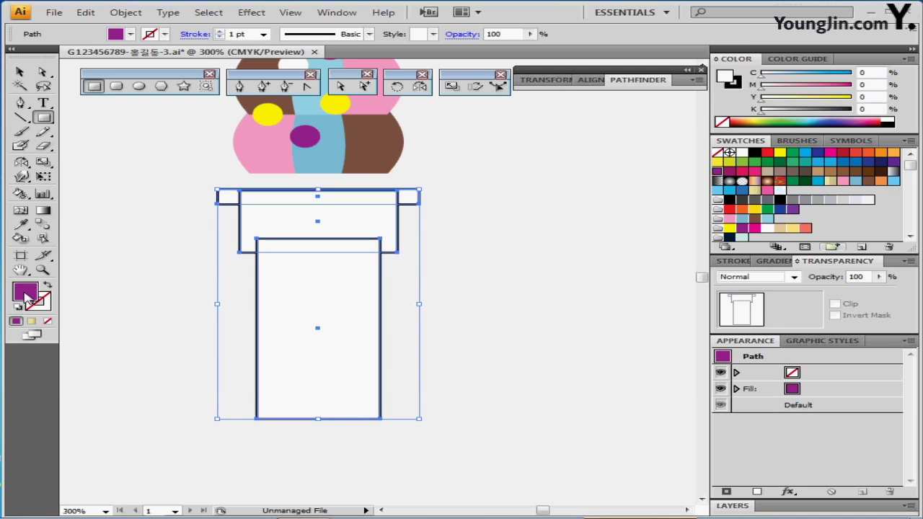
{"action": "left_click", "coordinate": [780, 152]}
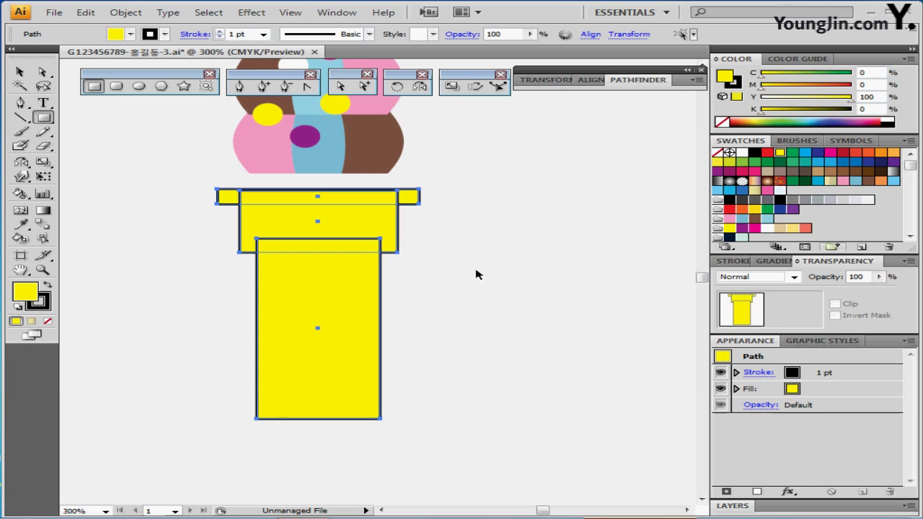
{"action": "left_click", "coordinate": [476, 274], "text": "ctrl"}
{"action": "mouse_move", "coordinate": [430, 239]}
{"action": "left_mouse_down"}
{"action": "mouse_move", "coordinate": [430, 255]}
{"action": "mouse_move", "coordinate": [439, 243]}
{"action": "left_mouse_up"}
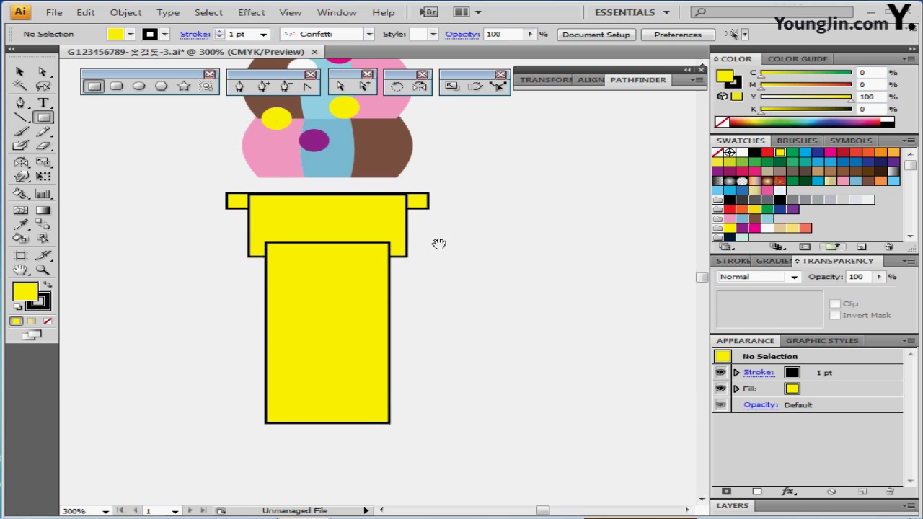
Align the three yellow rectangles on their horizontal centres and line up the top edges of the two upper ones
{"action": "left_click", "coordinate": [389, 233]}
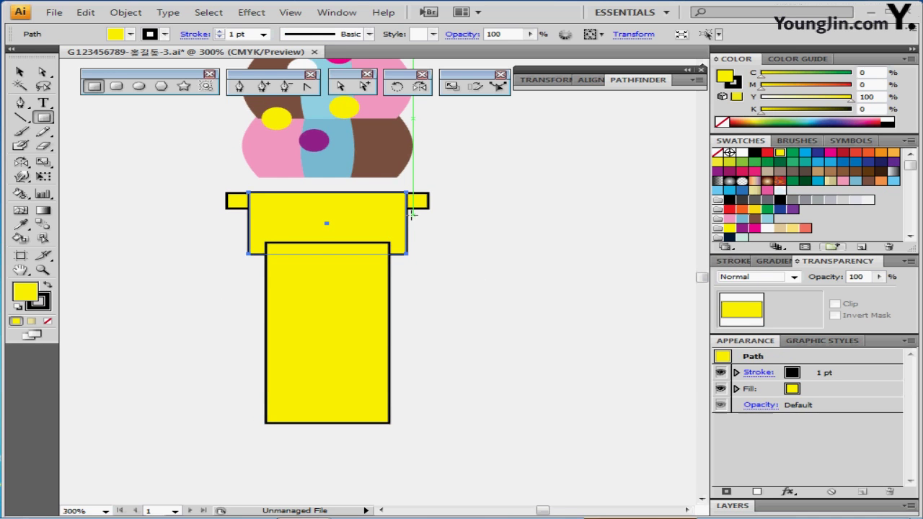
{"action": "left_click", "coordinate": [189, 243]}
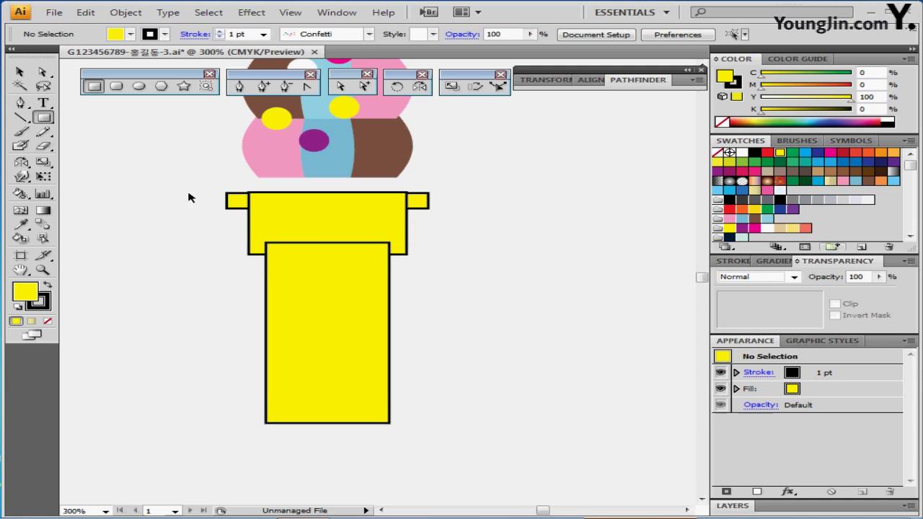
{"action": "left_click_drag", "start_coordinate": [195, 194], "coordinate": [321, 328]}
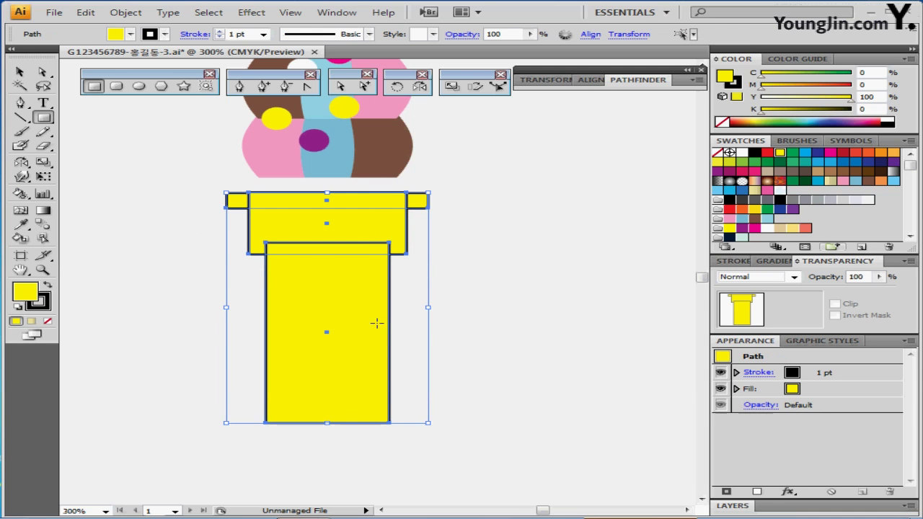
{"action": "left_click", "coordinate": [591, 79]}
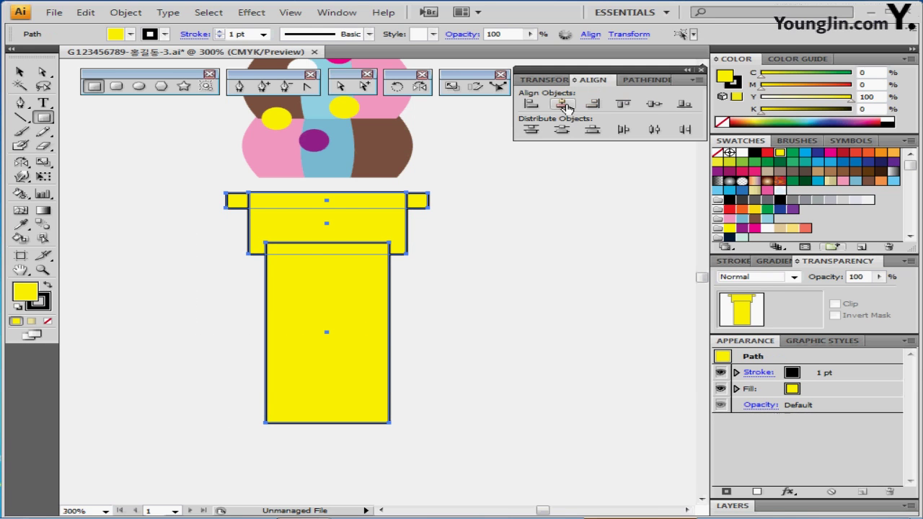
{"action": "left_click", "coordinate": [564, 105]}
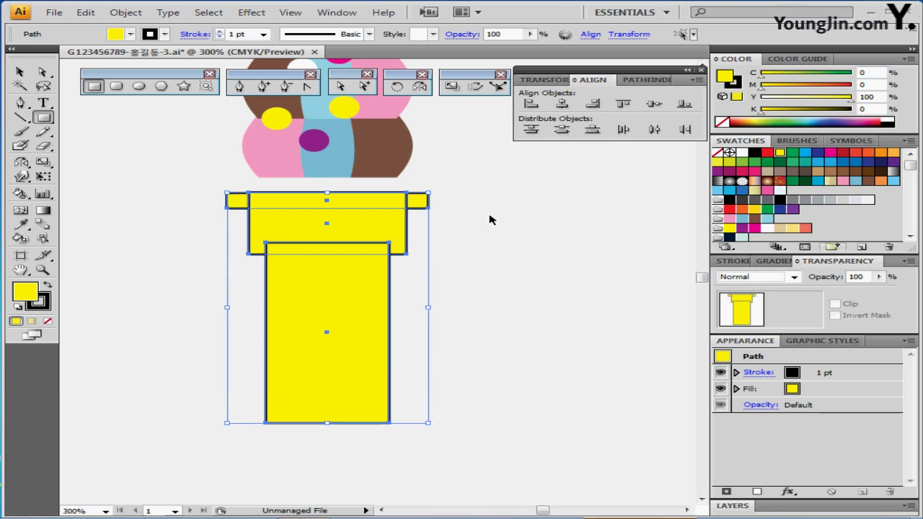
{"action": "left_click", "coordinate": [489, 220]}
{"action": "left_click", "coordinate": [418, 200]}
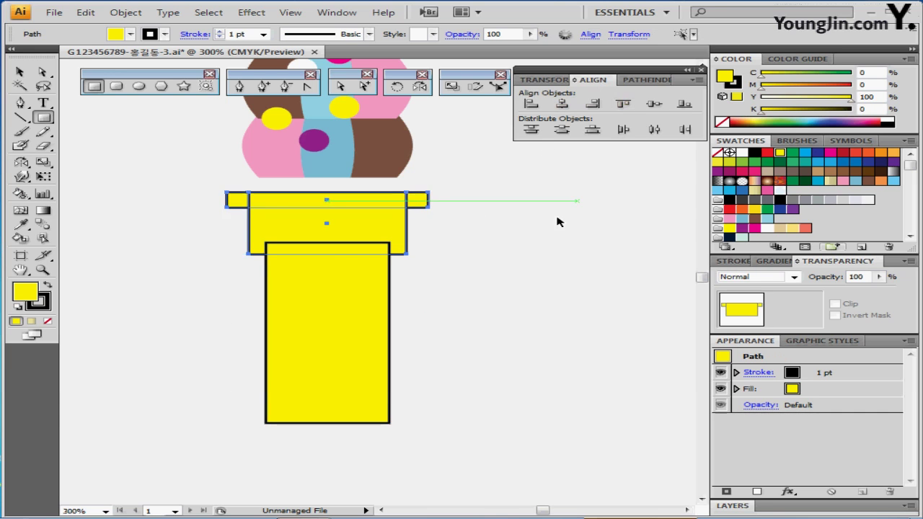
{"action": "left_click", "coordinate": [495, 270]}
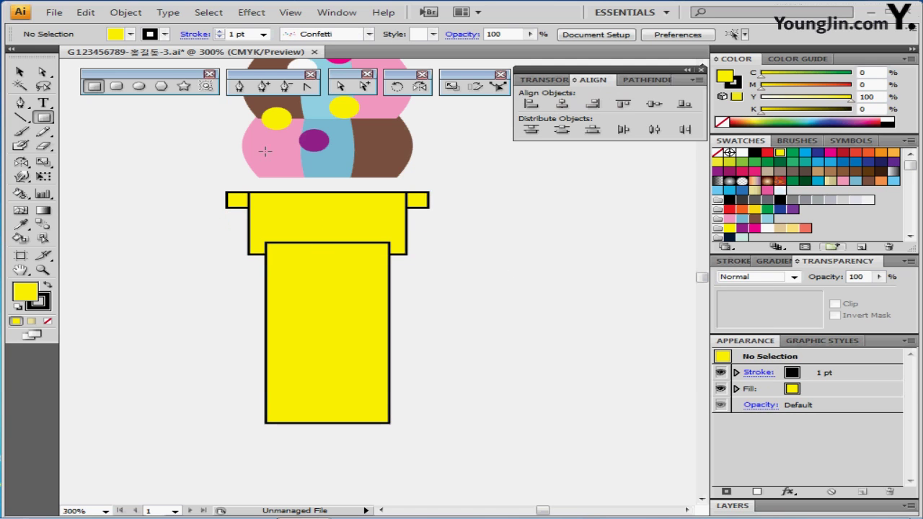
{"action": "left_click", "coordinate": [593, 80]}
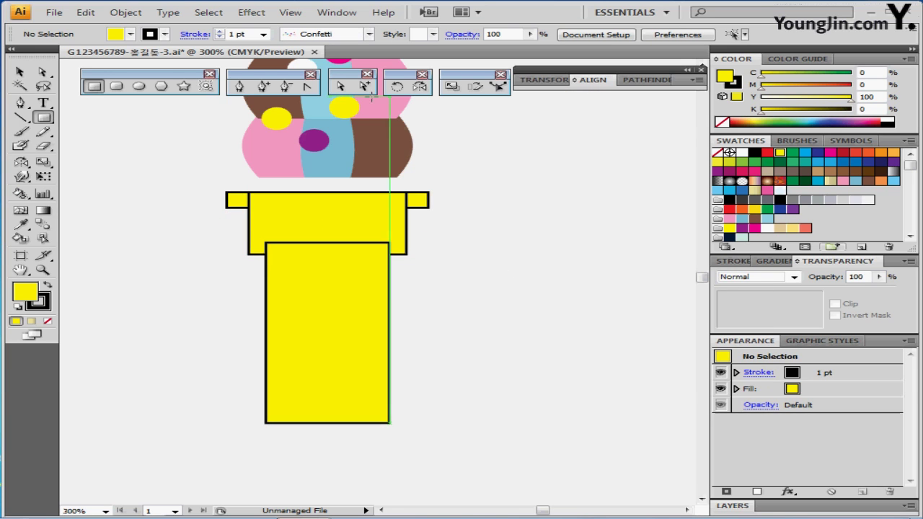
Select the two bottom anchor points of the tall rectangle and scale them uniformly to about 30%, tapering the shape
{"action": "key", "text": "a"}
{"action": "left_click_drag", "start_coordinate": [215, 396], "coordinate": [465, 458]}
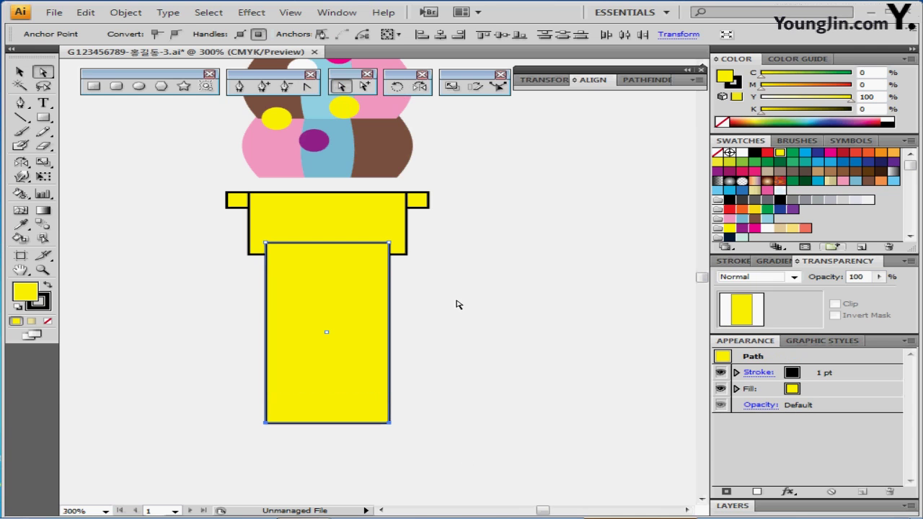
{"action": "double_click", "coordinate": [451, 87]}
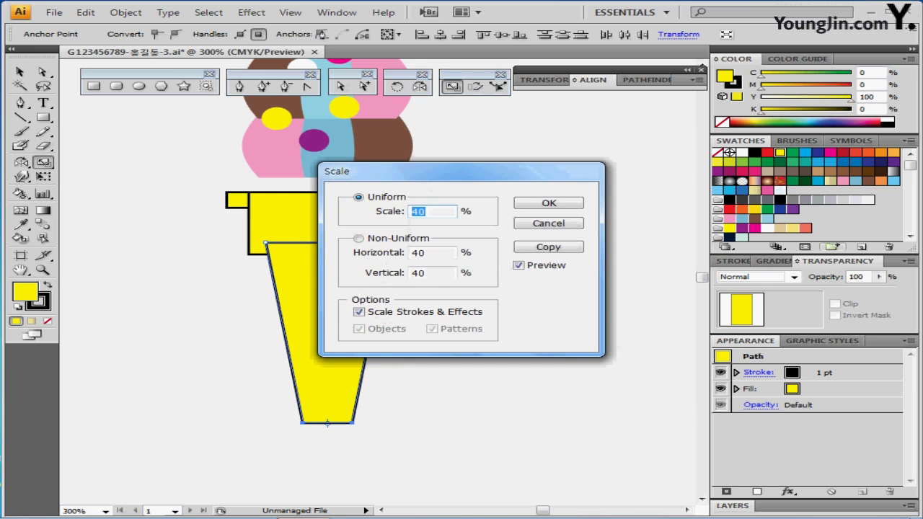
{"action": "type", "text": "50"}
{"action": "key", "text": "Return"}
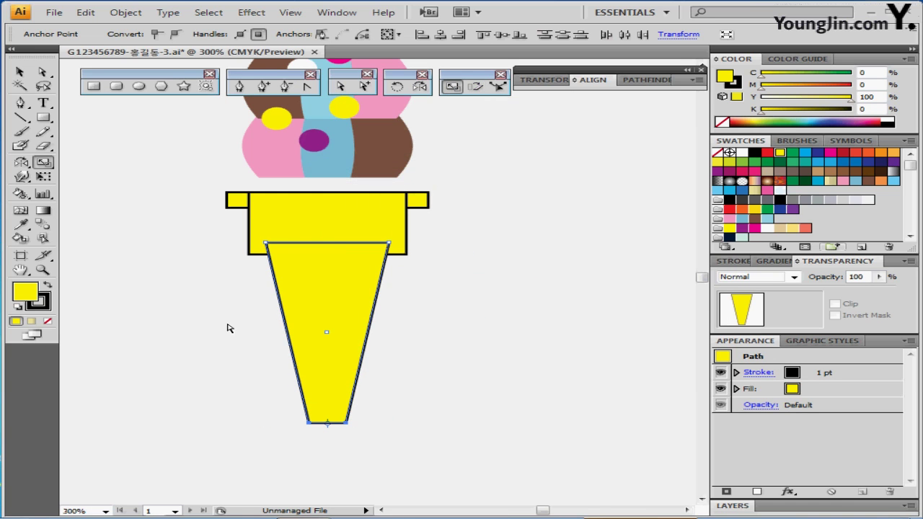
Select the three yellow cone shapes and unite them into a single outline with Pathfinder
{"action": "key", "text": "ctrl+shift+a"}
{"action": "left_click_drag", "start_coordinate": [198, 194], "coordinate": [306, 319]}
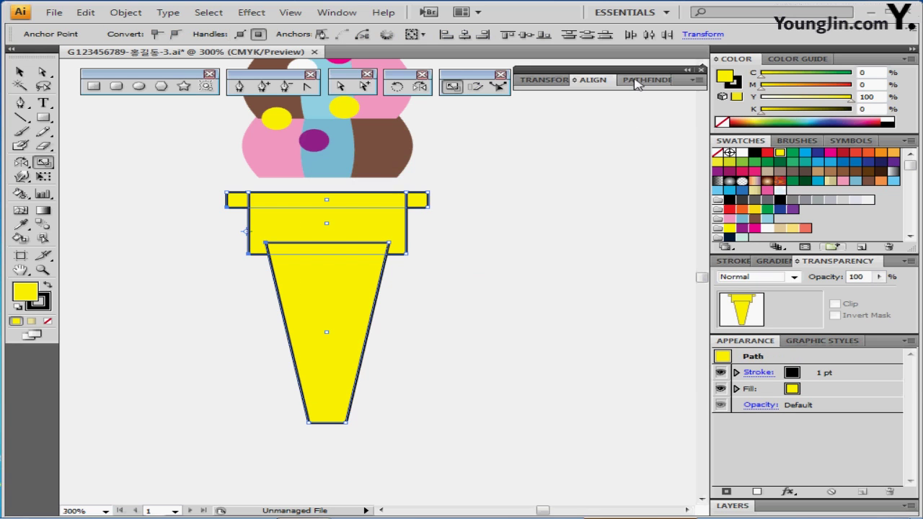
{"action": "left_click", "coordinate": [637, 81]}
{"action": "left_click", "coordinate": [530, 106]}
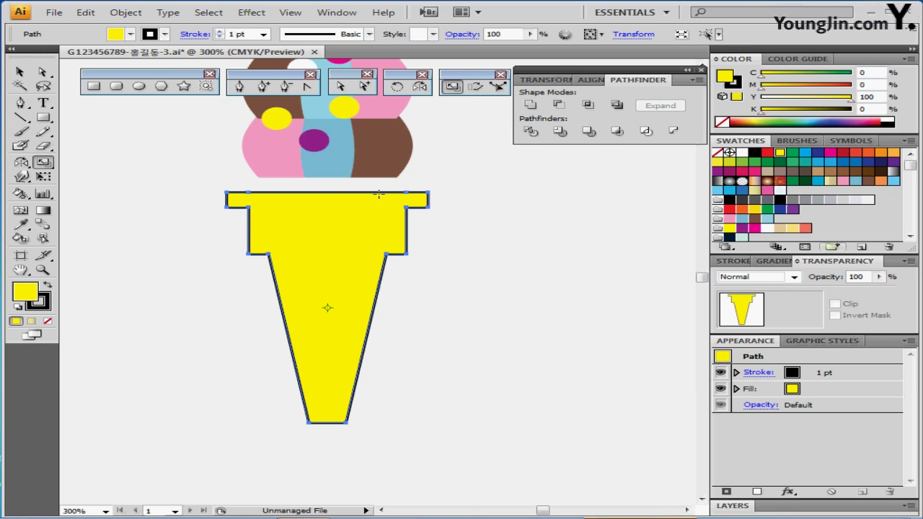
Apply a Round Corners effect with a 3 mm radius to the united cone and expand its appearance
{"action": "left_click", "coordinate": [247, 14]}
{"action": "mouse_move", "coordinate": [360, 169]}
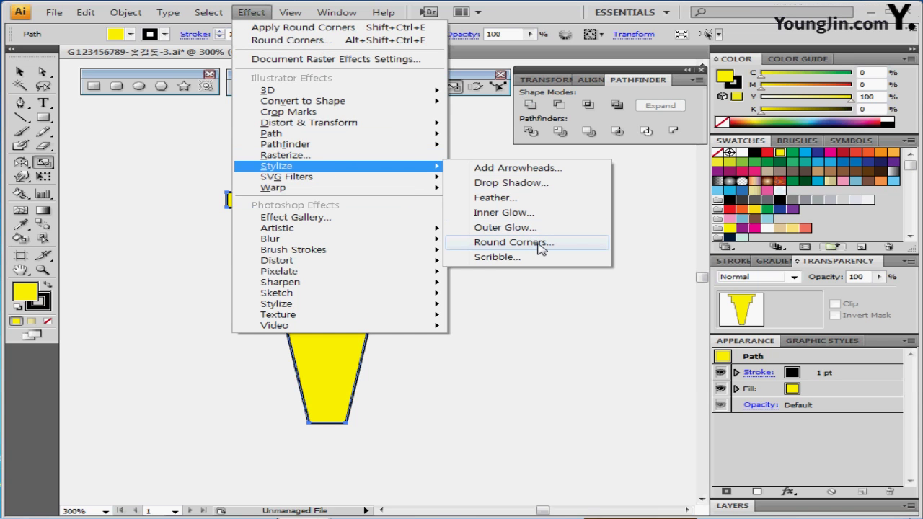
{"action": "left_click", "coordinate": [514, 243]}
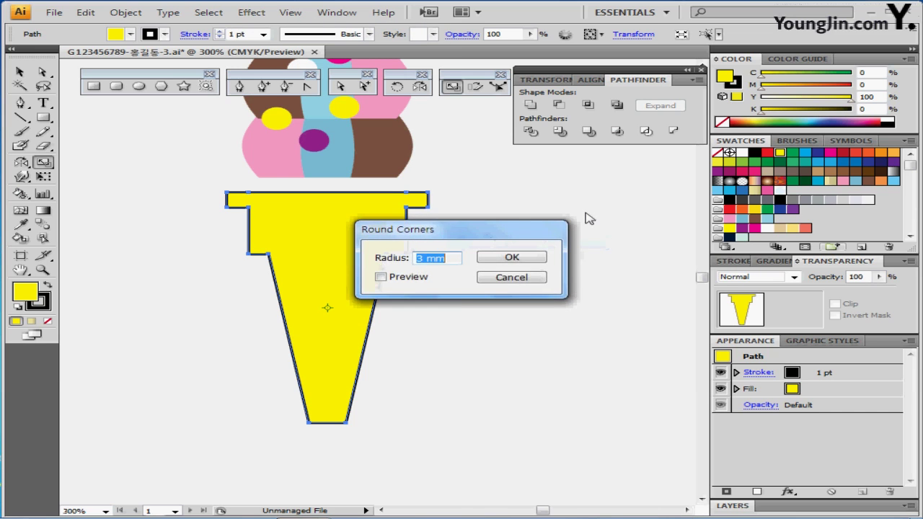
{"action": "left_click", "coordinate": [491, 258]}
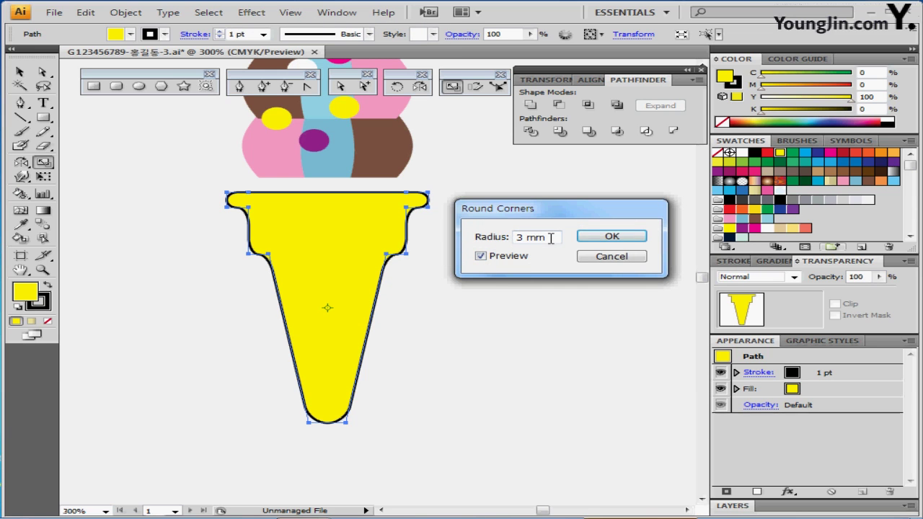
{"action": "left_click", "coordinate": [612, 237]}
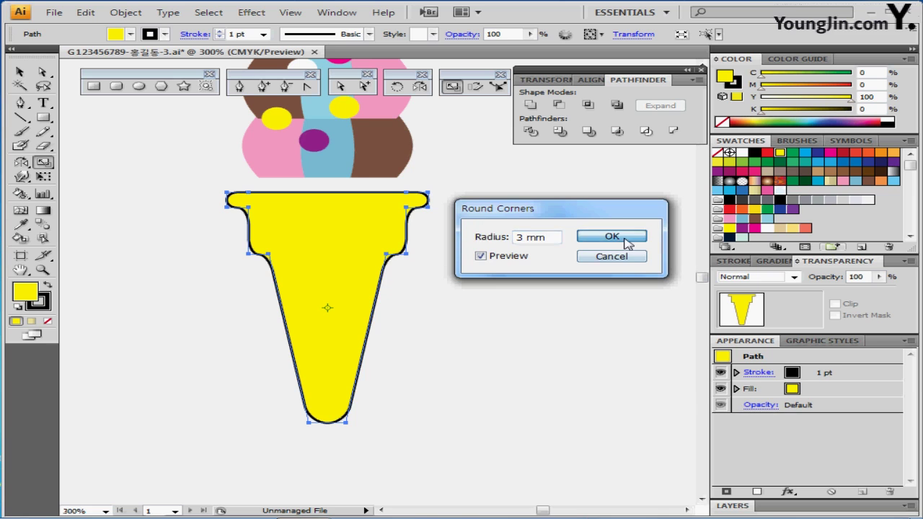
{"action": "left_click", "coordinate": [125, 13]}
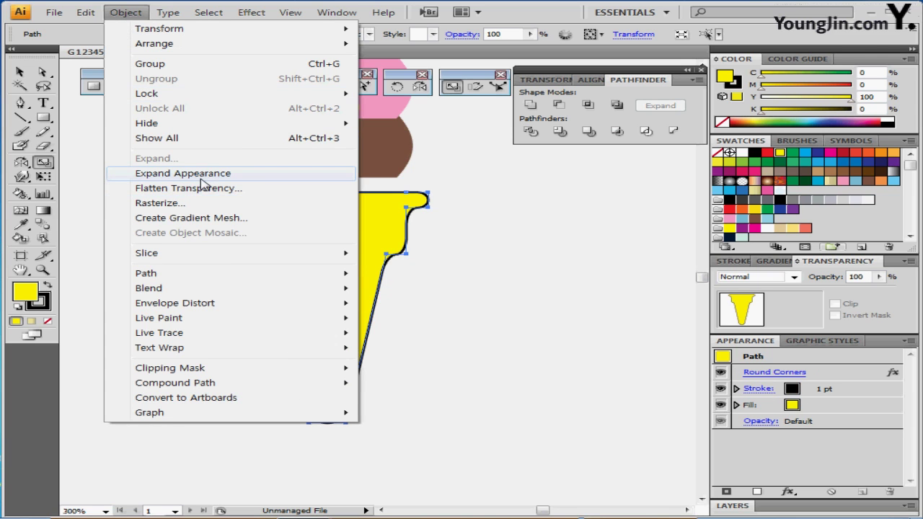
{"action": "left_click", "coordinate": [201, 177]}
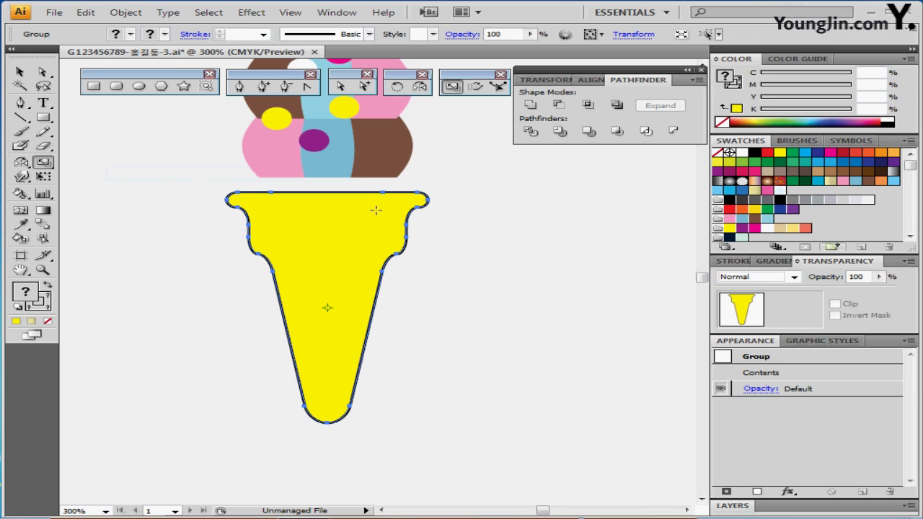
{"action": "left_click", "coordinate": [476, 287]}
Draw a long horizontal black line wider than the cone and move it into the empty area beside the cone
{"action": "left_click_drag", "start_coordinate": [457, 287], "coordinate": [414, 268]}
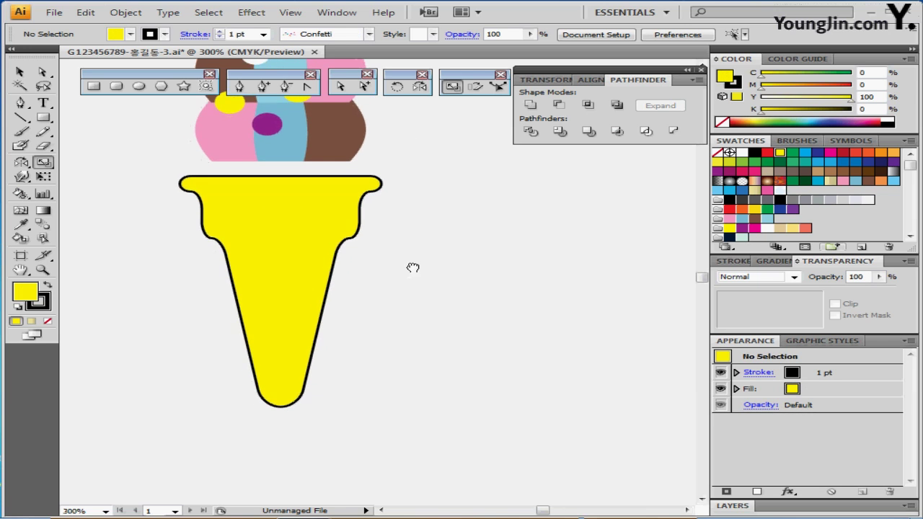
{"action": "left_click_drag", "start_coordinate": [486, 308], "coordinate": [463, 301]}
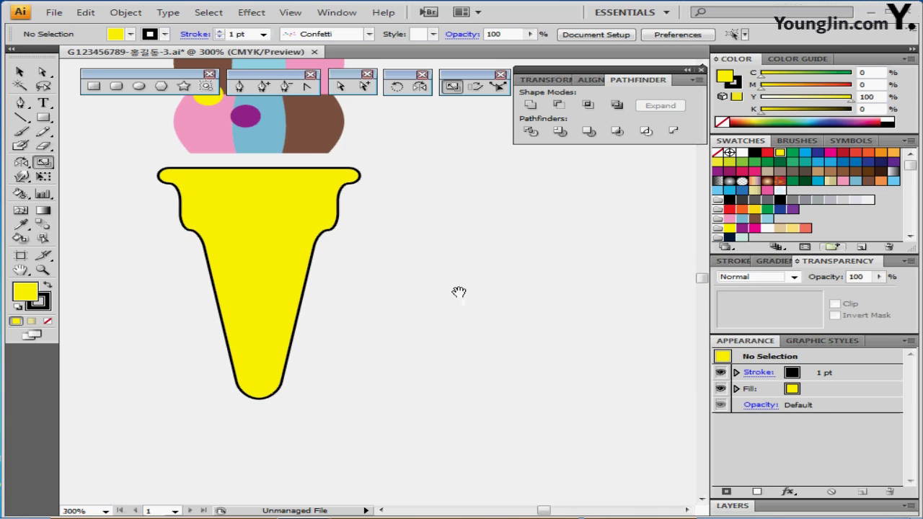
{"action": "left_click_drag", "start_coordinate": [422, 279], "coordinate": [432, 279]}
{"action": "key", "text": "l"}
{"action": "left_click", "coordinate": [22, 117]}
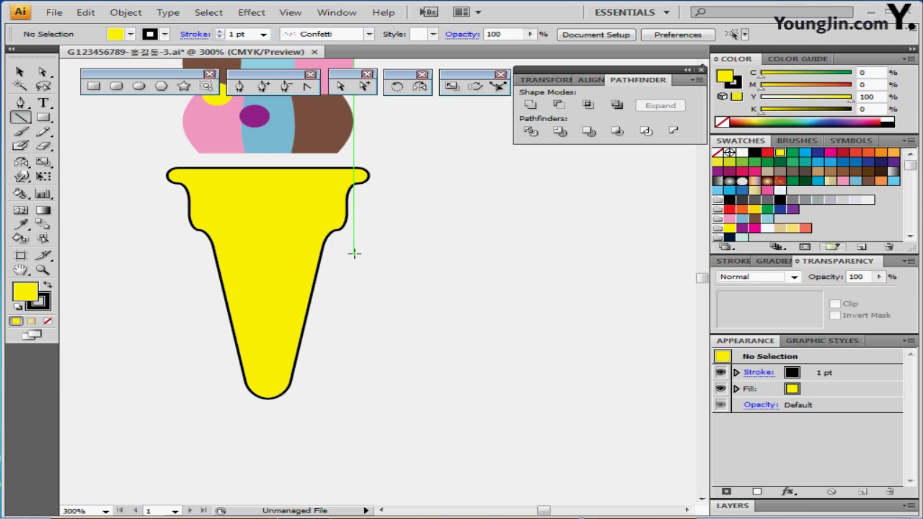
{"action": "left_click_drag", "start_coordinate": [104, 235], "coordinate": [470, 229]}
{"action": "left_click_drag", "start_coordinate": [406, 236], "coordinate": [639, 235]}
{"action": "left_click_drag", "start_coordinate": [562, 274], "coordinate": [439, 270]}
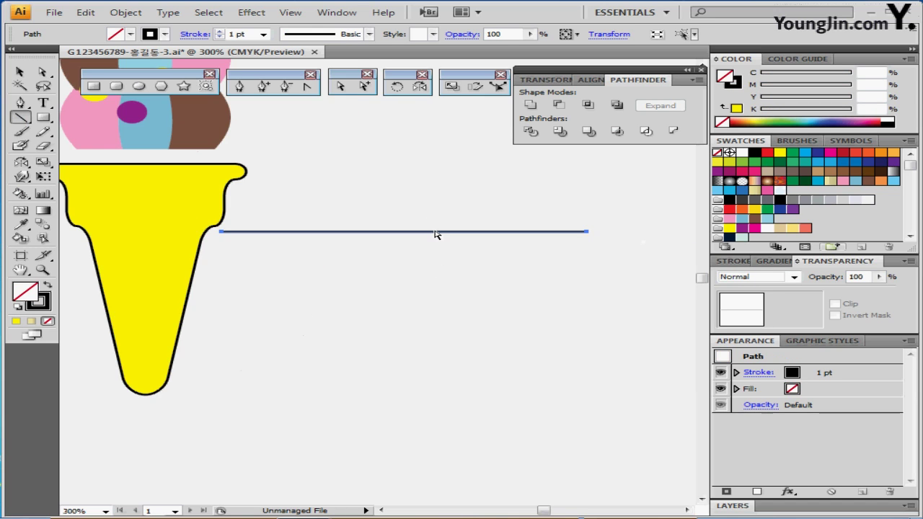
{"action": "left_click_drag", "start_coordinate": [435, 234], "coordinate": [503, 228]}
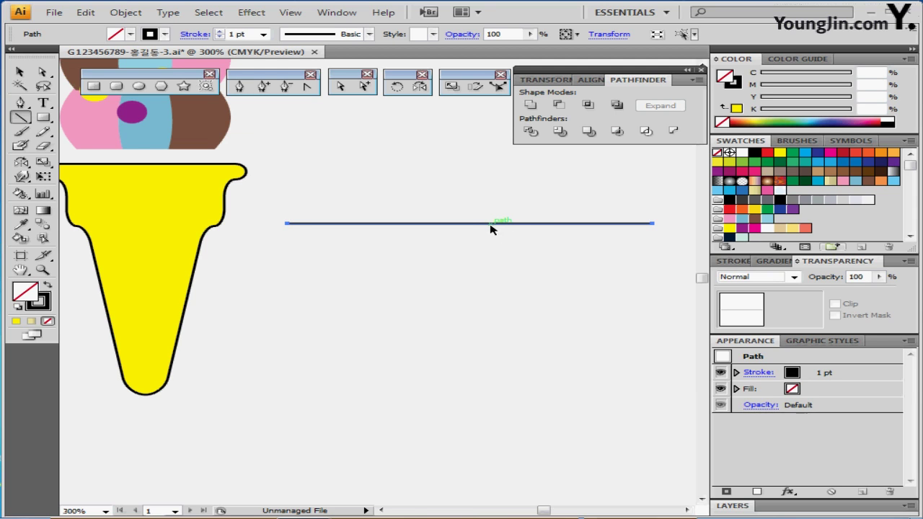
Copy the horizontal line about 1.9 mm straight below itself and repeat the copy eight more times at the same spacing
{"action": "left_click_drag", "start_coordinate": [490, 228], "coordinate": [493, 239]}
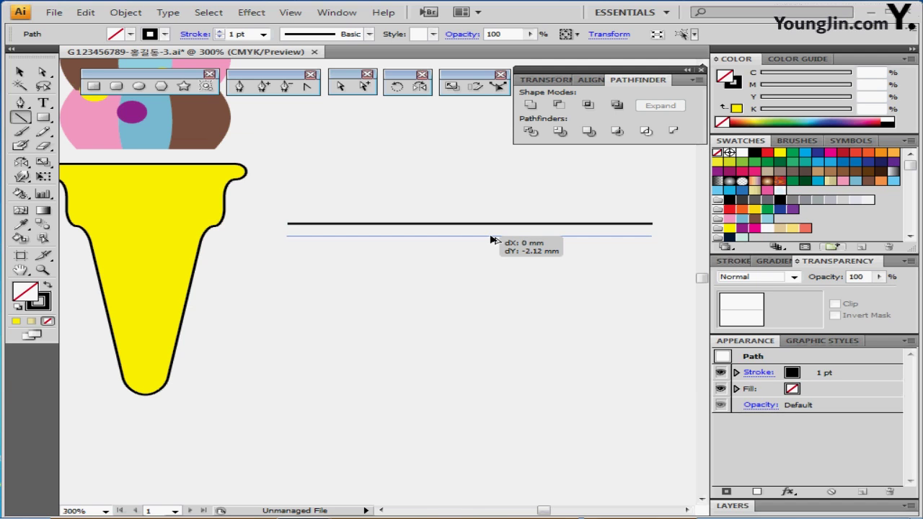
{"action": "left_click_drag", "start_coordinate": [491, 236], "coordinate": [490, 234]}
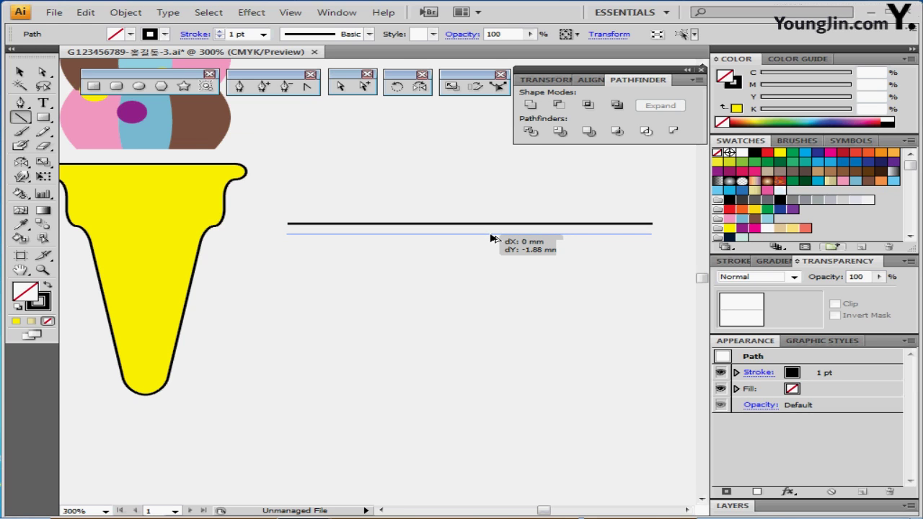
{"action": "left_click_drag", "start_coordinate": [490, 236], "coordinate": [491, 236]}
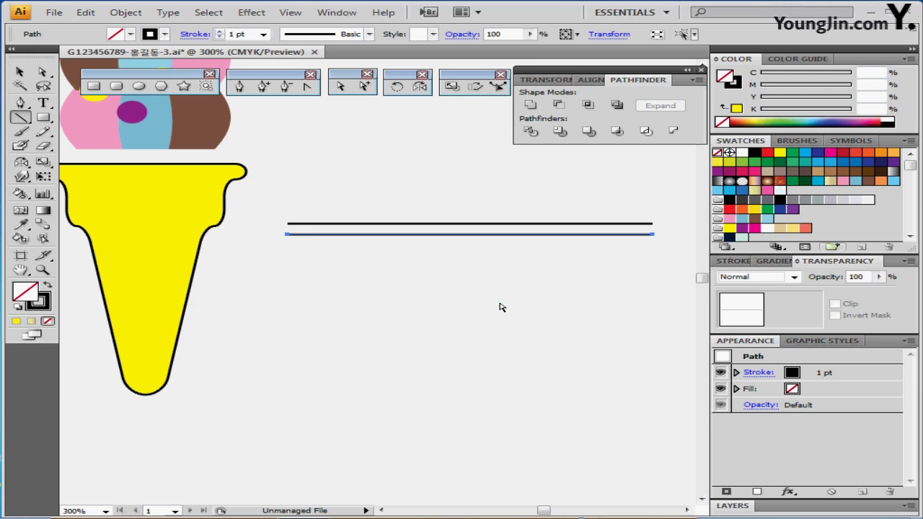
{"action": "key", "text": "ctrl+d"}
{"action": "key", "text": "ctrl+d"}
{"action": "key", "text": "ctrl+d"}
{"action": "key", "text": "ctrl+d"}
{"action": "key", "text": "ctrl+d"}
{"action": "key", "text": "ctrl+d"}
{"action": "key", "text": "ctrl+d"}
{"action": "key", "text": "ctrl+d"}
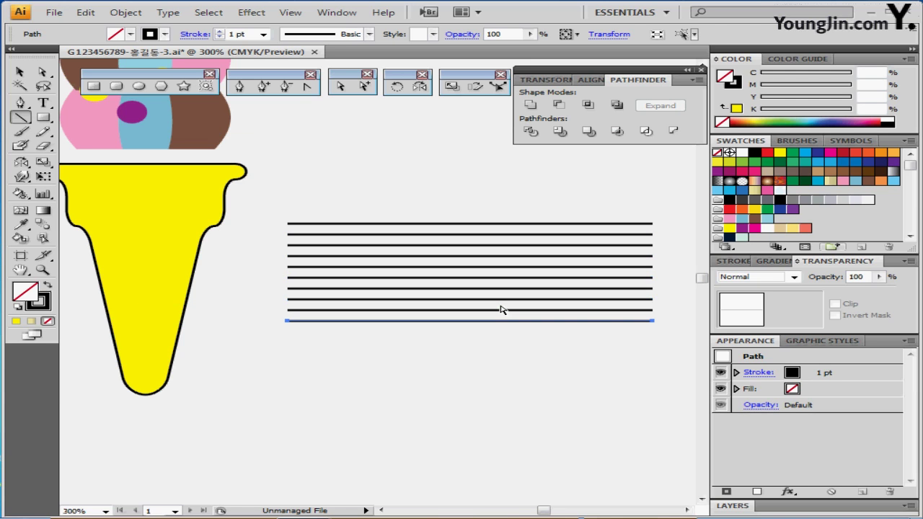
{"action": "left_click", "coordinate": [464, 385], "text": "ctrl"}
Select all the horizontal lines and create a copy of them rotated by 90°
{"action": "left_click_drag", "start_coordinate": [447, 362], "coordinate": [449, 342]}
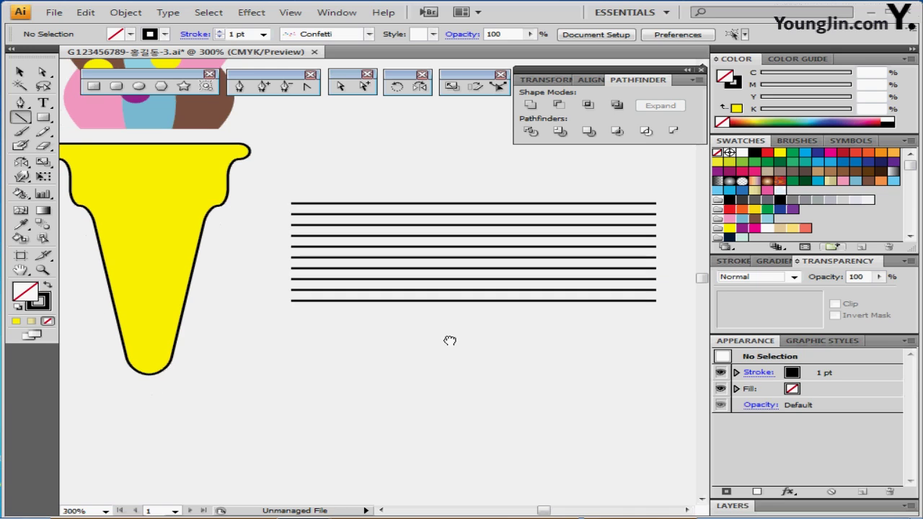
{"action": "left_click", "coordinate": [341, 85]}
{"action": "left_click", "coordinate": [20, 72]}
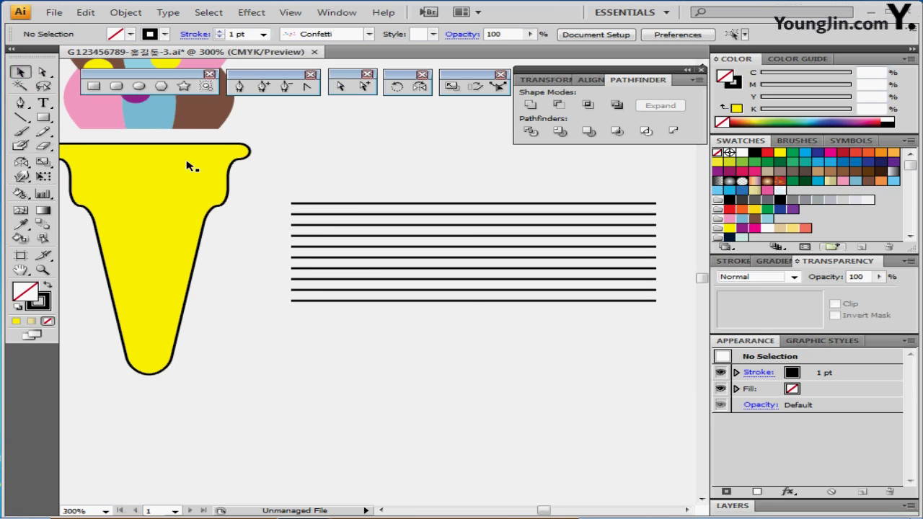
{"action": "left_click", "coordinate": [354, 213]}
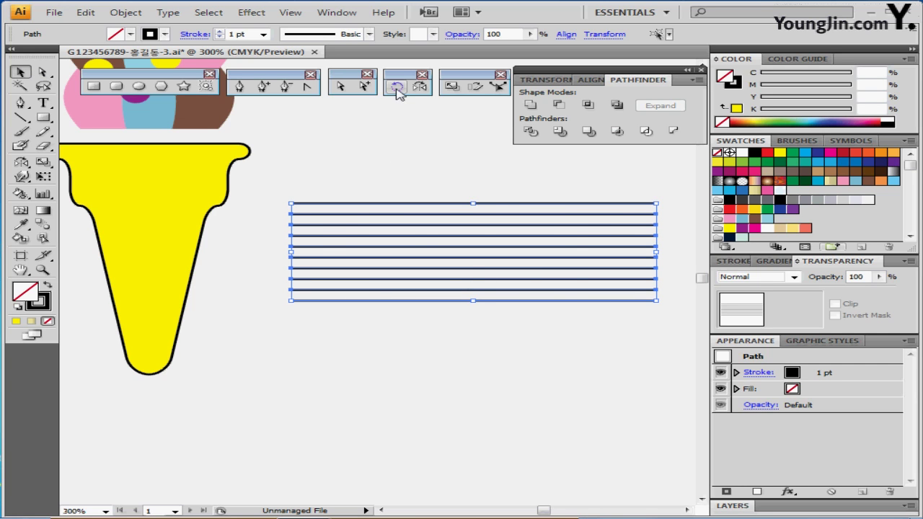
{"action": "double_click", "coordinate": [397, 86]}
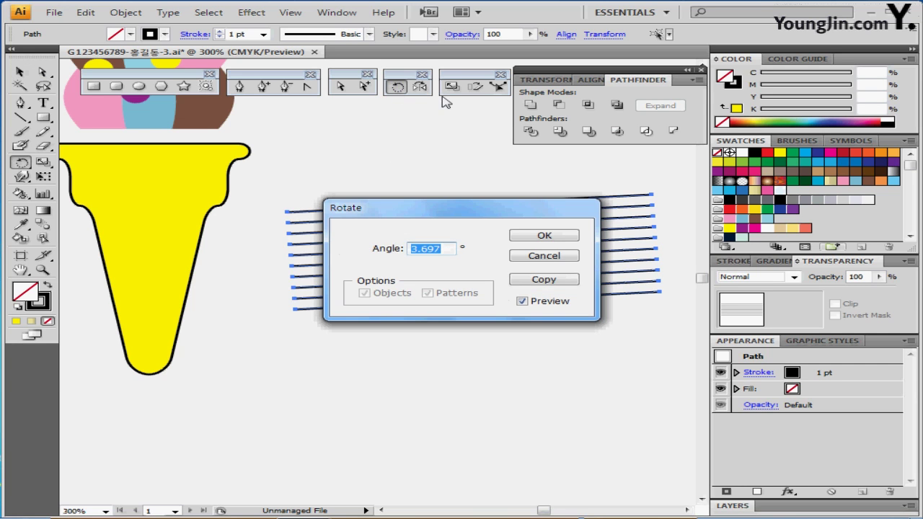
{"action": "type", "text": "90"}
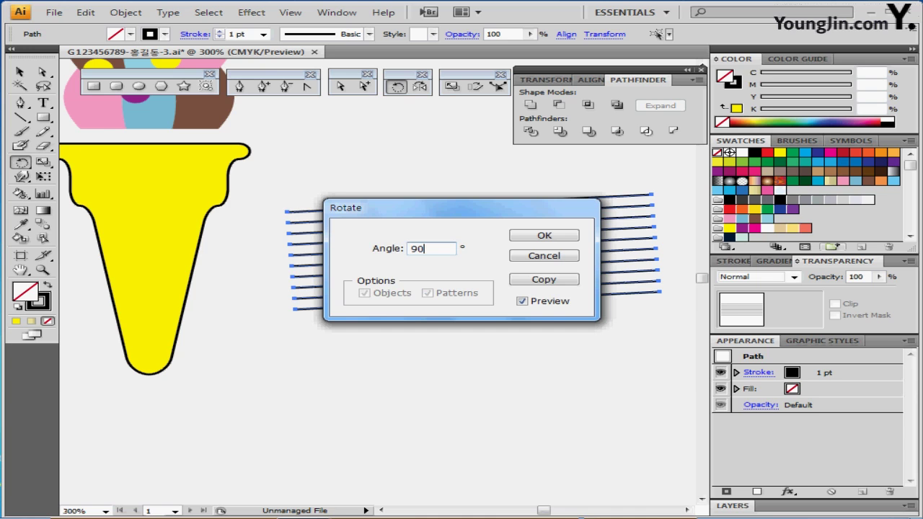
{"action": "left_click", "coordinate": [544, 280]}
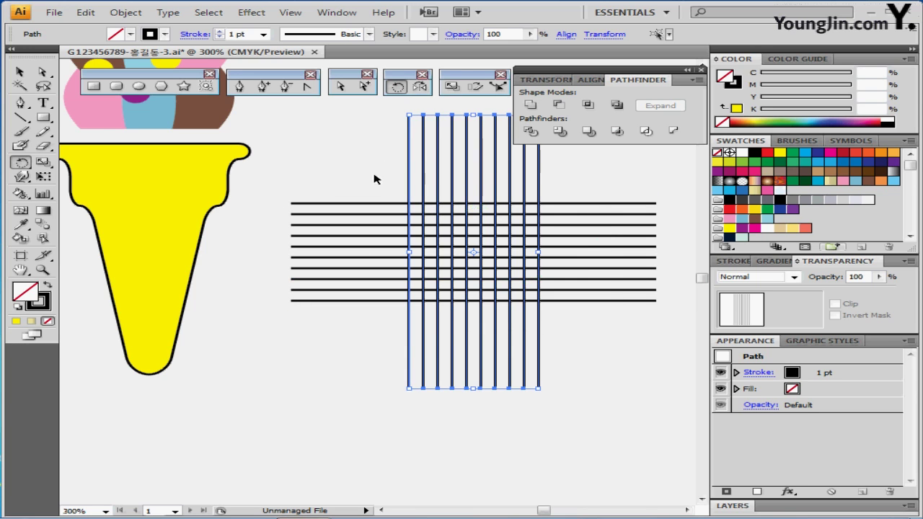
Select both sets of crossing lines, rotate them together by -45° and group them into one lattice
{"action": "left_click_drag", "start_coordinate": [366, 173], "coordinate": [596, 351]}
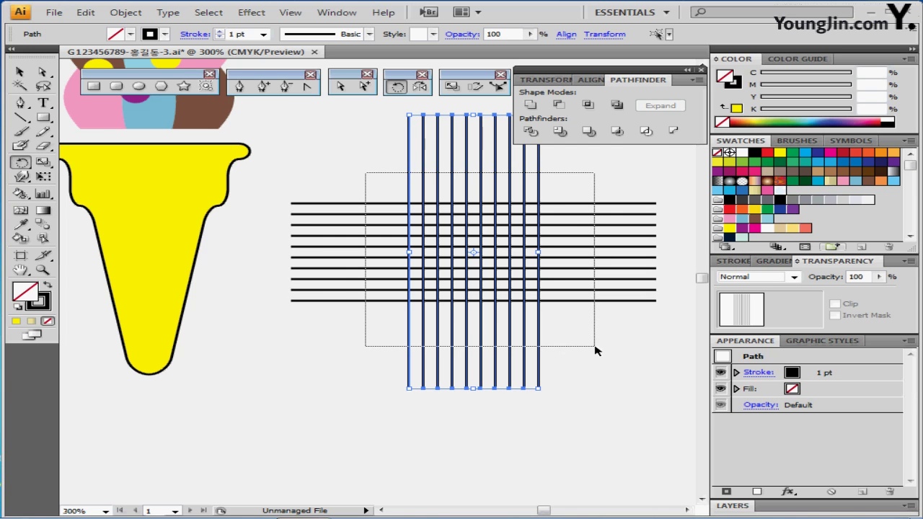
{"action": "left_click_drag", "start_coordinate": [596, 351], "coordinate": [596, 352]}
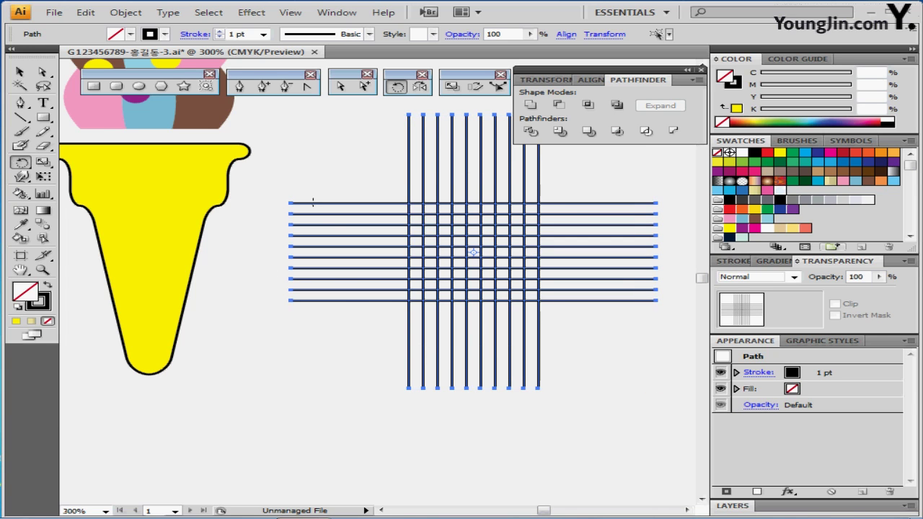
{"action": "key", "text": "space"}
{"action": "left_click_drag", "start_coordinate": [377, 267], "coordinate": [313, 335]}
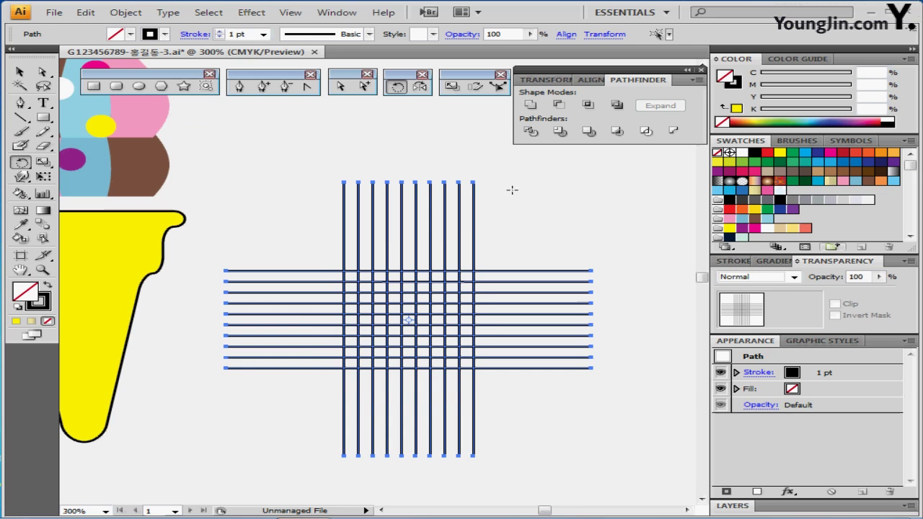
{"action": "left_click_drag", "start_coordinate": [546, 168], "coordinate": [633, 266]}
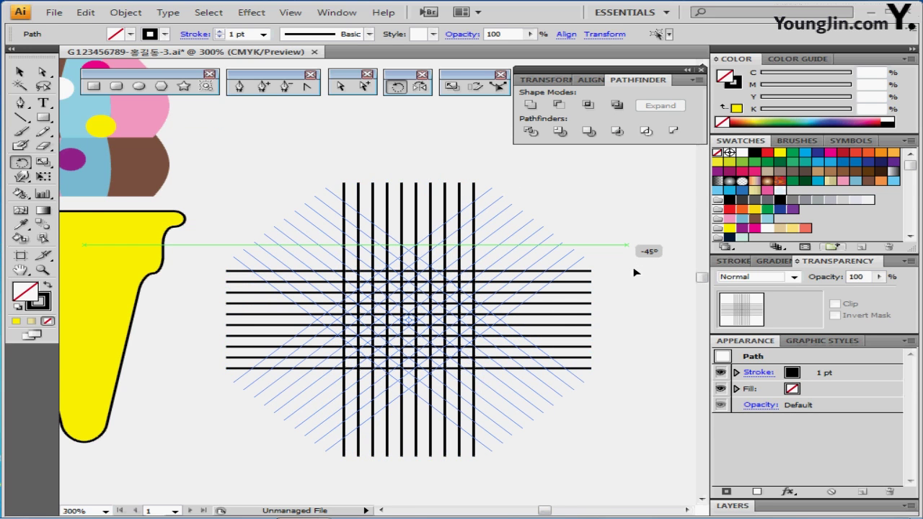
{"action": "left_click_drag", "start_coordinate": [635, 272], "coordinate": [636, 269]}
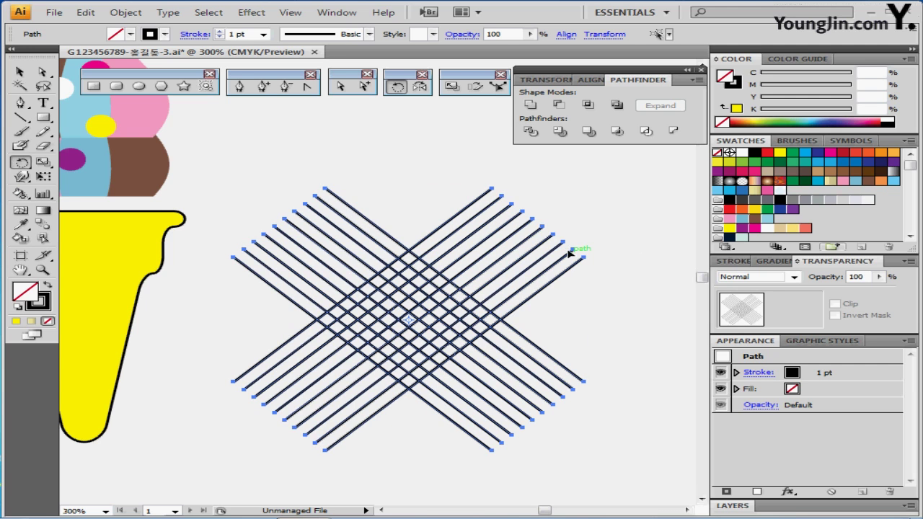
{"action": "key", "text": "ctrl+g"}
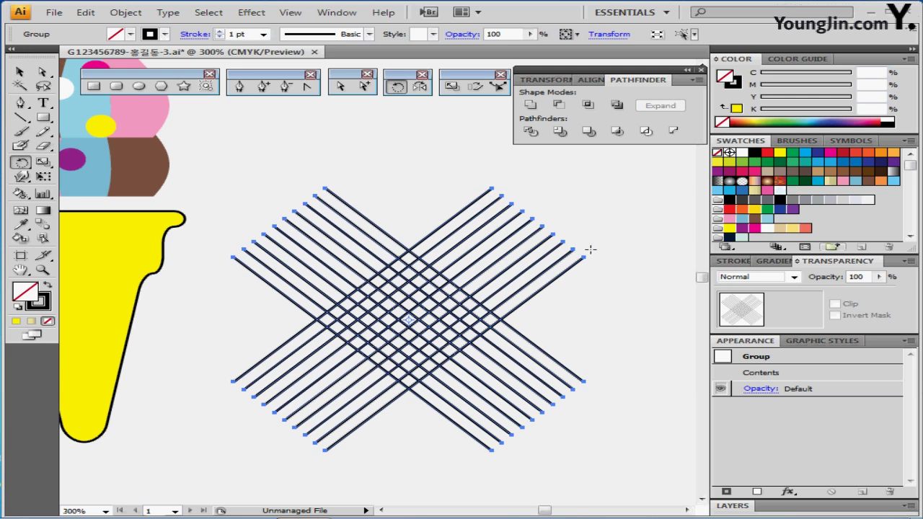
Draw a horizontal line across the yellow cone at the narrow junction below its collar, extending past both edges
{"action": "left_click_drag", "start_coordinate": [308, 339], "coordinate": [509, 301]}
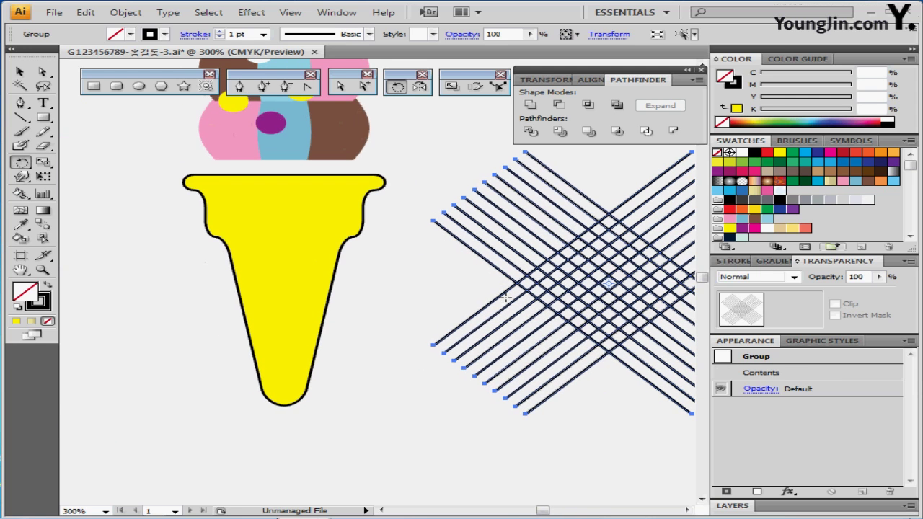
{"action": "left_click", "coordinate": [422, 272], "text": "ctrl"}
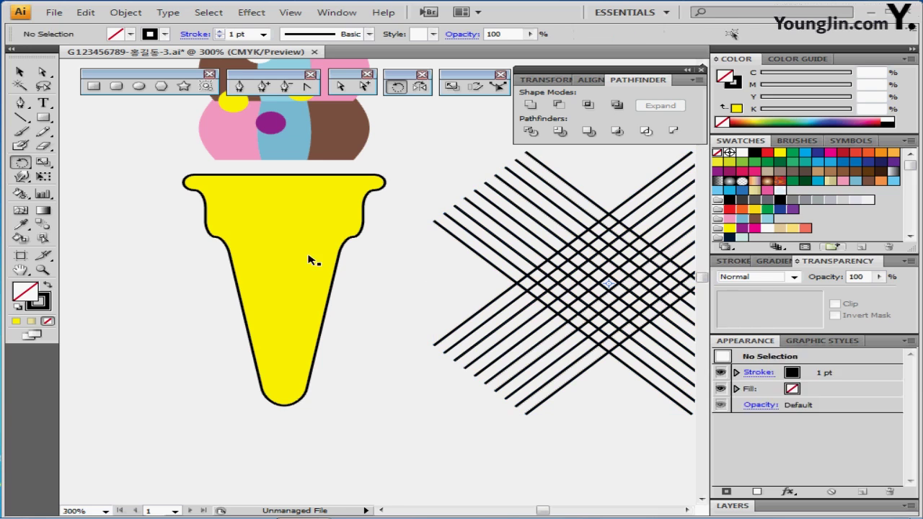
{"action": "left_click", "coordinate": [310, 258], "text": "ctrl"}
{"action": "left_click", "coordinate": [400, 297], "text": "ctrl"}
{"action": "left_click", "coordinate": [303, 272], "text": "ctrl"}
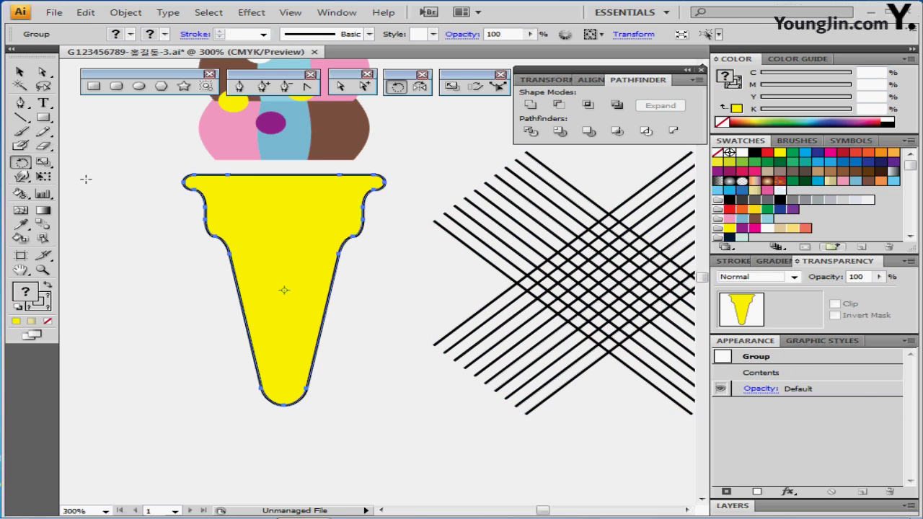
{"action": "key", "text": "backslash"}
{"action": "left_click_drag", "start_coordinate": [190, 239], "coordinate": [399, 241]}
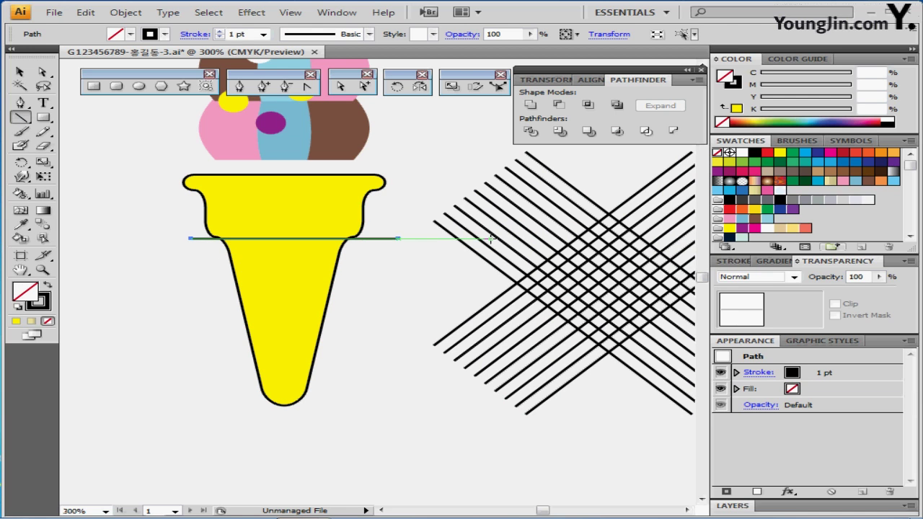
{"action": "key", "text": "space"}
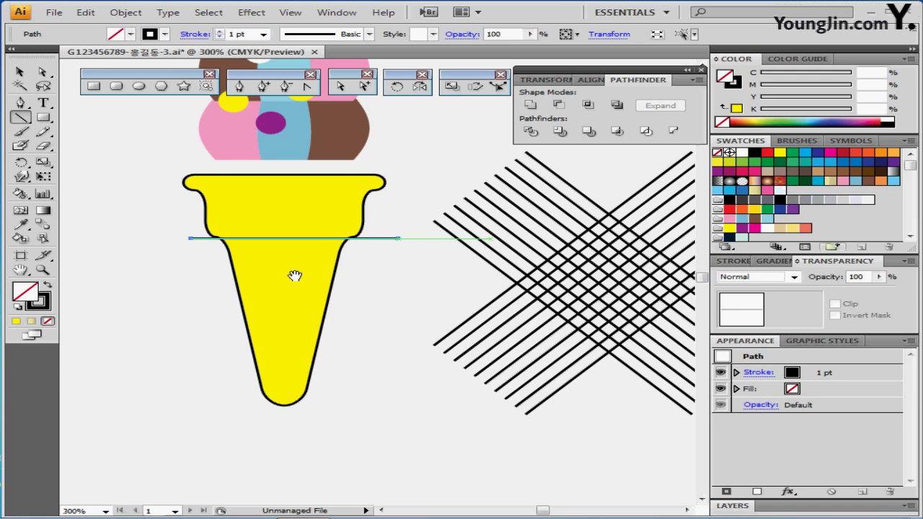
{"action": "left_click_drag", "start_coordinate": [294, 276], "coordinate": [338, 258]}
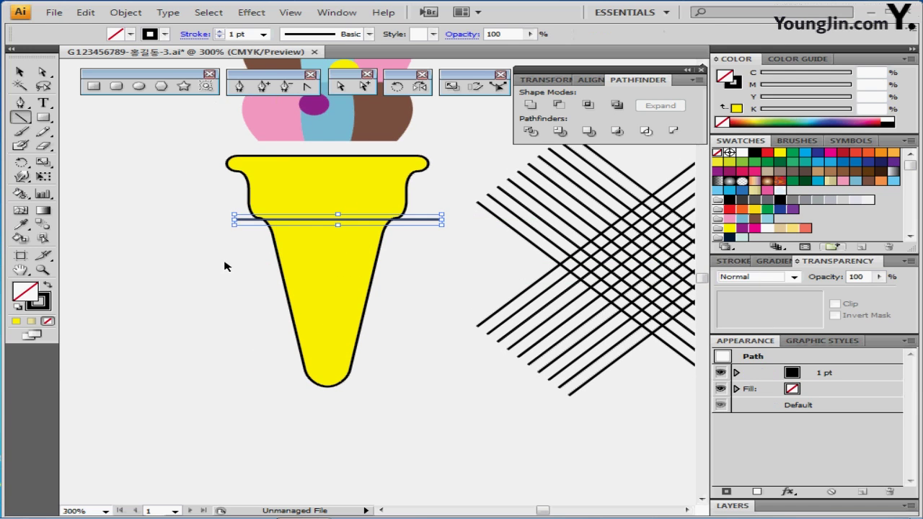
Split the yellow cone along the horizontal line with the Divide pathfinder operation, using both objects, and deselect the result
{"action": "left_click_drag", "start_coordinate": [209, 267], "coordinate": [280, 195]}
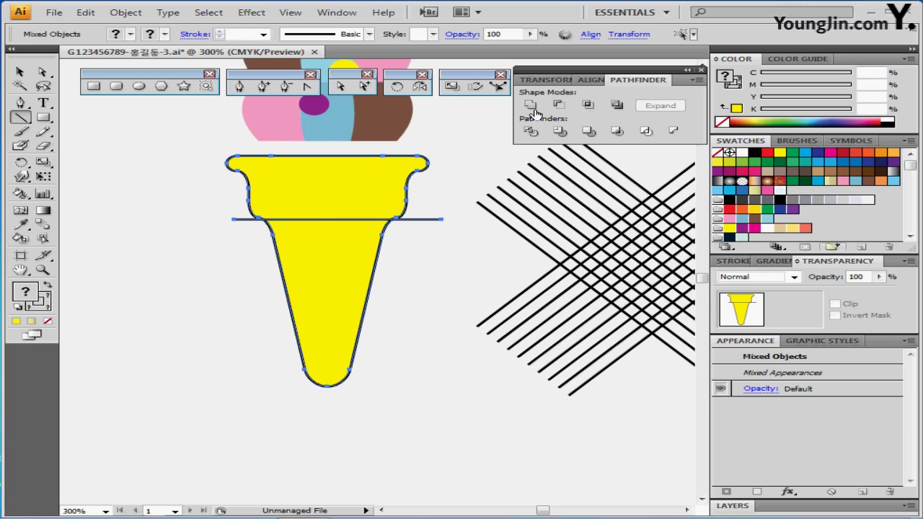
{"action": "left_click", "coordinate": [535, 137]}
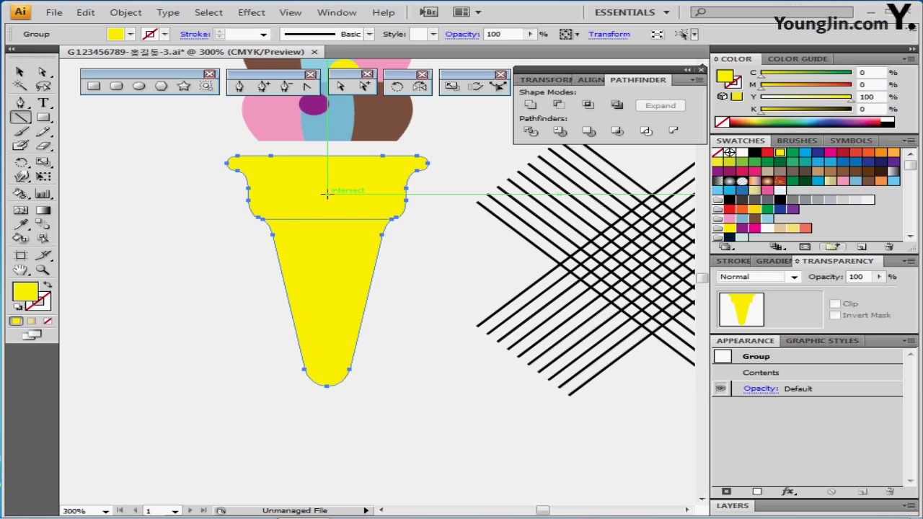
{"action": "left_click_drag", "start_coordinate": [299, 231], "coordinate": [270, 237]}
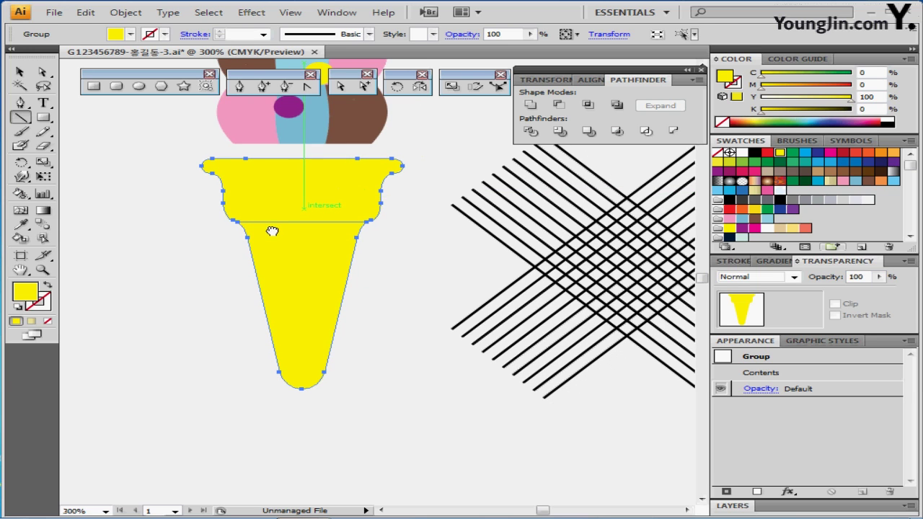
{"action": "left_click", "coordinate": [343, 236]}
{"action": "left_click", "coordinate": [455, 372]}
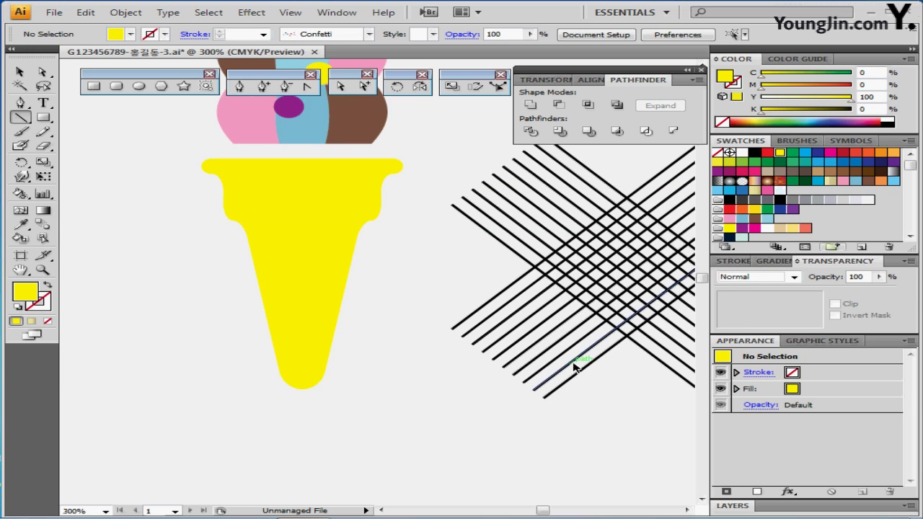
Move the line lattice over the cone and enlarge it proportionally to about 54 mm wide, keeping it over the cone
{"action": "left_click", "coordinate": [580, 357]}
{"action": "left_click_drag", "start_coordinate": [596, 275], "coordinate": [268, 243]}
{"action": "key", "text": "ctrl+minus"}
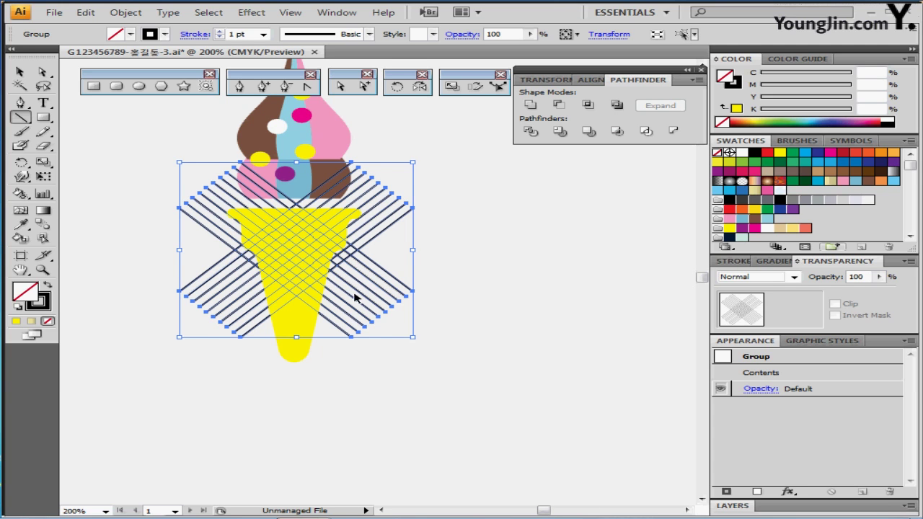
{"action": "left_click_drag", "start_coordinate": [355, 299], "coordinate": [352, 322]}
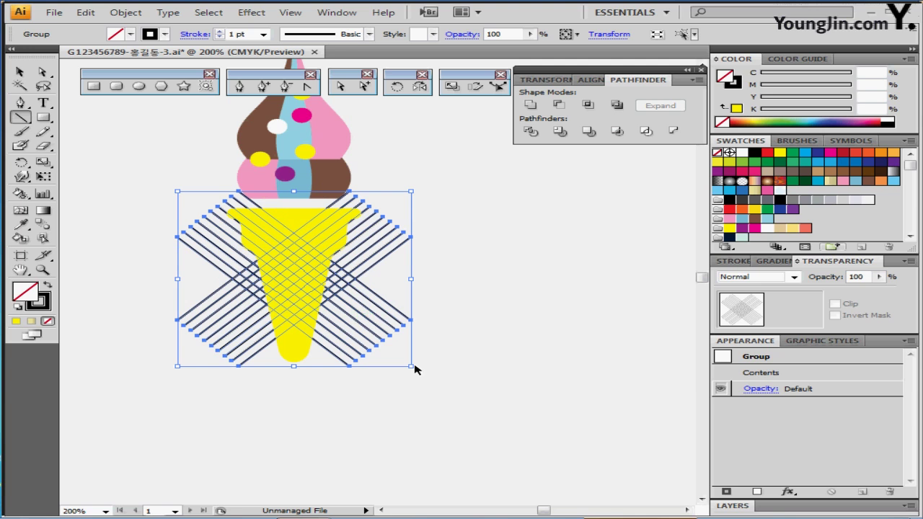
{"action": "left_click_drag", "start_coordinate": [412, 366], "coordinate": [454, 409]}
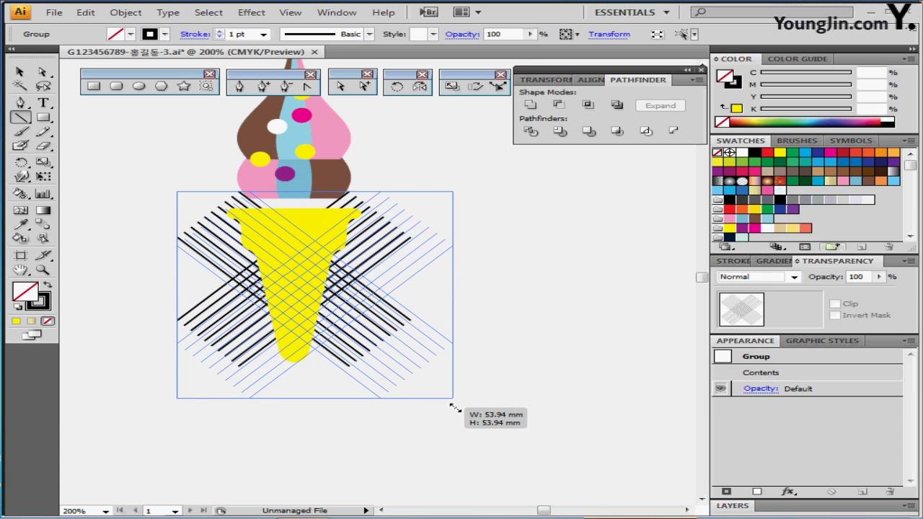
{"action": "left_click_drag", "start_coordinate": [454, 408], "coordinate": [454, 408]}
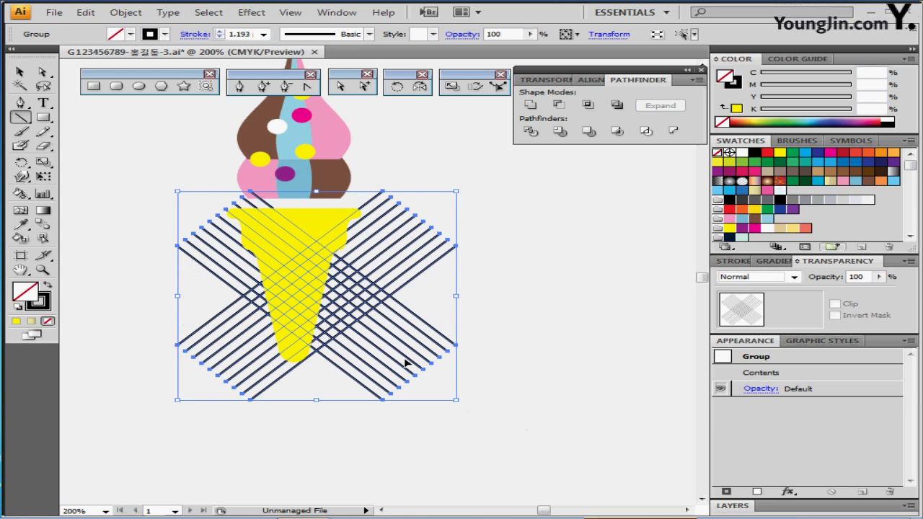
{"action": "mouse_move", "coordinate": [396, 367]}
{"action": "left_mouse_down"}
{"action": "mouse_move", "coordinate": [369, 368]}
{"action": "mouse_move", "coordinate": [388, 370]}
{"action": "left_mouse_up"}
Align the cone and the lattice horizontally on their centers
{"action": "left_click_drag", "start_coordinate": [286, 416], "coordinate": [321, 243]}
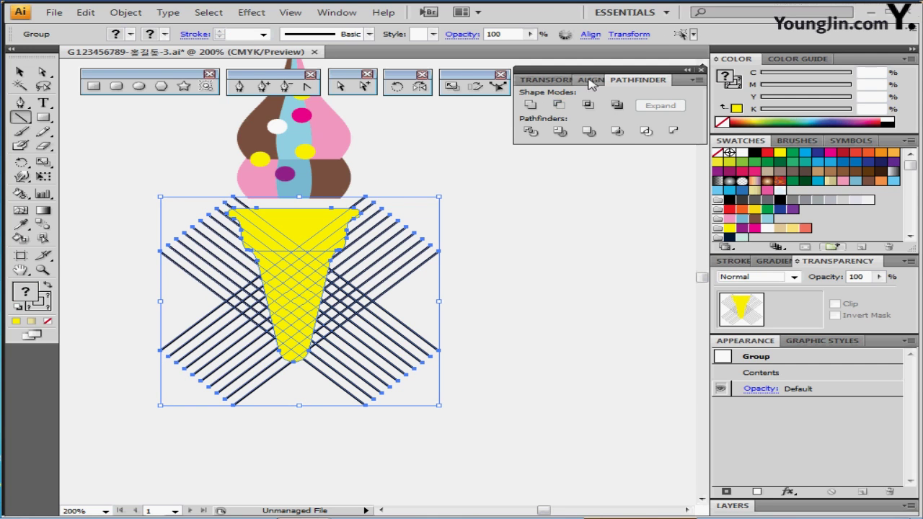
{"action": "left_click", "coordinate": [590, 79]}
{"action": "left_click", "coordinate": [563, 105]}
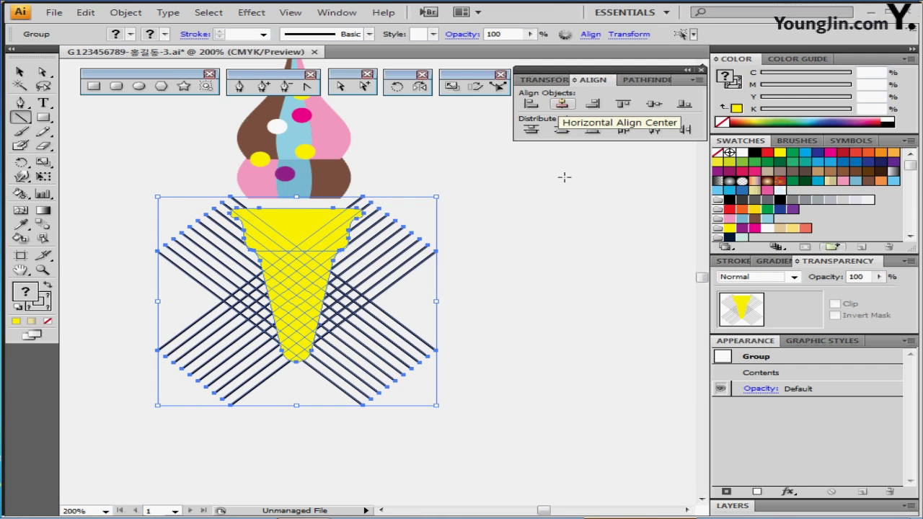
{"action": "left_click", "coordinate": [547, 278]}
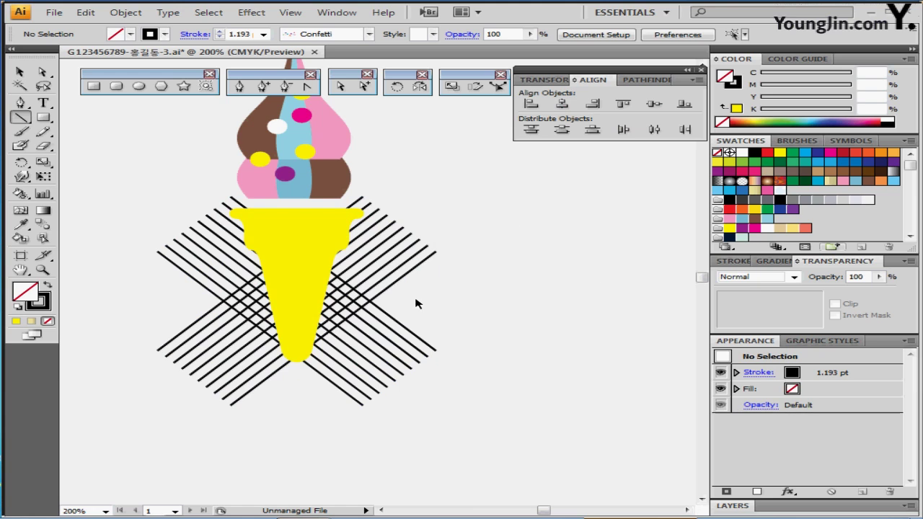
Enlarge the lattice proportionally a little more towards both upper corners and center it horizontally with the cone again
{"action": "left_click", "coordinate": [349, 289]}
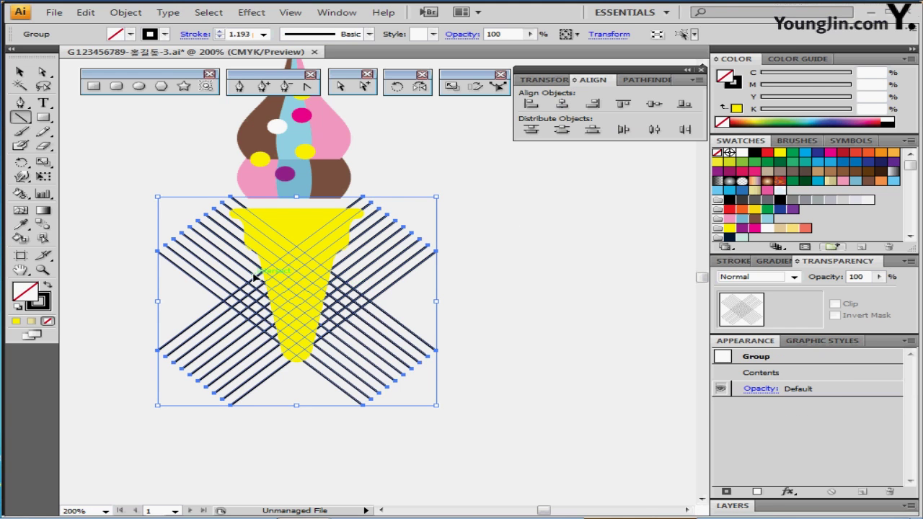
{"action": "left_click_drag", "start_coordinate": [435, 197], "coordinate": [455, 183]}
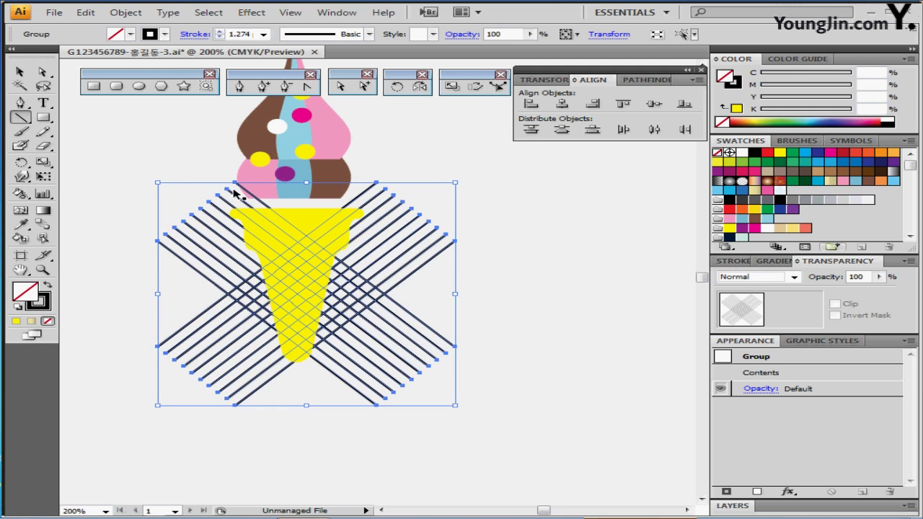
{"action": "left_click_drag", "start_coordinate": [157, 182], "coordinate": [134, 168]}
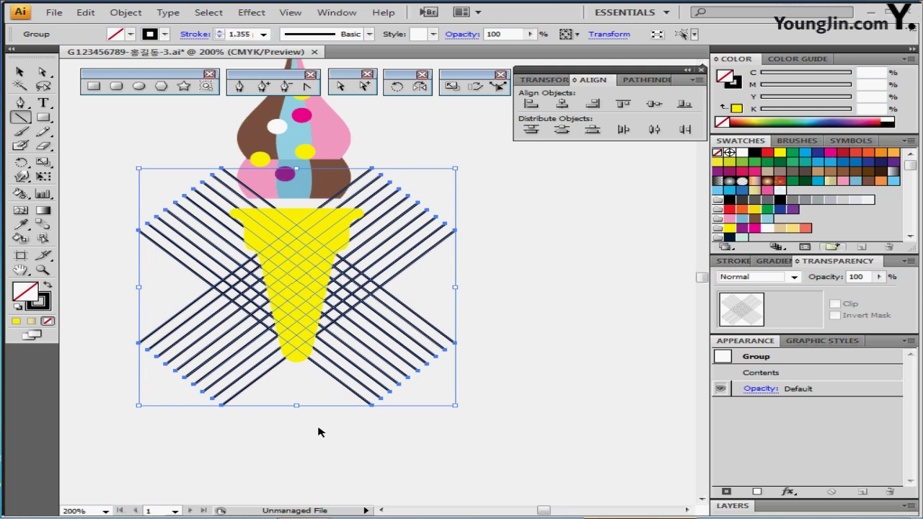
{"action": "mouse_move", "coordinate": [315, 427]}
{"action": "left_mouse_down"}
{"action": "mouse_move", "coordinate": [302, 301]}
{"action": "mouse_move", "coordinate": [315, 241]}
{"action": "mouse_move", "coordinate": [315, 400]}
{"action": "mouse_move", "coordinate": [367, 227]}
{"action": "left_mouse_up"}
{"action": "left_click", "coordinate": [565, 105]}
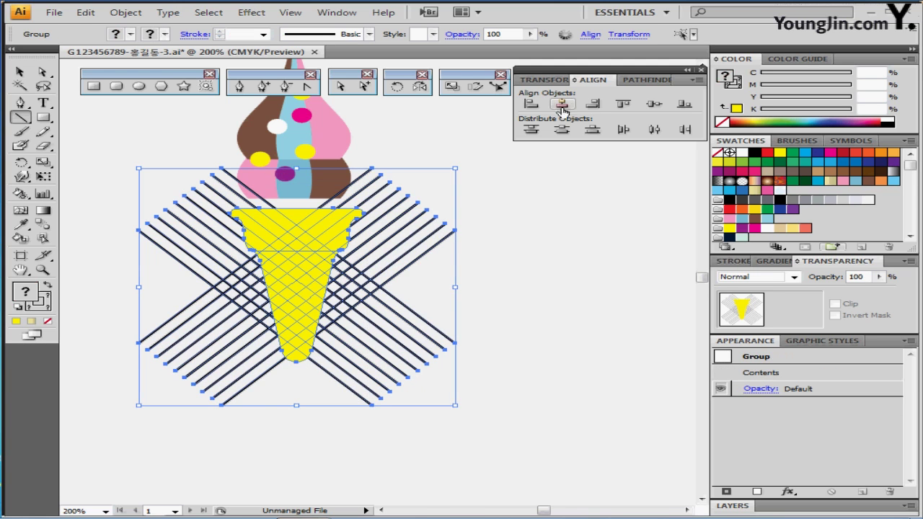
{"action": "left_click", "coordinate": [449, 355]}
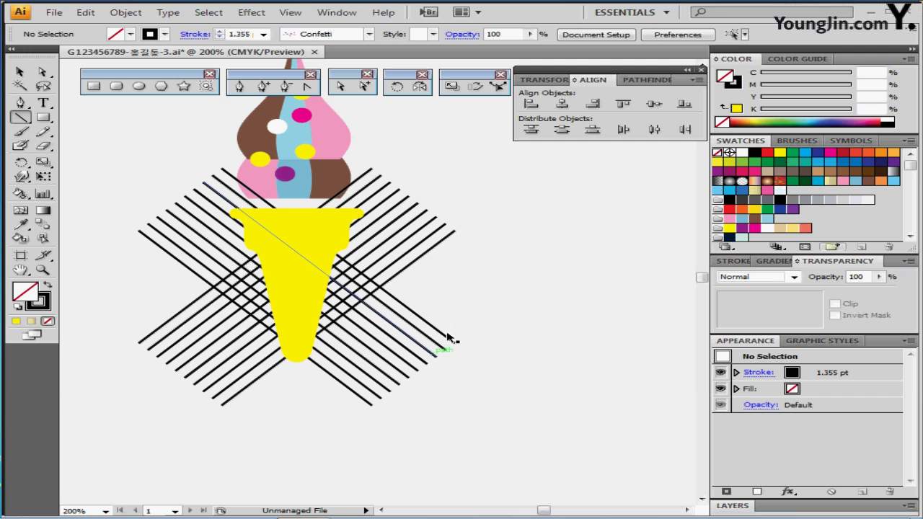
Nudge the lattice slightly downward over the cone and deselect it
{"action": "left_click", "coordinate": [458, 337]}
{"action": "key", "text": "Down"}
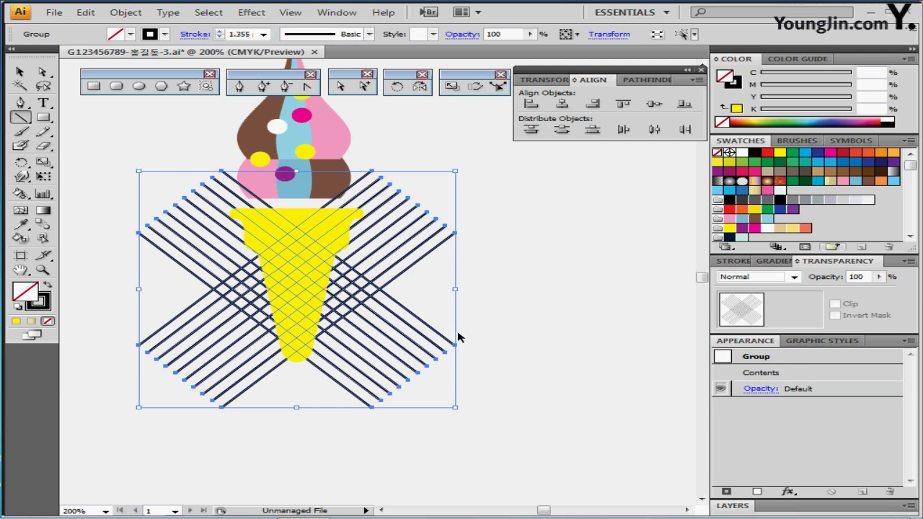
{"action": "left_click", "coordinate": [488, 274]}
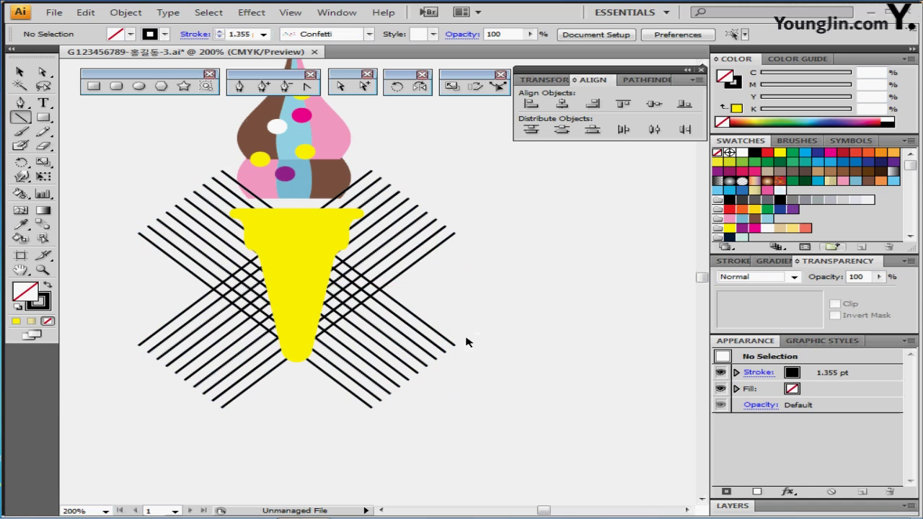
Ungroup the divided yellow cone so its collar and lower part are separate shapes
{"action": "left_click", "coordinate": [302, 297]}
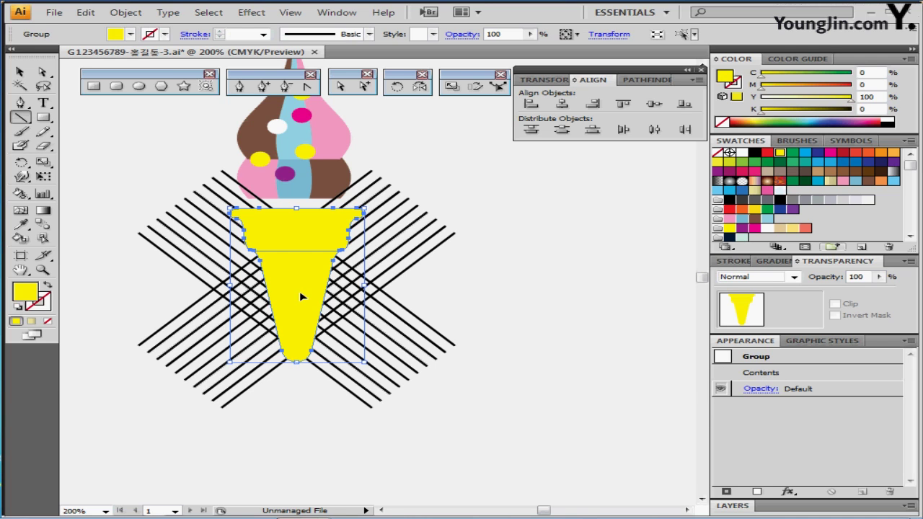
{"action": "right_click", "coordinate": [303, 287]}
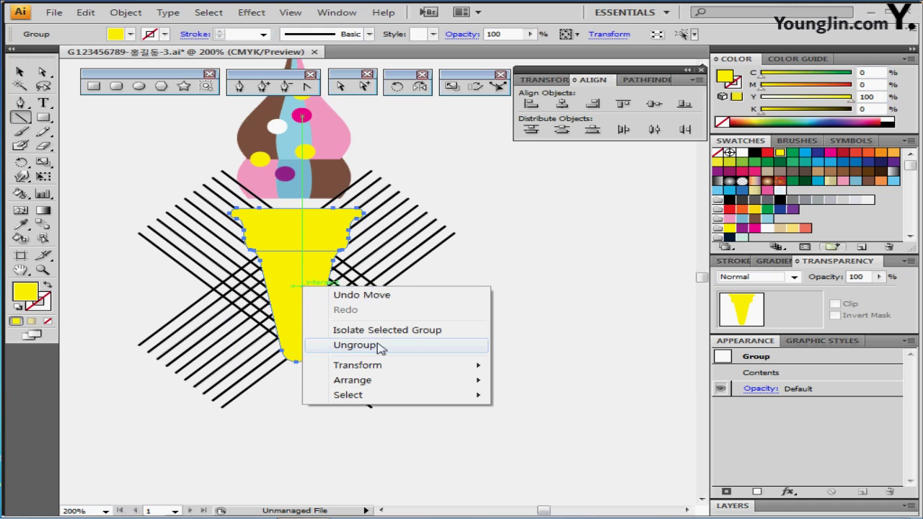
{"action": "left_click", "coordinate": [382, 351]}
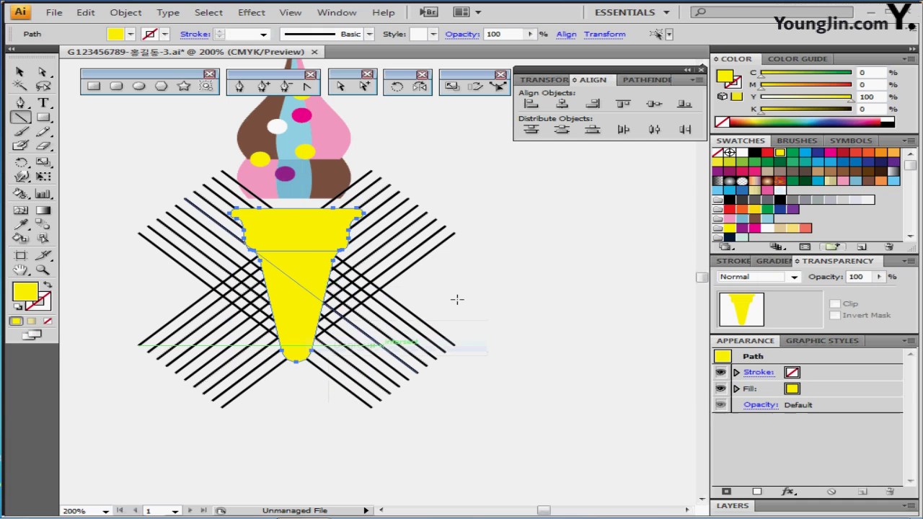
{"action": "left_click", "coordinate": [491, 274]}
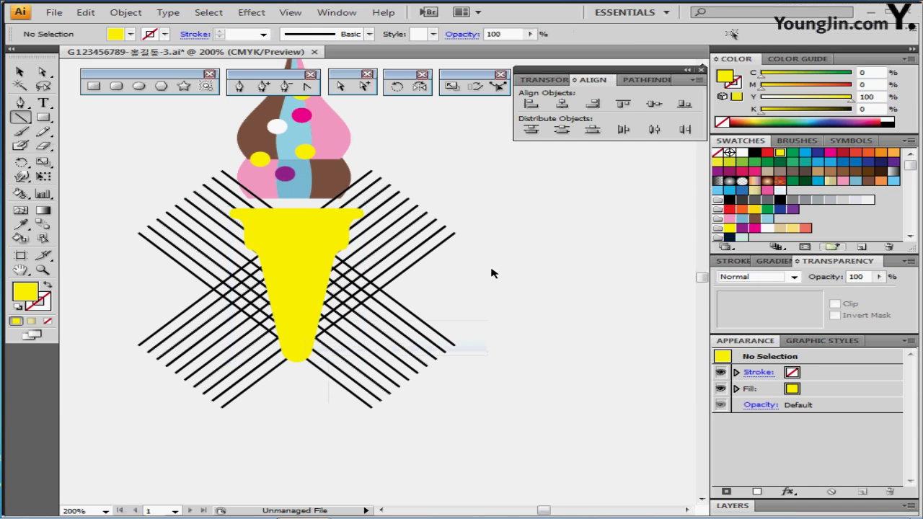
Paste a copy of the lower cone part in front and use it as a clipping mask for the line lattice
{"action": "left_click", "coordinate": [303, 289]}
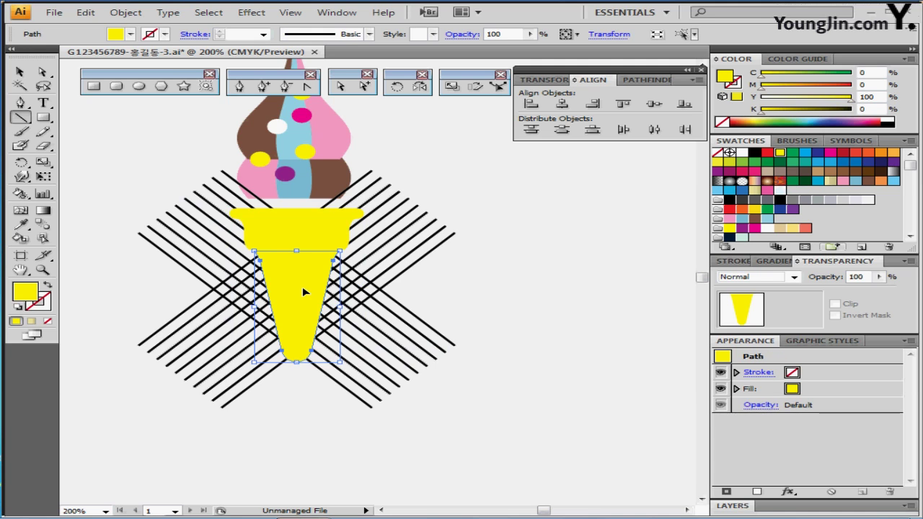
{"action": "key", "text": "backslash"}
{"action": "key", "text": "ctrl"}
{"action": "left_click", "coordinate": [381, 289], "text": "shift"}
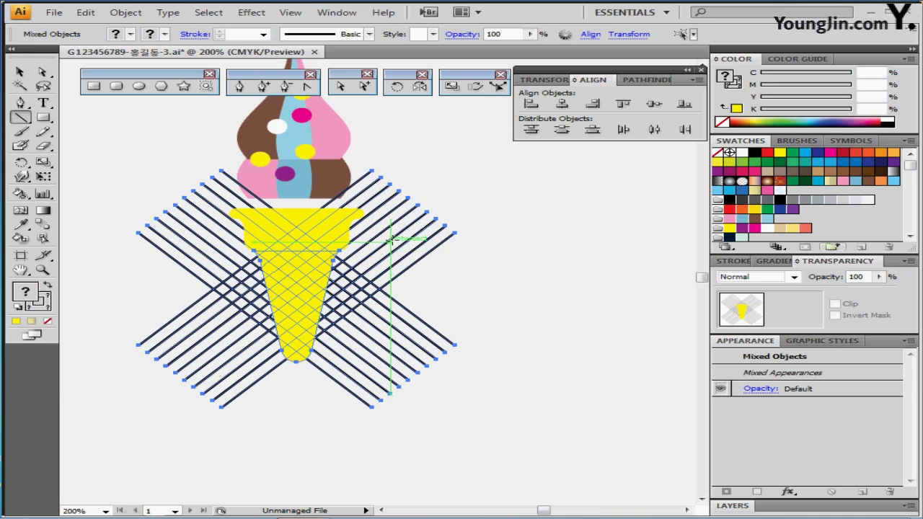
{"action": "right_click", "coordinate": [393, 240]}
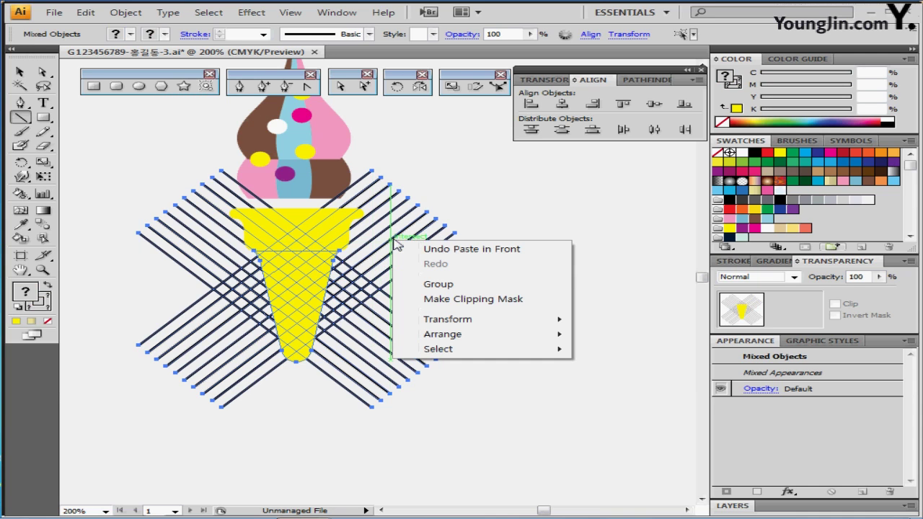
{"action": "left_click", "coordinate": [473, 300]}
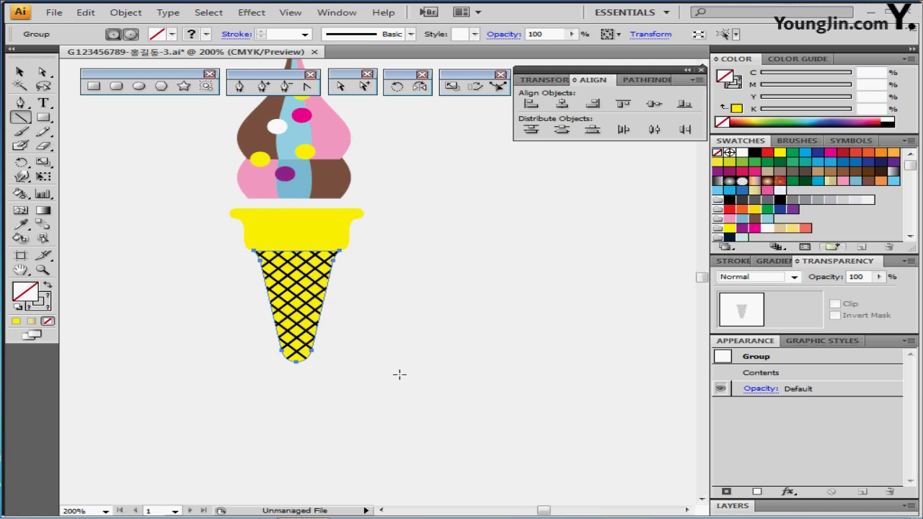
Isolate the line lattice inside the clipping group on the cone and change its stroke color to white
{"action": "key", "text": "ctrl"}
{"action": "double_click", "coordinate": [322, 353]}
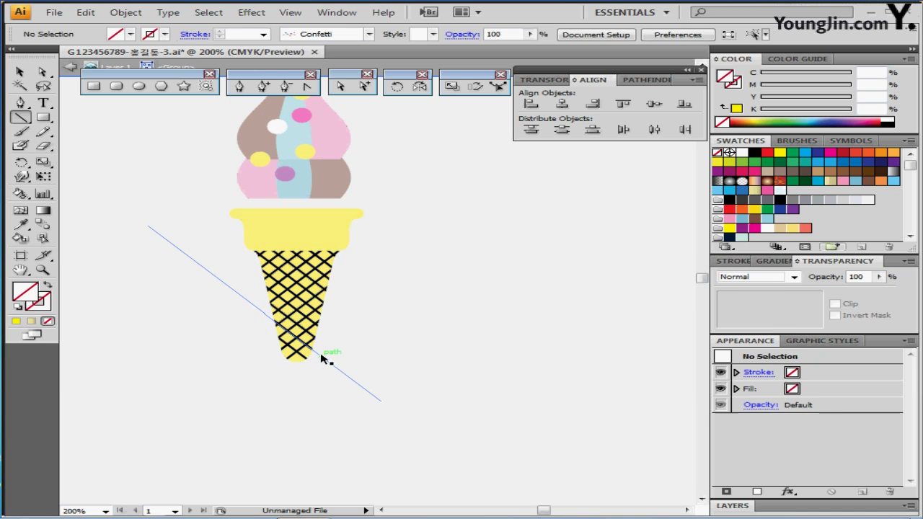
{"action": "left_click", "coordinate": [322, 355]}
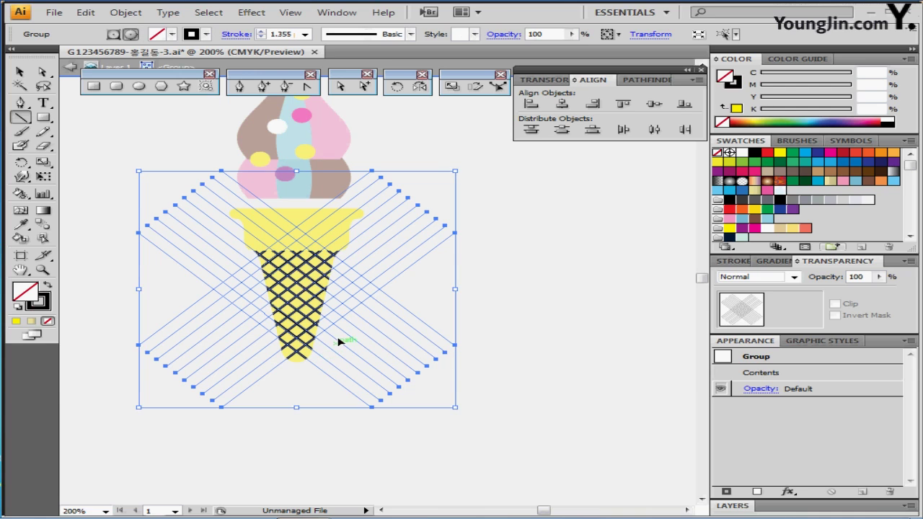
{"action": "left_click", "coordinate": [733, 86]}
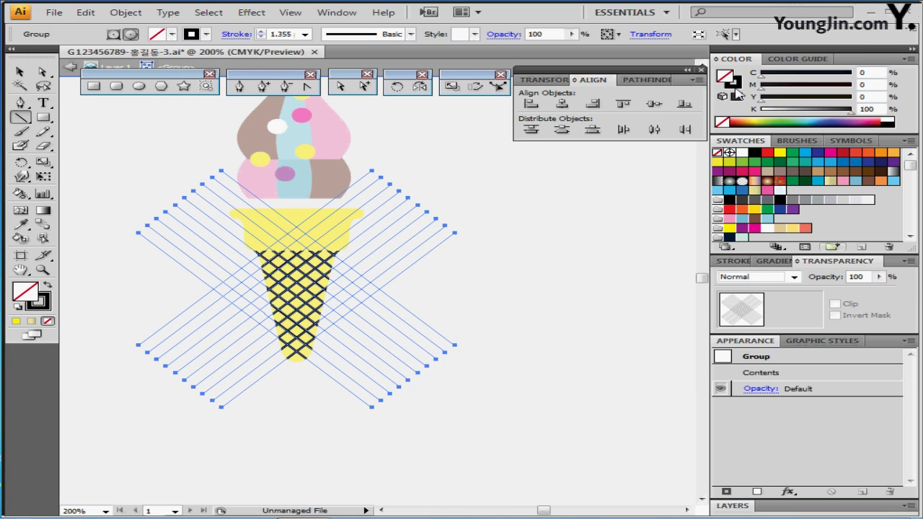
{"action": "left_click", "coordinate": [897, 118]}
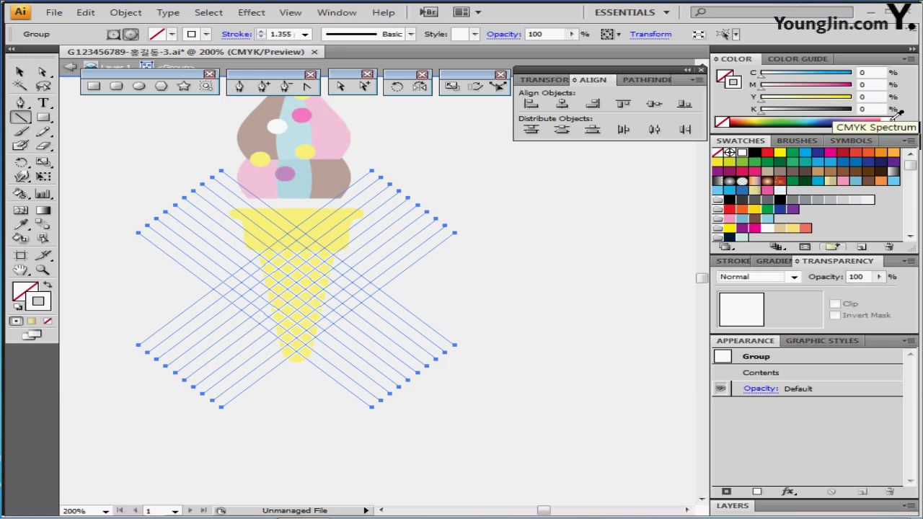
Set the lattice's stroke weight to 1 pt, leave isolation mode and deselect it
{"action": "left_click", "coordinate": [733, 262]}
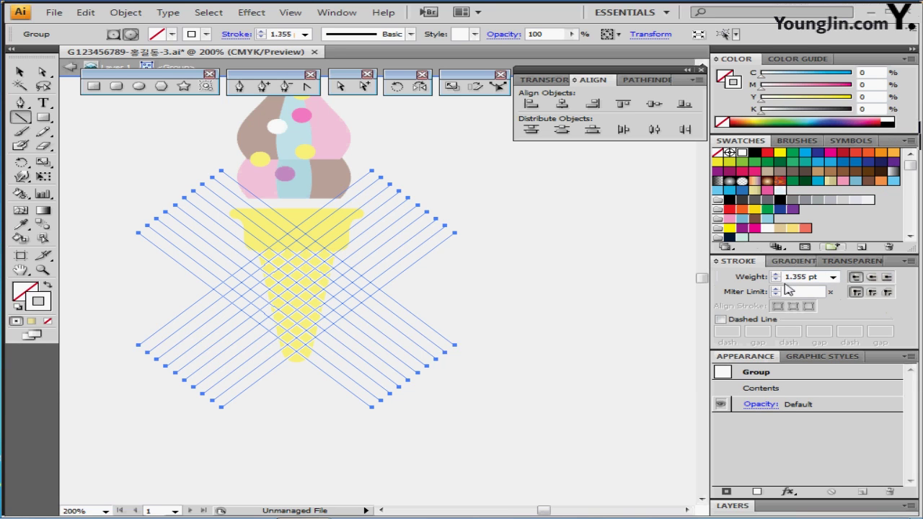
{"action": "left_click", "coordinate": [833, 277]}
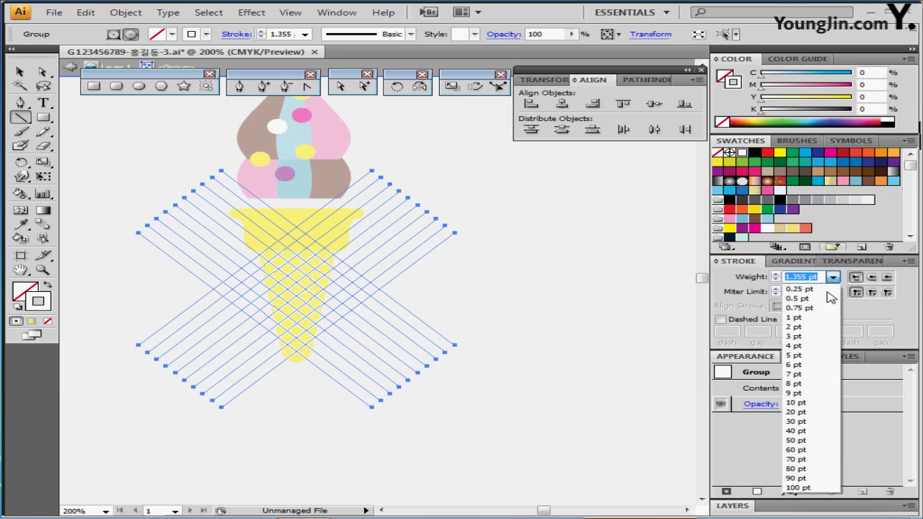
{"action": "left_click", "coordinate": [815, 318]}
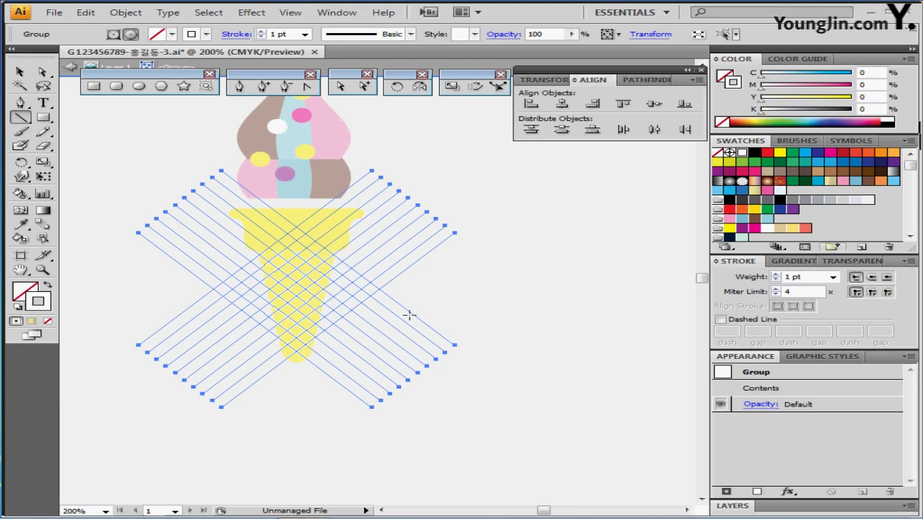
{"action": "key", "text": "Escape"}
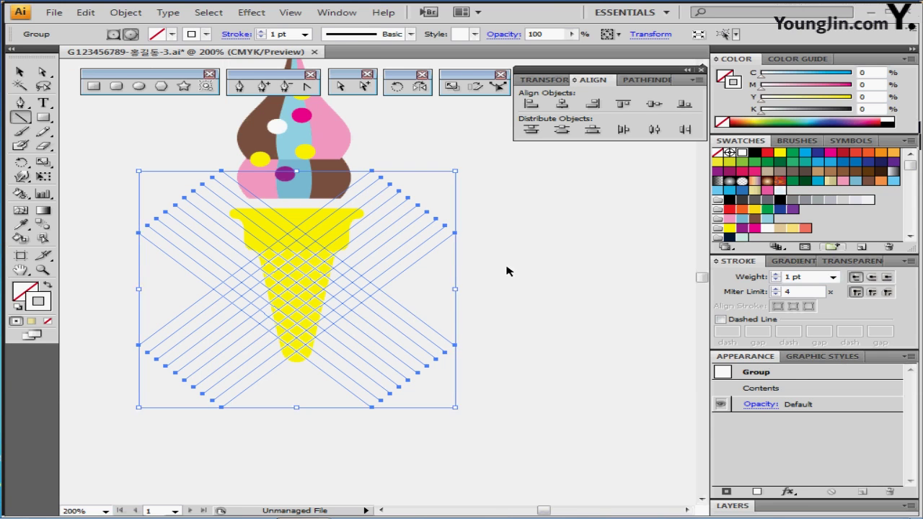
{"action": "left_click", "coordinate": [507, 272], "text": "ctrl"}
Fill the cone's collar and lower part with the beige swatch C10 M20 Y40 K0, keeping the lattice white
{"action": "left_click", "coordinate": [355, 232]}
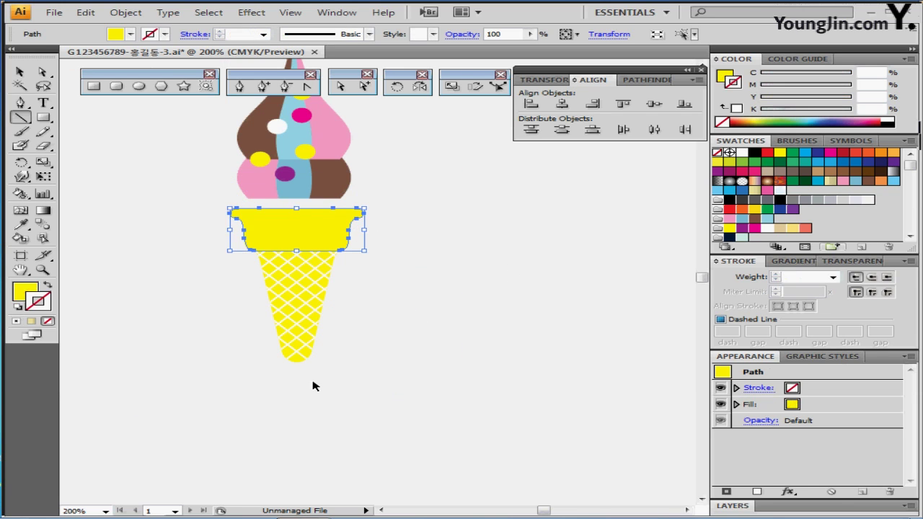
{"action": "left_click", "coordinate": [297, 360], "text": "shift"}
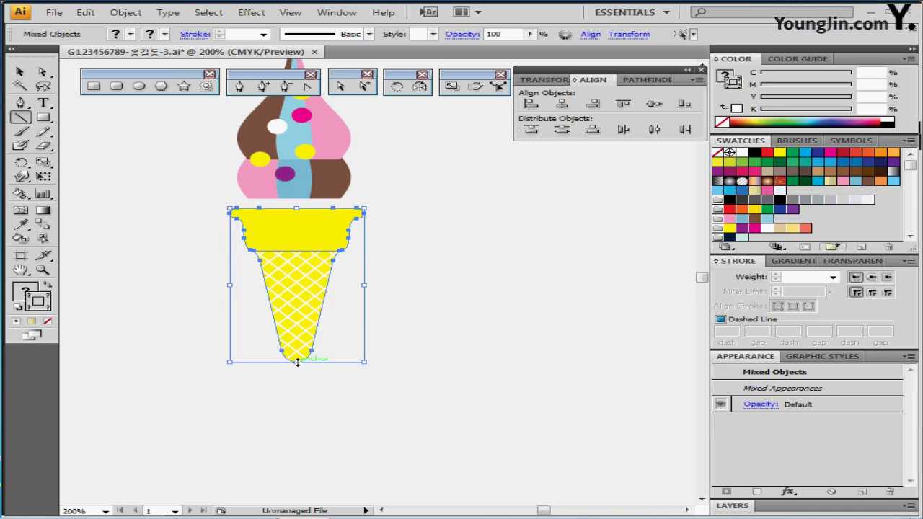
{"action": "key", "text": "ctrl+shift+a"}
{"action": "left_click", "coordinate": [343, 217]}
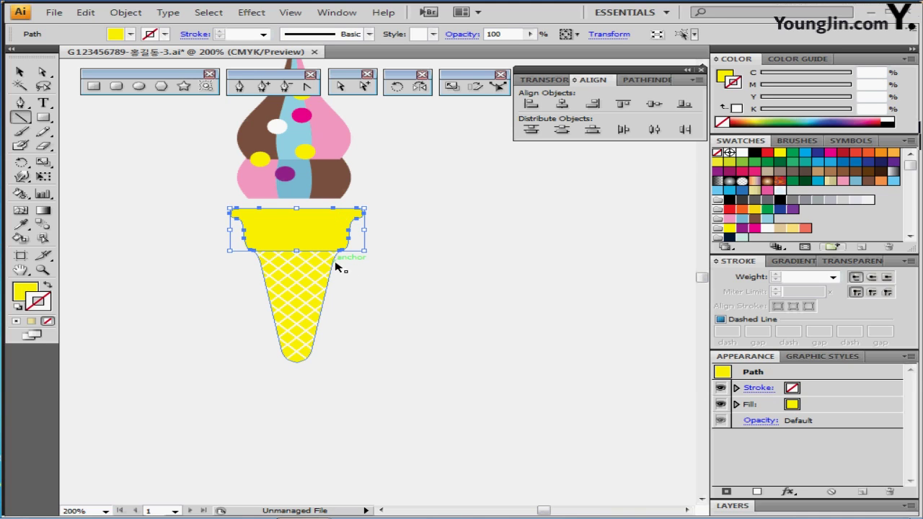
{"action": "left_click", "coordinate": [334, 266], "text": "shift"}
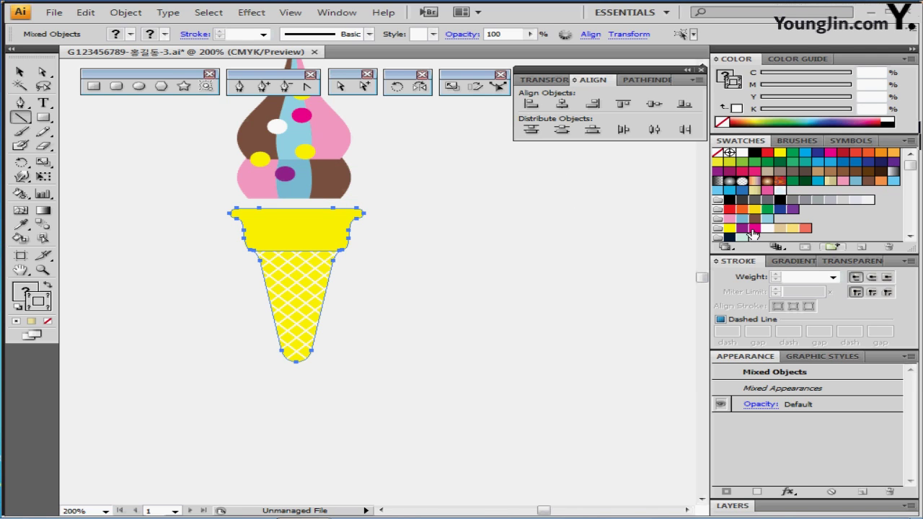
{"action": "left_click", "coordinate": [724, 72]}
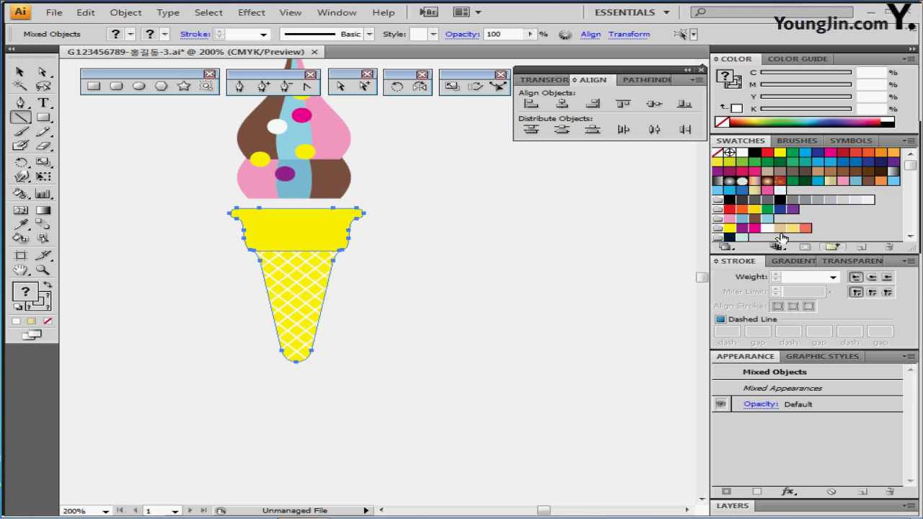
{"action": "left_click", "coordinate": [780, 228]}
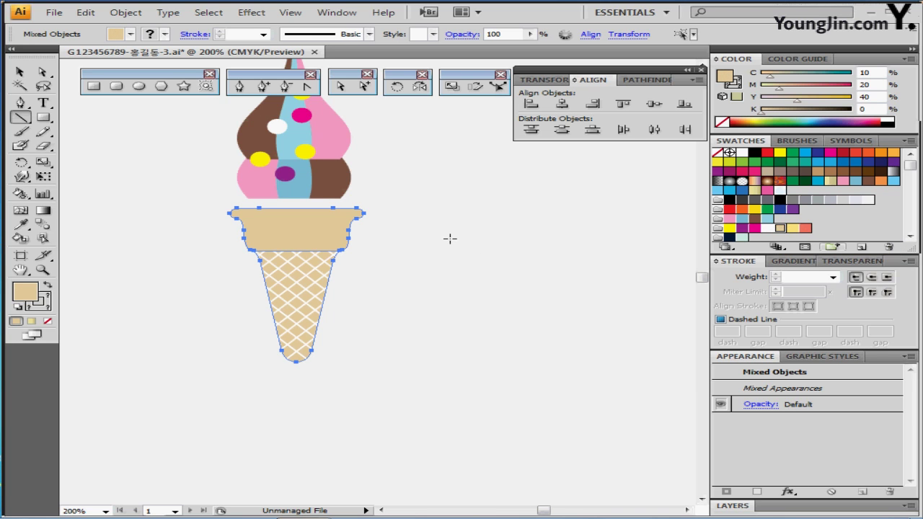
{"action": "key", "text": "ctrl"}
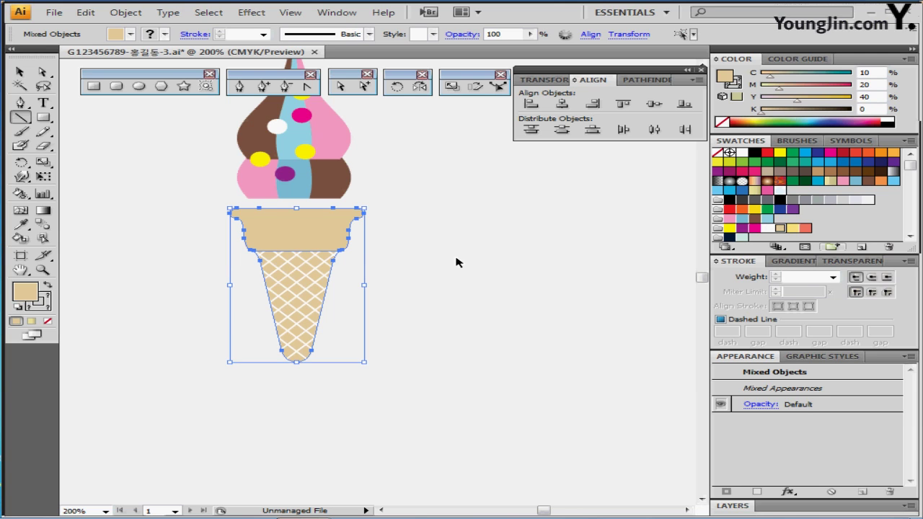
{"action": "left_click", "coordinate": [459, 265], "text": "ctrl"}
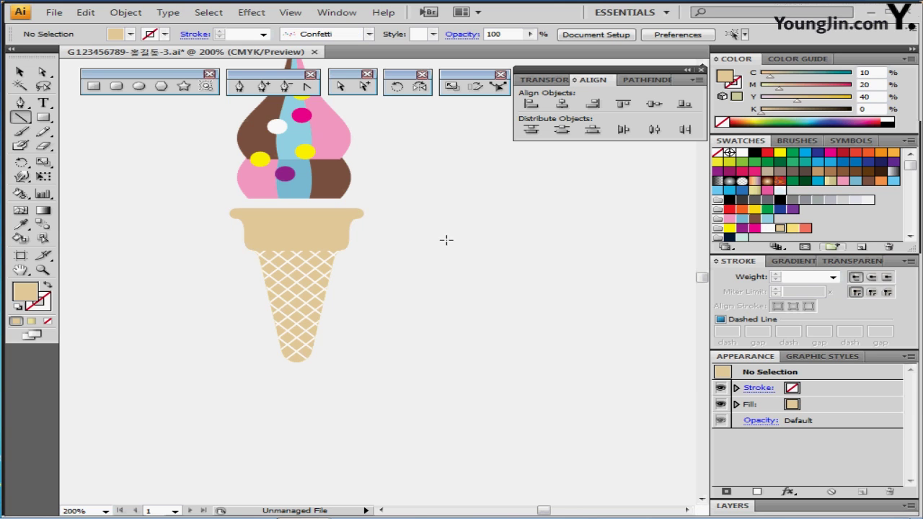
Move the whole ice cream with its sprinkles down onto the top edge of the cone and group it
{"action": "key", "text": "space"}
{"action": "left_click_drag", "start_coordinate": [320, 244], "coordinate": [337, 298]}
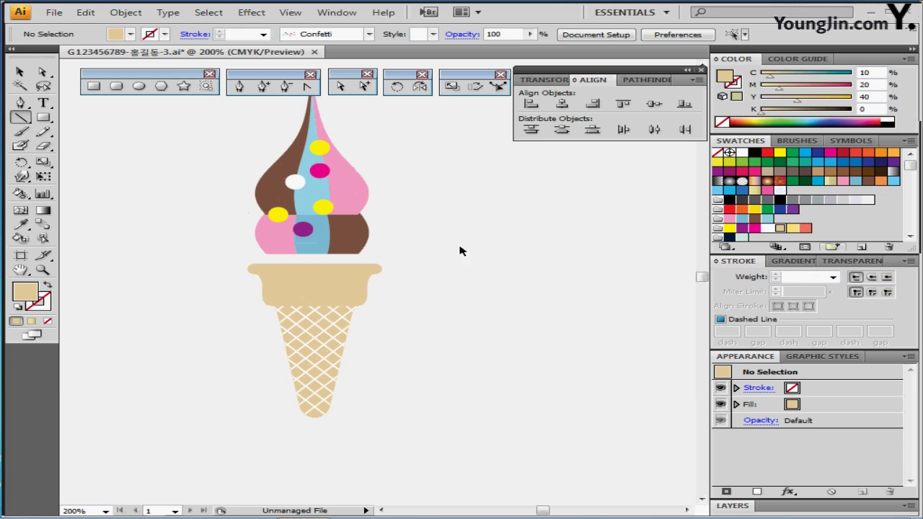
{"action": "left_click_drag", "start_coordinate": [244, 151], "coordinate": [329, 247]}
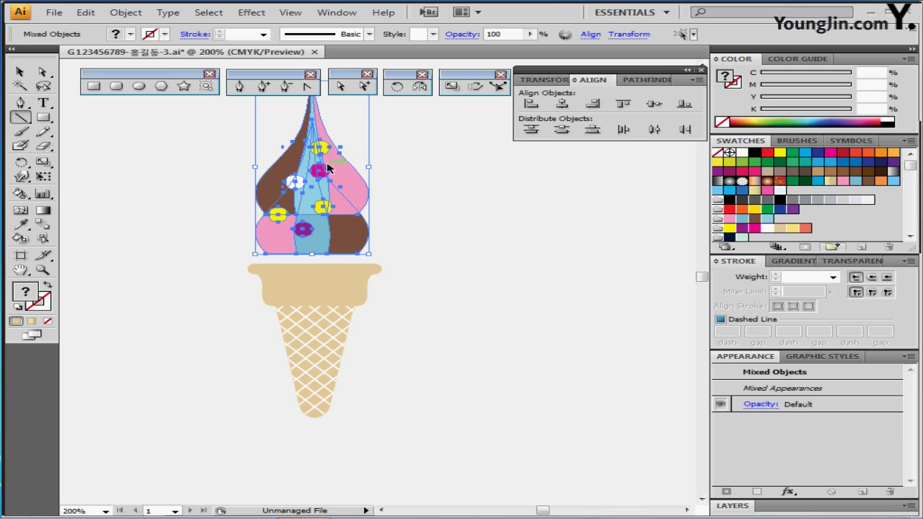
{"action": "left_click_drag", "start_coordinate": [324, 183], "coordinate": [328, 177]}
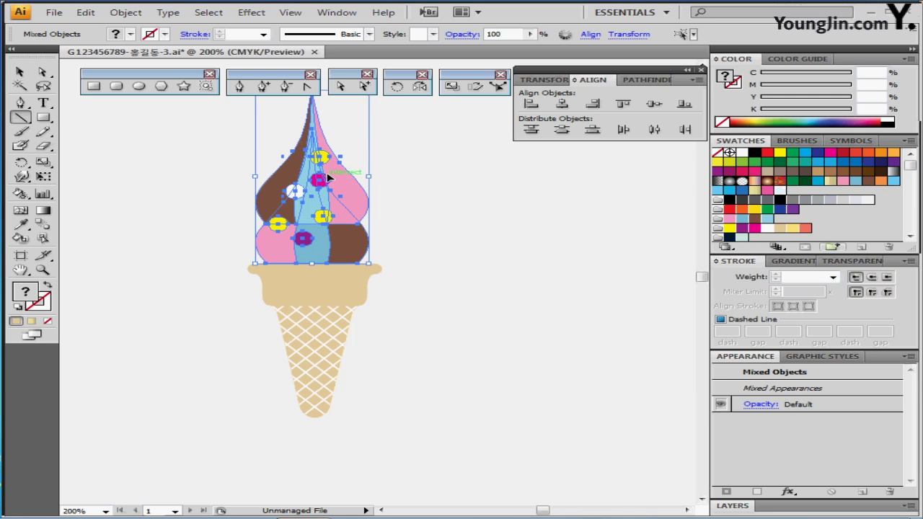
{"action": "key", "text": "ctrl+g"}
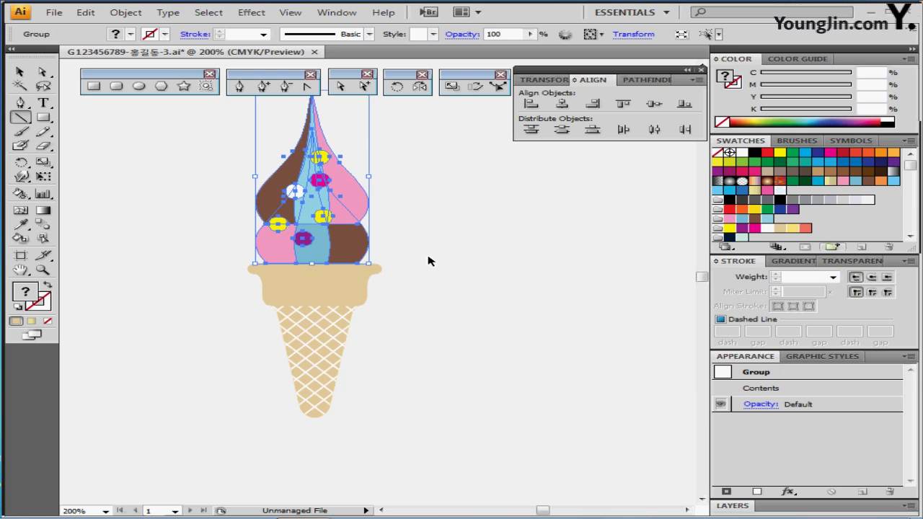
Center the grouped ice cream and all cone parts horizontally with each other and deselect everything
{"action": "left_click", "coordinate": [431, 261]}
{"action": "key", "text": "ctrl+a"}
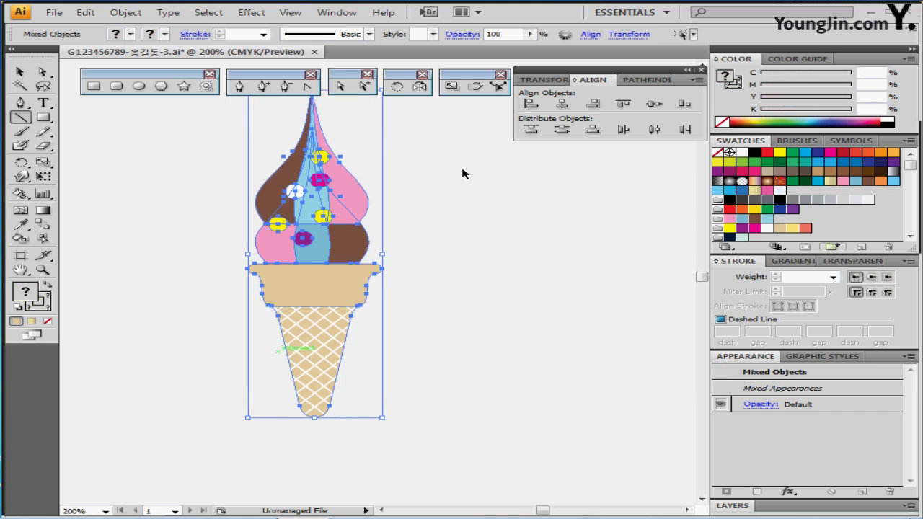
{"action": "left_click", "coordinate": [562, 105]}
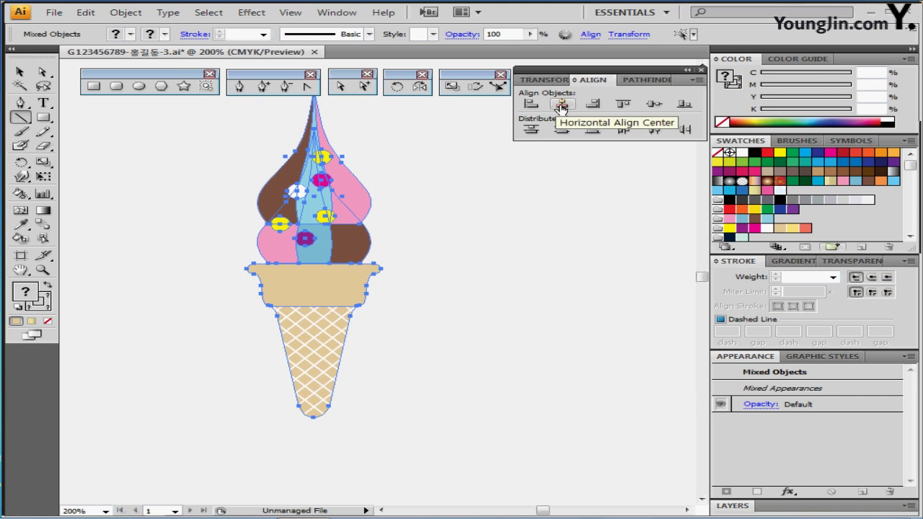
{"action": "left_click", "coordinate": [432, 248], "text": "ctrl"}
Draw a tall, narrow rounded rectangle to the right of the ice cream, filled with light yellow C0 M10 Y60 K0
{"action": "left_click_drag", "start_coordinate": [429, 247], "coordinate": [397, 264]}
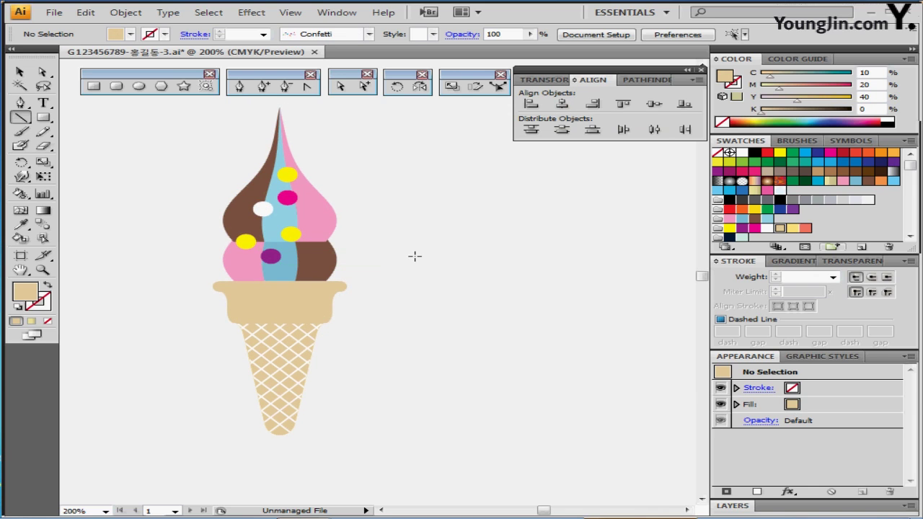
{"action": "left_click_drag", "start_coordinate": [417, 250], "coordinate": [397, 241]}
{"action": "left_click_drag", "start_coordinate": [398, 202], "coordinate": [389, 249]}
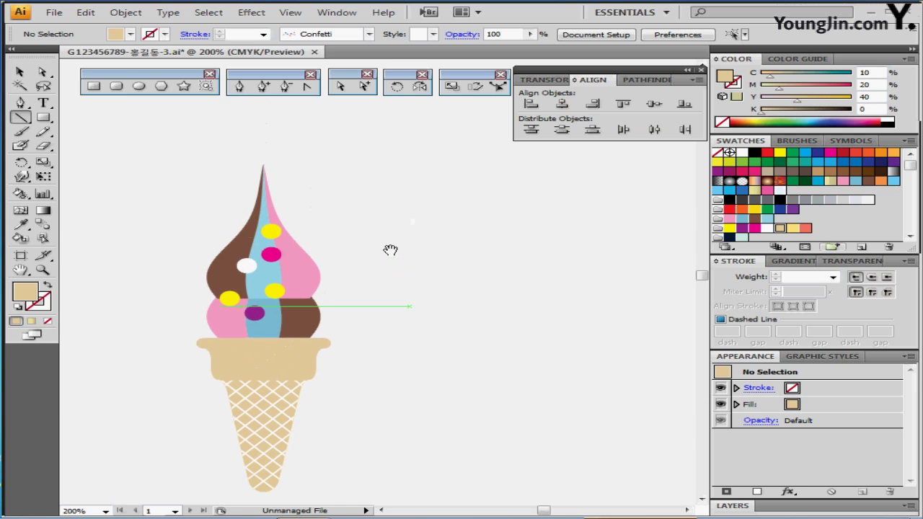
{"action": "left_click", "coordinate": [116, 87]}
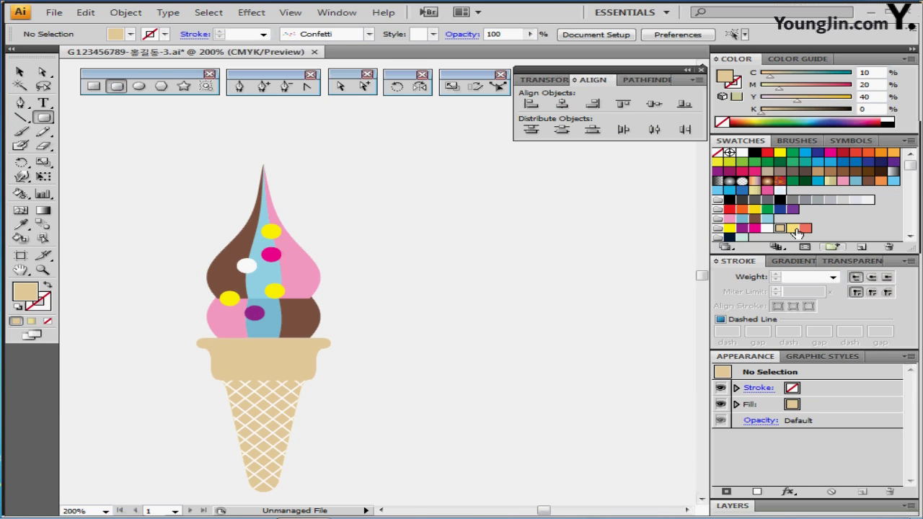
{"action": "left_click", "coordinate": [793, 229]}
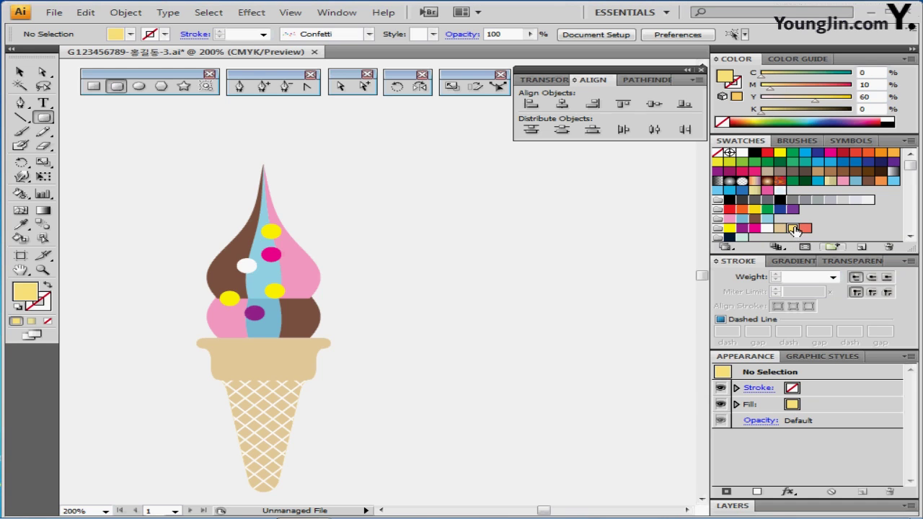
{"action": "left_click_drag", "start_coordinate": [373, 160], "coordinate": [396, 337]}
{"action": "left_click_drag", "start_coordinate": [366, 296], "coordinate": [360, 238]}
Move the yellow stick beside the cone, level with its tip, and scale it down until its top meets the collar's height
{"action": "left_click_drag", "start_coordinate": [388, 197], "coordinate": [375, 354]}
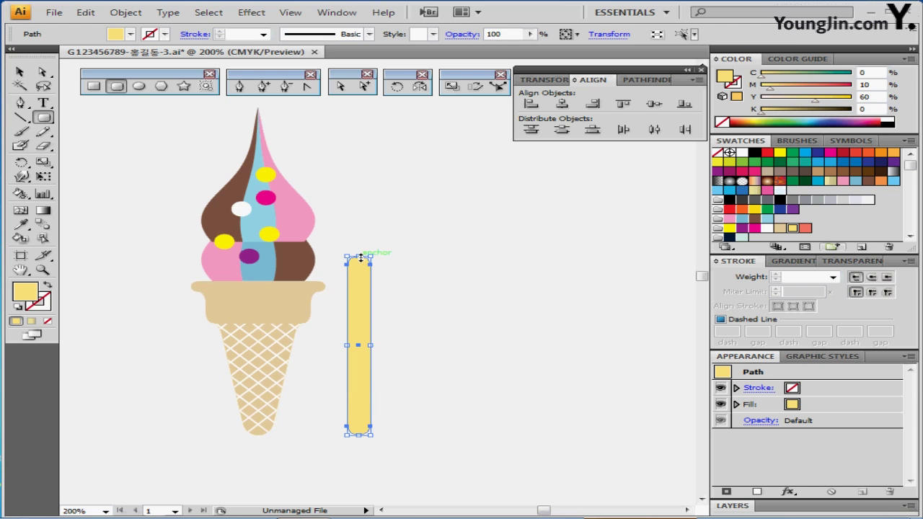
{"action": "left_click_drag", "start_coordinate": [360, 257], "coordinate": [359, 280]}
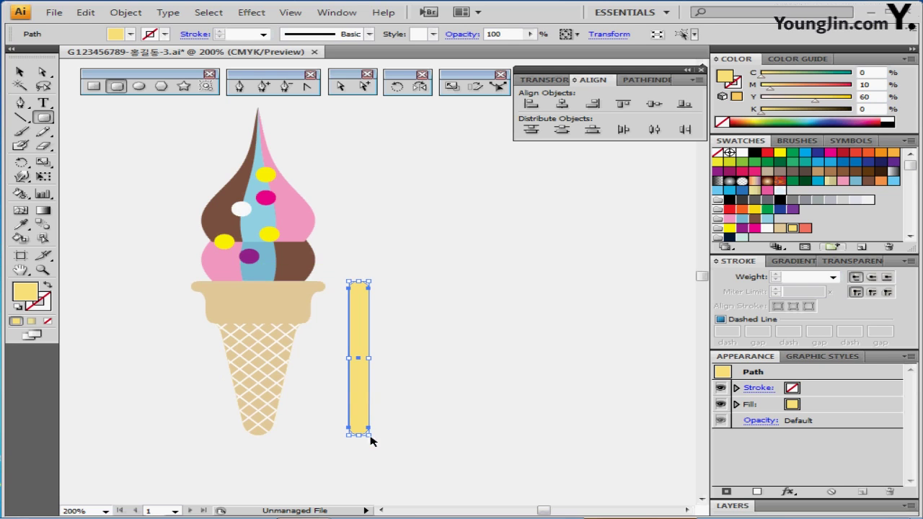
{"action": "left_click", "coordinate": [456, 426]}
Slice the yellow stick into diagonal bands with several roughly parallel straight Knife cuts and deselect the pieces
{"action": "left_click", "coordinate": [364, 373]}
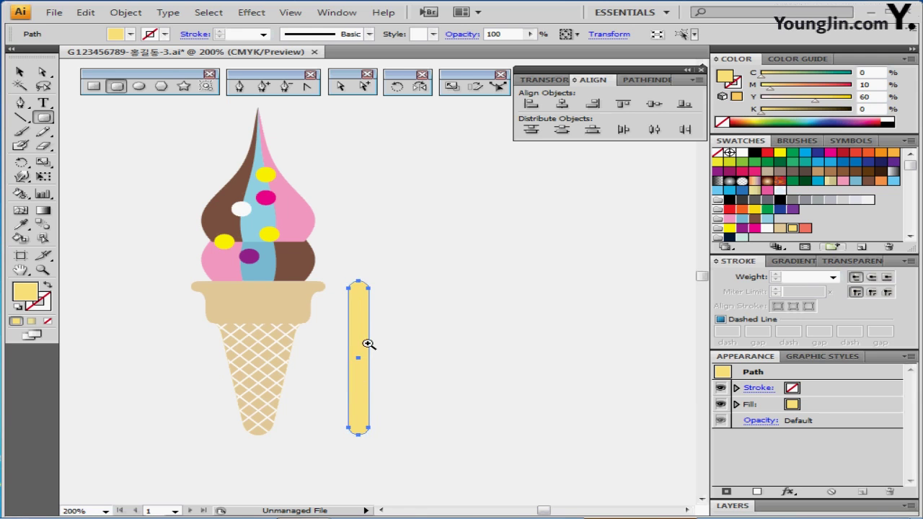
{"action": "left_click", "coordinate": [369, 345], "text": "ctrl"}
{"action": "left_click_drag", "start_coordinate": [370, 362], "coordinate": [392, 354]}
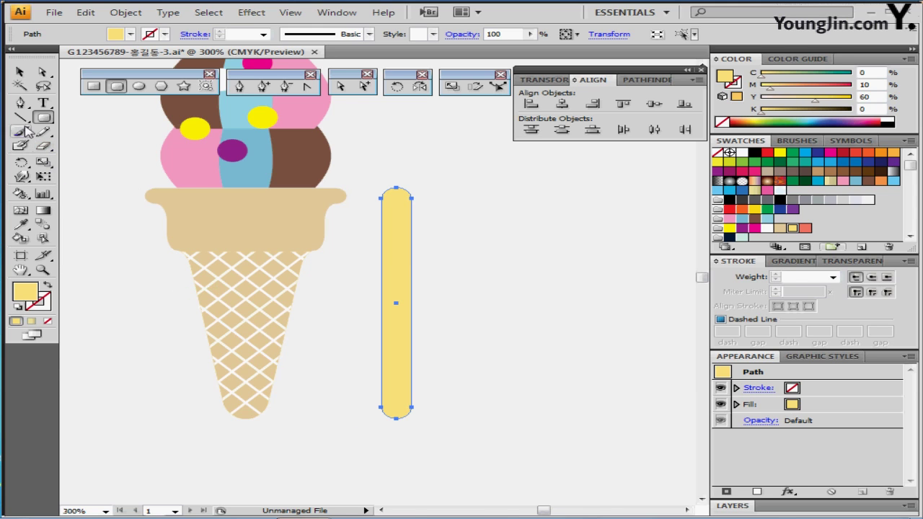
{"action": "left_click", "coordinate": [44, 146]}
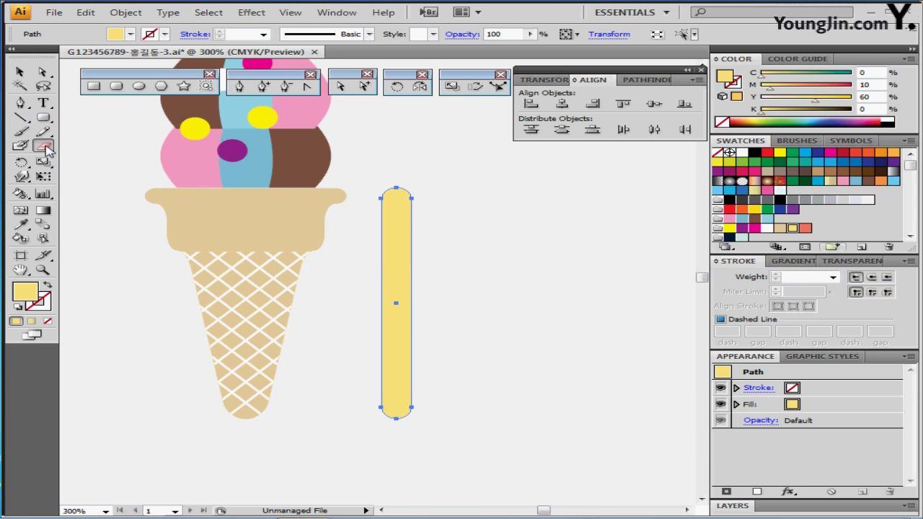
{"action": "mouse_move", "coordinate": [48, 149]}
{"action": "left_mouse_down"}
{"action": "mouse_move", "coordinate": [73, 177]}
{"action": "mouse_move", "coordinate": [93, 179]}
{"action": "left_mouse_up"}
{"action": "left_click_drag", "start_coordinate": [437, 200], "coordinate": [369, 286]}
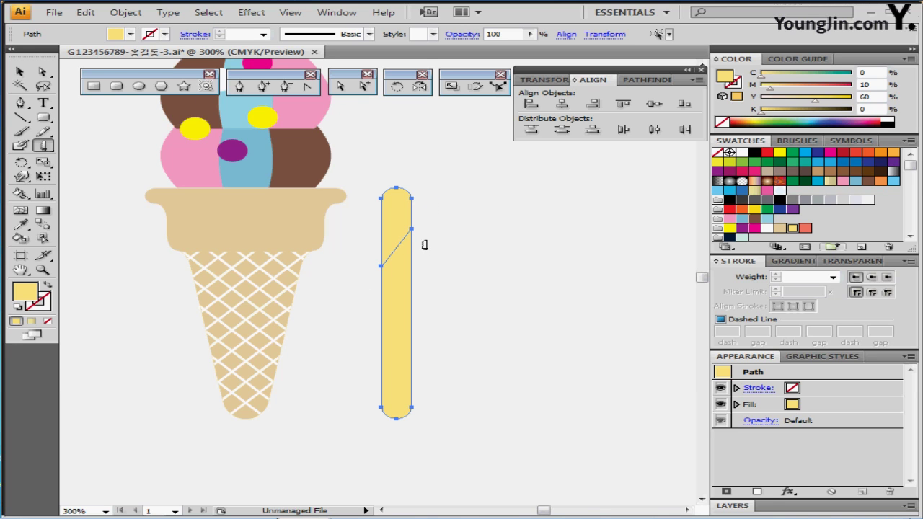
{"action": "left_click_drag", "start_coordinate": [430, 236], "coordinate": [371, 324]}
{"action": "mouse_move", "coordinate": [422, 282]}
{"action": "left_mouse_down"}
{"action": "mouse_move", "coordinate": [353, 363]}
{"action": "mouse_move", "coordinate": [352, 390]}
{"action": "left_mouse_up"}
{"action": "left_click", "coordinate": [503, 313], "text": "ctrl"}
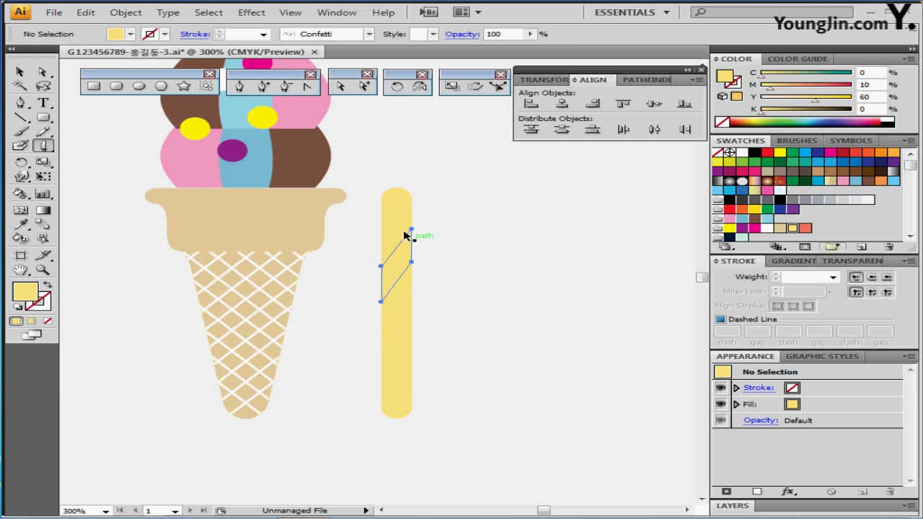
Fill two alternate diagonal bands of the yellow stick with coral C0 M70 Y60 K0 and deselect them
{"action": "left_click", "coordinate": [410, 235]}
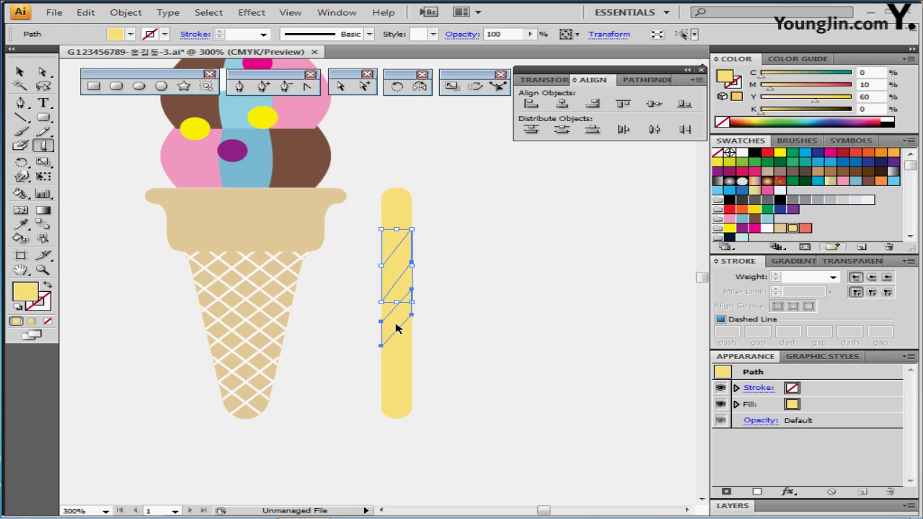
{"action": "left_click", "coordinate": [397, 324], "text": "ctrl+shift"}
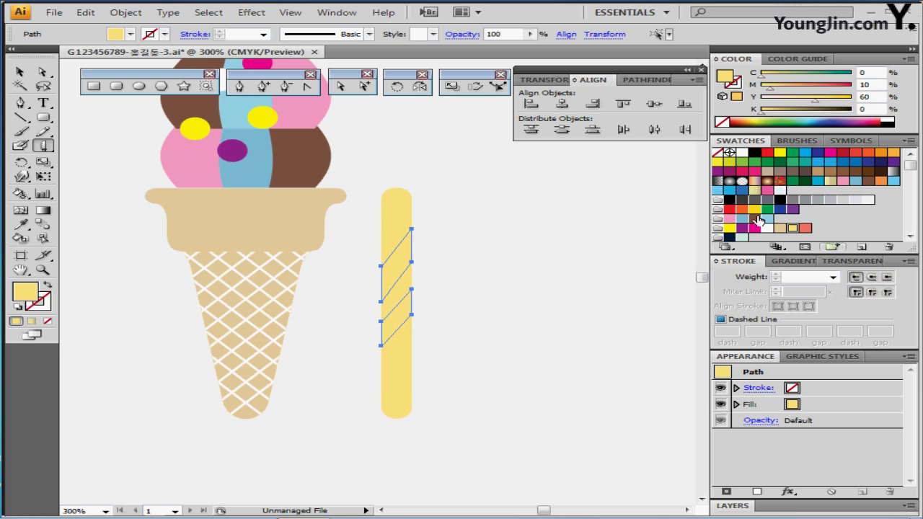
{"action": "left_click", "coordinate": [806, 229]}
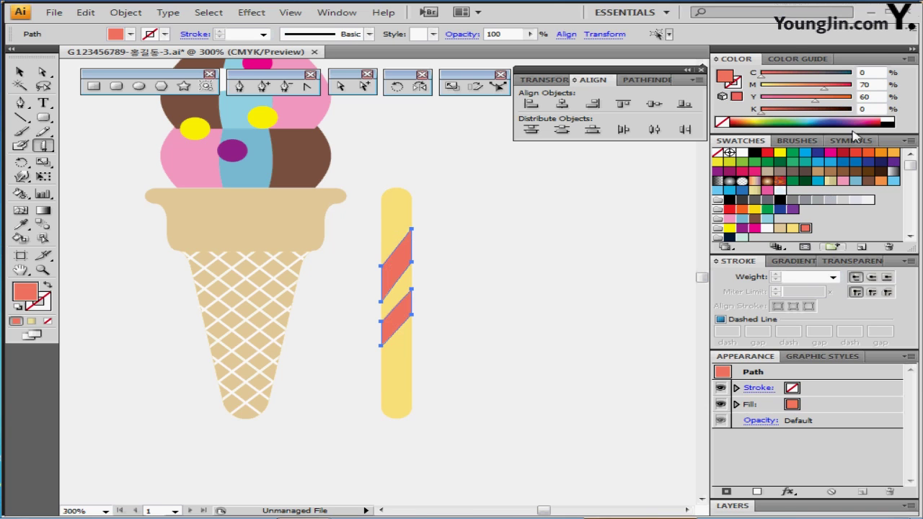
{"action": "left_click", "coordinate": [515, 269]}
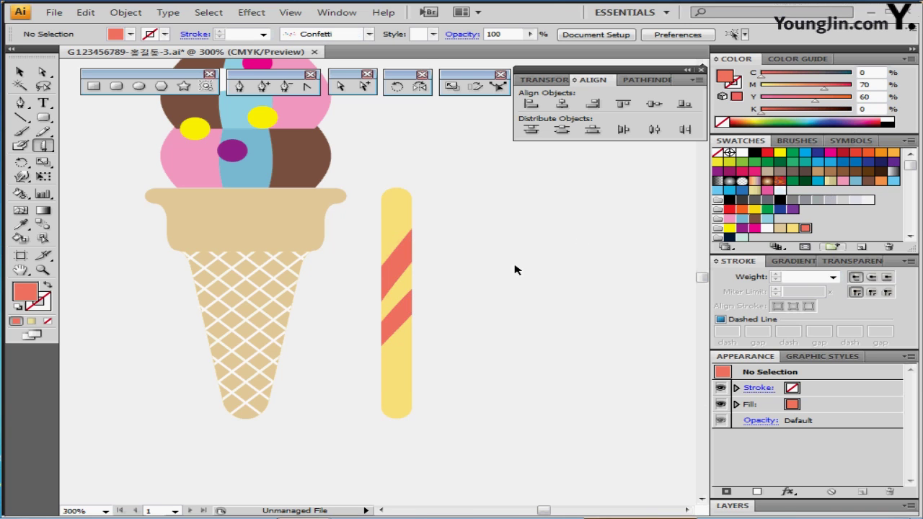
Group all the pieces of the striped stick and deselect the group
{"action": "left_click", "coordinate": [411, 300]}
{"action": "left_click_drag", "start_coordinate": [471, 186], "coordinate": [387, 429]}
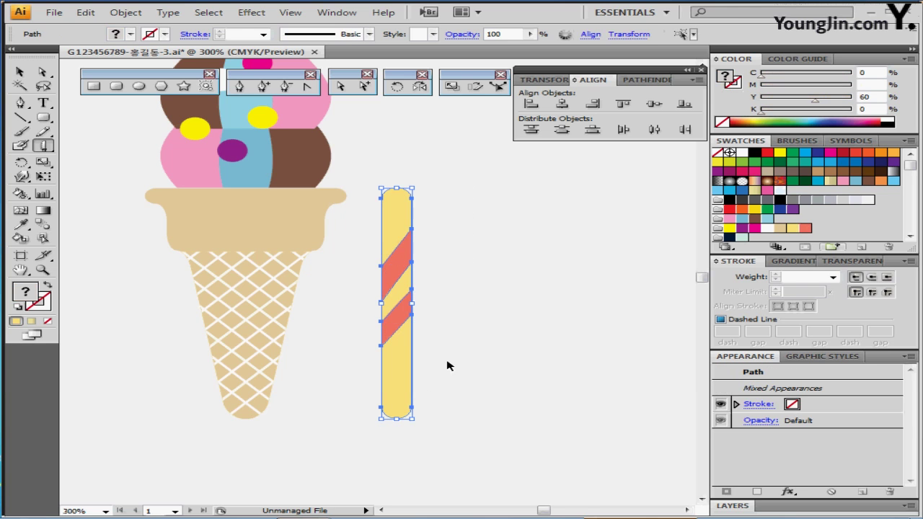
{"action": "key", "text": "ctrl+g"}
{"action": "key", "text": "ctrl+minus"}
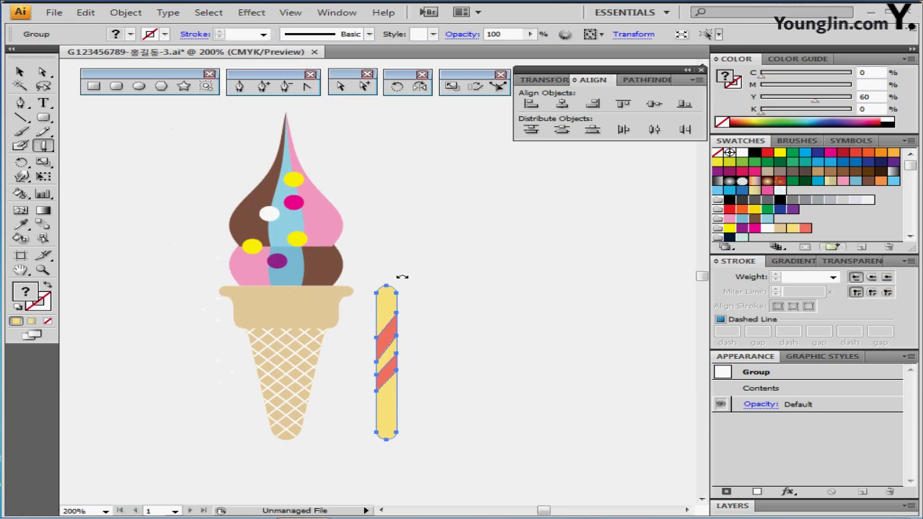
{"action": "key", "text": "ctrl+shift+a"}
Move the grouped stick over the right side of the ice cream, send it to the back and shift it slightly down and right
{"action": "left_click_drag", "start_coordinate": [385, 377], "coordinate": [332, 210]}
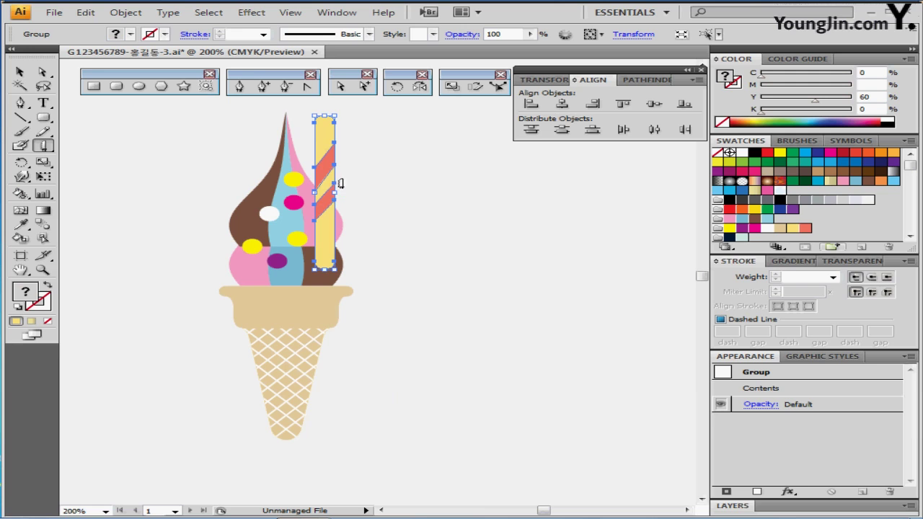
{"action": "right_click", "coordinate": [326, 218]}
{"action": "mouse_move", "coordinate": [408, 309]}
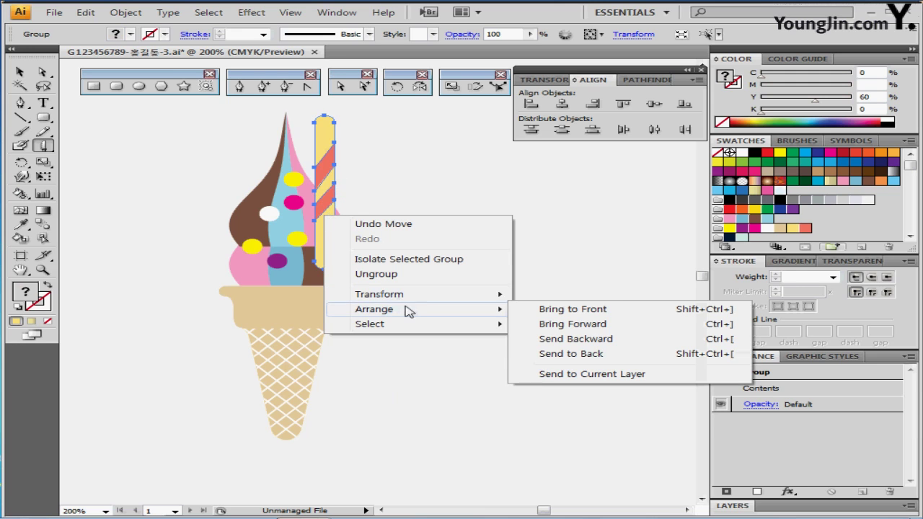
{"action": "left_click", "coordinate": [546, 354]}
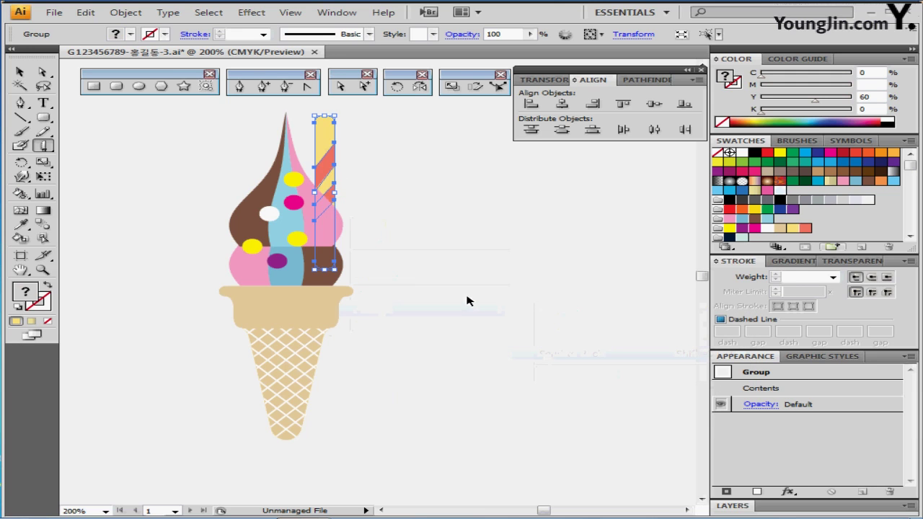
{"action": "left_click", "coordinate": [460, 282]}
{"action": "left_click_drag", "start_coordinate": [326, 158], "coordinate": [330, 171]}
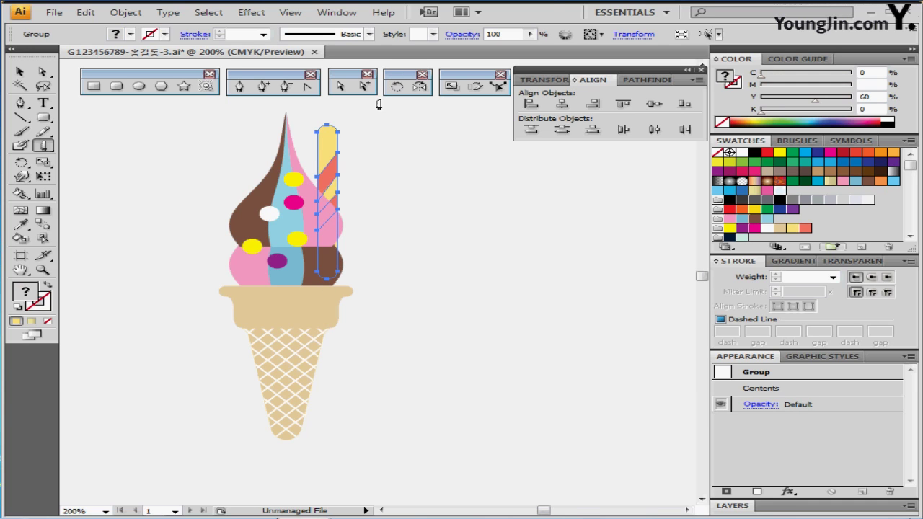
Rotate a copy of the striped stick clockwise about the stick's bottom end so the two sticks fan out
{"action": "left_click", "coordinate": [399, 87]}
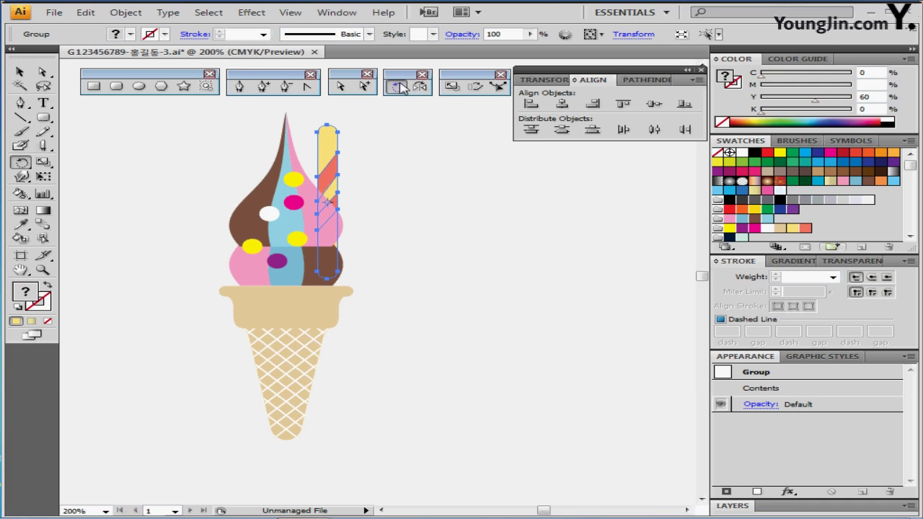
{"action": "left_click", "coordinate": [327, 279]}
{"action": "left_click_drag", "start_coordinate": [377, 147], "coordinate": [410, 154]}
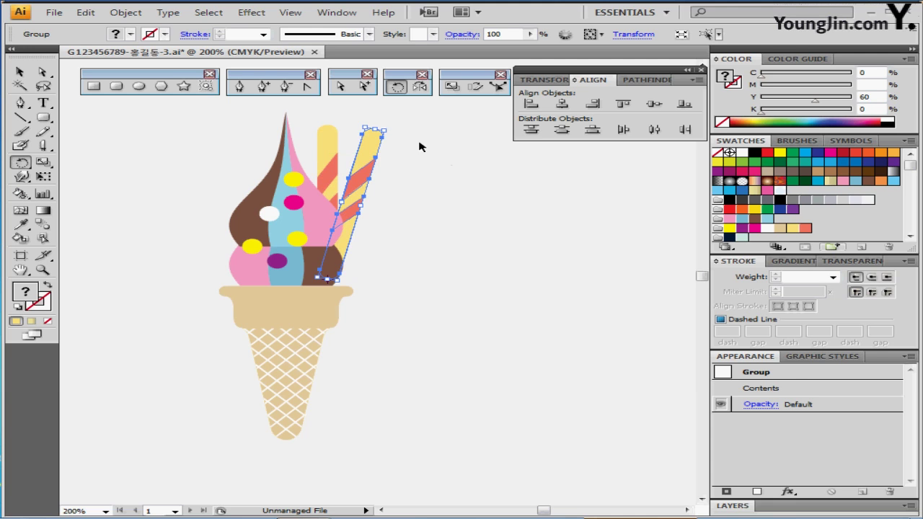
Tilt both sticks slightly further clockwise, lower them behind the ice cream with the right one deeper, and deselect
{"action": "left_click_drag", "start_coordinate": [419, 116], "coordinate": [329, 153]}
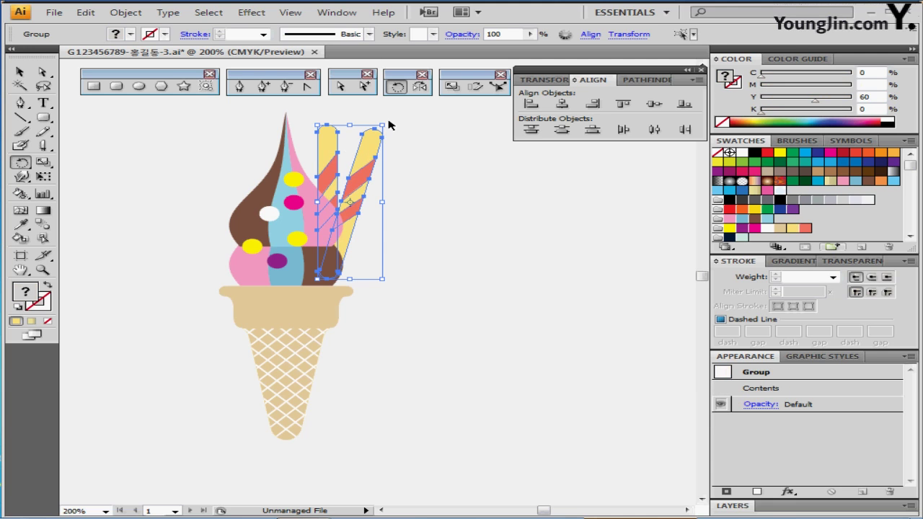
{"action": "left_click_drag", "start_coordinate": [390, 125], "coordinate": [395, 129]}
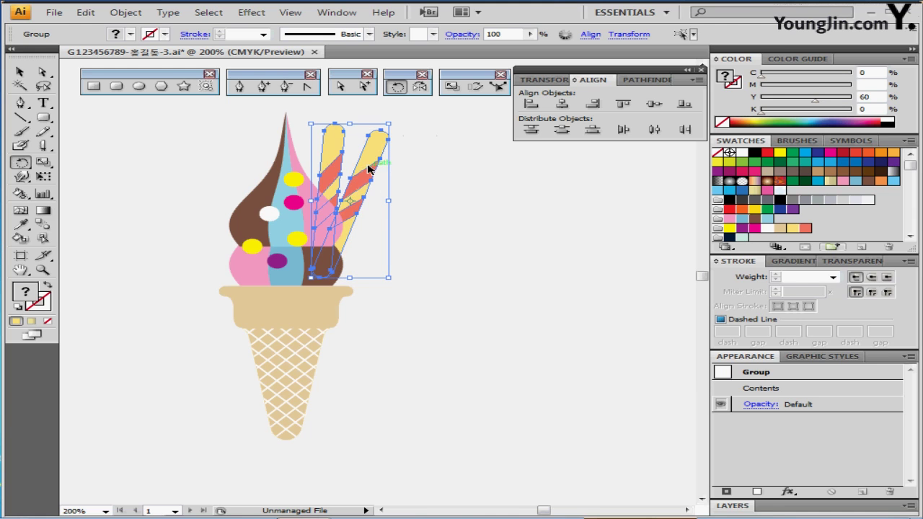
{"action": "left_click_drag", "start_coordinate": [370, 169], "coordinate": [369, 182]}
{"action": "left_click", "coordinate": [406, 191]}
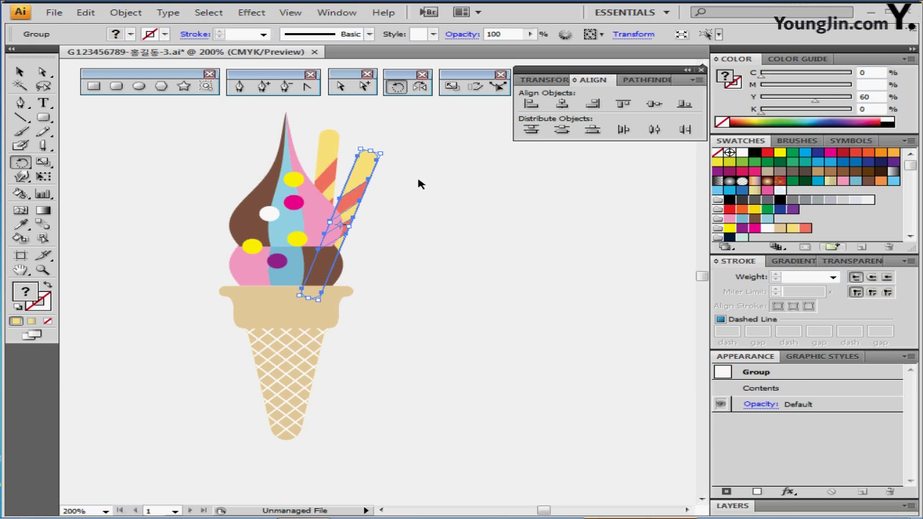
{"action": "left_click", "coordinate": [441, 204]}
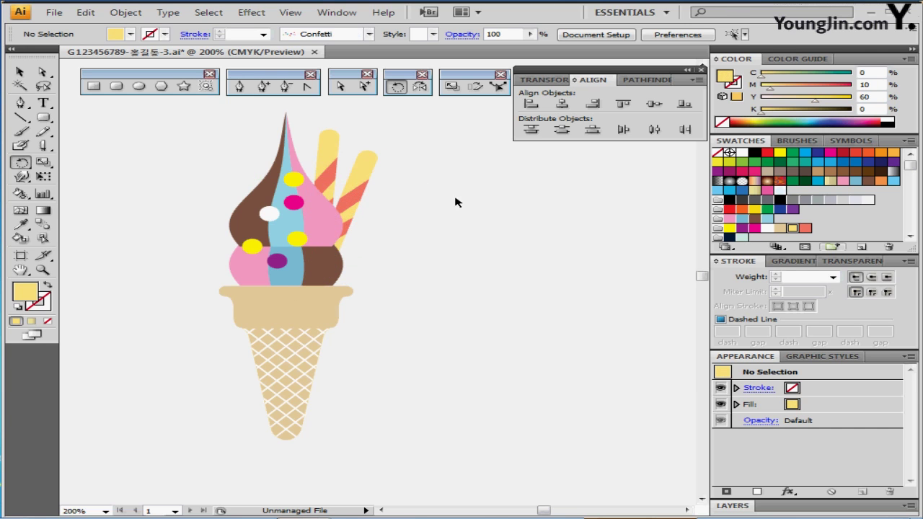
Save the whole ice cream artwork as a graphic symbol named 아이스크림 and delete the original from the artboard
{"action": "left_click_drag", "start_coordinate": [198, 143], "coordinate": [383, 424]}
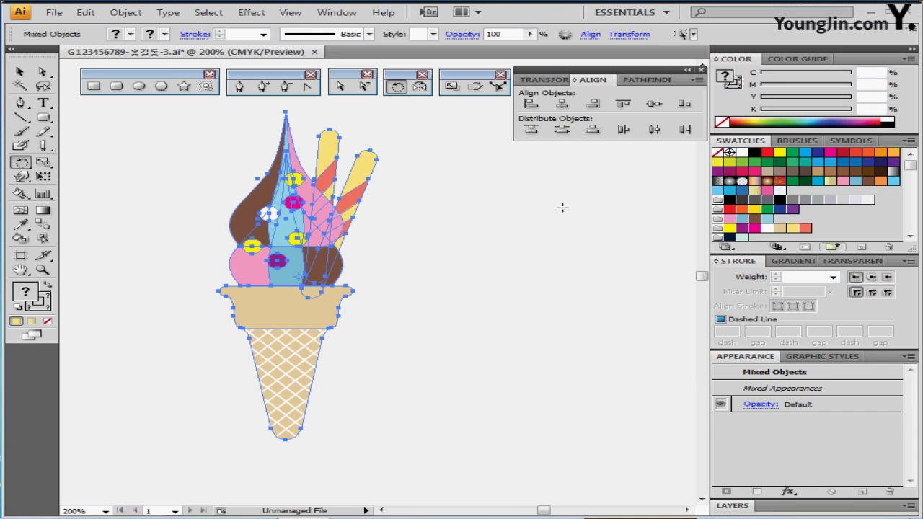
{"action": "left_click", "coordinate": [851, 140]}
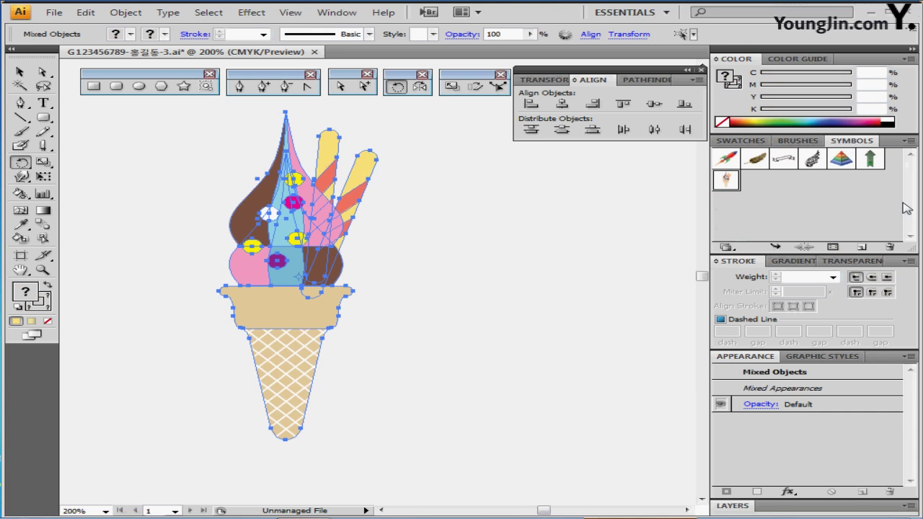
{"action": "left_click", "coordinate": [862, 247]}
{"action": "left_click", "coordinate": [365, 257]}
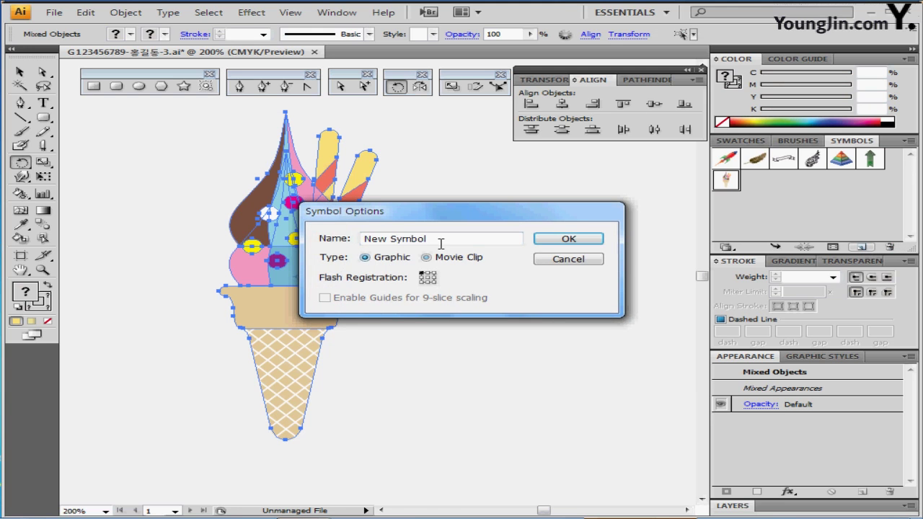
{"action": "left_click_drag", "start_coordinate": [441, 244], "coordinate": [244, 246]}
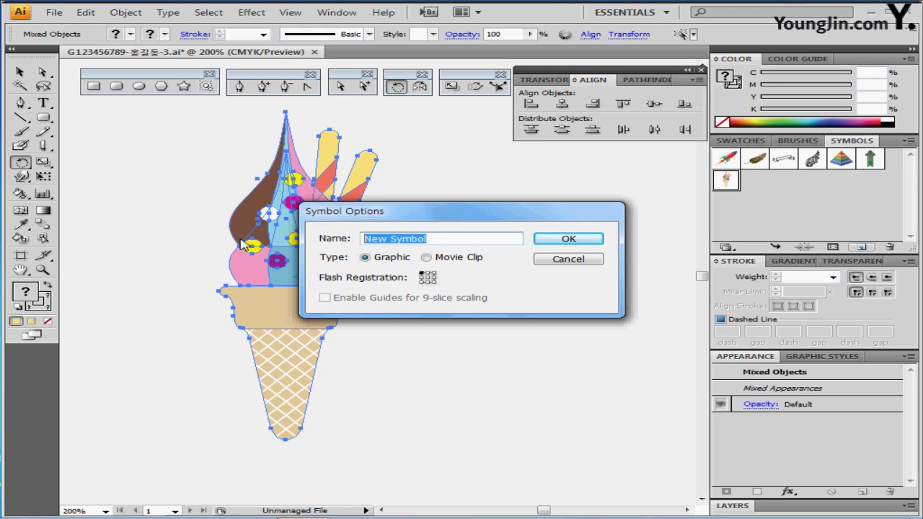
{"action": "type", "text": "아이스"}
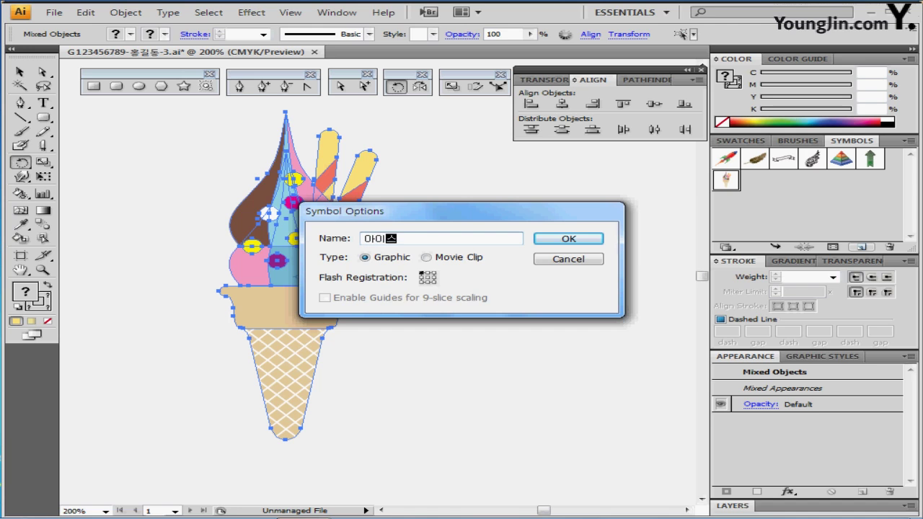
{"action": "type", "text": "크림"}
{"action": "key", "text": "Return"}
{"action": "key", "text": "Return"}
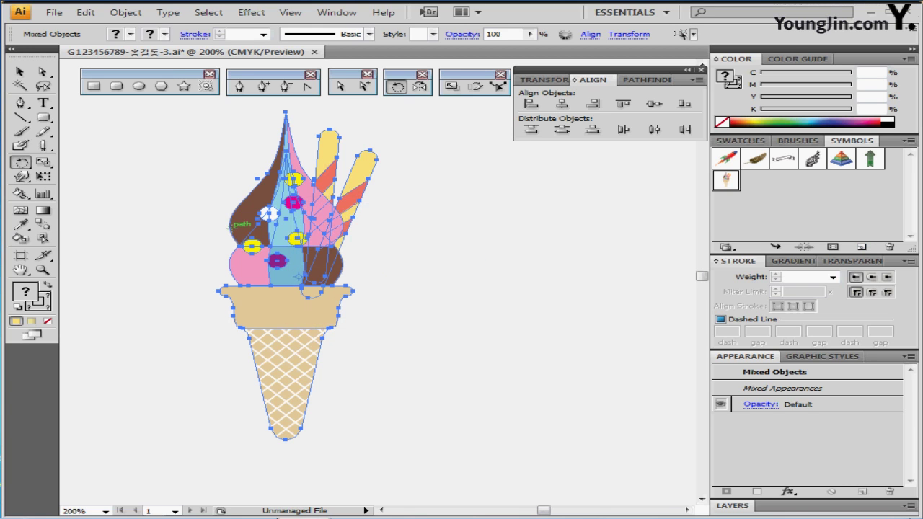
{"action": "key", "text": "Delete"}
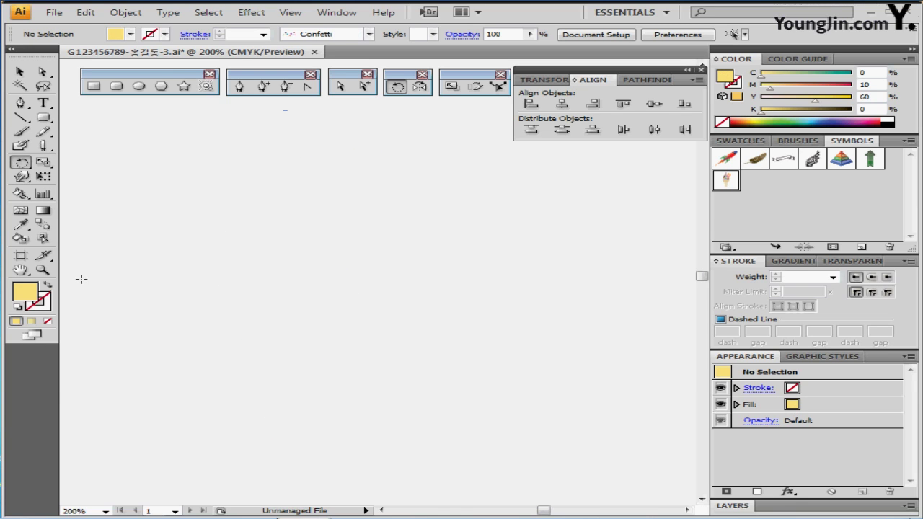
Draw a 210 by 297 mm rectangle from the artboard's upper-left corner, filled with dark navy C90 M20 Y0 K90
{"action": "double_click", "coordinate": [20, 269]}
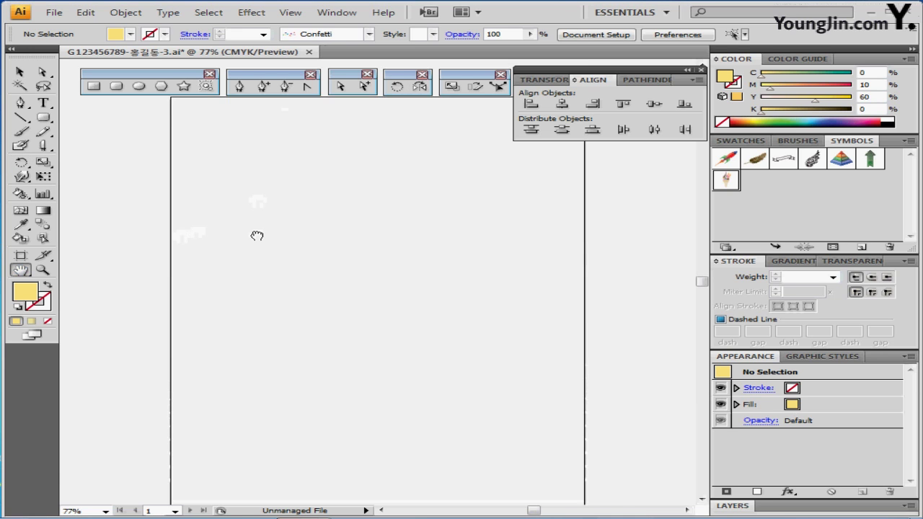
{"action": "left_click", "coordinate": [303, 241], "text": "ctrl+alt"}
{"action": "left_click_drag", "start_coordinate": [352, 251], "coordinate": [245, 231]}
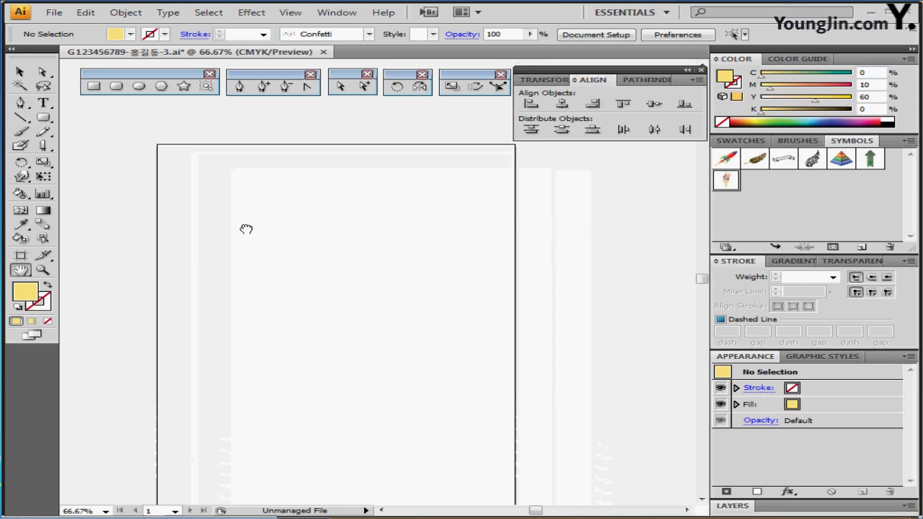
{"action": "left_click", "coordinate": [95, 85]}
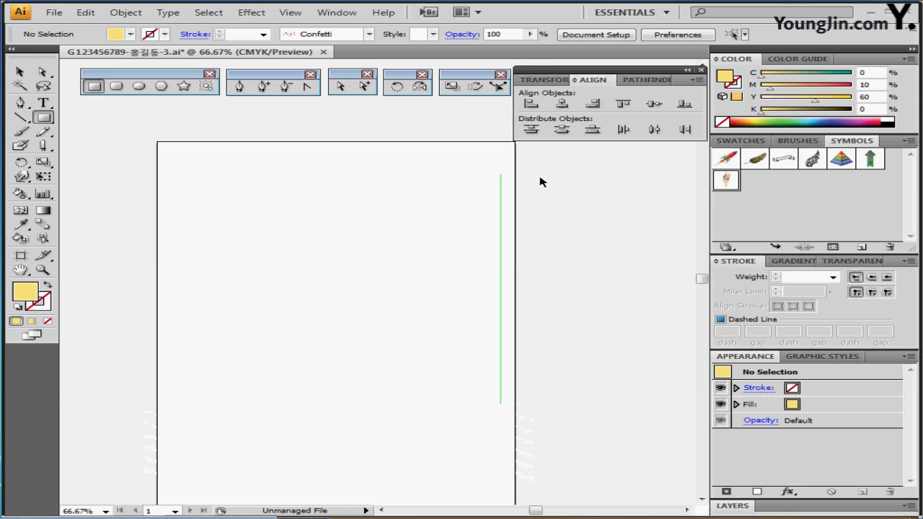
{"action": "left_click", "coordinate": [740, 141]}
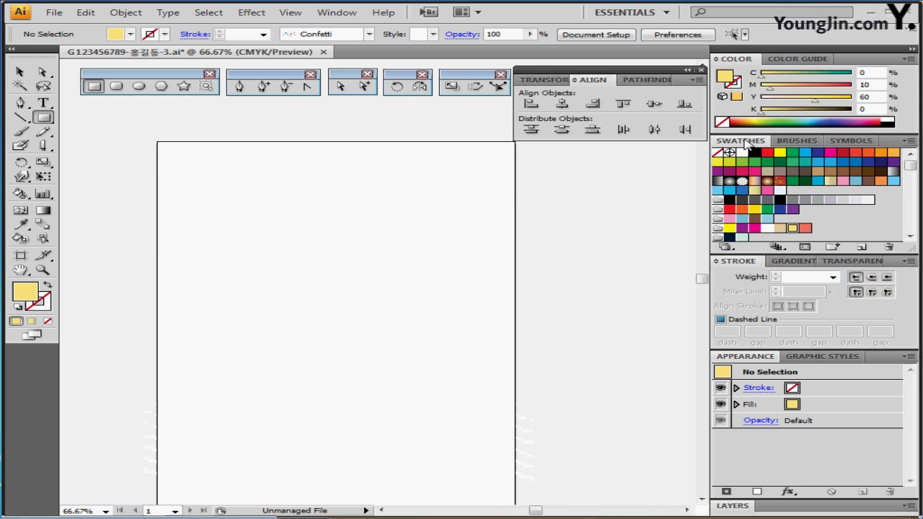
{"action": "left_click", "coordinate": [729, 239]}
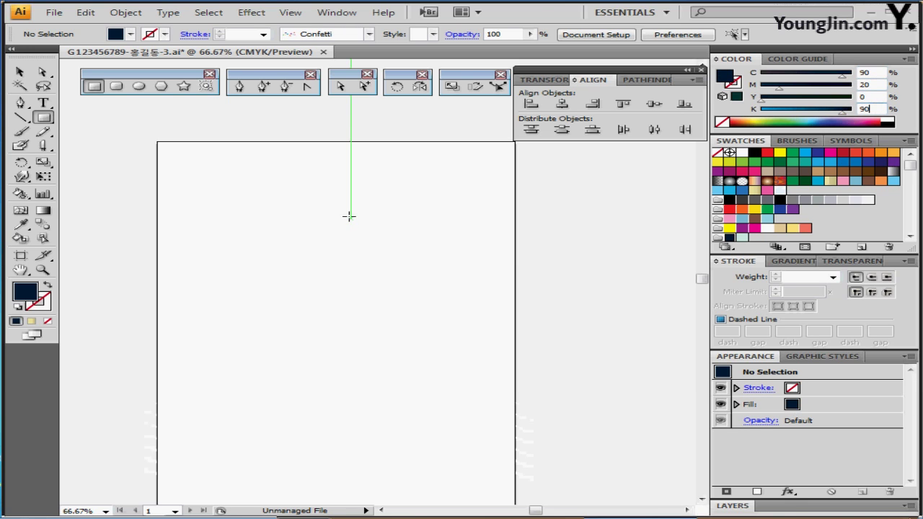
{"action": "left_click", "coordinate": [157, 141]}
{"action": "type", "text": "210"}
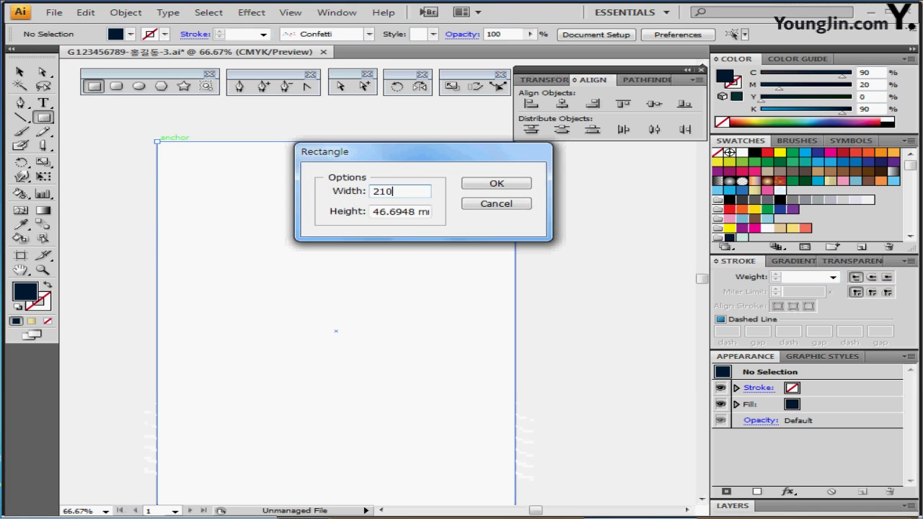
{"action": "key", "text": "Tab"}
{"action": "type", "text": "297"}
{"action": "key", "text": "Return"}
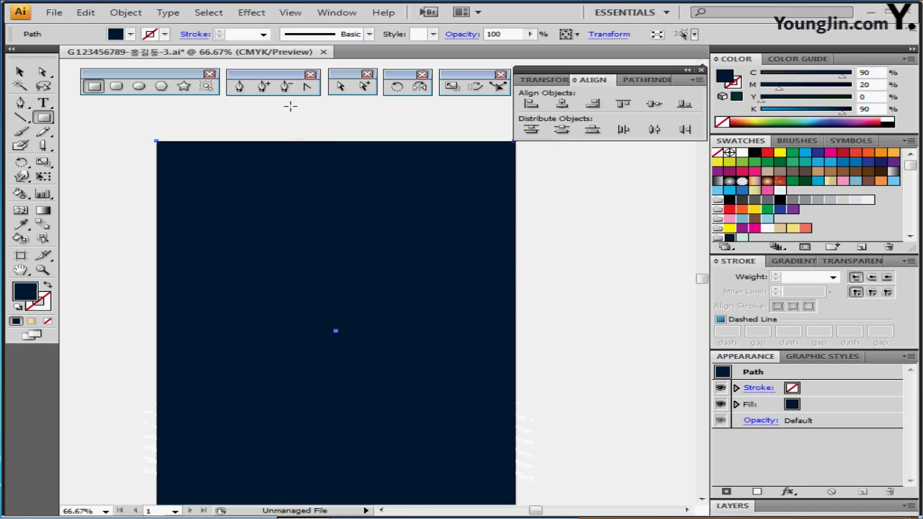
Add gradient mesh points to the navy background near its upper left and right of centre, coloring the second C20 M0 Y10 K0
{"action": "left_click_drag", "start_coordinate": [307, 229], "coordinate": [277, 207]}
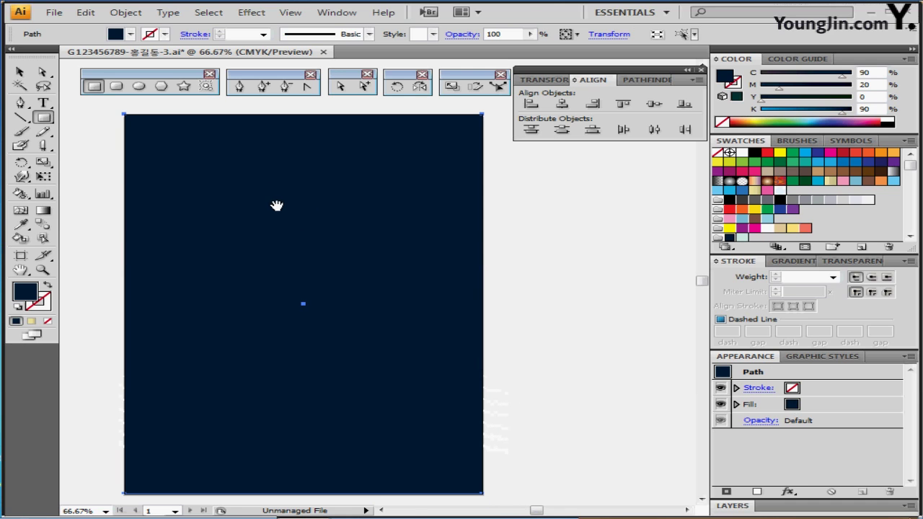
{"action": "left_click", "coordinate": [21, 210]}
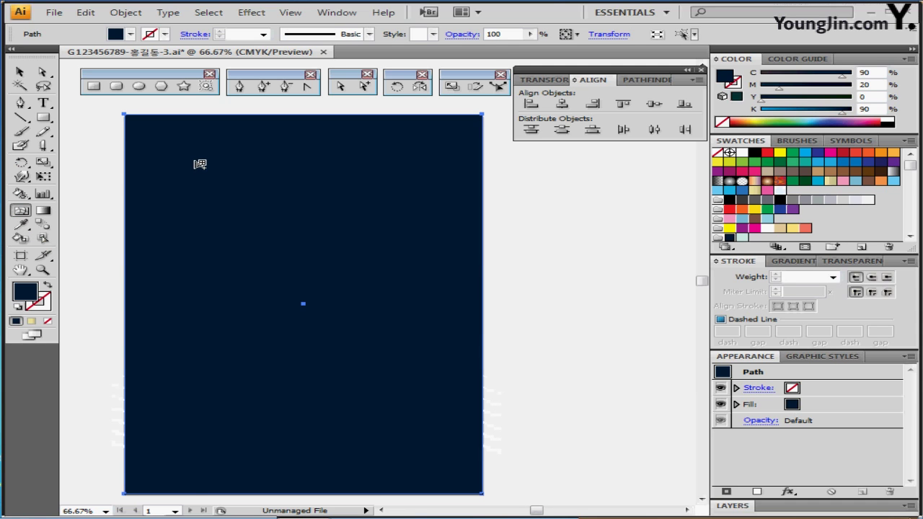
{"action": "left_click", "coordinate": [195, 160]}
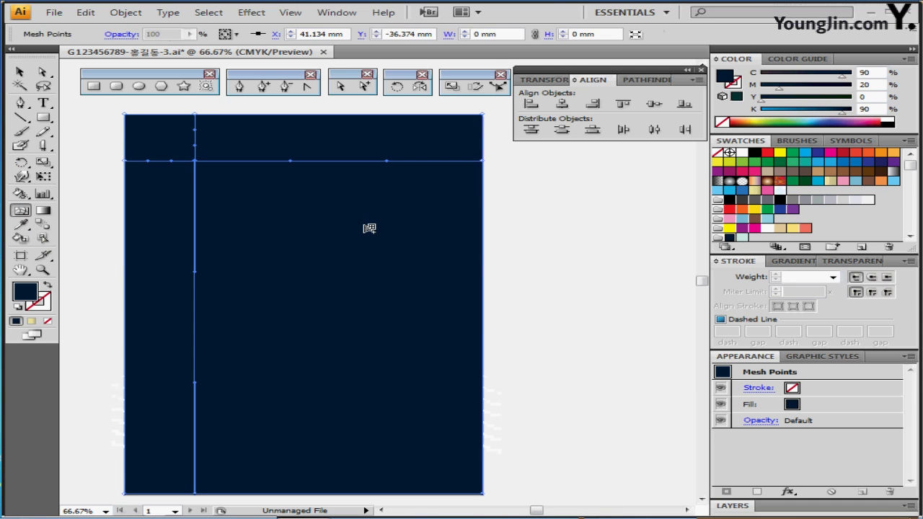
{"action": "left_click", "coordinate": [358, 226]}
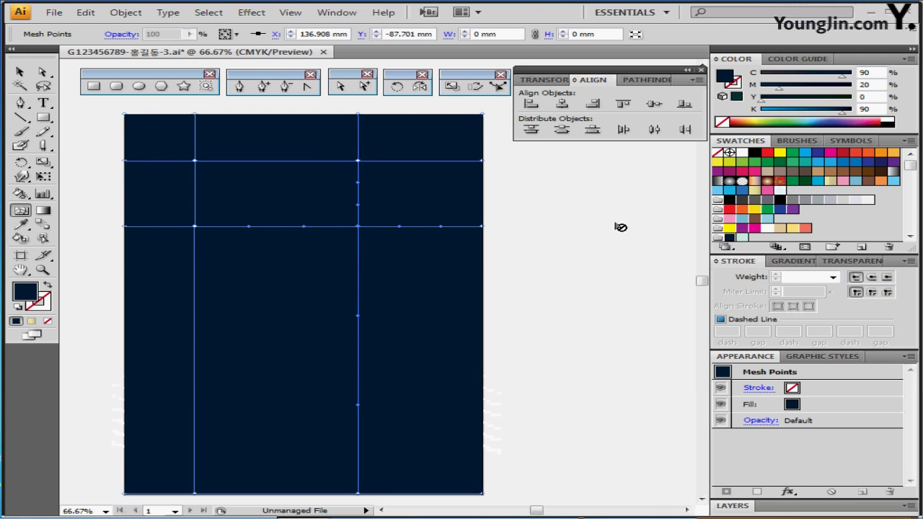
{"action": "left_click", "coordinate": [743, 238]}
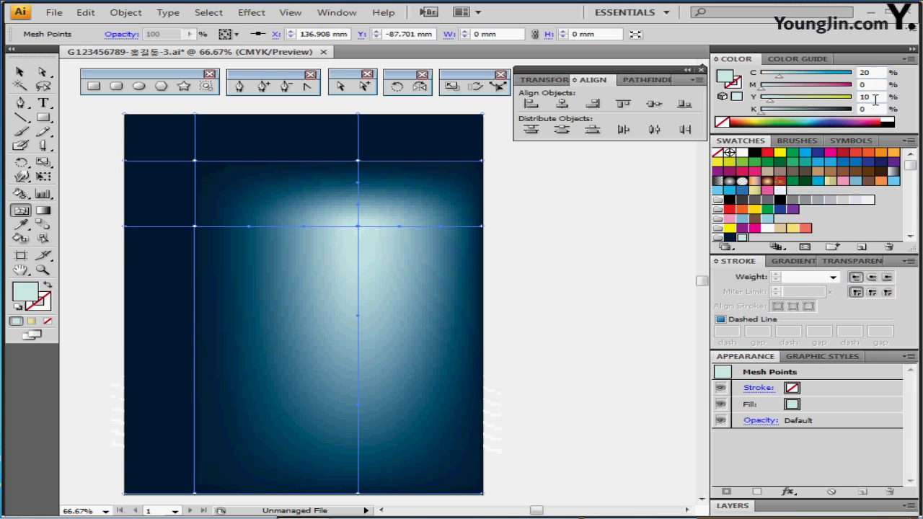
Color the background's upper-left mesh point C20 M0 Y10 K0 and deselect the mesh
{"action": "left_click", "coordinate": [195, 160]}
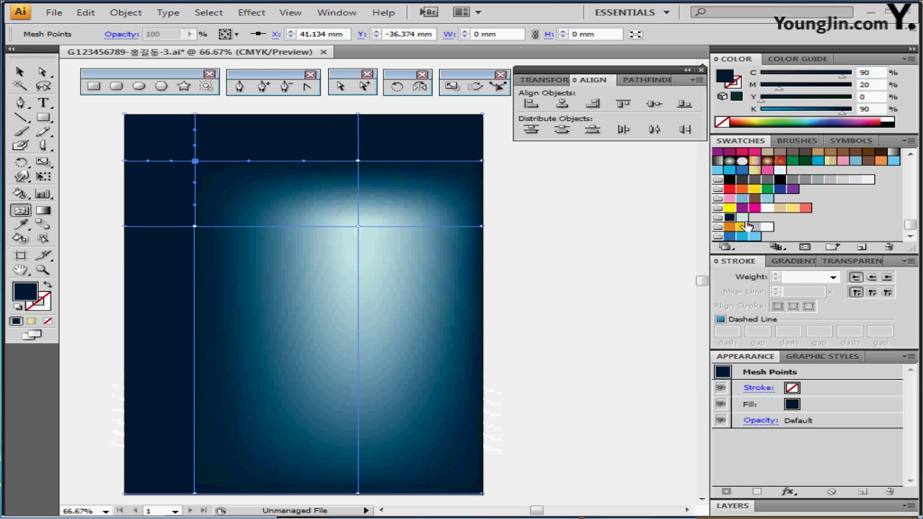
{"action": "left_click", "coordinate": [742, 217]}
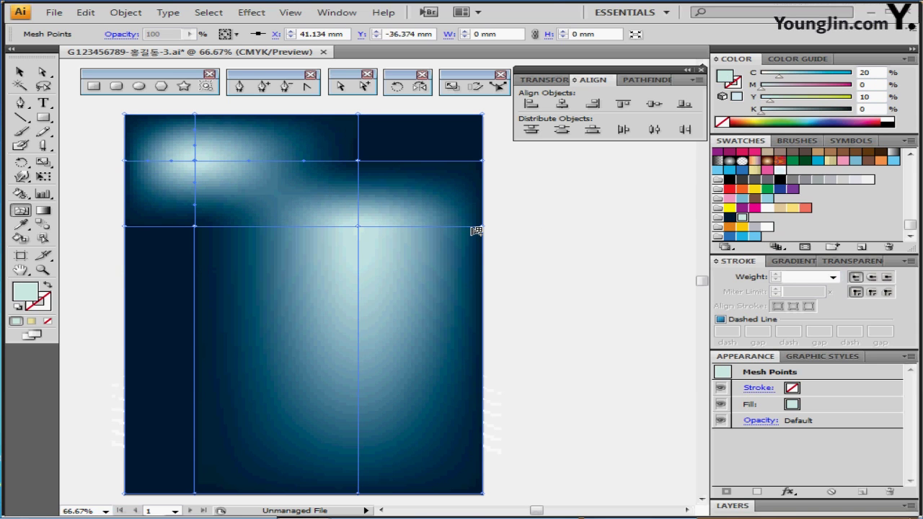
{"action": "left_click", "coordinate": [556, 240], "text": "ctrl"}
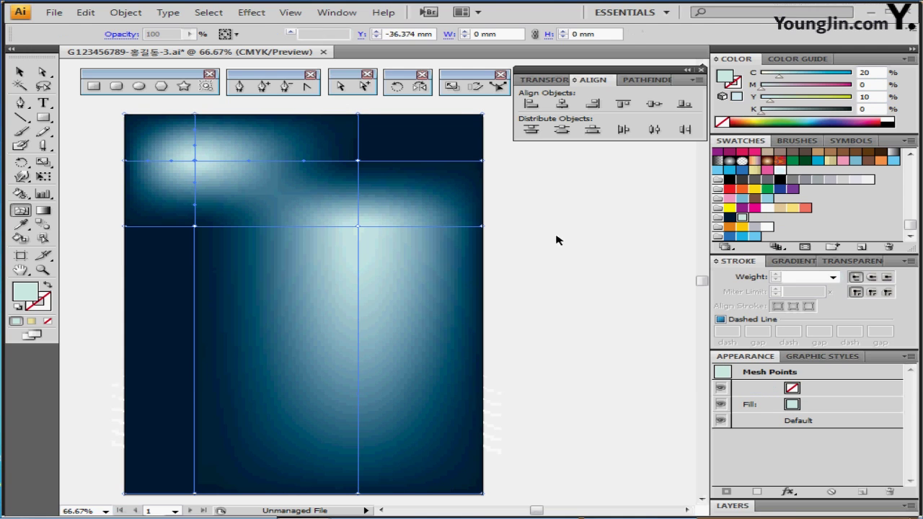
{"action": "left_click_drag", "start_coordinate": [369, 390], "coordinate": [381, 375]}
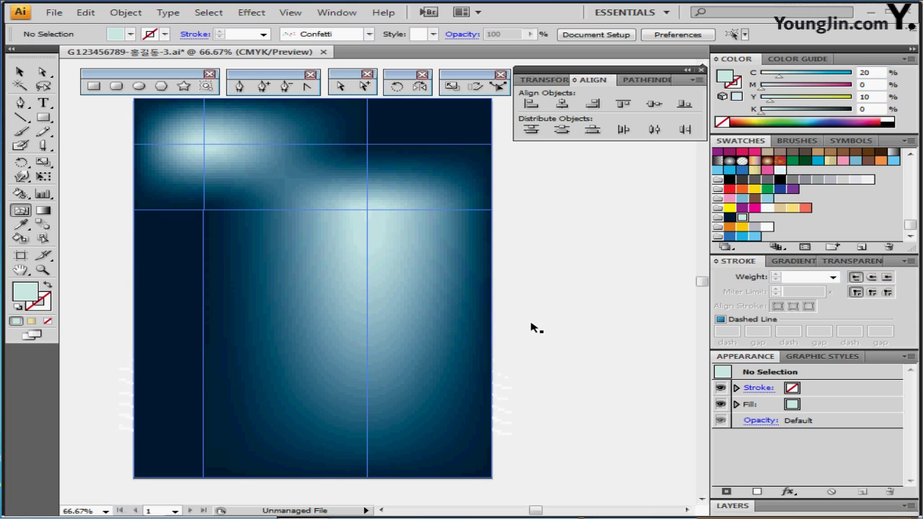
Save the file and remove the existing wavy lines from the lower part of the page
{"action": "key", "text": "ctrl+s"}
{"action": "key", "text": "ctrl+a"}
{"action": "key", "text": "ctrl+c"}
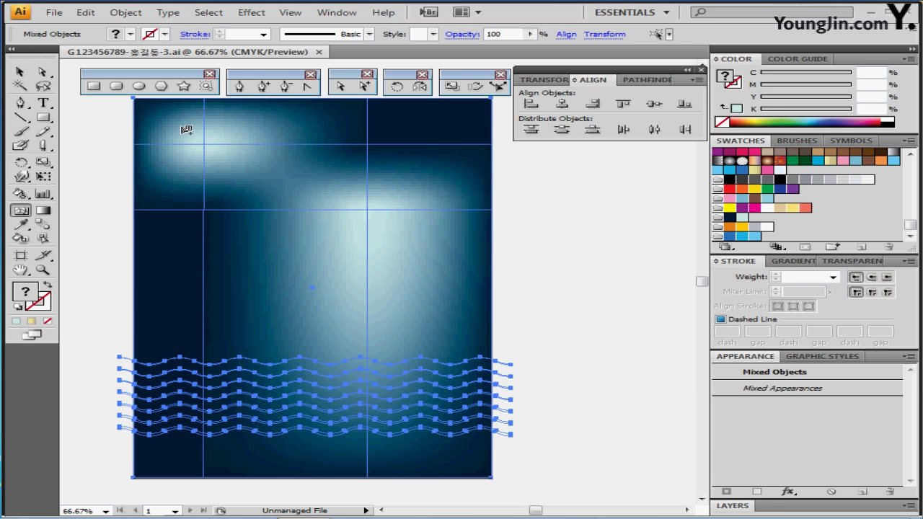
{"action": "left_click", "coordinate": [21, 118]}
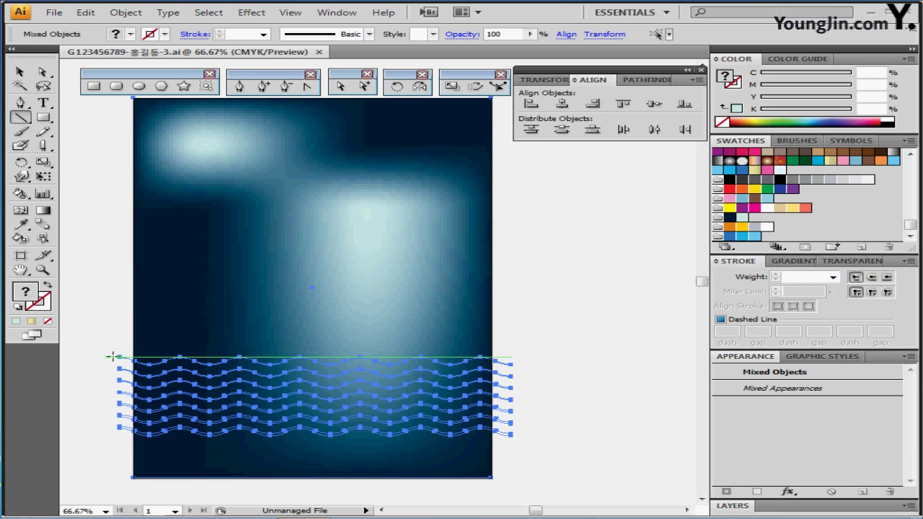
{"action": "key", "text": "Delete"}
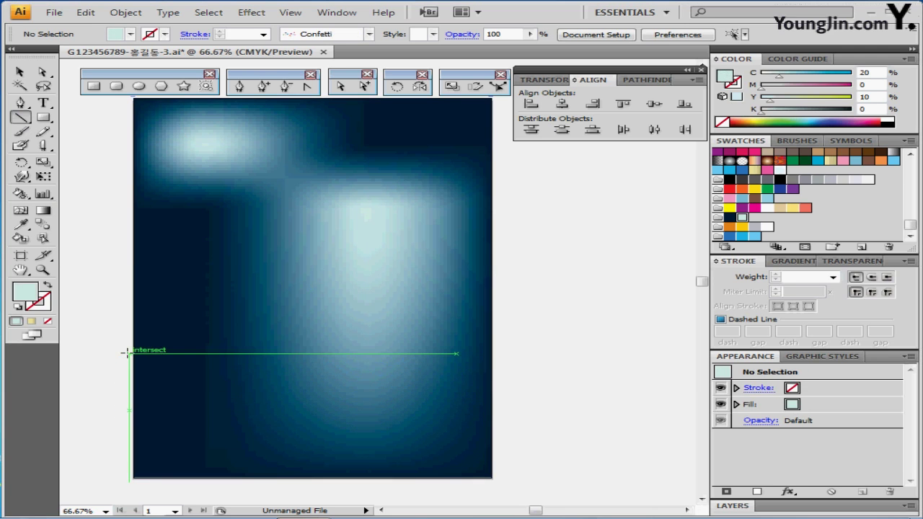
Draw a horizontal line about 235 mm long across the page's lower part, with a white stroke and no fill
{"action": "left_click_drag", "start_coordinate": [121, 361], "coordinate": [515, 359]}
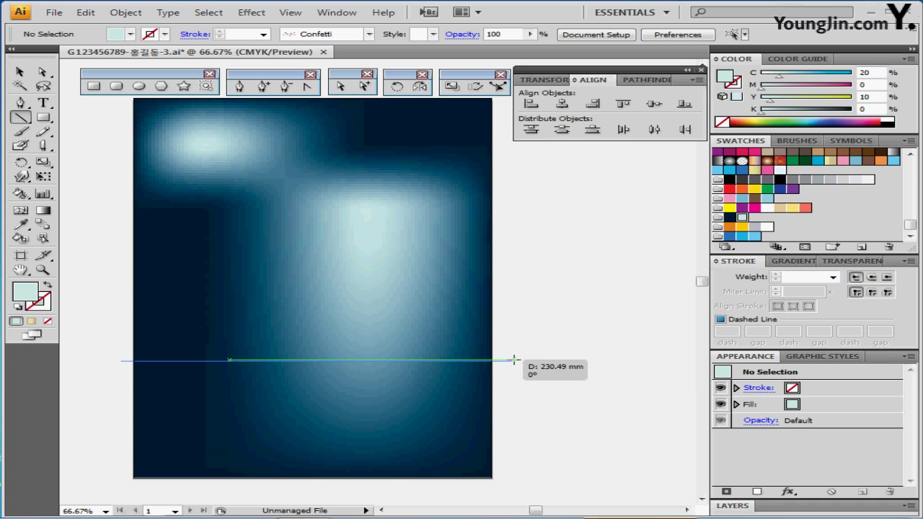
{"action": "left_click_drag", "start_coordinate": [515, 359], "coordinate": [514, 359]}
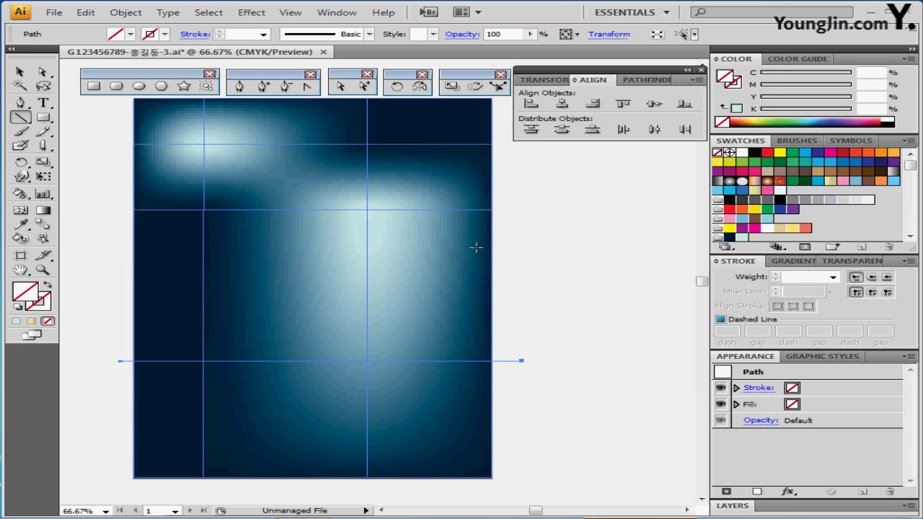
{"action": "left_click", "coordinate": [740, 90]}
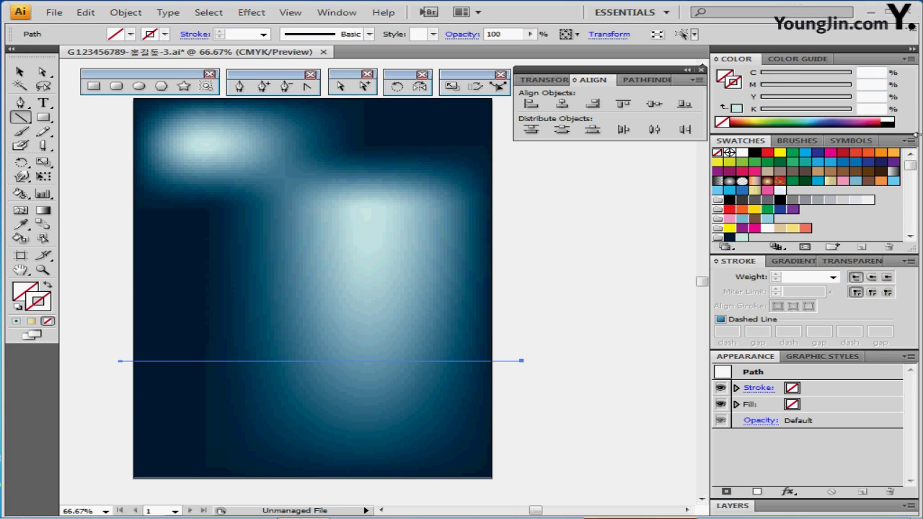
{"action": "left_click", "coordinate": [892, 119]}
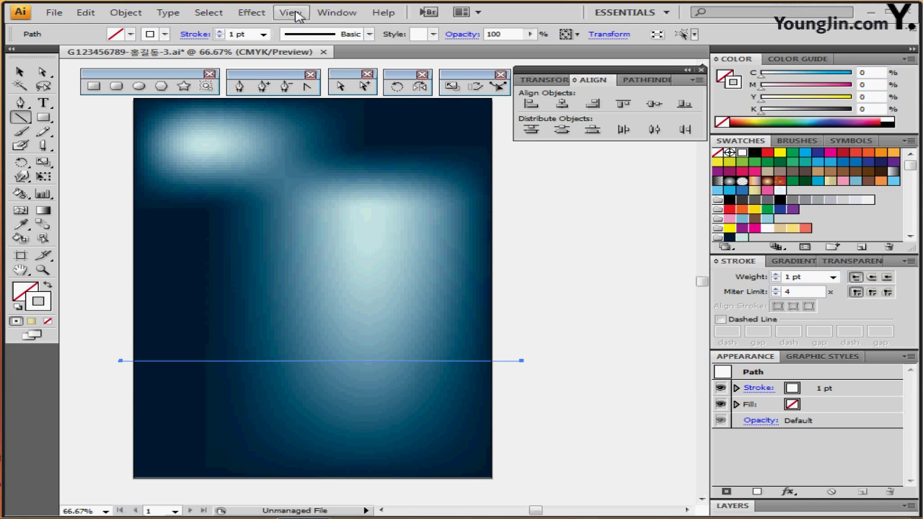
Apply a Zig Zag effect to the line with an absolute size of 3 mm, 12 ridges per segment and smooth points
{"action": "left_click", "coordinate": [252, 12]}
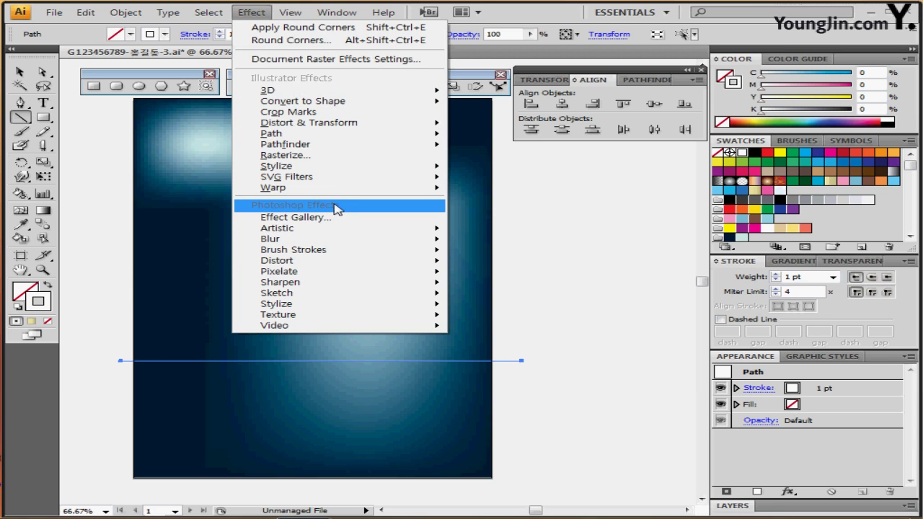
{"action": "mouse_move", "coordinate": [372, 127]}
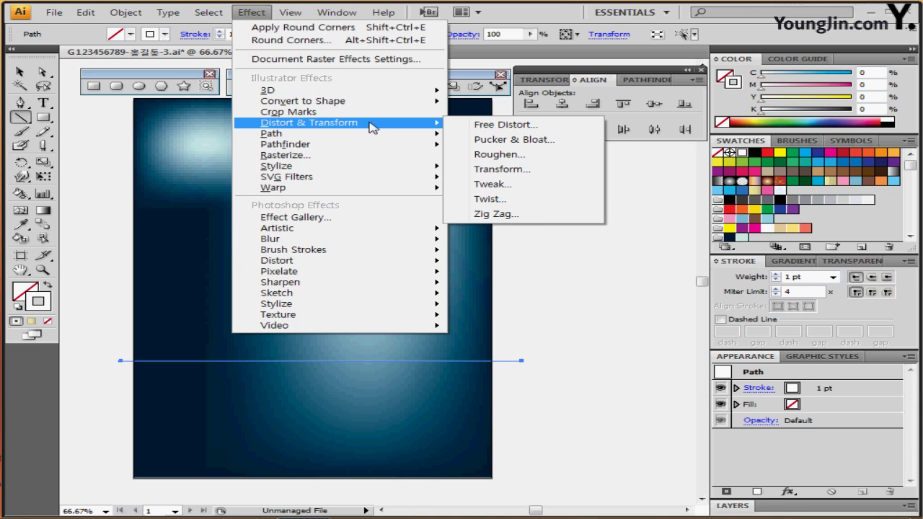
{"action": "left_click", "coordinate": [517, 214]}
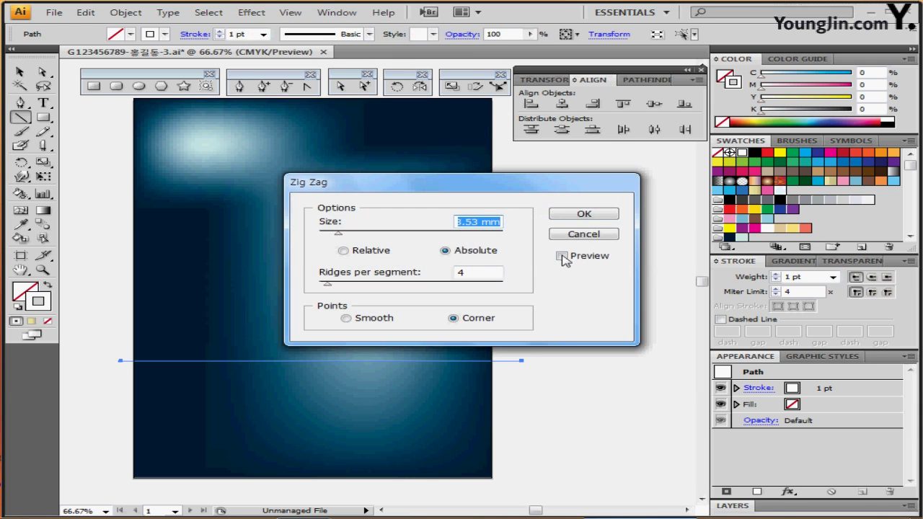
{"action": "left_click", "coordinate": [561, 257]}
{"action": "left_click_drag", "start_coordinate": [458, 194], "coordinate": [520, 201]}
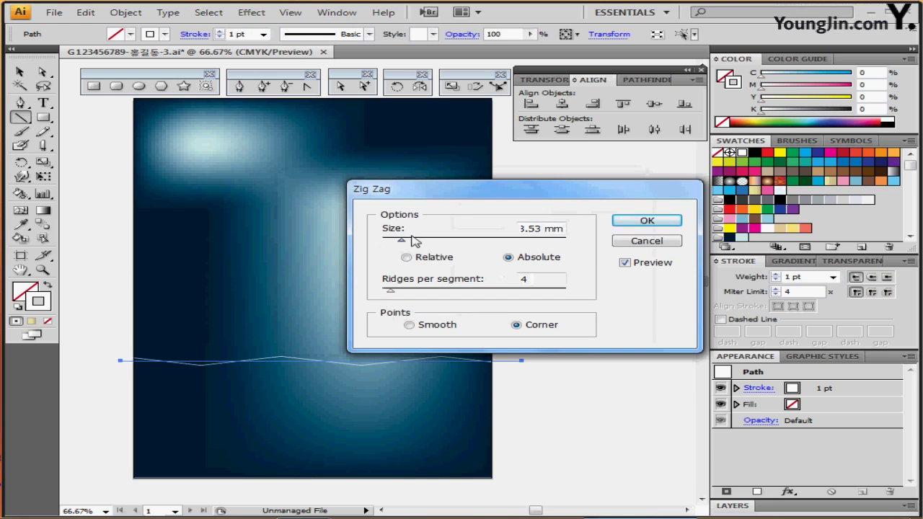
{"action": "left_click", "coordinate": [395, 229]}
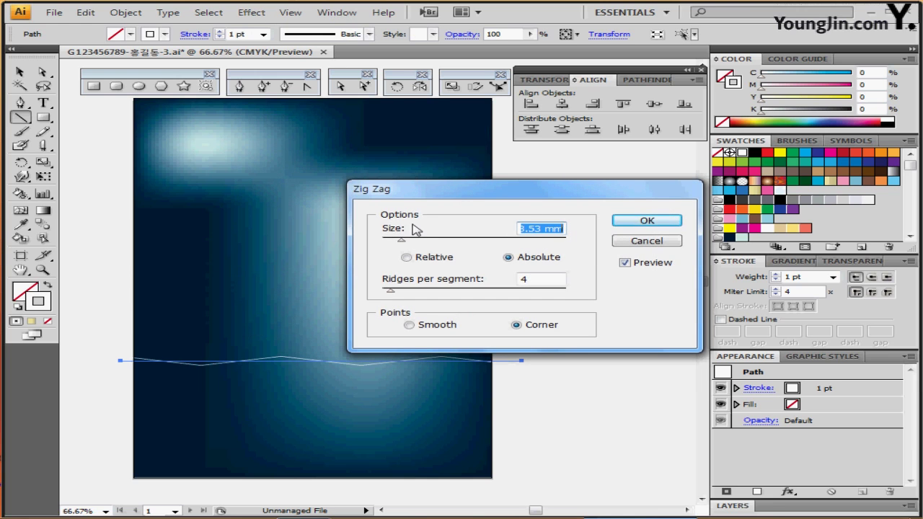
{"action": "type", "text": "3"}
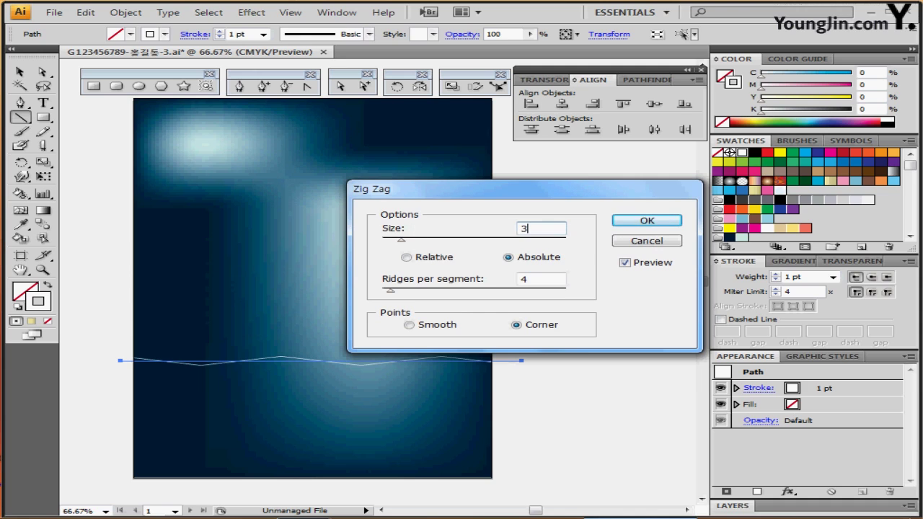
{"action": "key", "text": "Tab"}
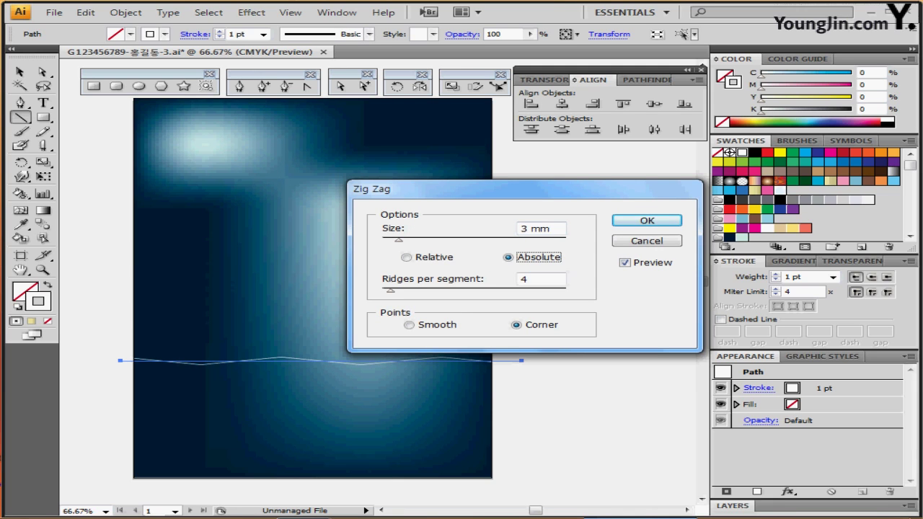
{"action": "key", "text": "Tab"}
{"action": "type", "text": "12"}
{"action": "key", "text": "Tab"}
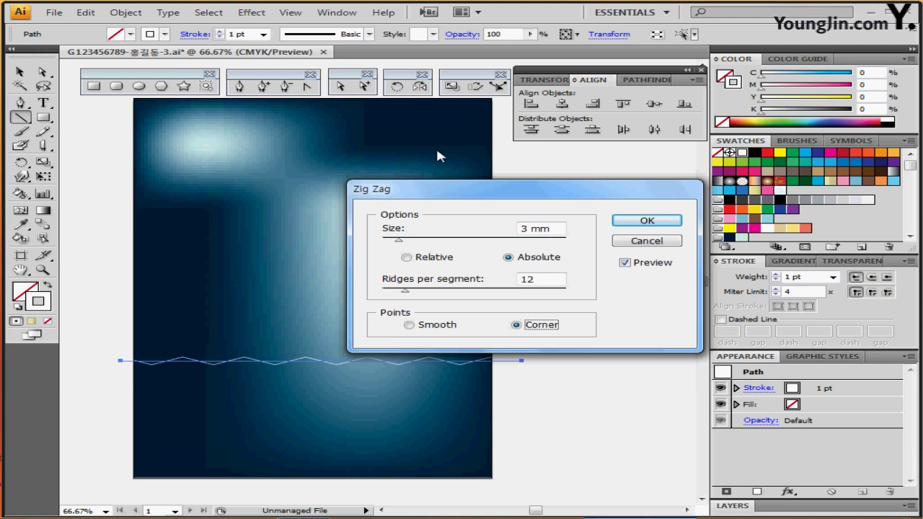
{"action": "left_click_drag", "start_coordinate": [418, 190], "coordinate": [452, 167]}
{"action": "left_click", "coordinate": [439, 290]}
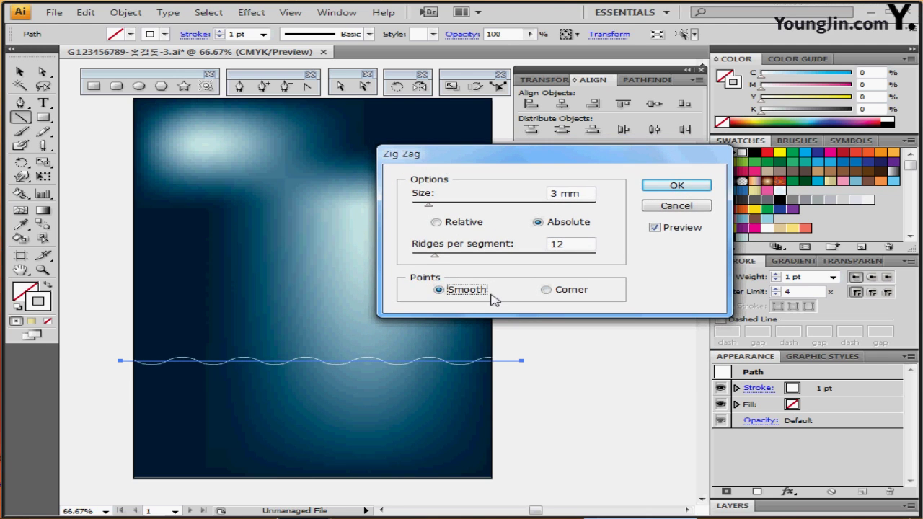
{"action": "left_click", "coordinate": [679, 186]}
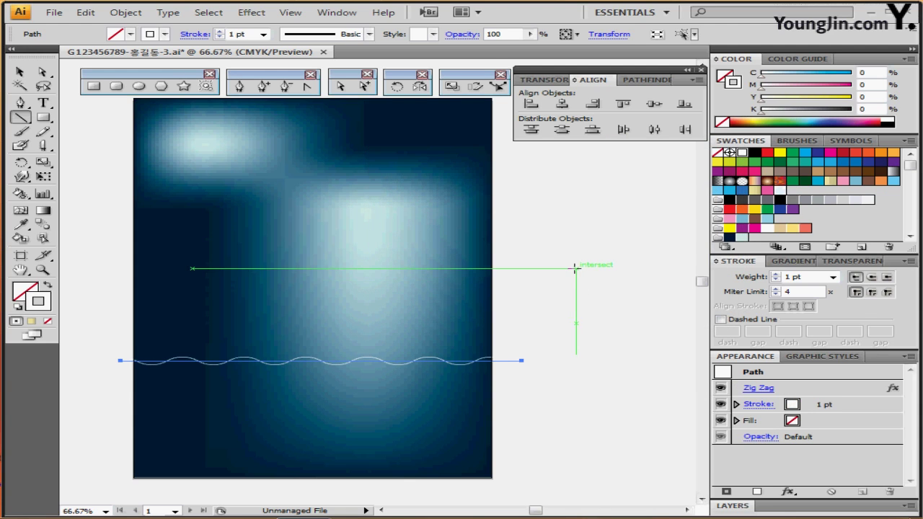
Duplicate the wavy line about 61 mm straight down, near the page's lower edge
{"action": "scroll", "coordinate": [449, 355], "scroll_direction": "down", "scroll_amount": 2}
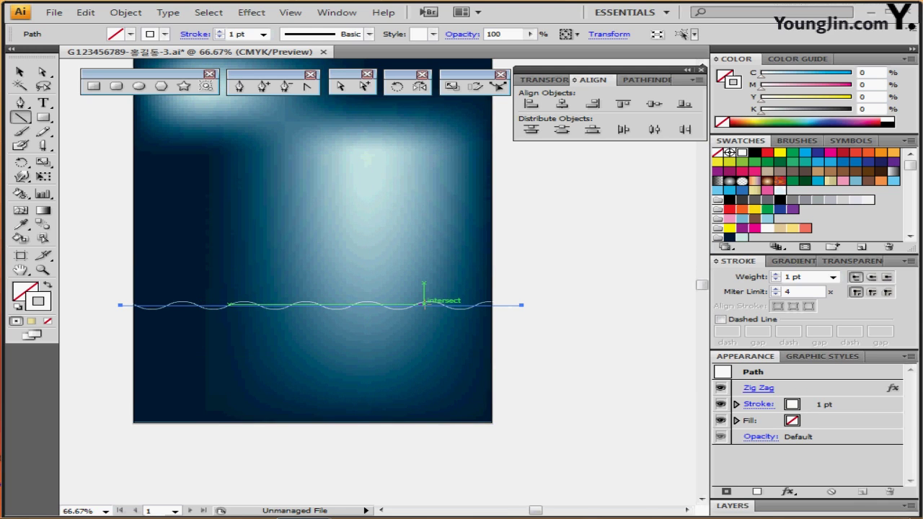
{"action": "key", "text": "ctrl"}
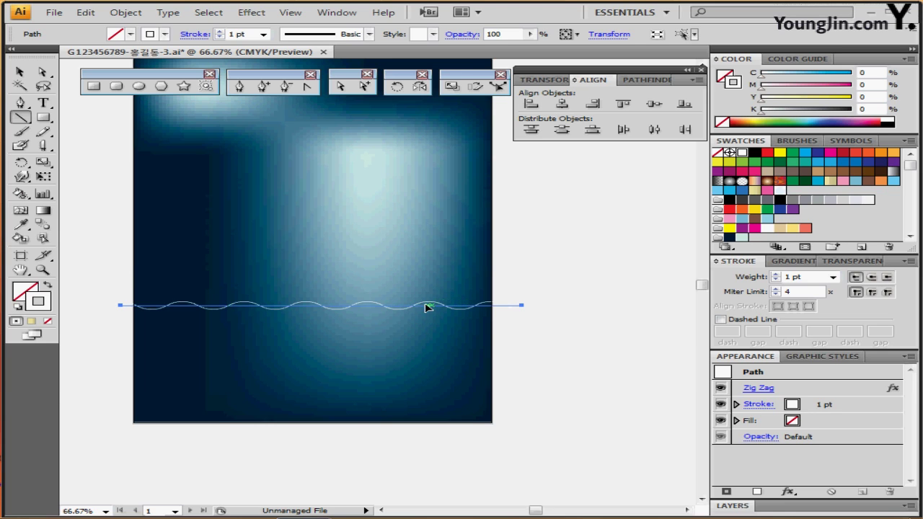
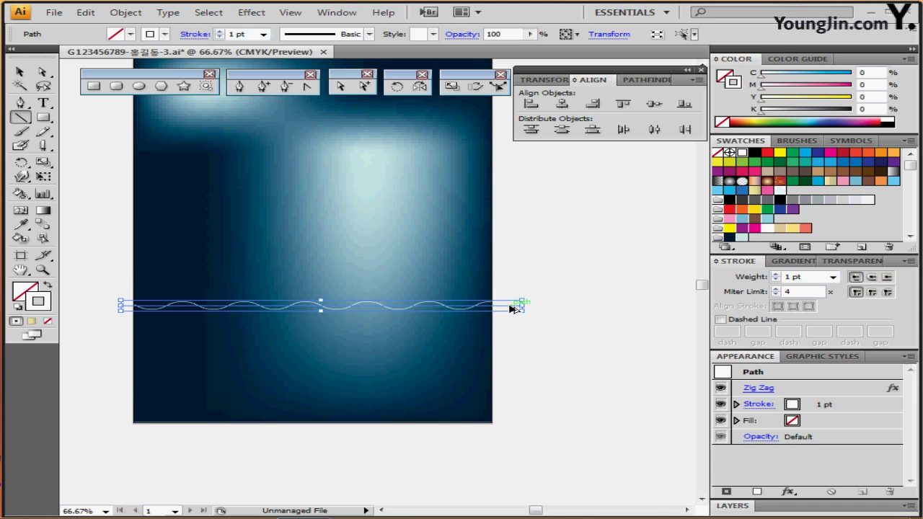
{"action": "left_click_drag", "start_coordinate": [512, 309], "coordinate": [512, 390]}
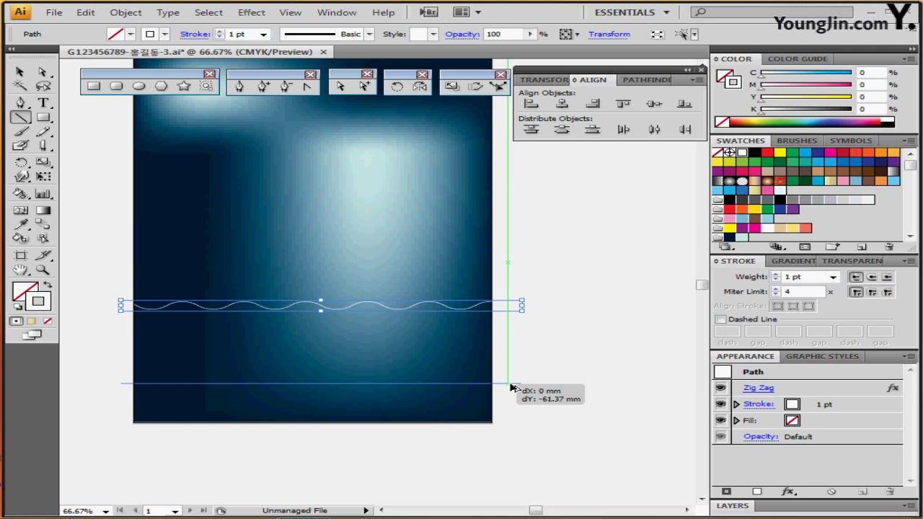
{"action": "left_click_drag", "start_coordinate": [511, 388], "coordinate": [511, 388]}
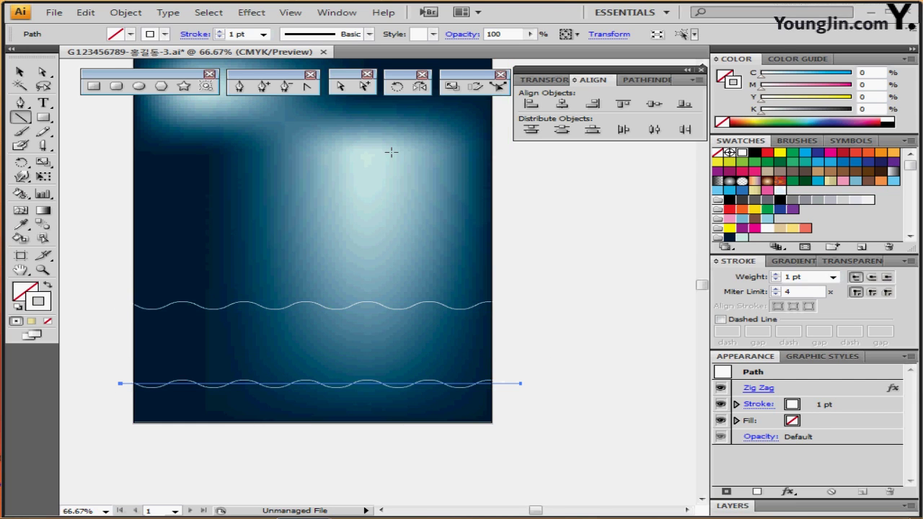
Set the lower wavy line's stroke weight to 5 pt
{"action": "key", "text": "ctrl+semicolon"}
{"action": "key", "text": "ctrl+semicolon"}
{"action": "left_click", "coordinate": [220, 31]}
{"action": "left_click", "coordinate": [219, 31]}
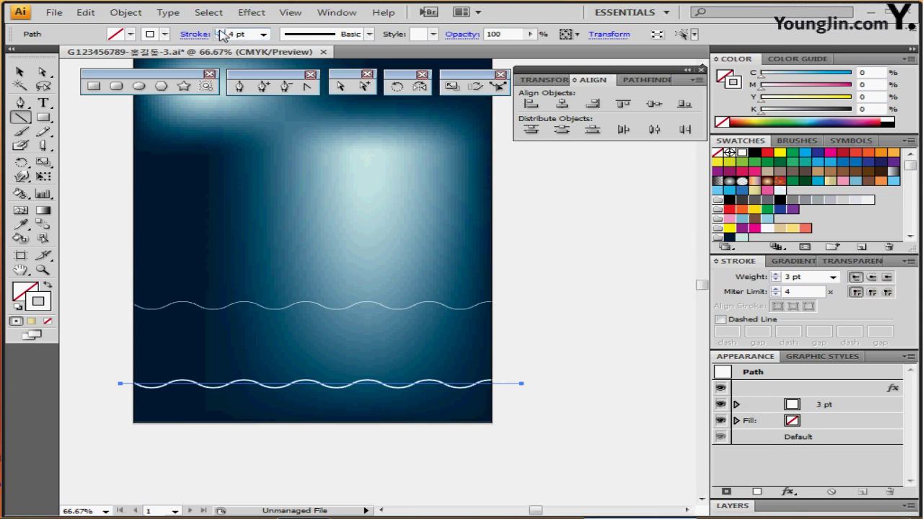
{"action": "left_click", "coordinate": [219, 31]}
{"action": "left_click", "coordinate": [220, 31]}
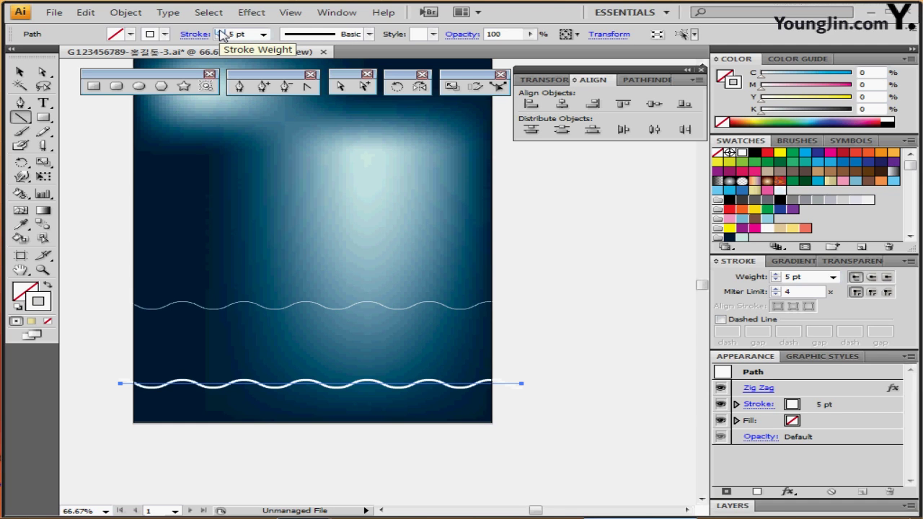
Center the two wavy lines horizontally on each other and blend them together
{"action": "key", "text": "ctrl"}
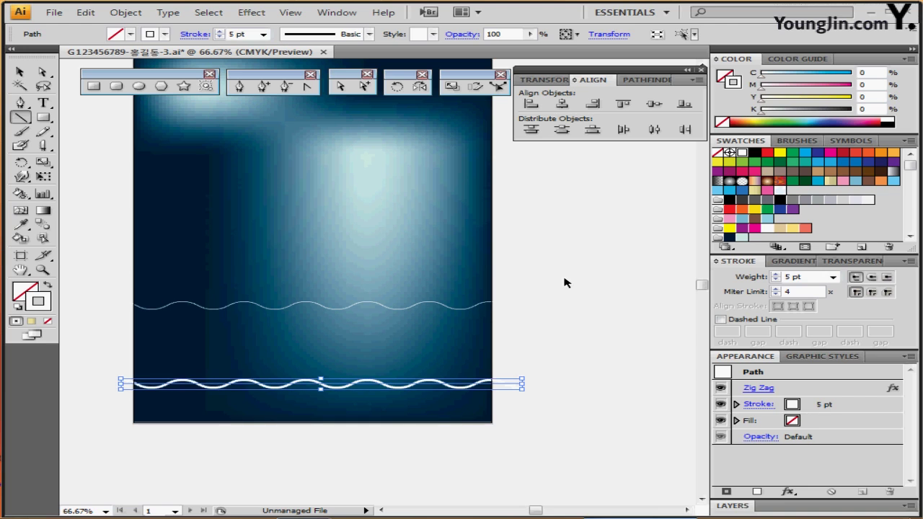
{"action": "left_click_drag", "start_coordinate": [585, 259], "coordinate": [498, 418]}
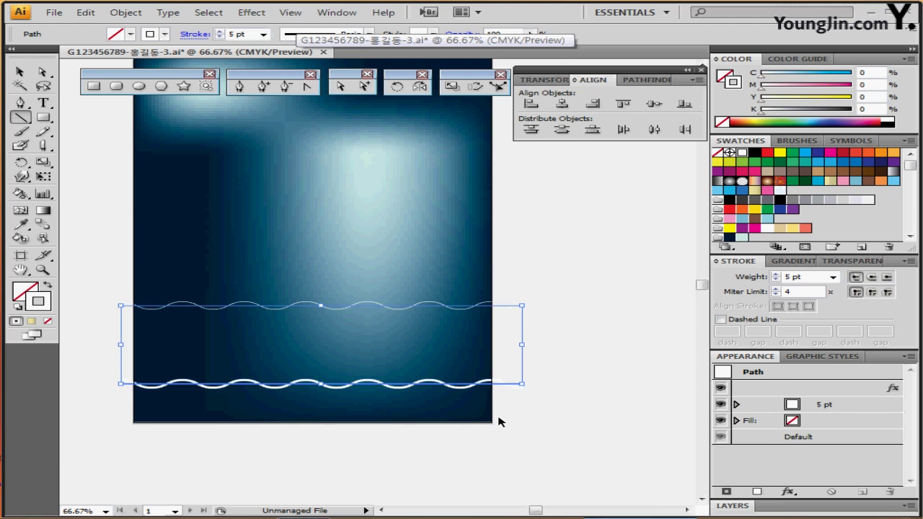
{"action": "left_click", "coordinate": [562, 106]}
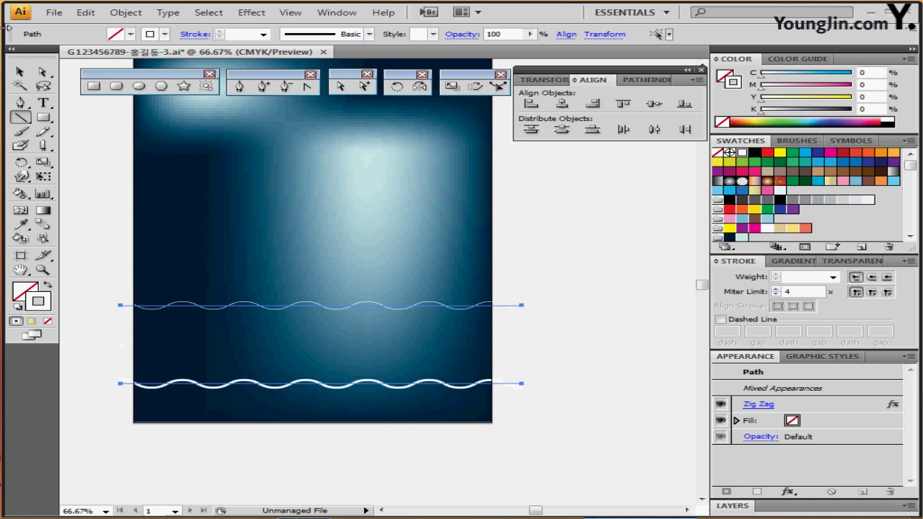
{"action": "left_click", "coordinate": [127, 13]}
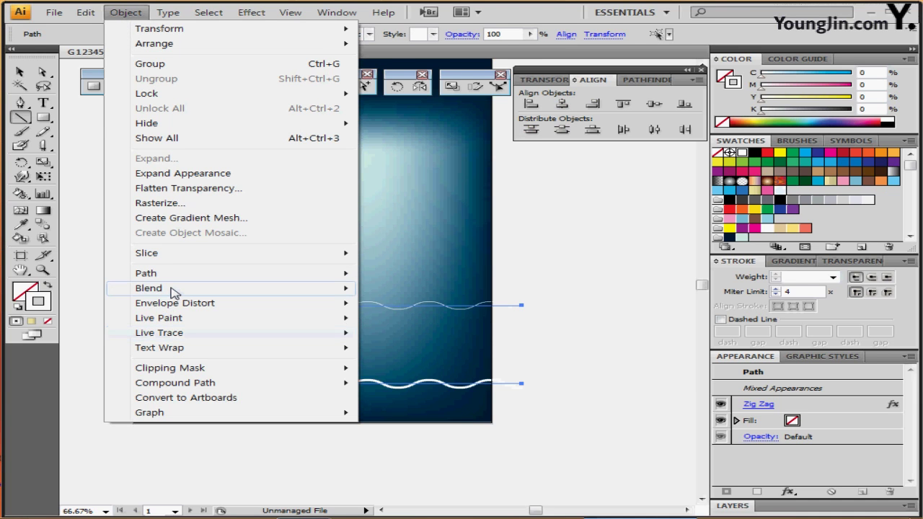
{"action": "mouse_move", "coordinate": [173, 291]}
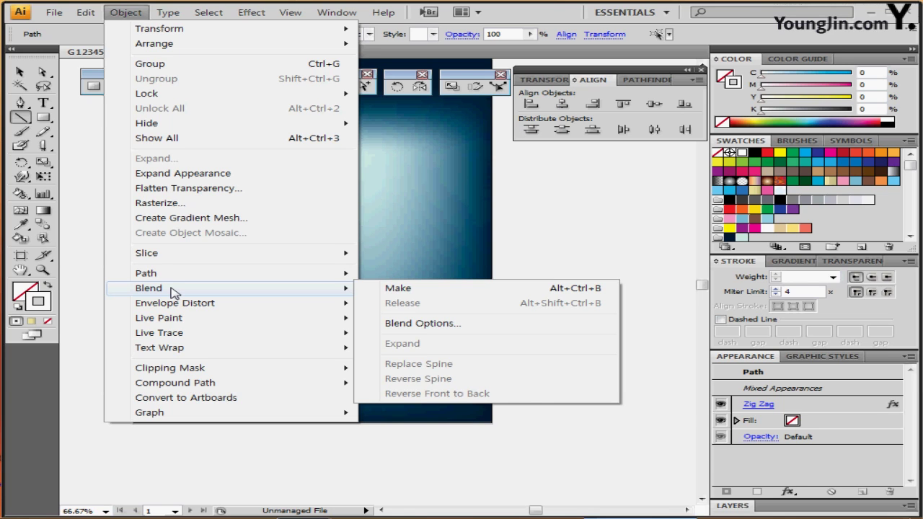
{"action": "left_click", "coordinate": [393, 288]}
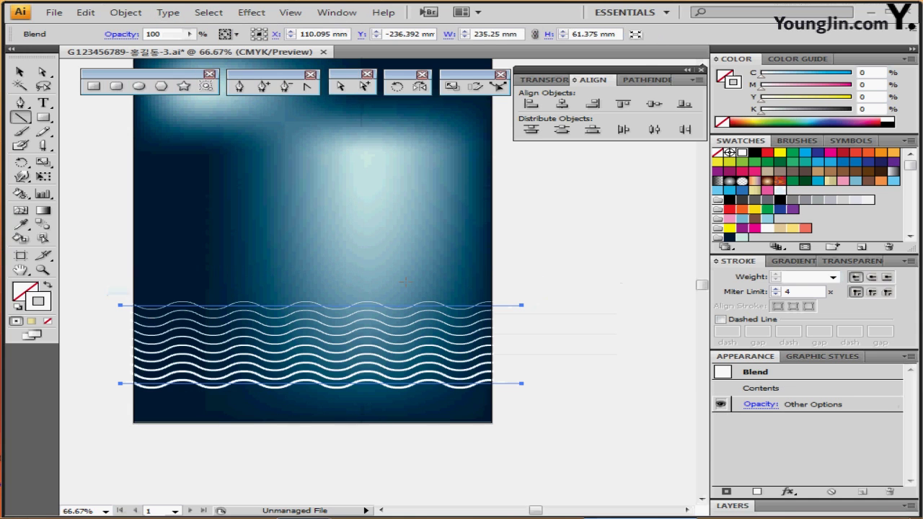
Change the wavy-line blend's spacing to Specified Steps with a value of 5
{"action": "double_click", "coordinate": [41, 226]}
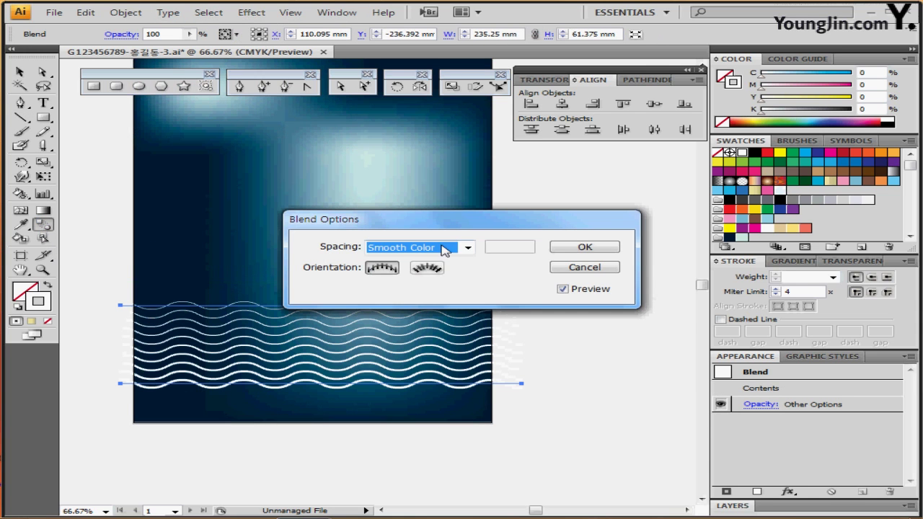
{"action": "left_click", "coordinate": [442, 248]}
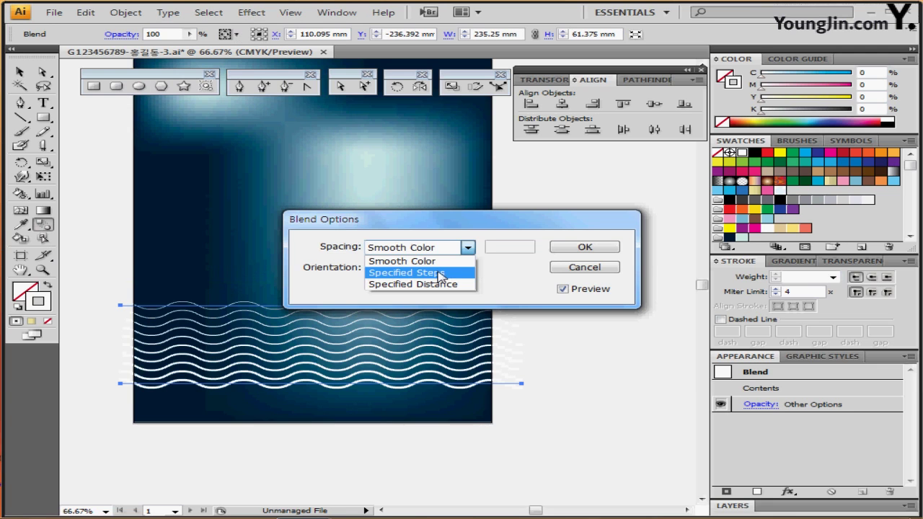
{"action": "left_click", "coordinate": [441, 274]}
{"action": "type", "text": "5"}
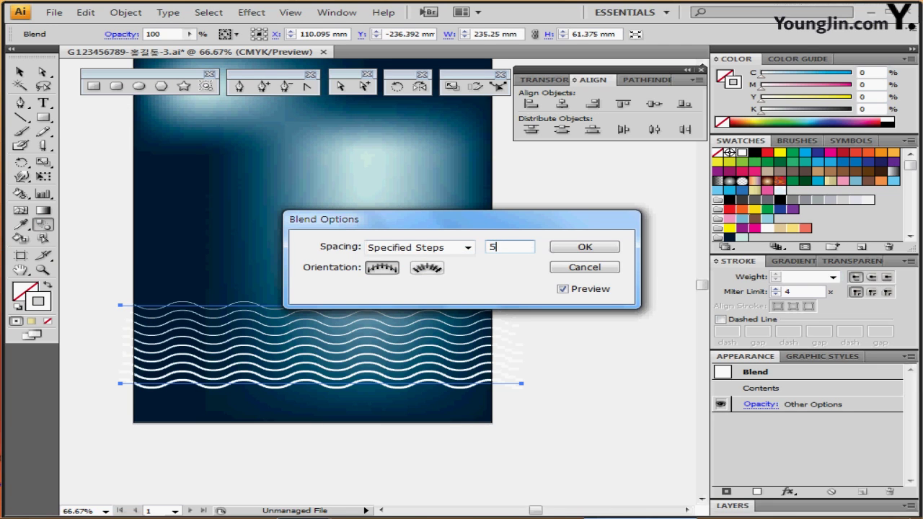
{"action": "left_click", "coordinate": [585, 248]}
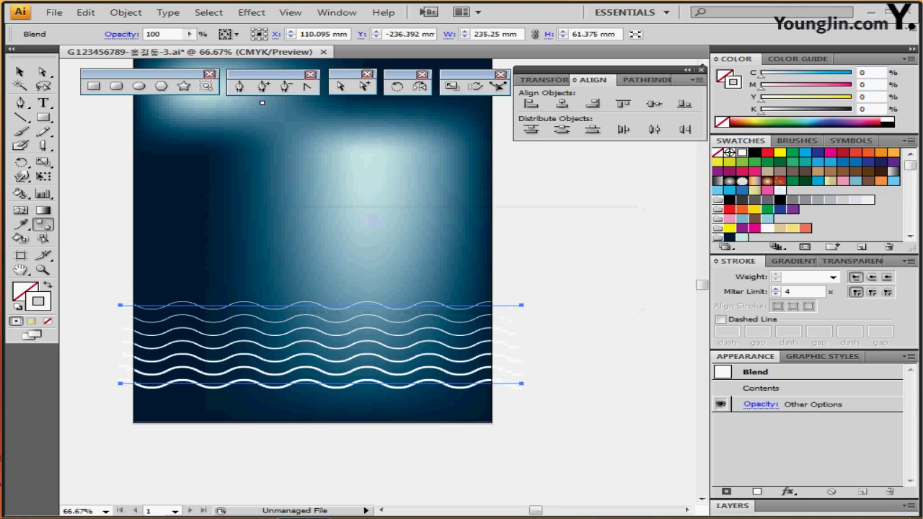
Expand the wavy-line blend into separate lines and convert their strokes to outlines
{"action": "left_click", "coordinate": [125, 12]}
{"action": "mouse_move", "coordinate": [319, 288]}
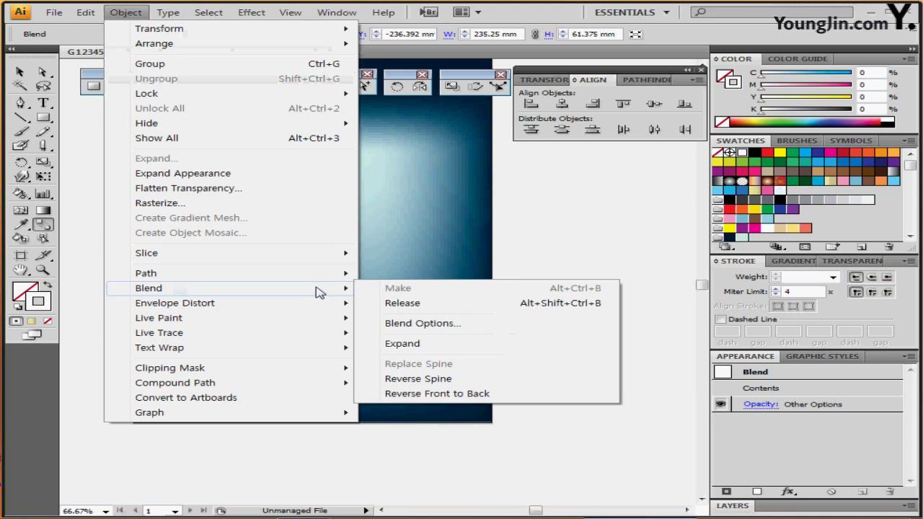
{"action": "left_click", "coordinate": [437, 351]}
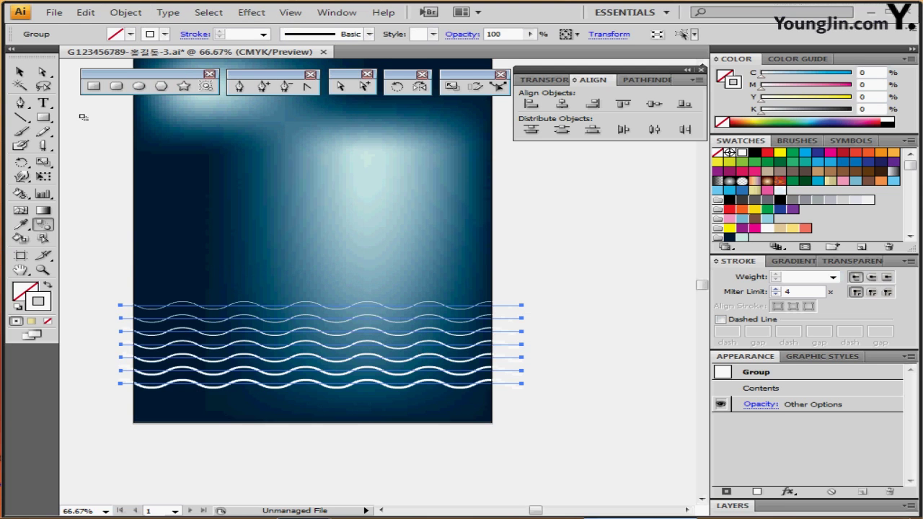
{"action": "left_click", "coordinate": [122, 13]}
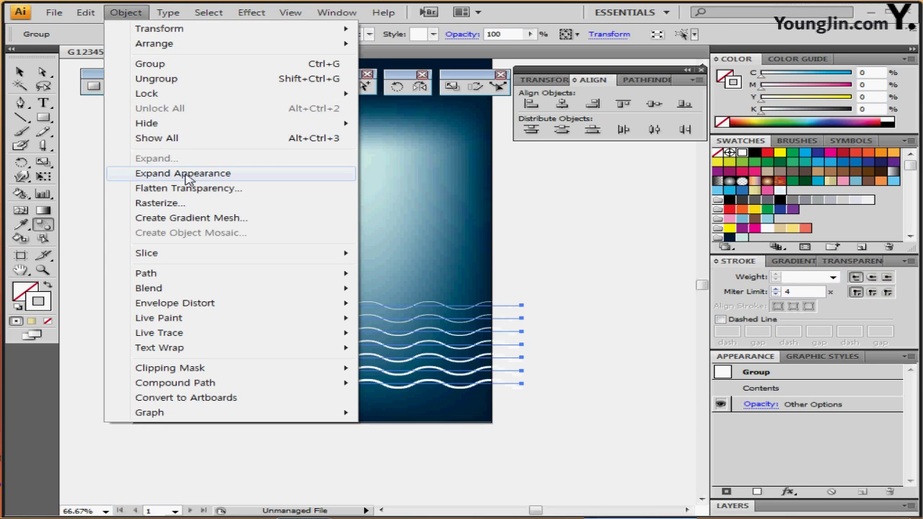
{"action": "mouse_move", "coordinate": [220, 282]}
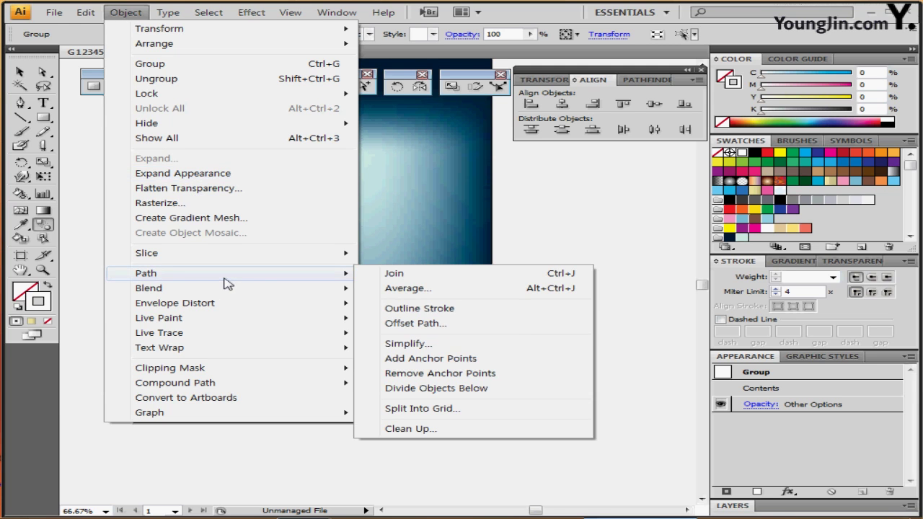
{"action": "left_click", "coordinate": [393, 308]}
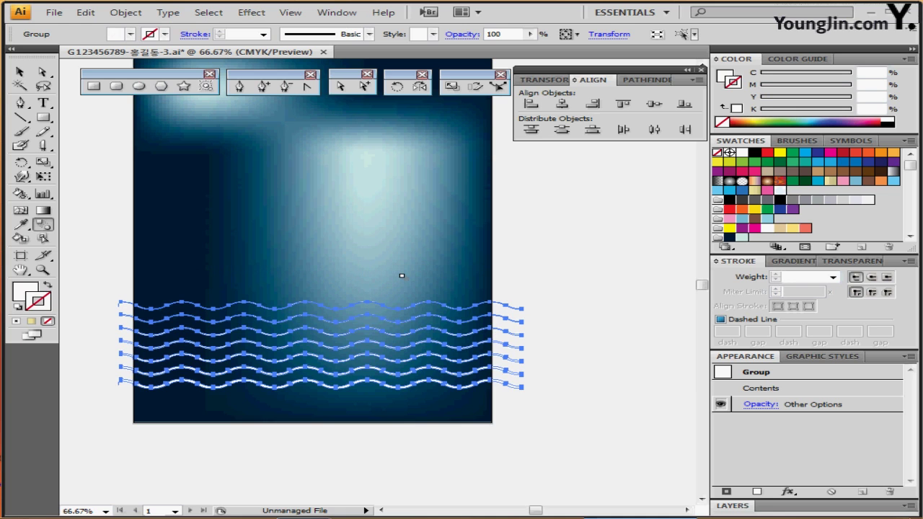
{"action": "key", "text": "v"}
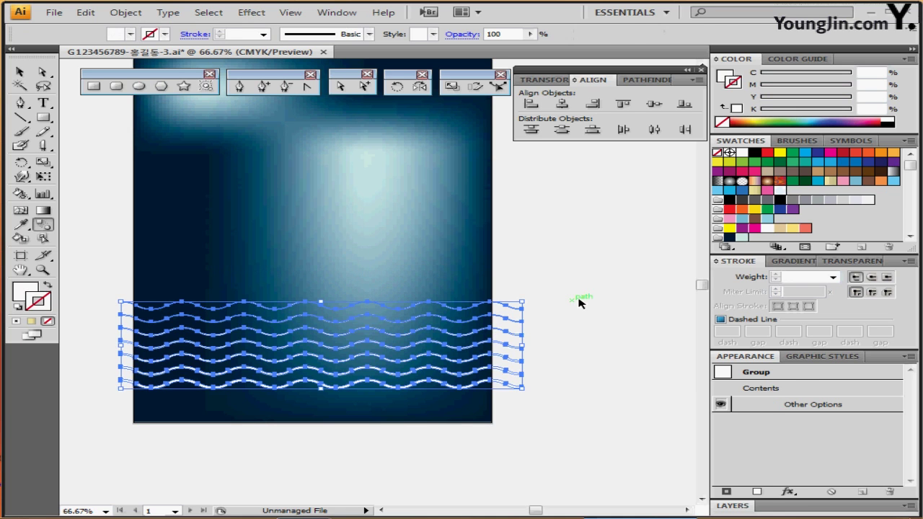
{"action": "left_click", "coordinate": [578, 303]}
Release the sand hill guide at the page's lower edge into a filled shape and bring it to the front of the waves
{"action": "left_click_drag", "start_coordinate": [501, 330], "coordinate": [429, 331]}
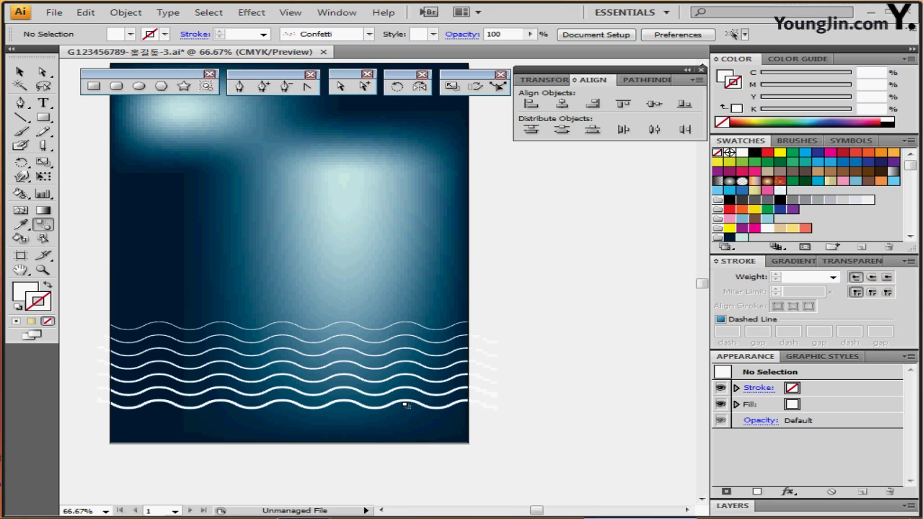
{"action": "key", "text": "ctrl+semicolon"}
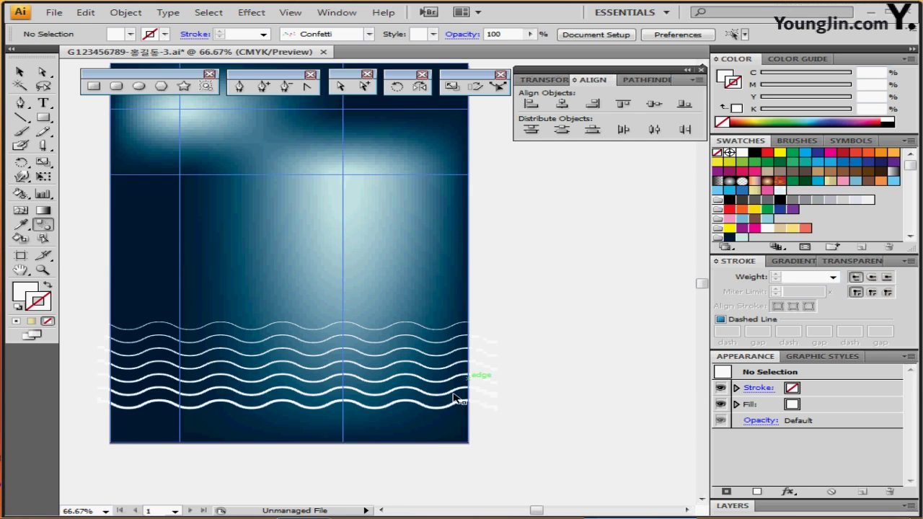
{"action": "left_click_drag", "start_coordinate": [456, 399], "coordinate": [463, 367]}
{"action": "key", "text": "ctrl+semicolon"}
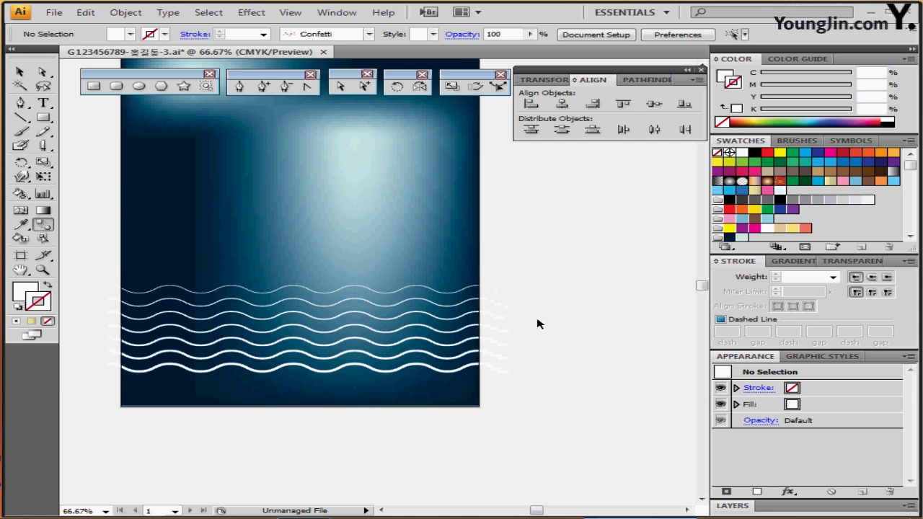
{"action": "key", "text": "ctrl+semicolon"}
{"action": "left_click_drag", "start_coordinate": [505, 322], "coordinate": [501, 295]}
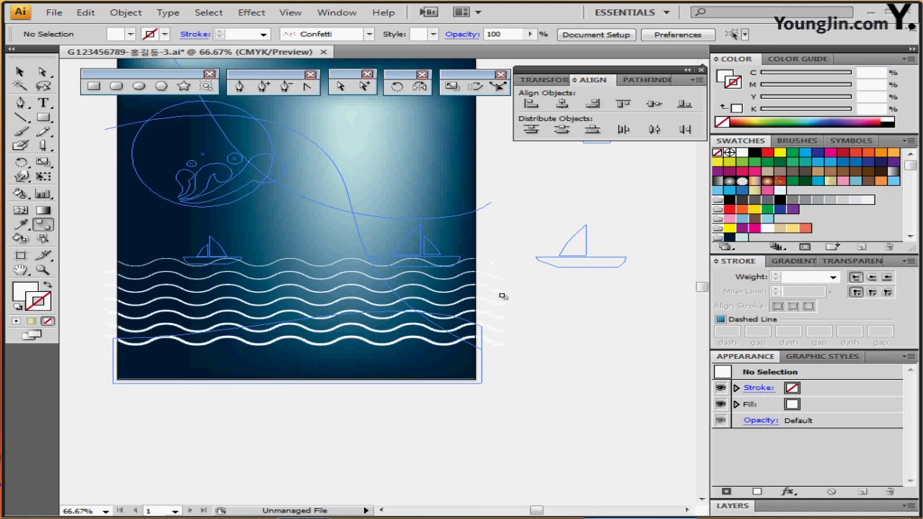
{"action": "key", "text": "ctrl+semicolon"}
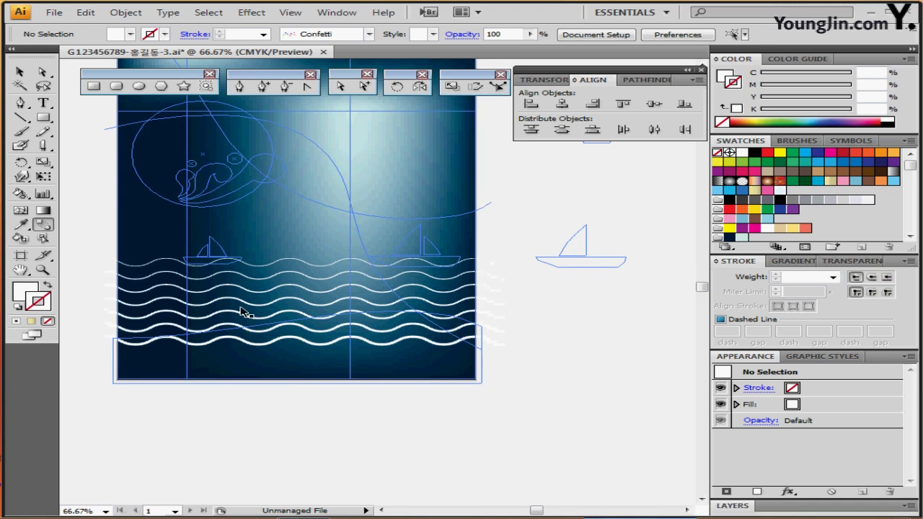
{"action": "key", "text": "ctrl+semicolon"}
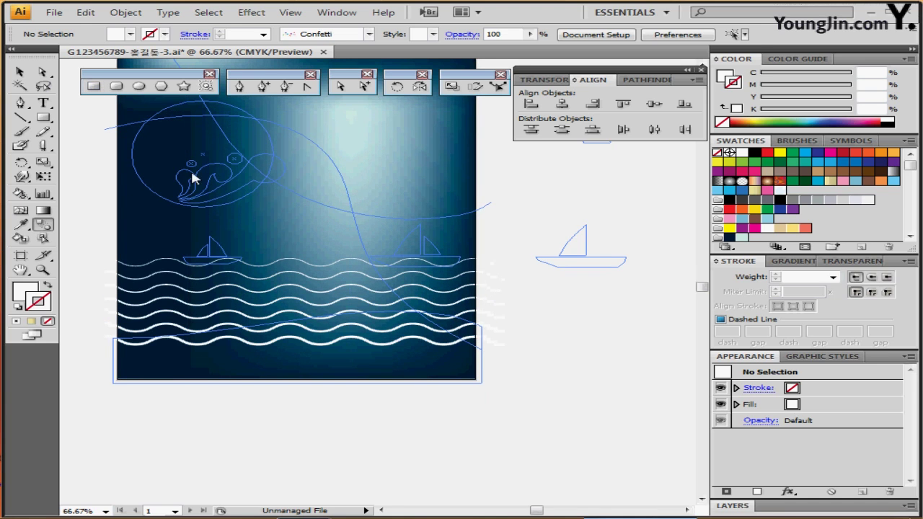
{"action": "left_click", "coordinate": [153, 385]}
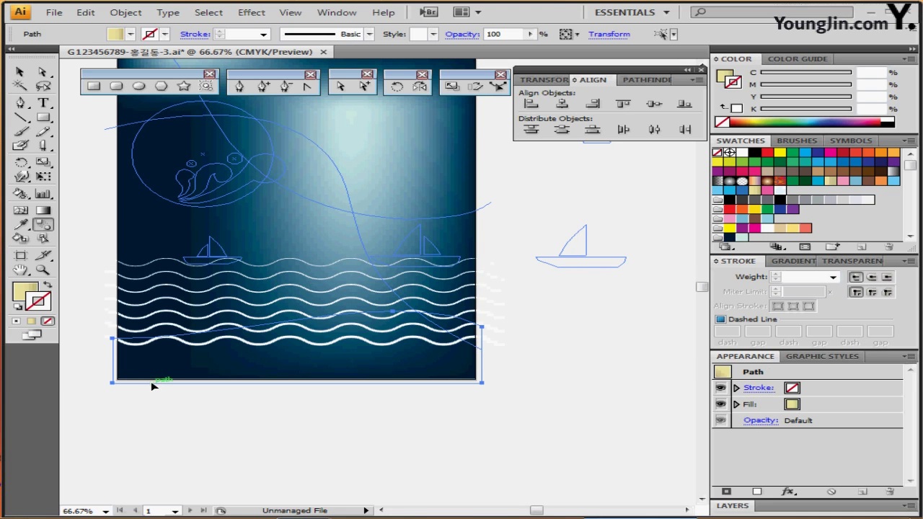
{"action": "key", "text": "ctrl+alt+5"}
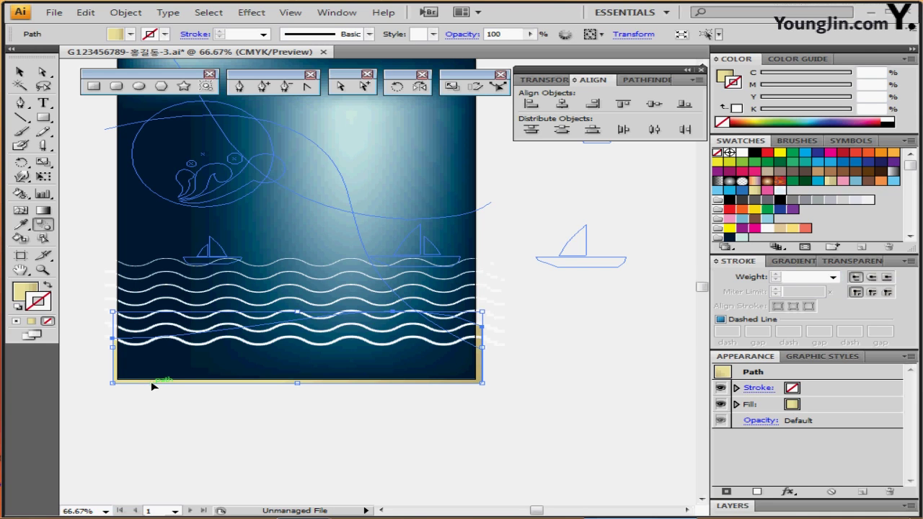
{"action": "key", "text": "ctrl+shift+bracketright"}
{"action": "left_click", "coordinate": [150, 381]}
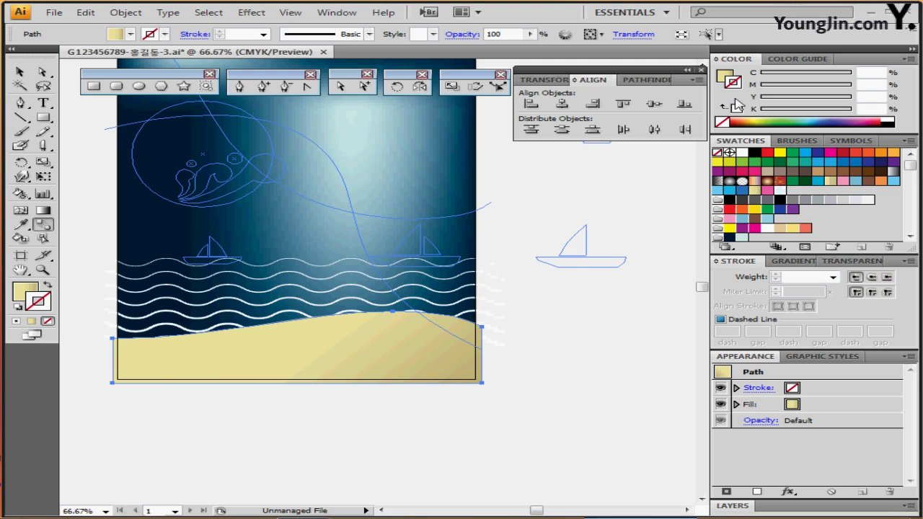
Hide the guides and examine the sand hill's linear gradient, checking its angle, its two color stops and their CMYK values
{"action": "left_click", "coordinate": [727, 76]}
{"action": "key", "text": "ctrl+semicolon"}
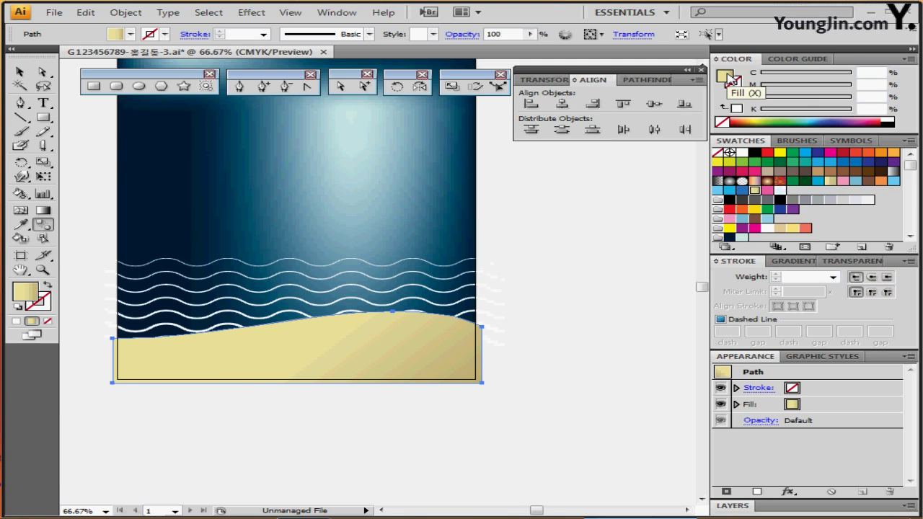
{"action": "left_click", "coordinate": [794, 261]}
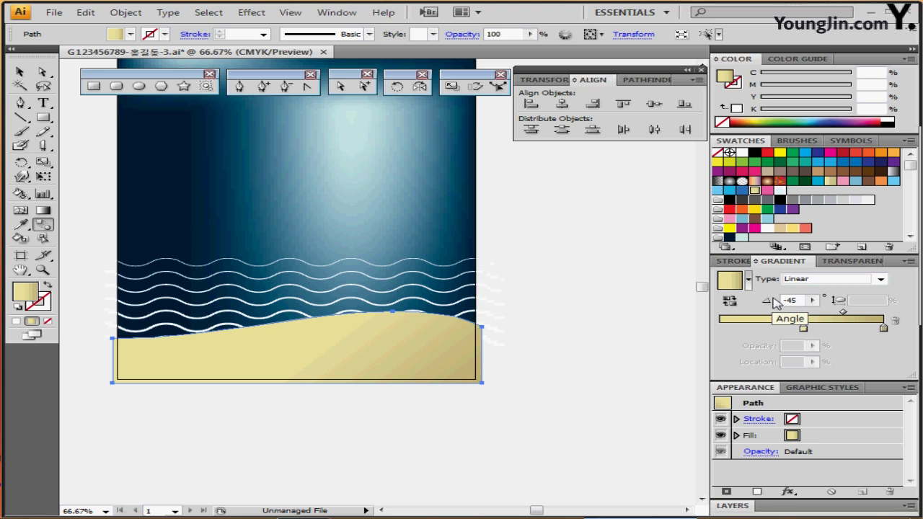
{"action": "double_click", "coordinate": [804, 329]}
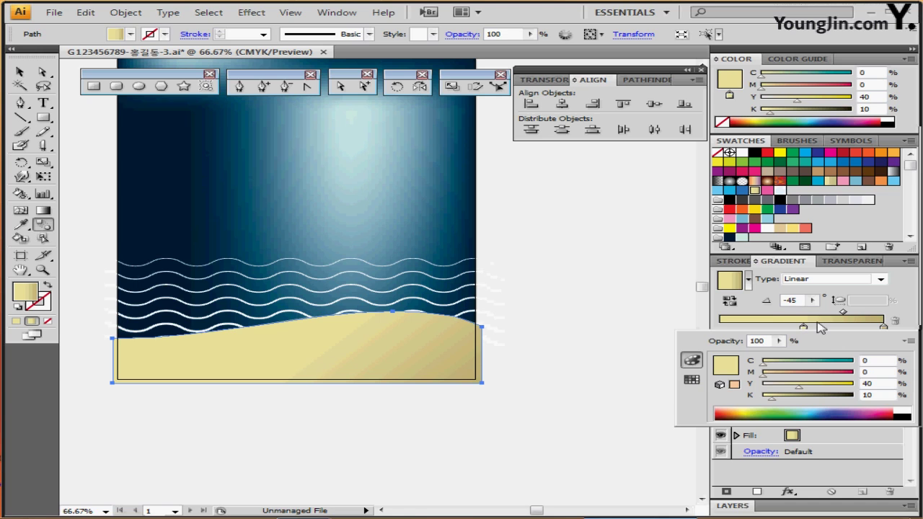
{"action": "left_click", "coordinate": [884, 329]}
{"action": "double_click", "coordinate": [884, 329]}
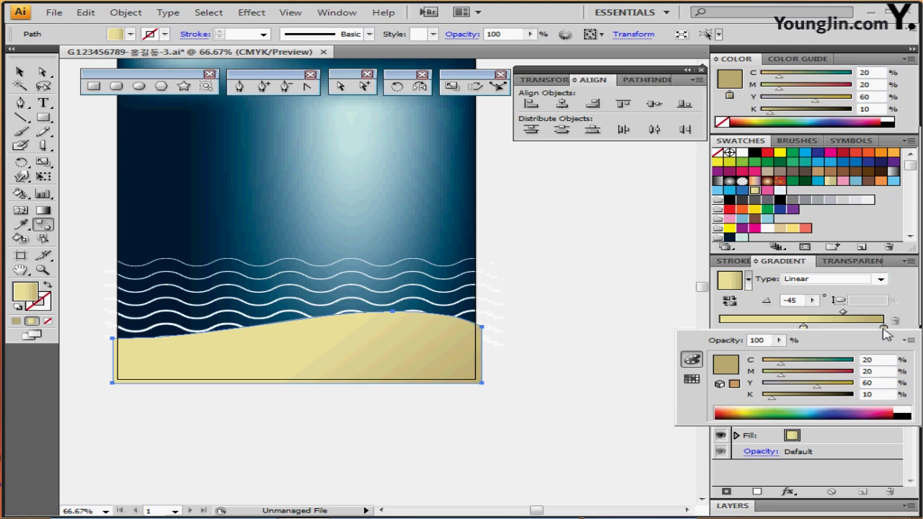
{"action": "left_click", "coordinate": [910, 304]}
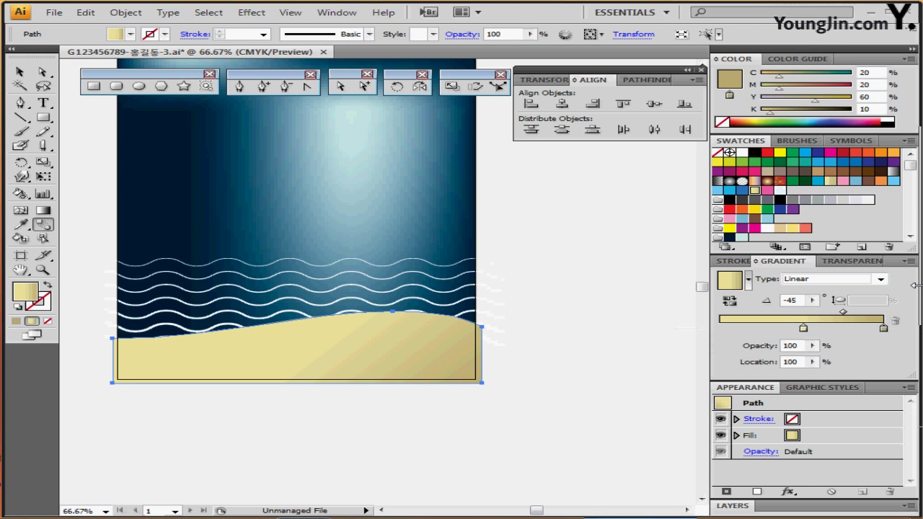
{"action": "left_click", "coordinate": [804, 328]}
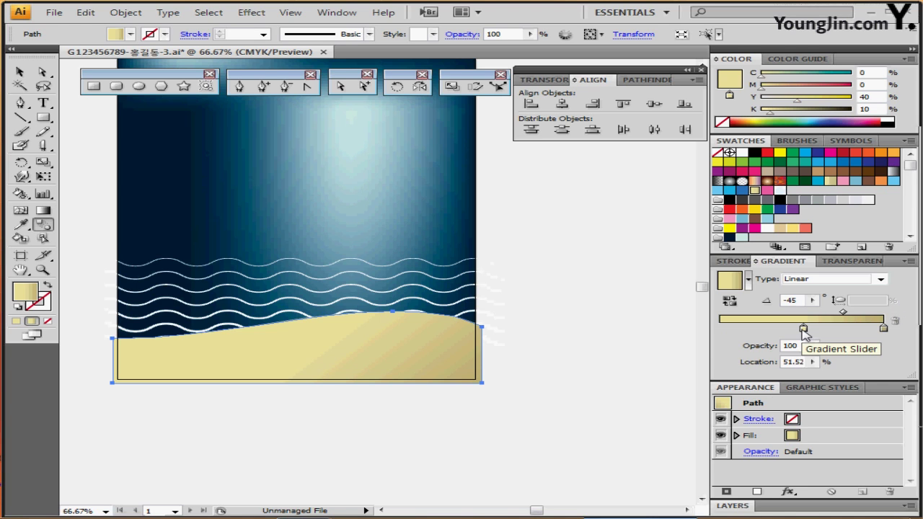
{"action": "left_click", "coordinate": [536, 302]}
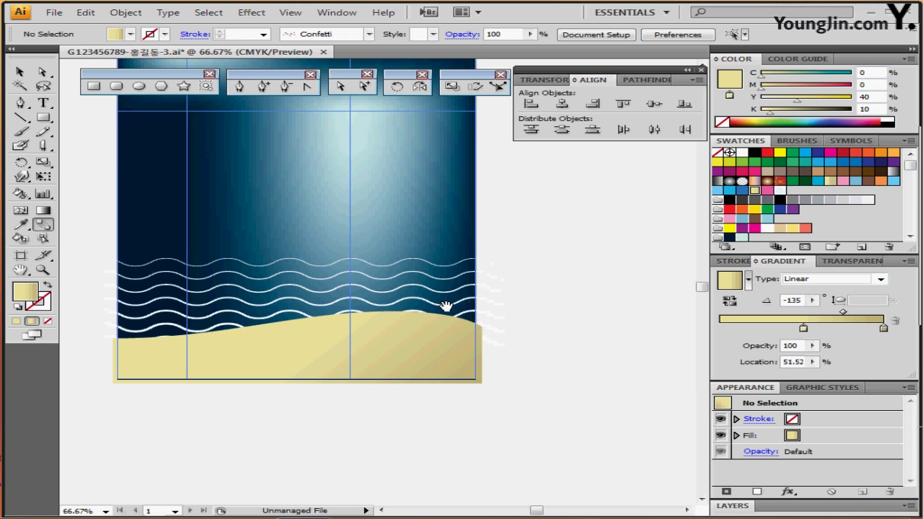
Nudge the group of outlined wavy lines slightly upward relative to the sand hill
{"action": "left_click_drag", "start_coordinate": [446, 308], "coordinate": [473, 367]}
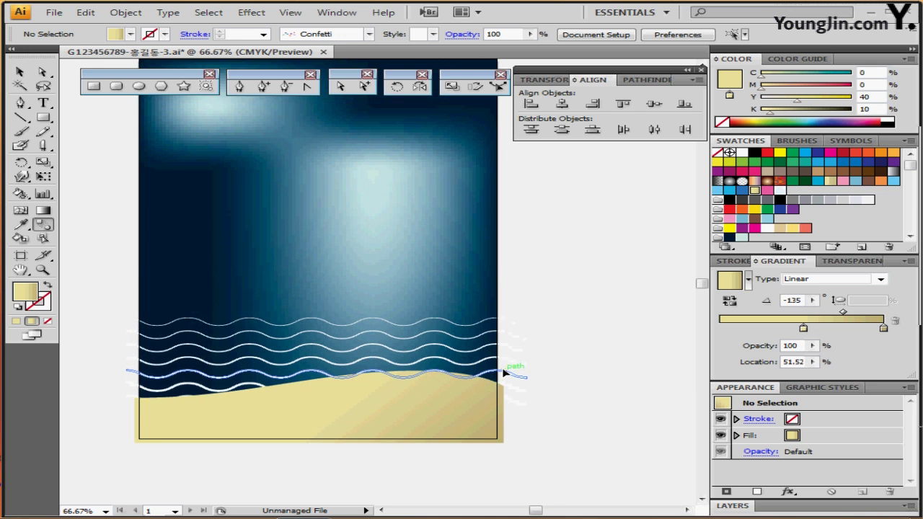
{"action": "left_click", "coordinate": [507, 376]}
{"action": "key", "text": "Up"}
{"action": "key", "text": "Up"}
{"action": "key", "text": "Up"}
{"action": "key", "text": "Up"}
{"action": "key", "text": "Up"}
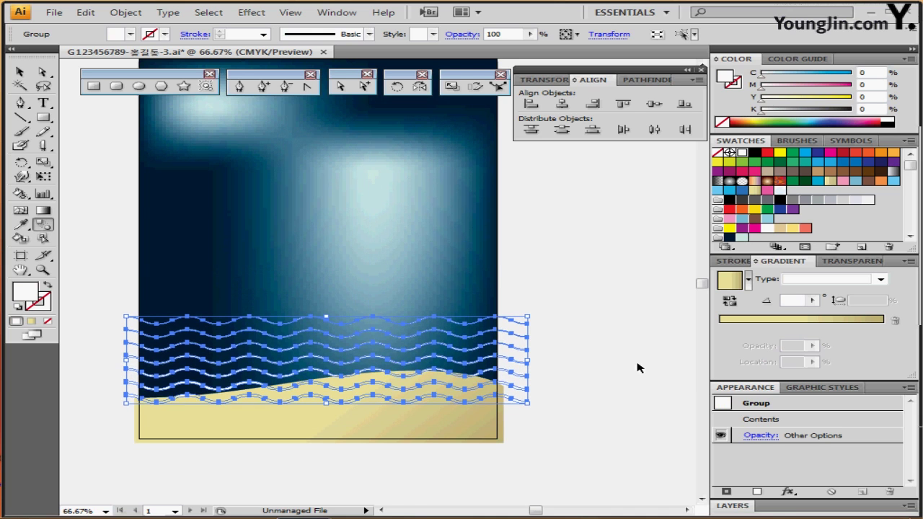
Nudge the wave line group slightly upward over the beach scene and deselect it
{"action": "key", "text": "Up"}
{"action": "key", "text": "Up"}
{"action": "key", "text": "Up"}
{"action": "key", "text": "Up"}
{"action": "key", "text": "Up"}
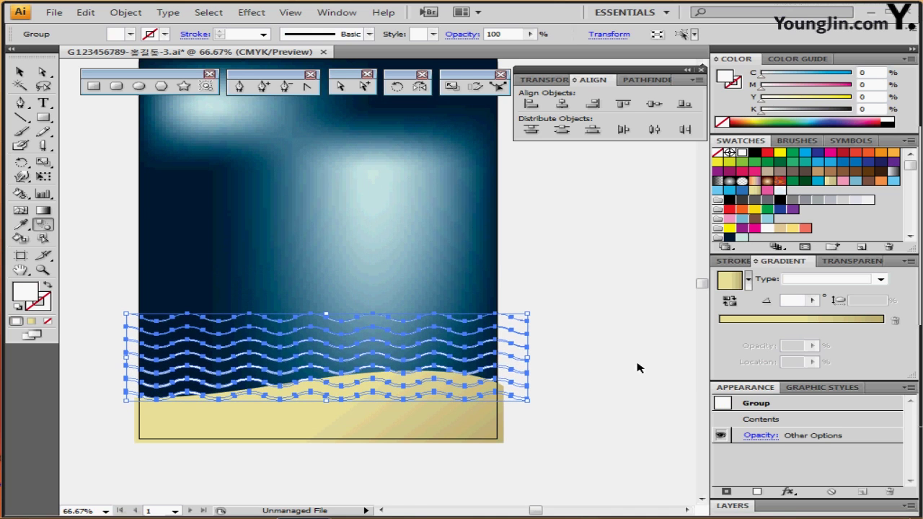
{"action": "left_click", "coordinate": [569, 257], "text": "ctrl"}
Show the sketch guides and release the sail and hull guides beside the artboard as editable paths
{"action": "key", "text": "ctrl+;"}
{"action": "left_click_drag", "start_coordinate": [416, 247], "coordinate": [356, 286]}
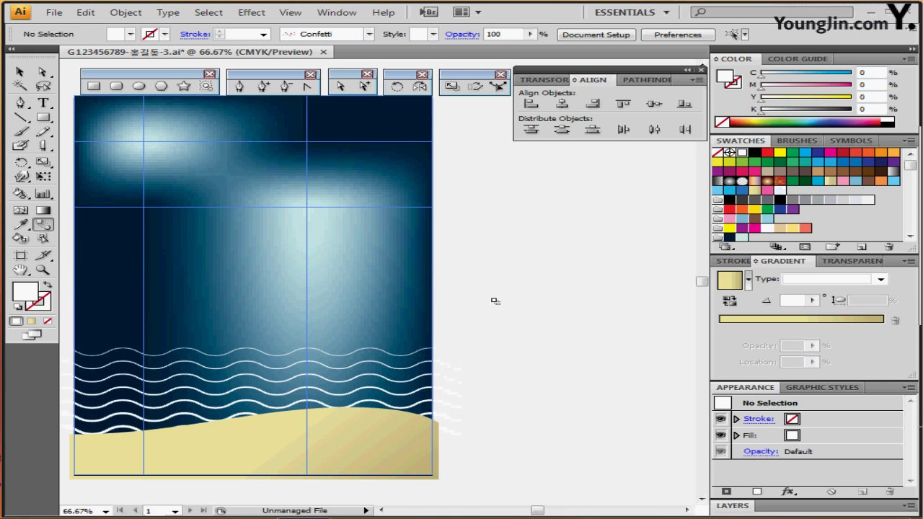
{"action": "key", "text": "ctrl+alt+3"}
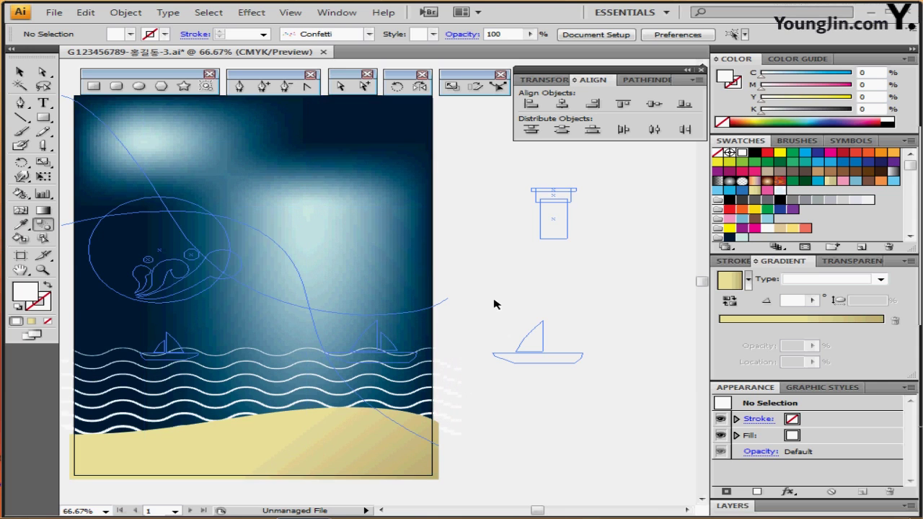
{"action": "left_click", "coordinate": [533, 384], "text": "ctrl"}
{"action": "left_click", "coordinate": [526, 360], "text": "ctrl"}
{"action": "left_click_drag", "start_coordinate": [360, 246], "coordinate": [457, 410]}
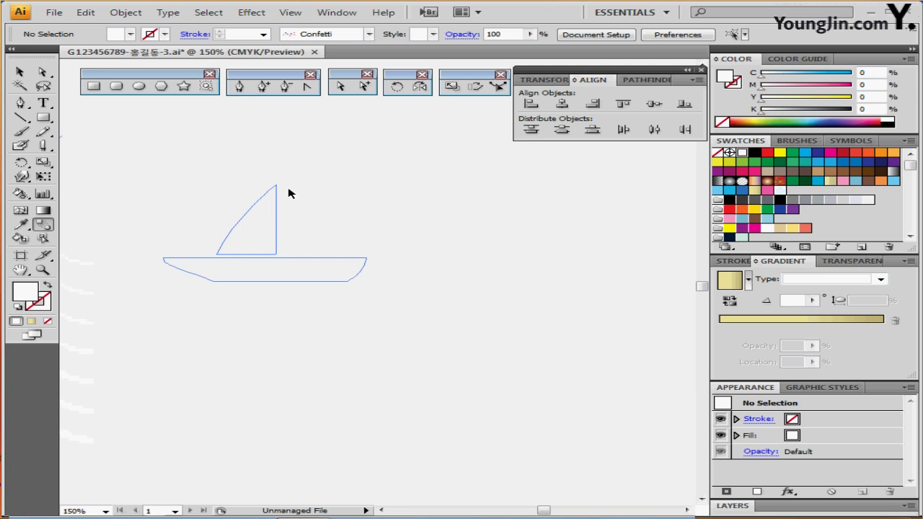
{"action": "left_click_drag", "start_coordinate": [224, 180], "coordinate": [295, 326]}
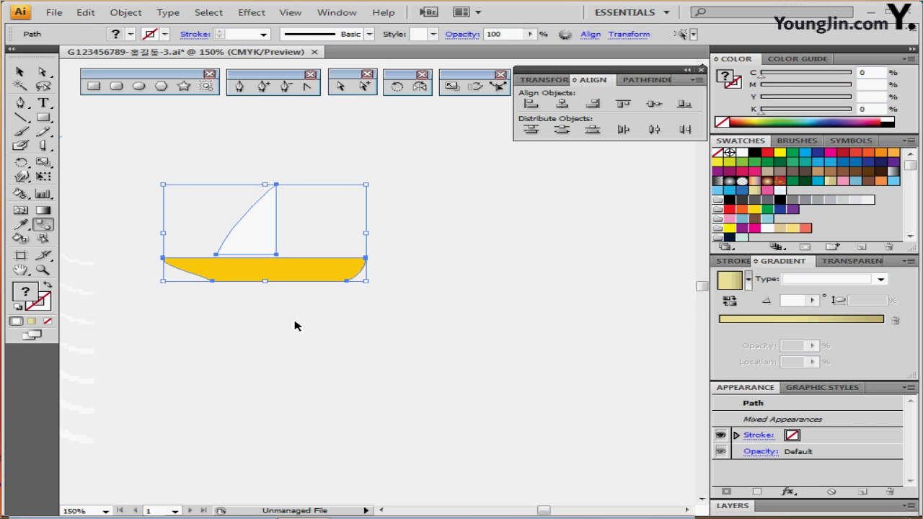
{"action": "left_click", "coordinate": [290, 320]}
Apply a black 1 pt stroke to the white sail above the hull
{"action": "left_click", "coordinate": [326, 278]}
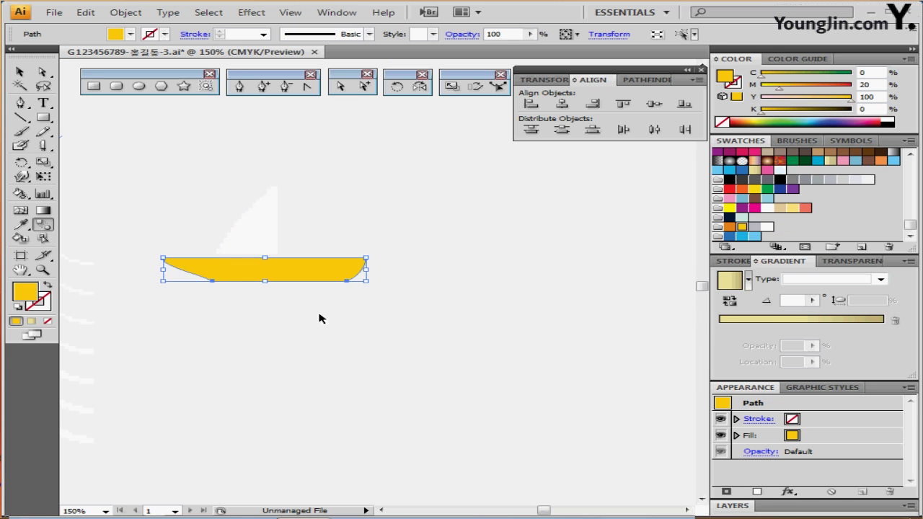
{"action": "left_click", "coordinate": [735, 85]}
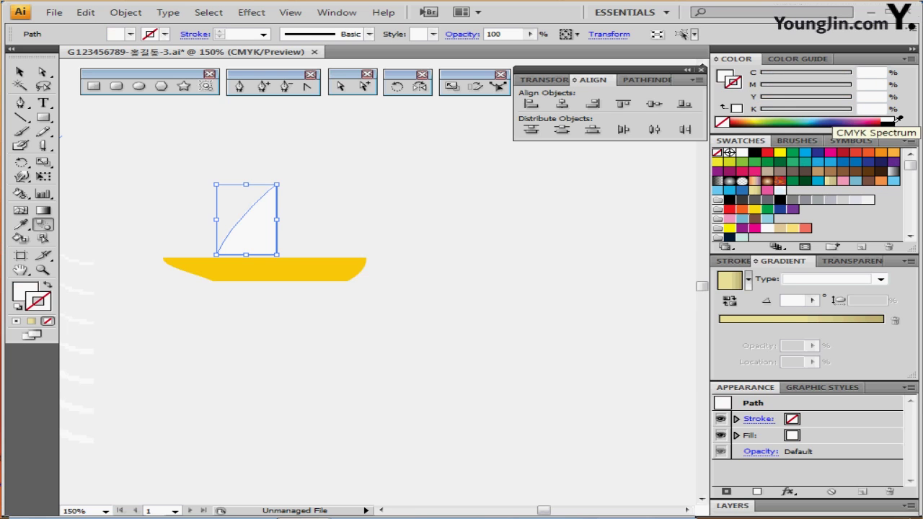
{"action": "left_click", "coordinate": [892, 122]}
{"action": "left_click", "coordinate": [437, 222]}
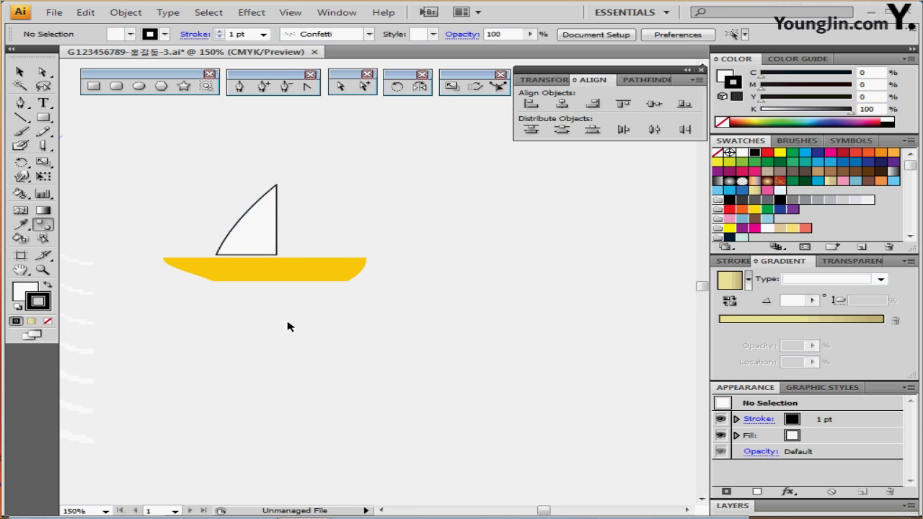
Create a copy of the sail scaled uniformly to 60%
{"action": "left_click", "coordinate": [245, 277]}
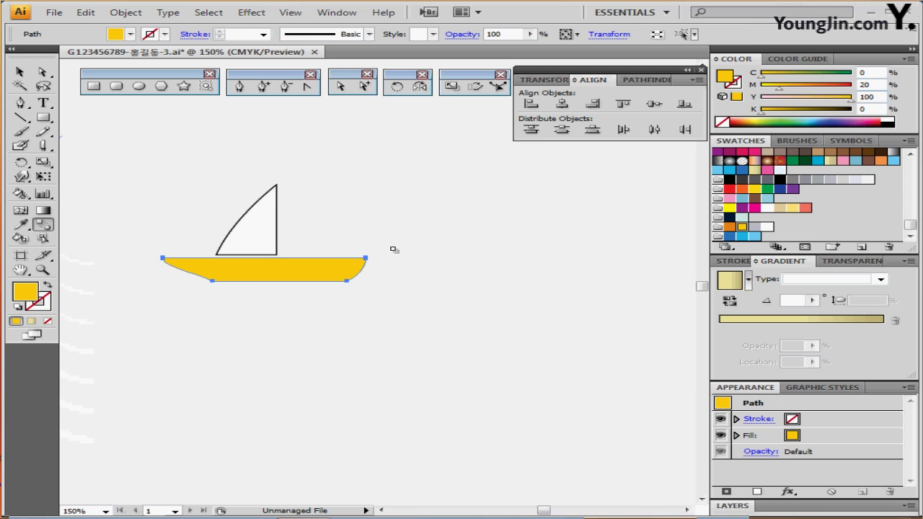
{"action": "left_click", "coordinate": [271, 240]}
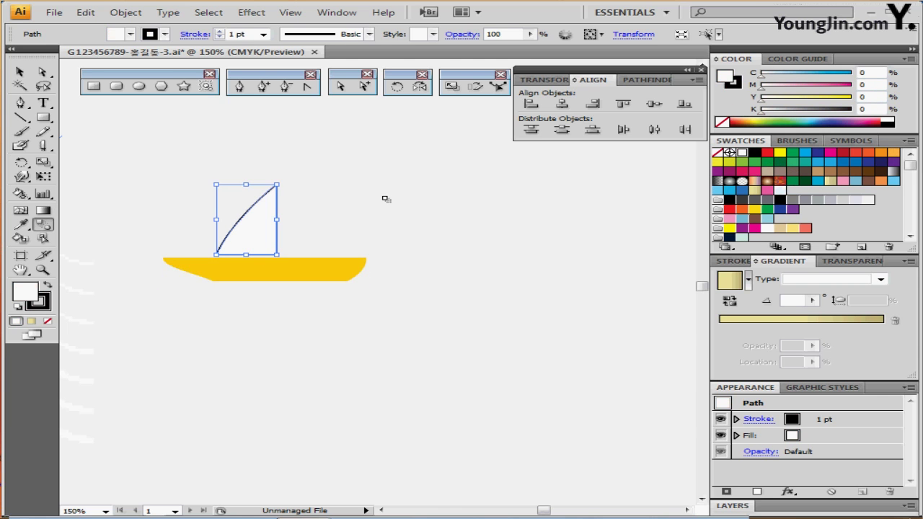
{"action": "key", "text": "a"}
{"action": "left_click_drag", "start_coordinate": [348, 205], "coordinate": [391, 202]}
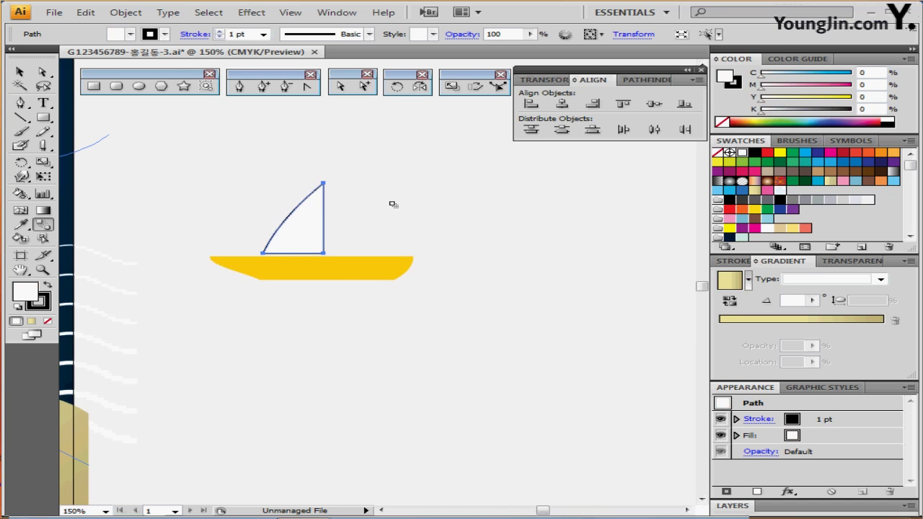
{"action": "left_click", "coordinate": [425, 216]}
{"action": "left_click", "coordinate": [310, 233]}
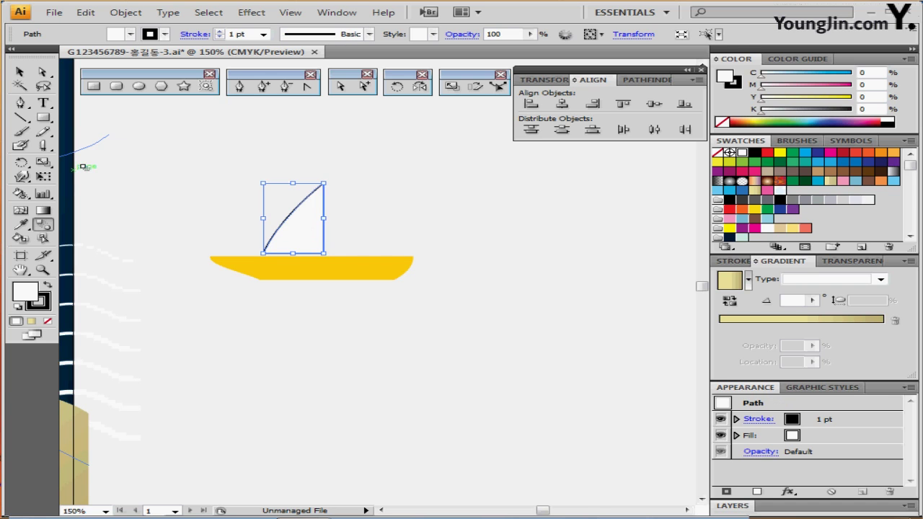
{"action": "key", "text": "a"}
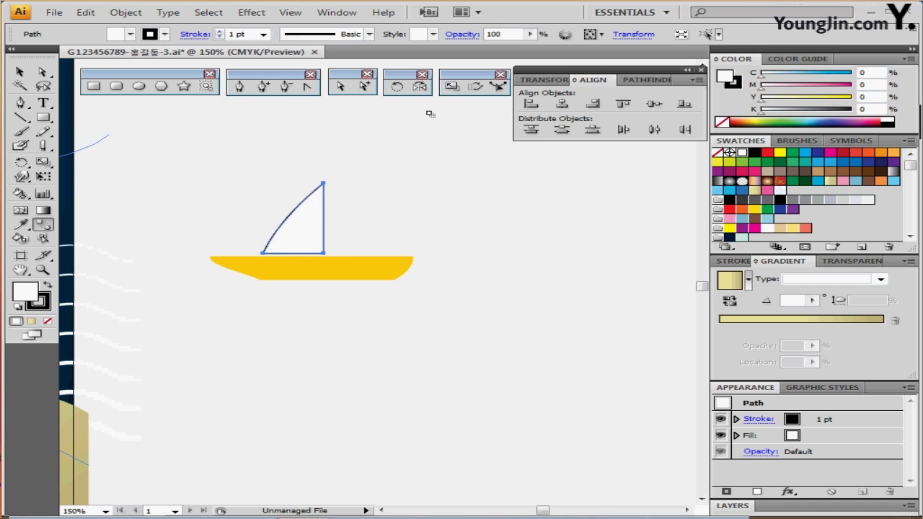
{"action": "double_click", "coordinate": [451, 86]}
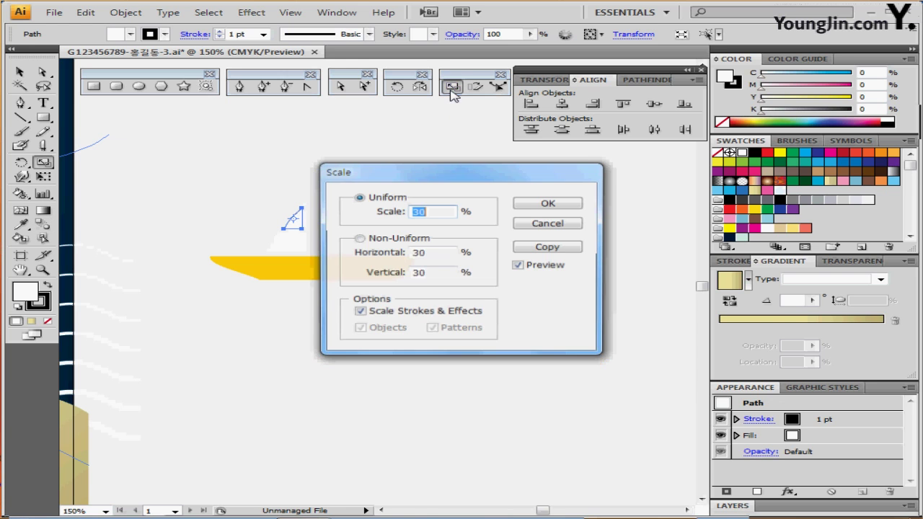
{"action": "type", "text": "60"}
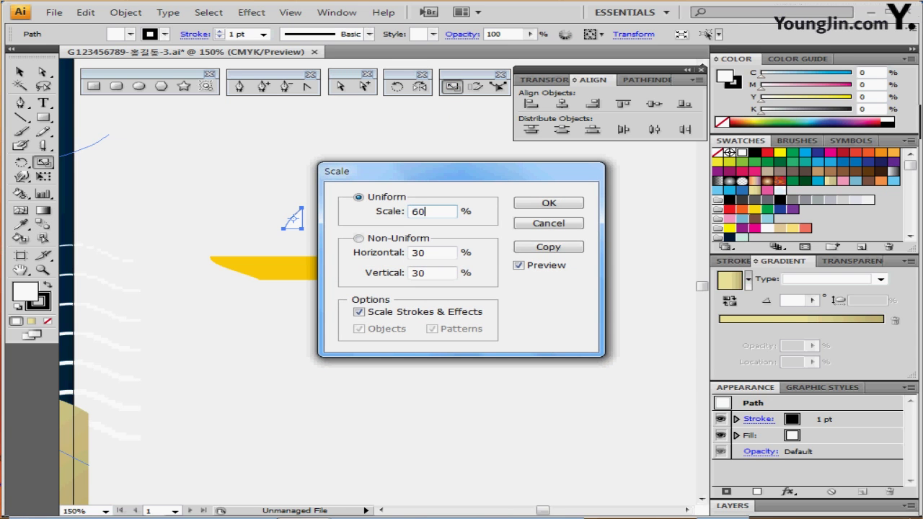
{"action": "left_click", "coordinate": [546, 249]}
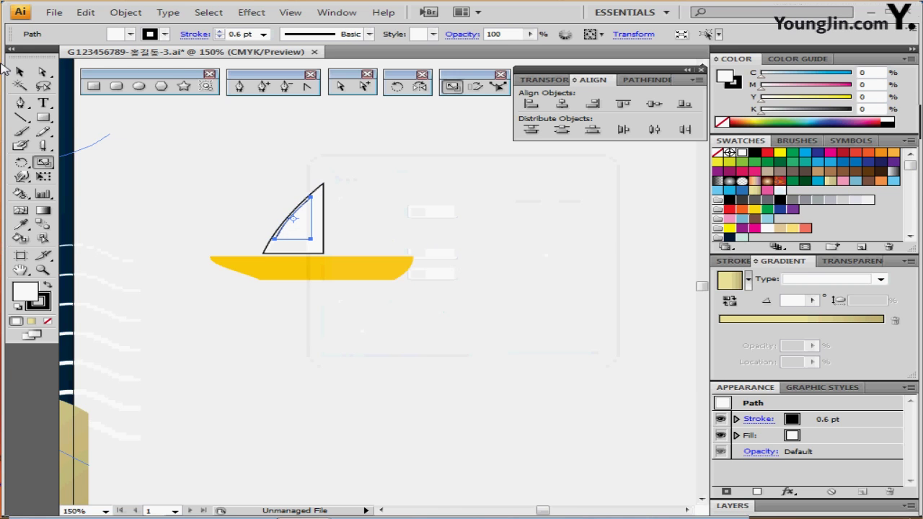
Reflect the smaller sail across the vertical axis and place it just right of the large sail
{"action": "double_click", "coordinate": [419, 87]}
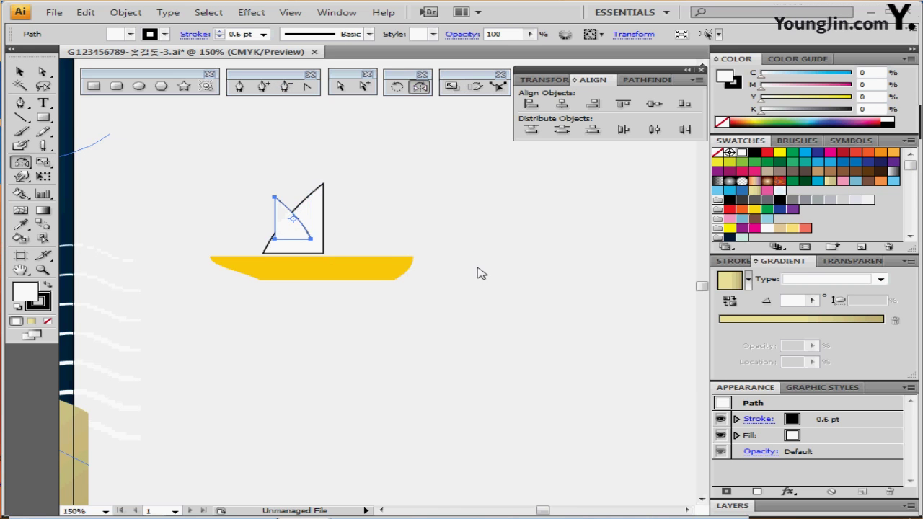
{"action": "key", "text": "Return"}
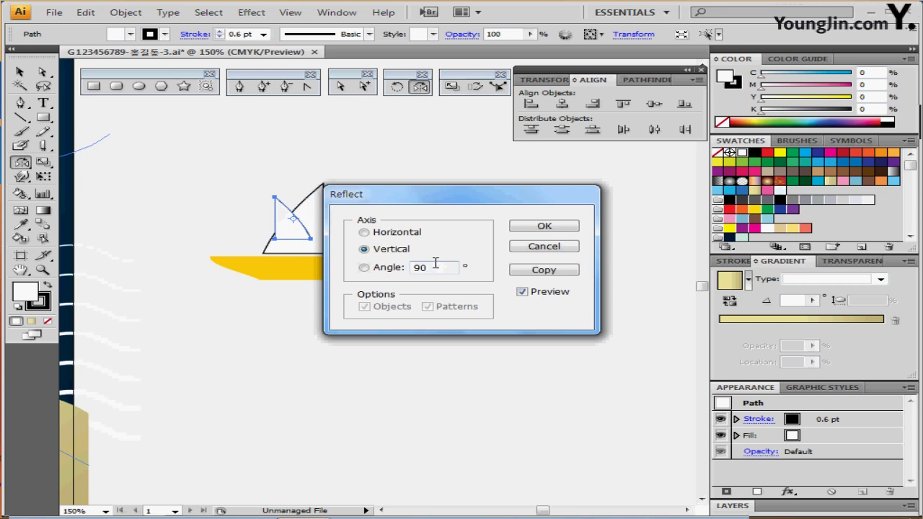
{"action": "left_click", "coordinate": [546, 226]}
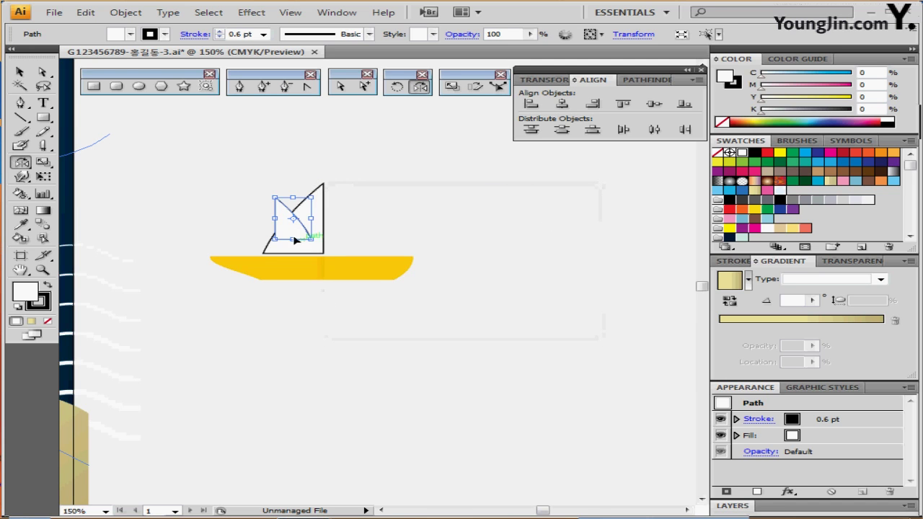
{"action": "left_click_drag", "start_coordinate": [296, 239], "coordinate": [388, 225]}
{"action": "left_click", "coordinate": [415, 210]}
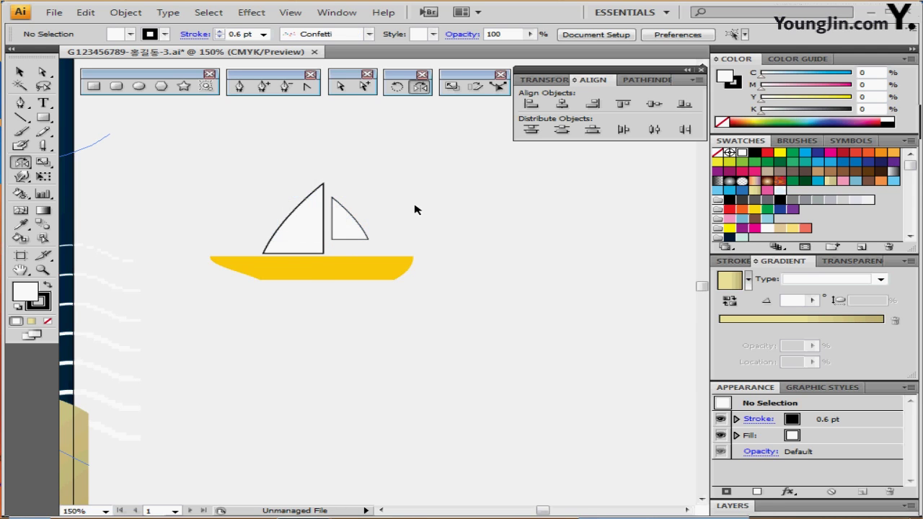
Align the bottom edges of the two sails
{"action": "left_click_drag", "start_coordinate": [410, 187], "coordinate": [318, 232]}
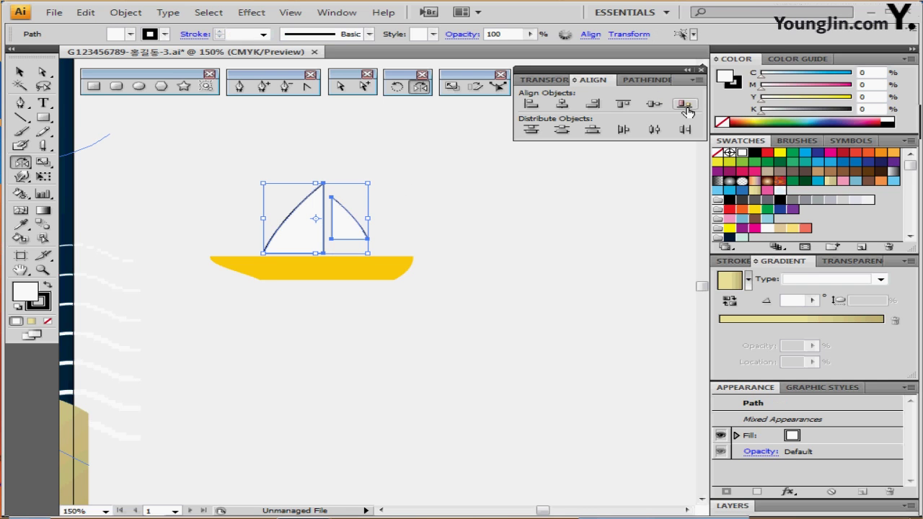
{"action": "left_click", "coordinate": [684, 104]}
{"action": "left_click", "coordinate": [428, 217]}
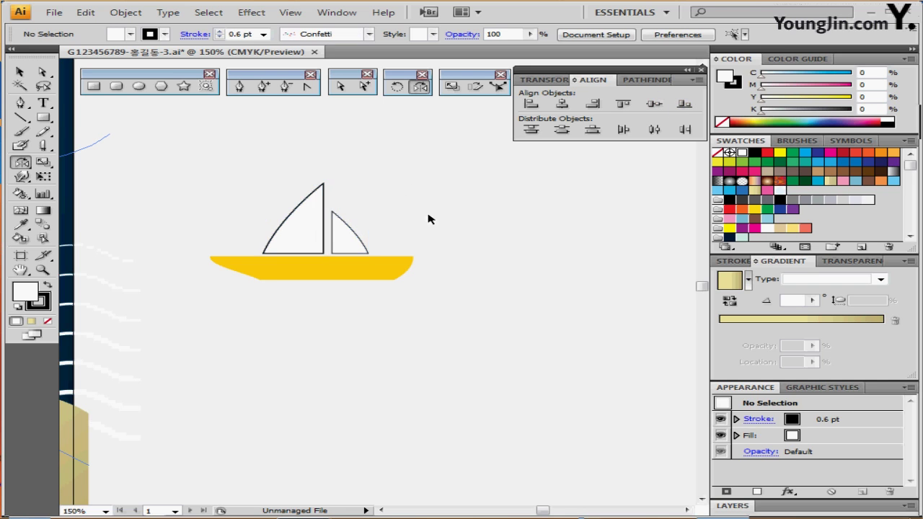
{"action": "left_click_drag", "start_coordinate": [427, 198], "coordinate": [312, 233]}
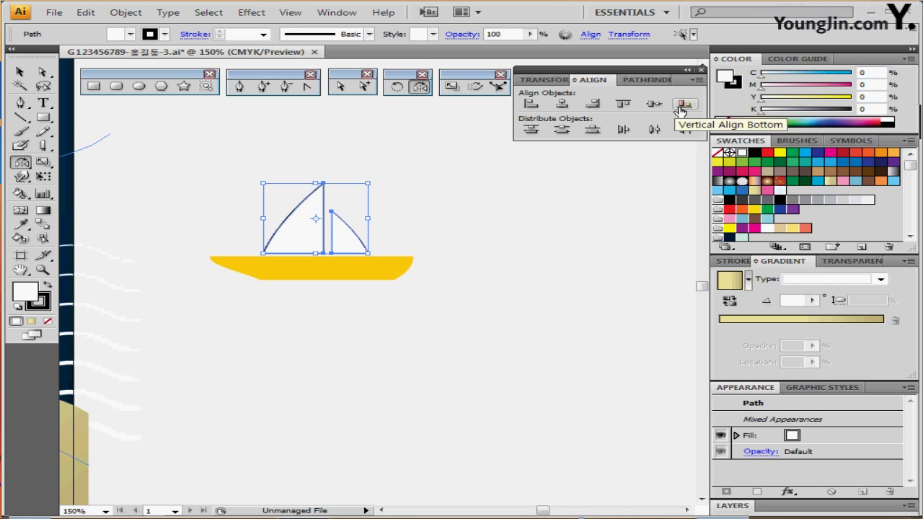
{"action": "left_click", "coordinate": [483, 220]}
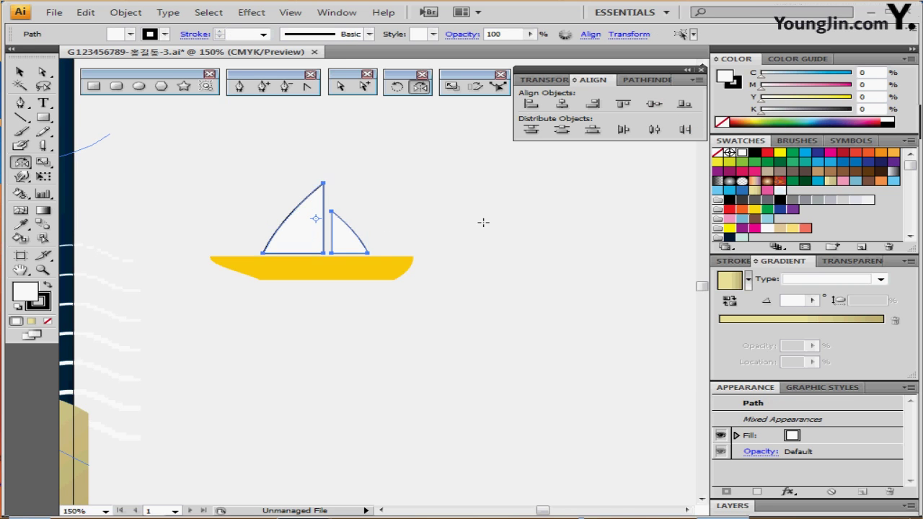
Remove the stroke from both sails, leaving only their white fill
{"action": "left_click_drag", "start_coordinate": [411, 250], "coordinate": [500, 267]}
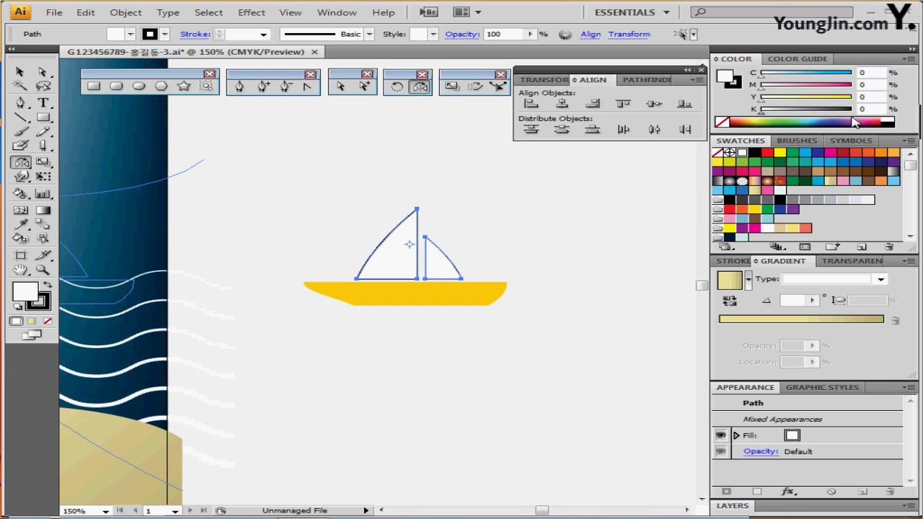
{"action": "left_click", "coordinate": [739, 84]}
{"action": "left_click", "coordinate": [722, 122]}
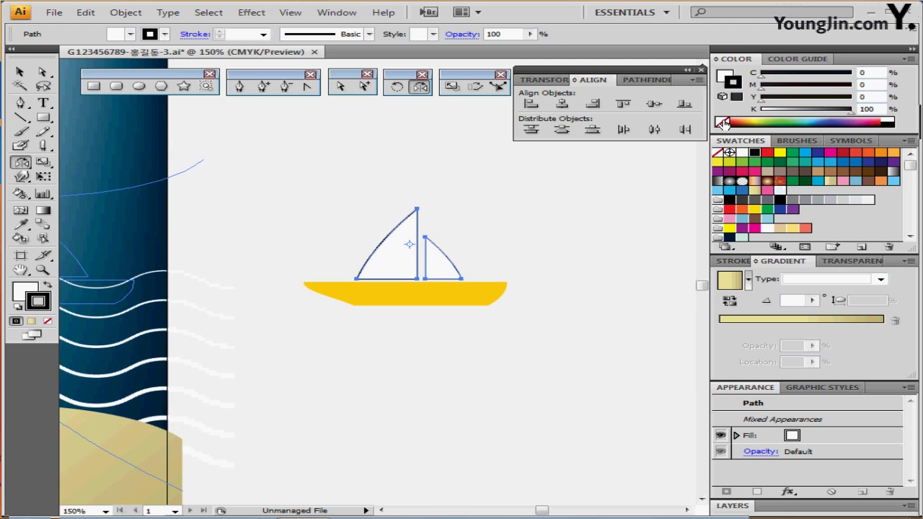
{"action": "left_click", "coordinate": [385, 177], "text": "ctrl"}
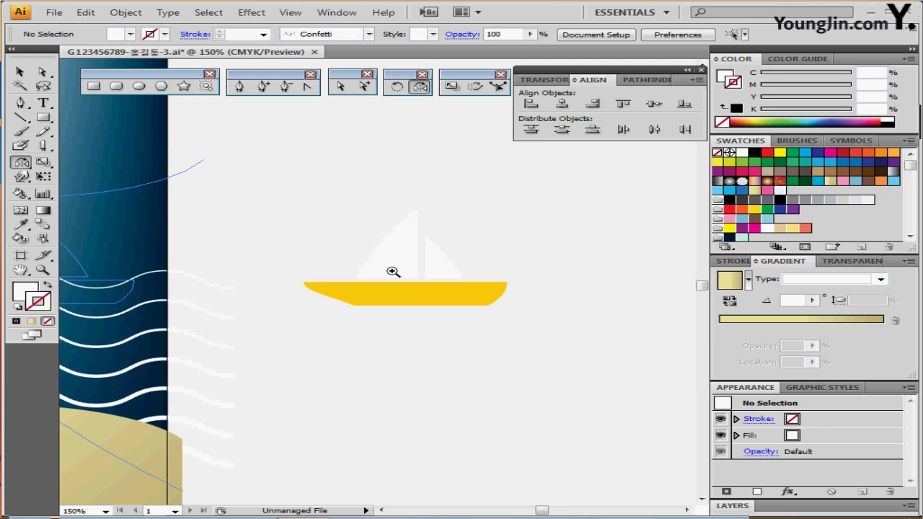
Move the complete sailboat onto the matching boat guide at the right side of the waves
{"action": "left_click", "coordinate": [397, 273], "text": "ctrl+alt"}
{"action": "left_click_drag", "start_coordinate": [359, 306], "coordinate": [523, 308]}
{"action": "left_click_drag", "start_coordinate": [492, 192], "coordinate": [638, 344]}
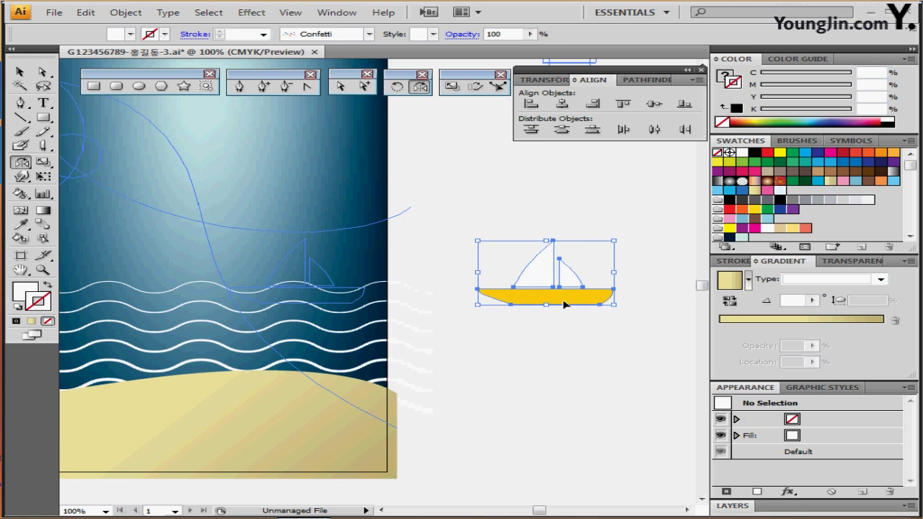
{"action": "left_click_drag", "start_coordinate": [552, 294], "coordinate": [385, 309]}
{"action": "key", "text": "space"}
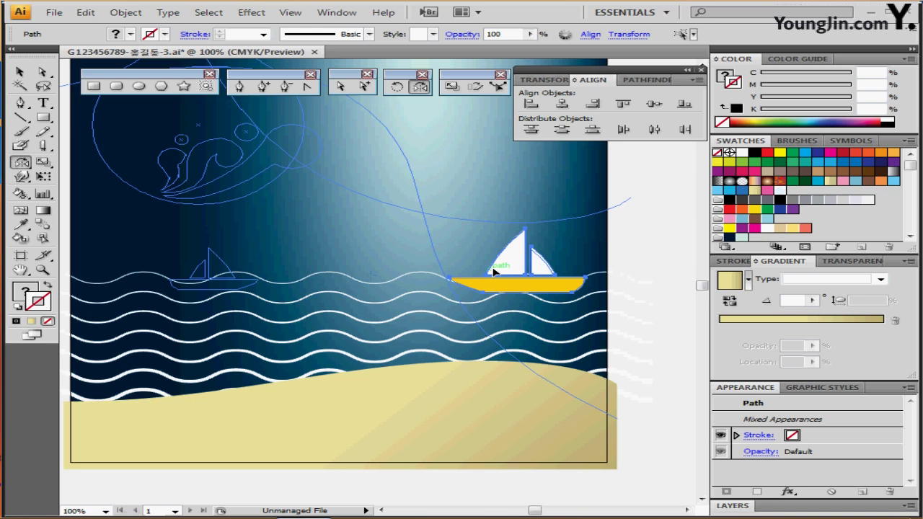
Make a horizontally mirrored copy of the sailboat, shrink it and fit it to the small boat guide on the left waves
{"action": "left_click_drag", "start_coordinate": [507, 274], "coordinate": [254, 275]}
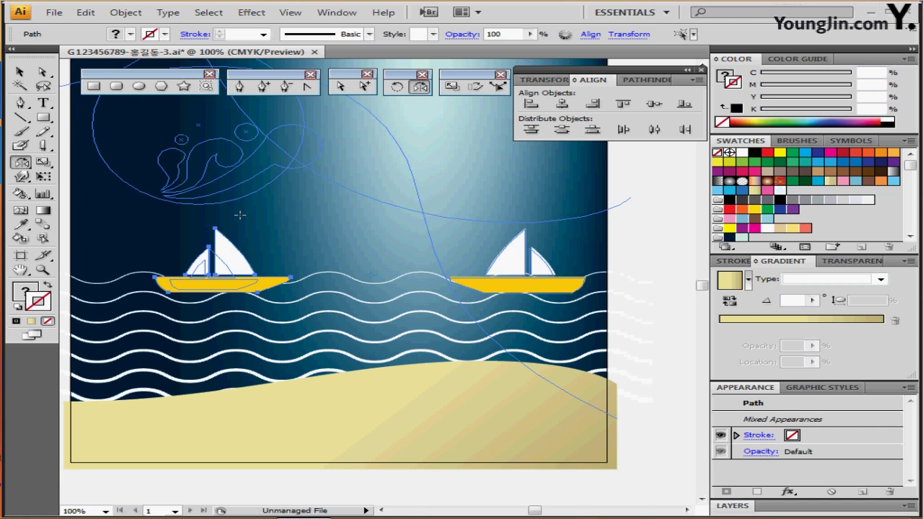
{"action": "key", "text": "ctrl"}
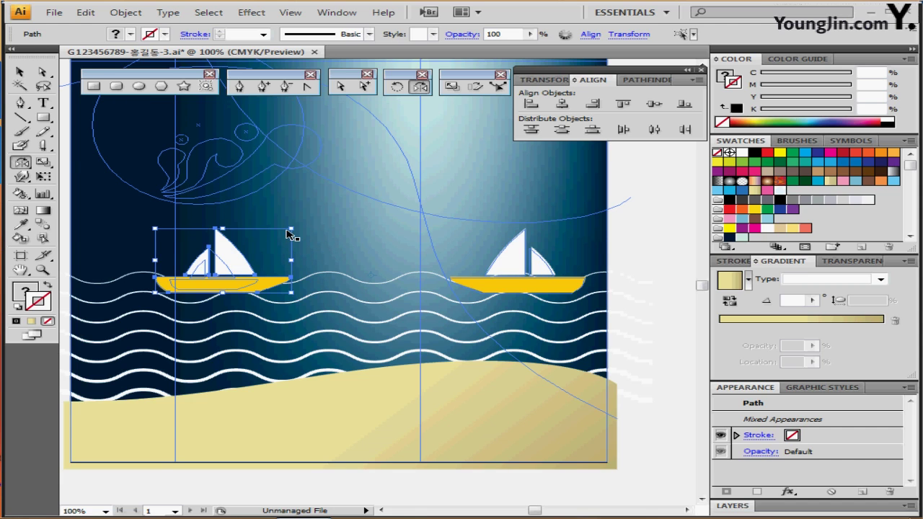
{"action": "left_click_drag", "start_coordinate": [289, 231], "coordinate": [249, 249]}
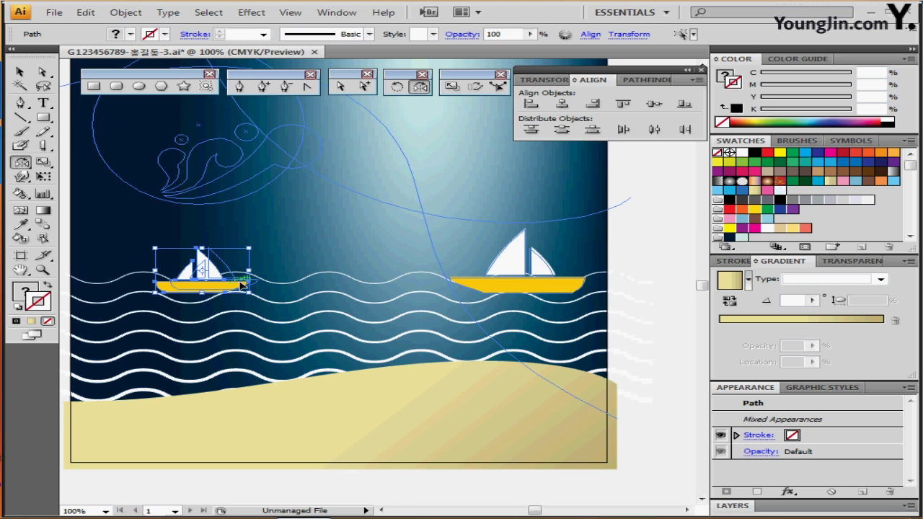
{"action": "left_click_drag", "start_coordinate": [232, 287], "coordinate": [255, 287]}
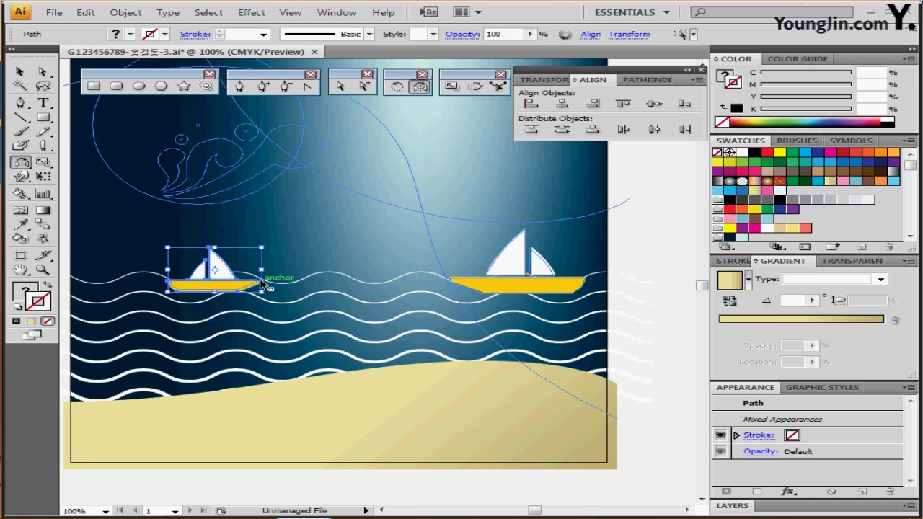
Hide the sketch guides over the seascape, keeping the small left sailboat selected
{"action": "key", "text": "ctrl+semicolon"}
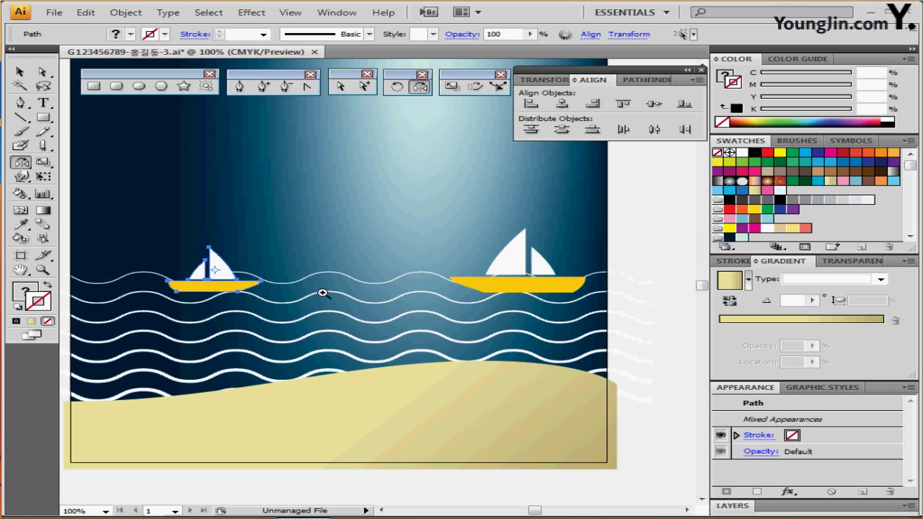
{"action": "left_click", "coordinate": [246, 286], "text": "ctrl"}
{"action": "left_click_drag", "start_coordinate": [282, 269], "coordinate": [238, 246]}
{"action": "left_click_drag", "start_coordinate": [169, 255], "coordinate": [276, 261]}
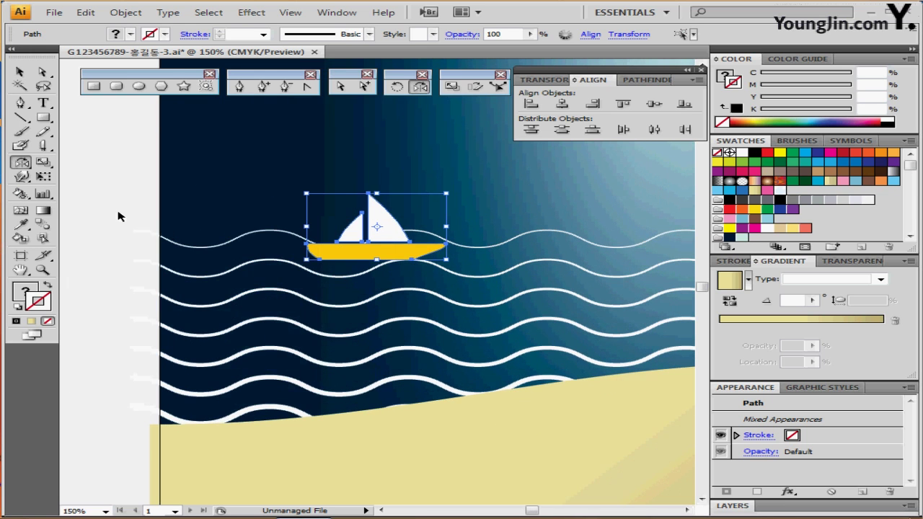
Fill the hull of the small sailboat with the orange swatch C 0, M 50, Y 100, K 10
{"action": "left_click", "coordinate": [311, 235]}
{"action": "left_click", "coordinate": [377, 251]}
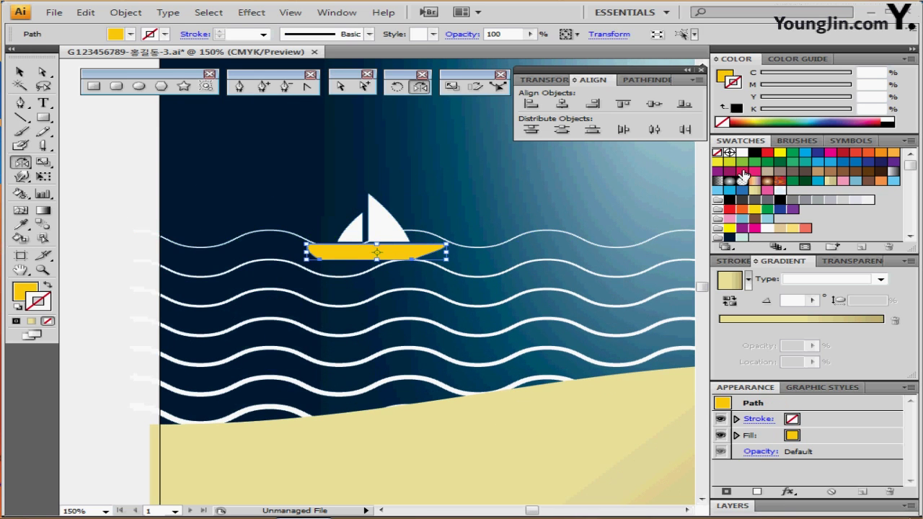
{"action": "left_click", "coordinate": [720, 79]}
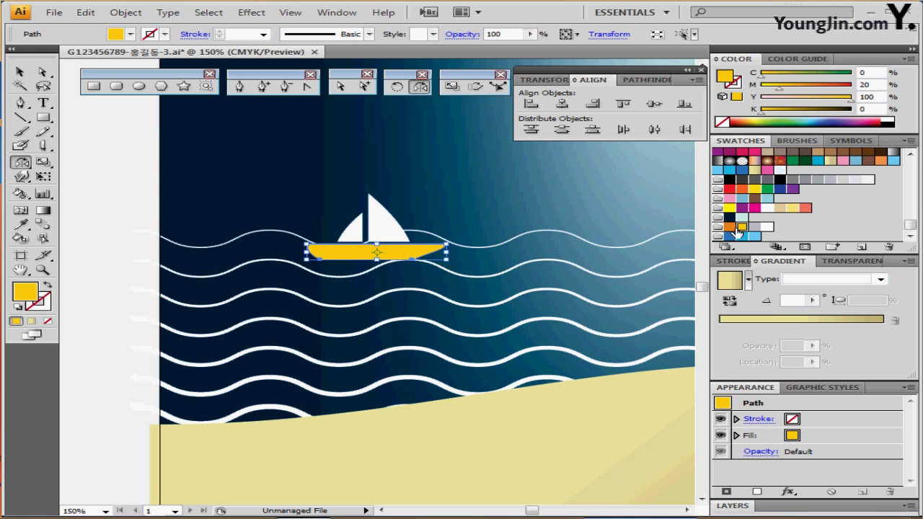
{"action": "left_click", "coordinate": [730, 228]}
{"action": "left_click", "coordinate": [729, 226]}
Fill both sails of the small sailboat with the grey 30% black swatch
{"action": "left_click", "coordinate": [353, 229]}
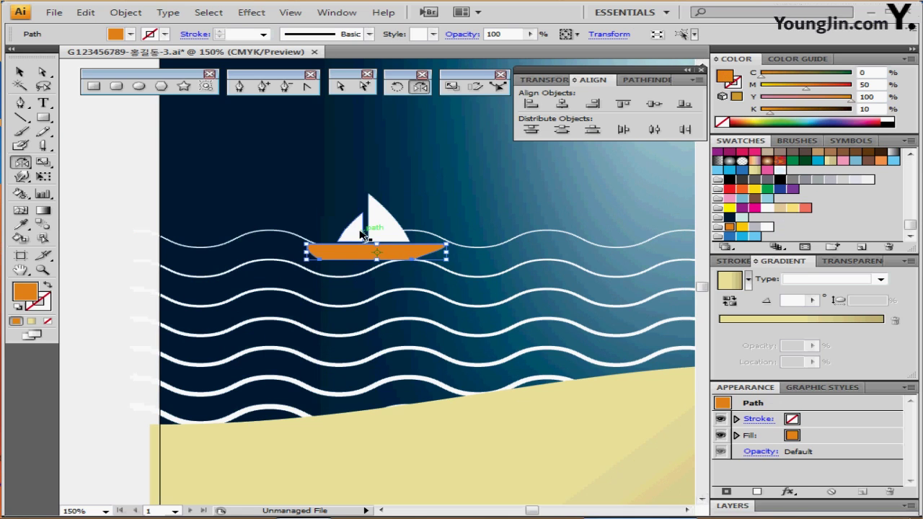
{"action": "left_click", "coordinate": [401, 232], "text": "shift"}
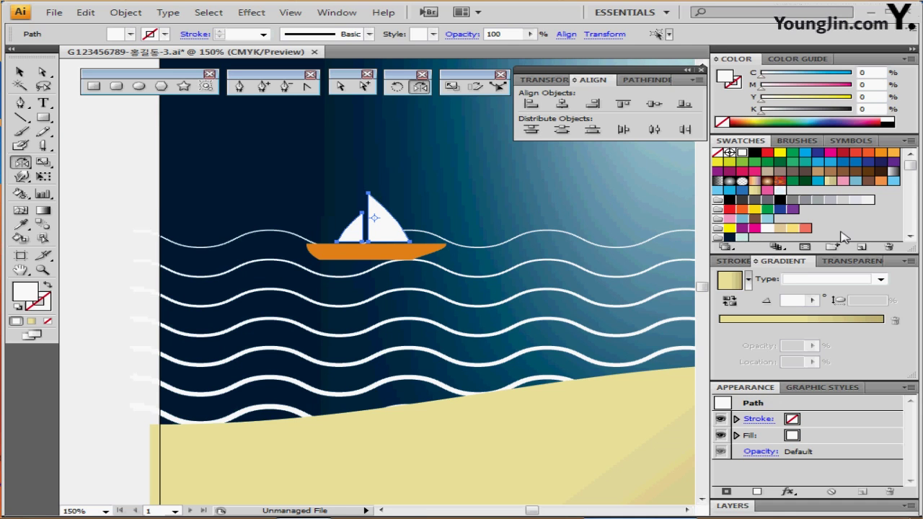
{"action": "left_click_drag", "start_coordinate": [911, 165], "coordinate": [910, 177]}
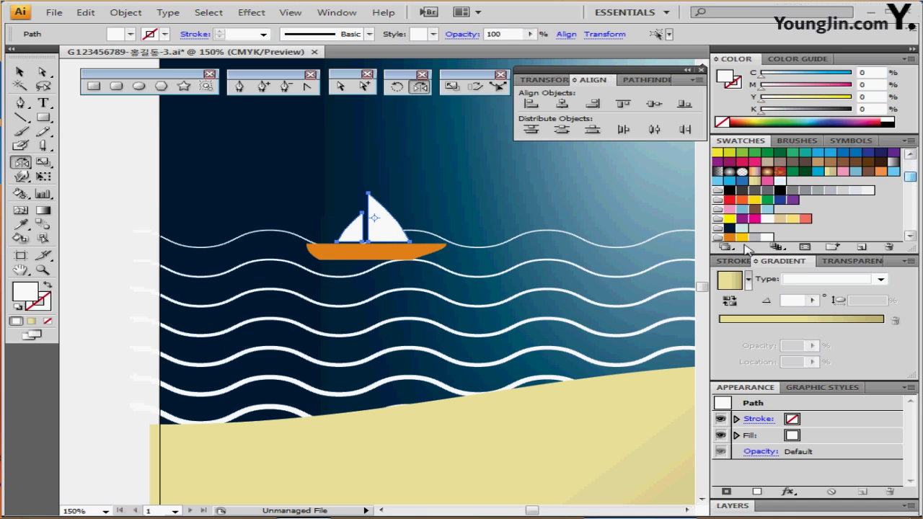
{"action": "left_click", "coordinate": [756, 237]}
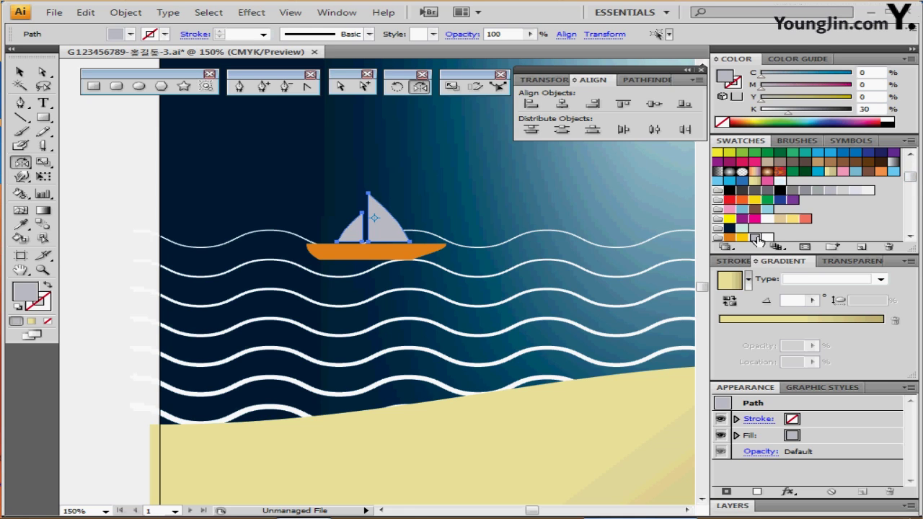
Release the two long curved guides crossing the sky into editable paths and hide the remaining guides
{"action": "left_click", "coordinate": [406, 251]}
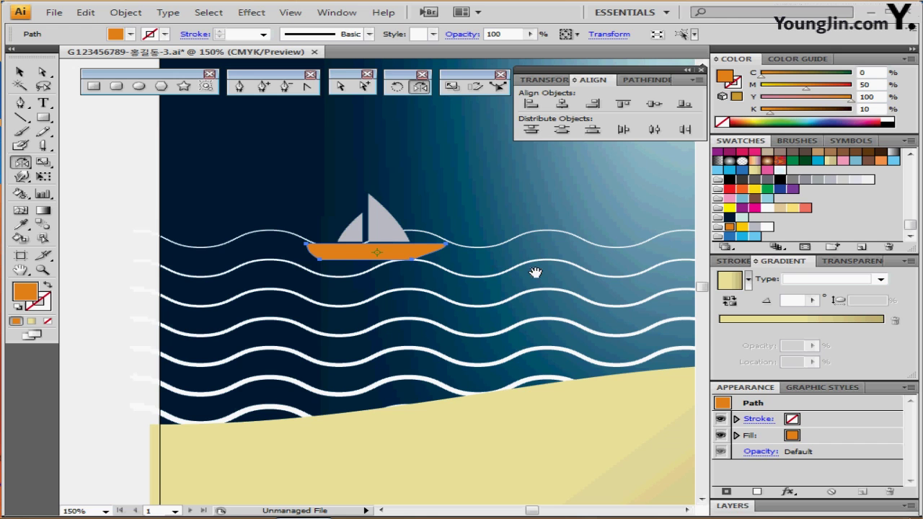
{"action": "left_click", "coordinate": [514, 278], "text": "alt"}
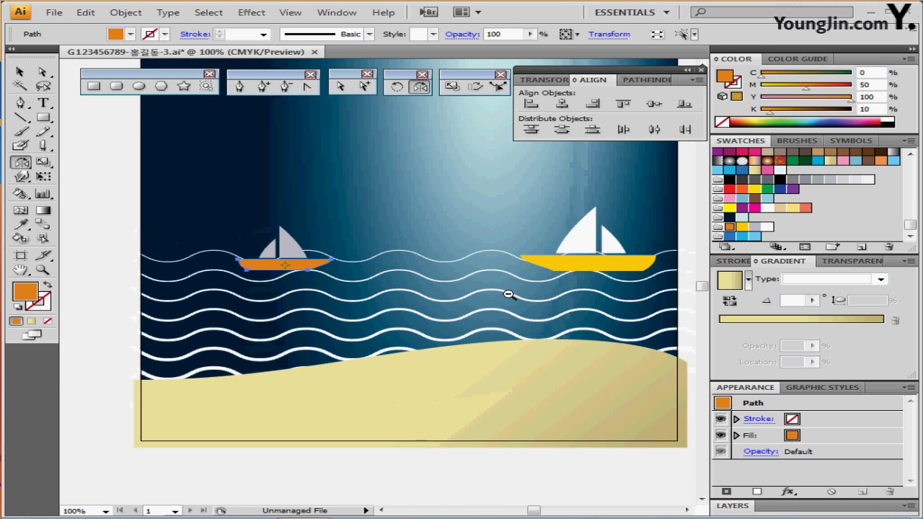
{"action": "left_click", "coordinate": [509, 294], "text": "alt"}
{"action": "left_click_drag", "start_coordinate": [444, 274], "coordinate": [418, 350]}
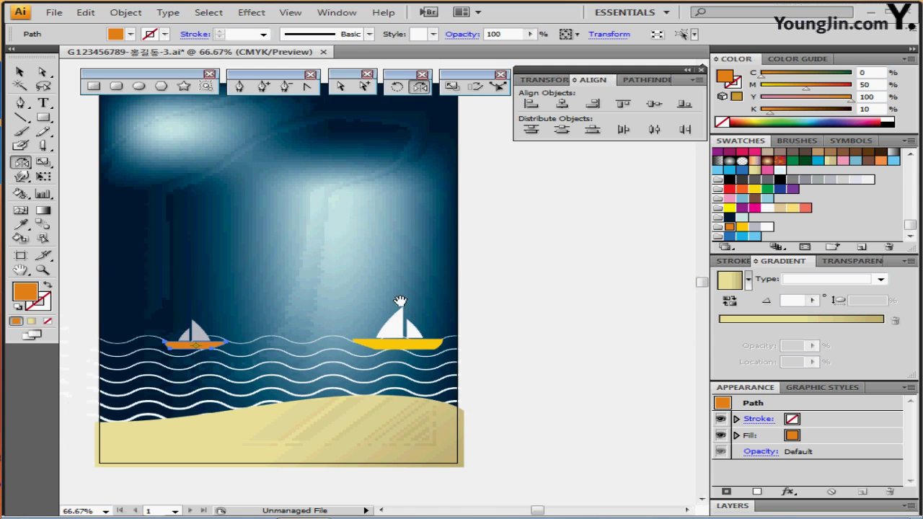
{"action": "left_click_drag", "start_coordinate": [401, 302], "coordinate": [422, 304]}
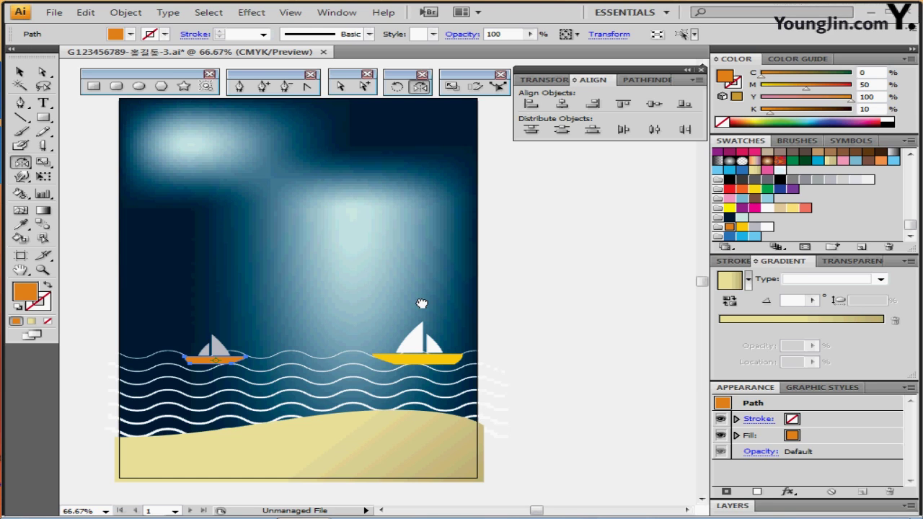
{"action": "left_click_drag", "start_coordinate": [422, 301], "coordinate": [422, 296]}
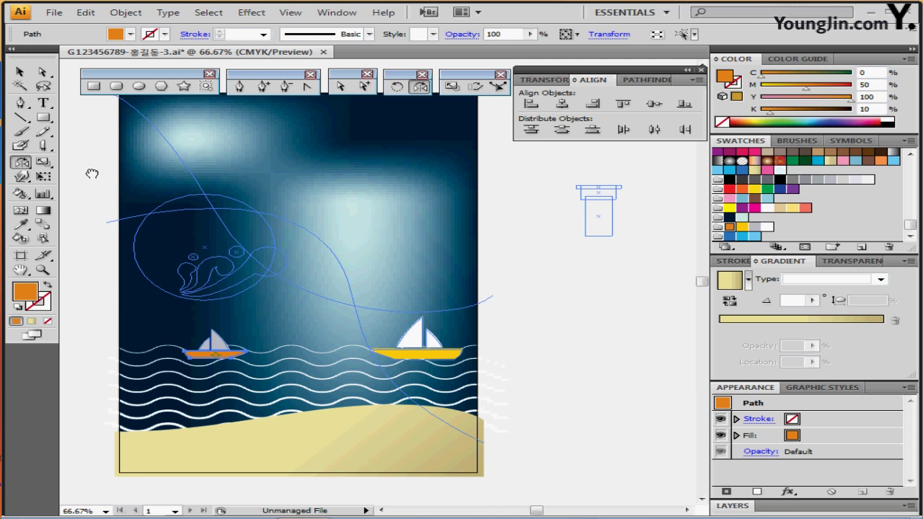
{"action": "left_click_drag", "start_coordinate": [93, 174], "coordinate": [109, 216]}
{"action": "left_click_drag", "start_coordinate": [102, 116], "coordinate": [130, 273]}
{"action": "key", "text": "ctrl+alt+5"}
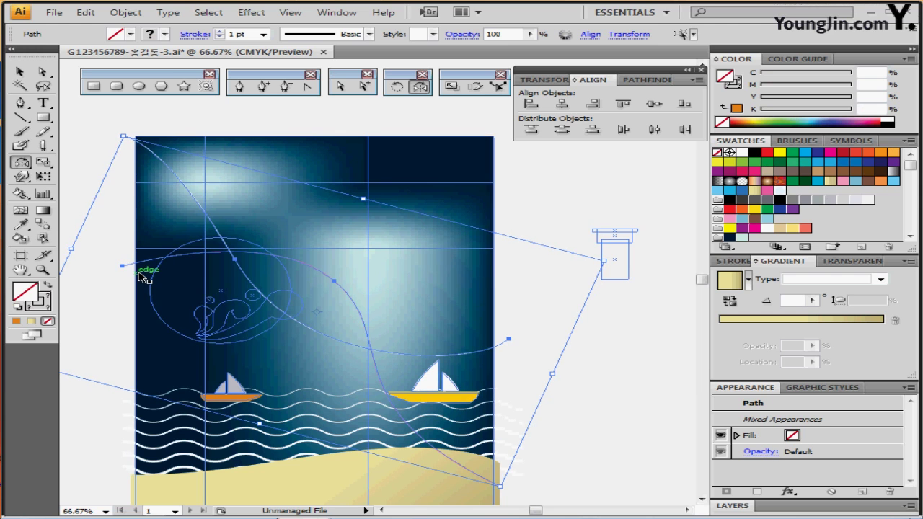
{"action": "key", "text": "ctrl+;"}
{"action": "scroll", "coordinate": [140, 226], "scroll_direction": "down", "scroll_amount": 1}
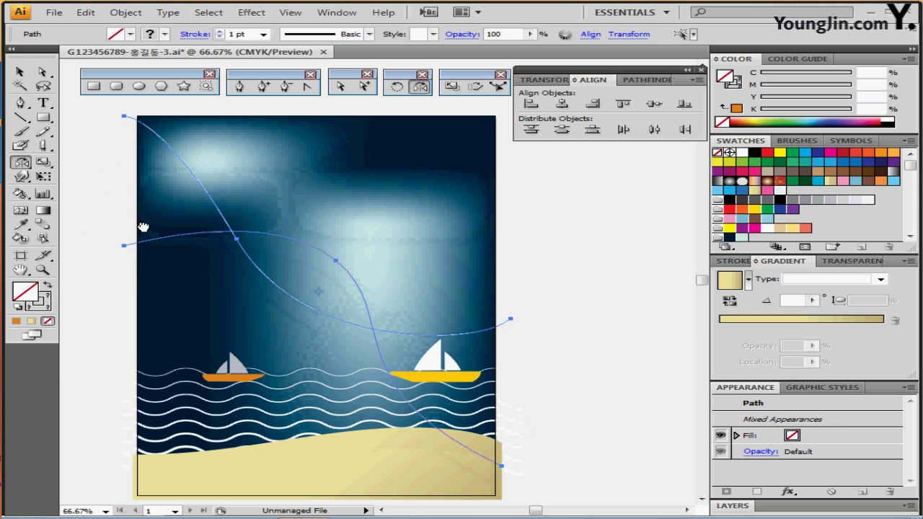
{"action": "scroll", "coordinate": [128, 221], "scroll_direction": "right", "scroll_amount": 1}
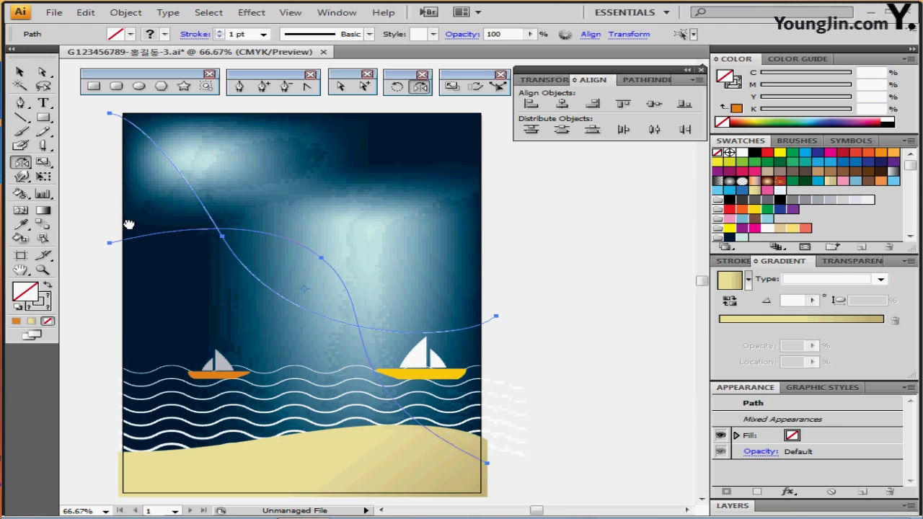
Check the stroke colour and weight of the white curve and the pink curve across the sky
{"action": "left_click", "coordinate": [95, 134], "text": "ctrl"}
{"action": "left_click", "coordinate": [182, 173], "text": "ctrl"}
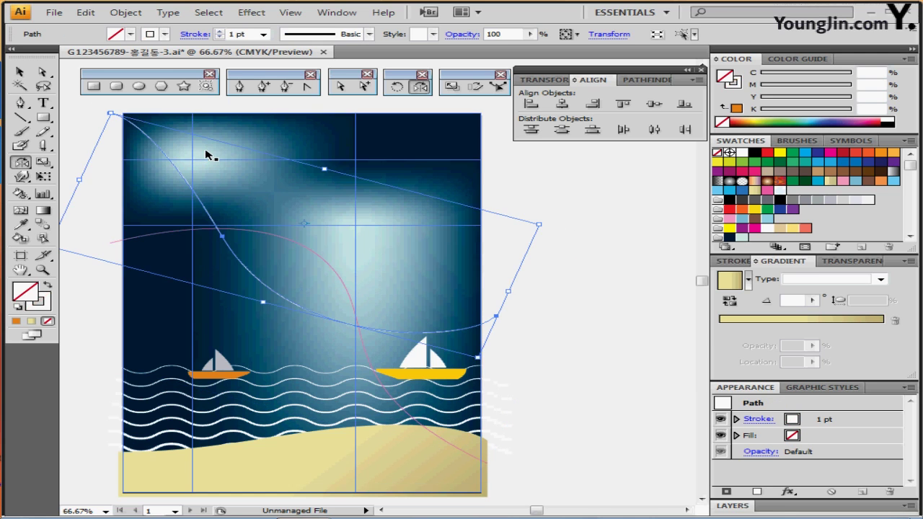
{"action": "left_click", "coordinate": [735, 82]}
{"action": "left_click", "coordinate": [864, 85]}
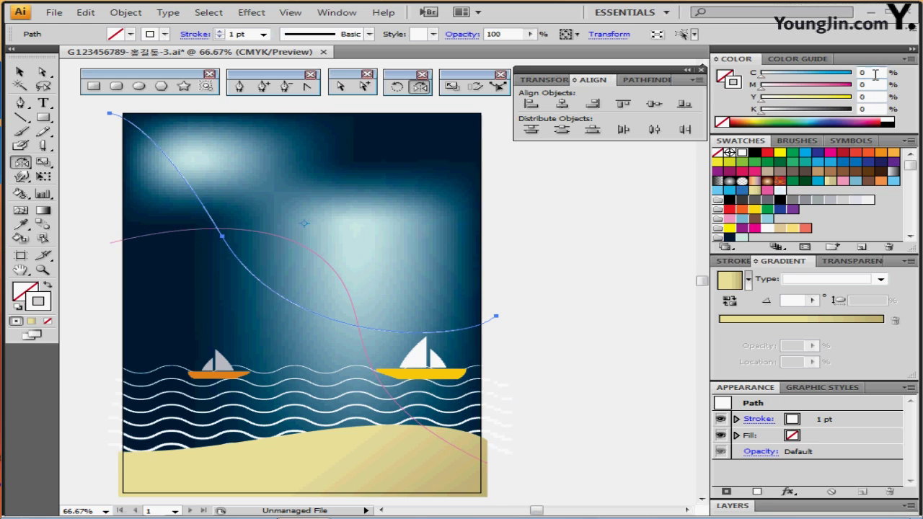
{"action": "left_click", "coordinate": [728, 263]}
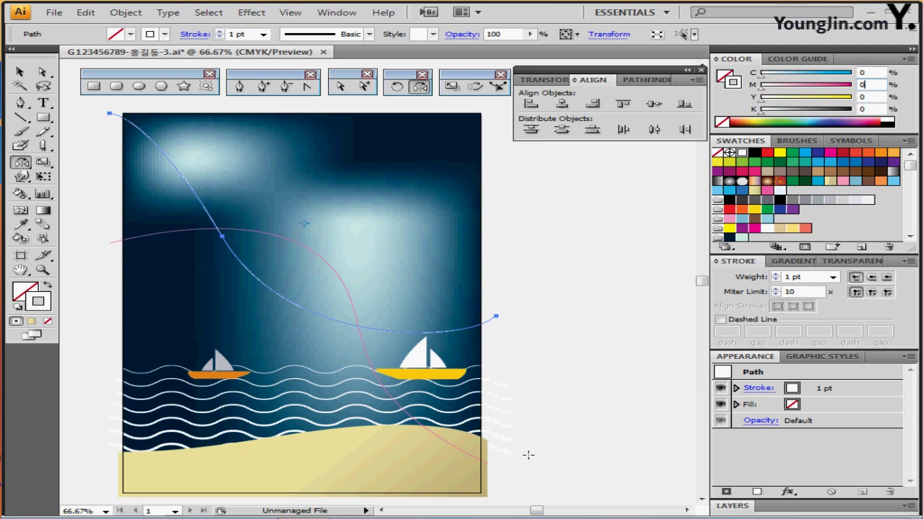
{"action": "left_click", "coordinate": [127, 239], "text": "ctrl"}
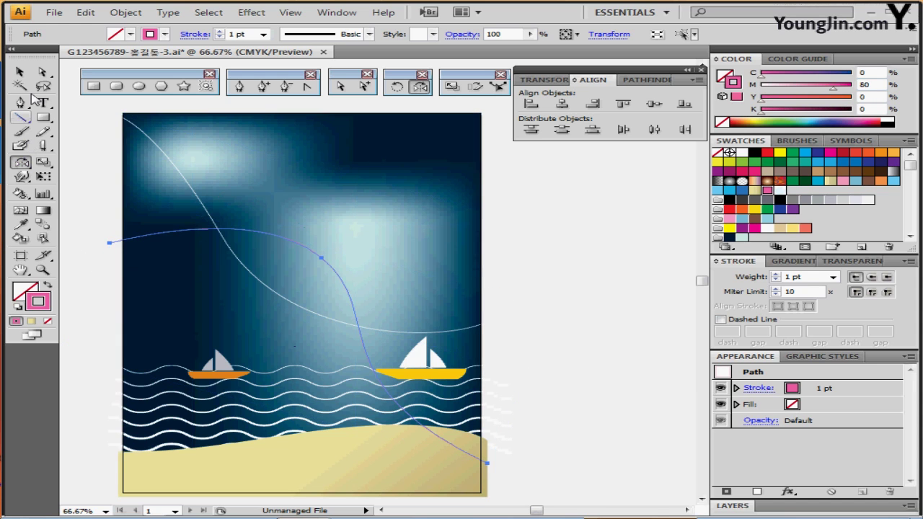
{"action": "left_click", "coordinate": [42, 86]}
{"action": "left_click", "coordinate": [878, 85]}
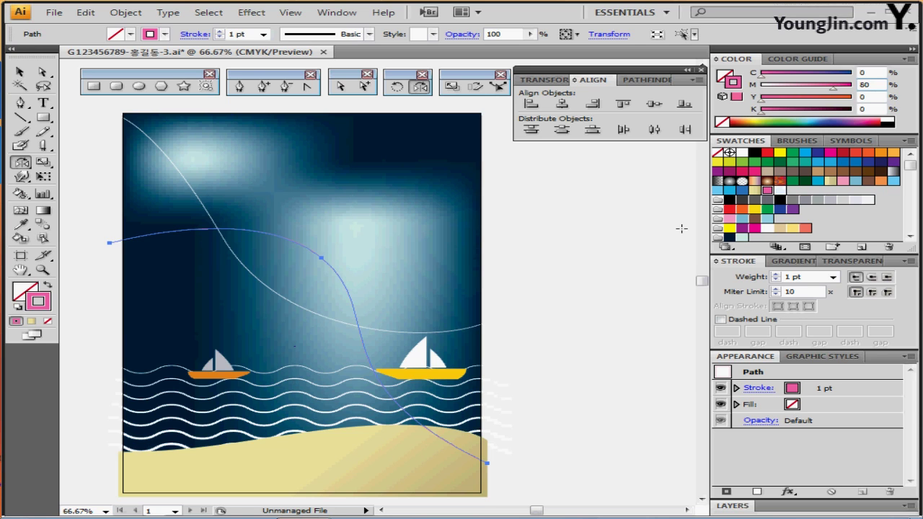
{"action": "left_click", "coordinate": [566, 314]}
Select the white curve together with the pink curve and make a blend between them
{"action": "left_click", "coordinate": [488, 323], "text": "ctrl+shift"}
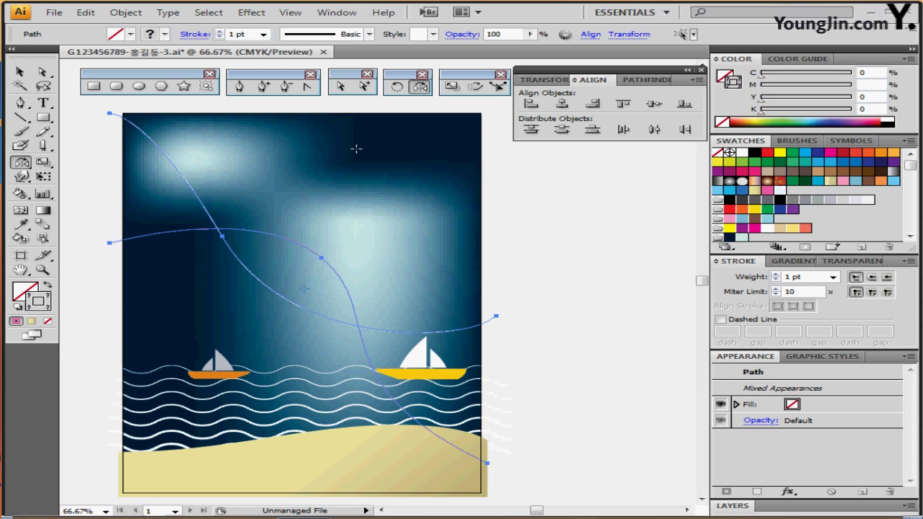
{"action": "left_click", "coordinate": [125, 13]}
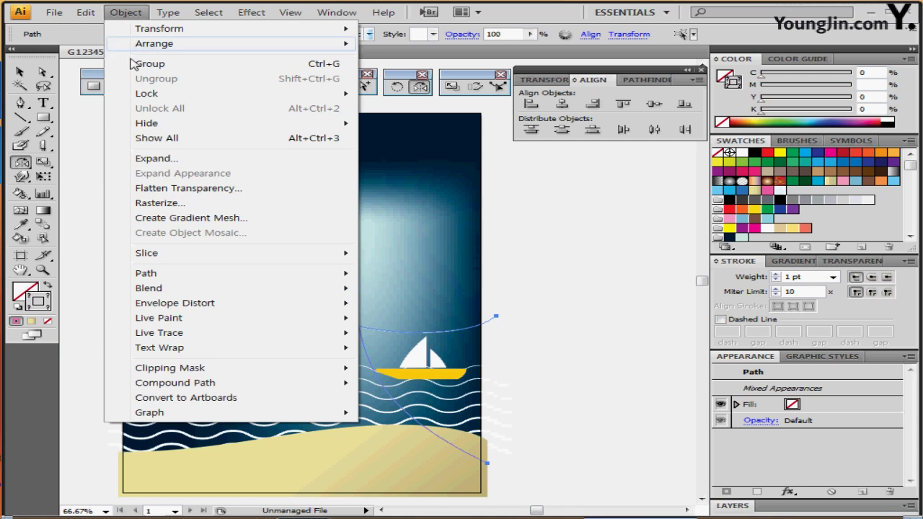
{"action": "mouse_move", "coordinate": [332, 288]}
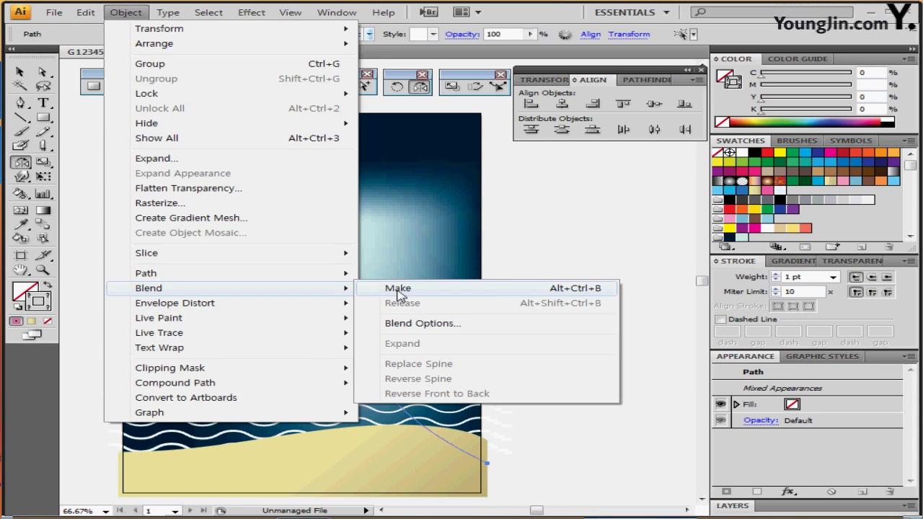
{"action": "left_click", "coordinate": [401, 292]}
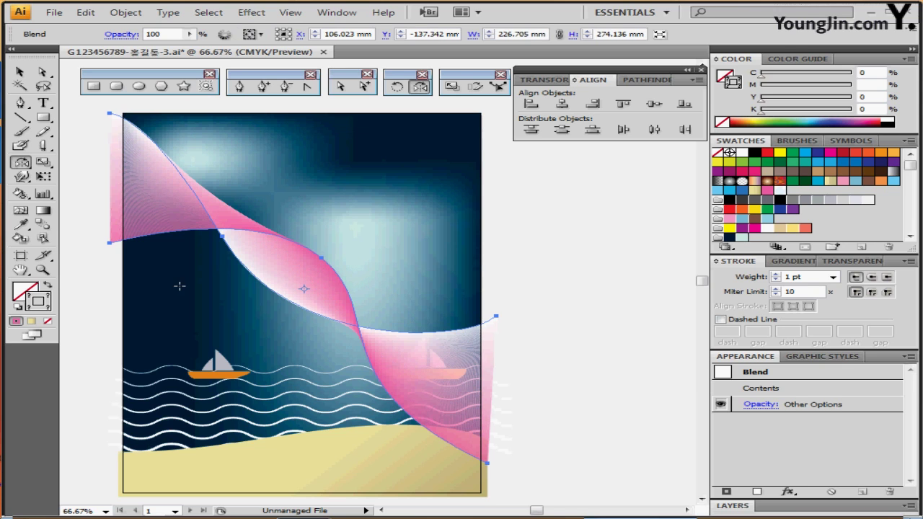
Set the spacing of the curve blend to Specified Steps with a value of 20
{"action": "double_click", "coordinate": [44, 227]}
{"action": "left_click_drag", "start_coordinate": [422, 223], "coordinate": [537, 172]}
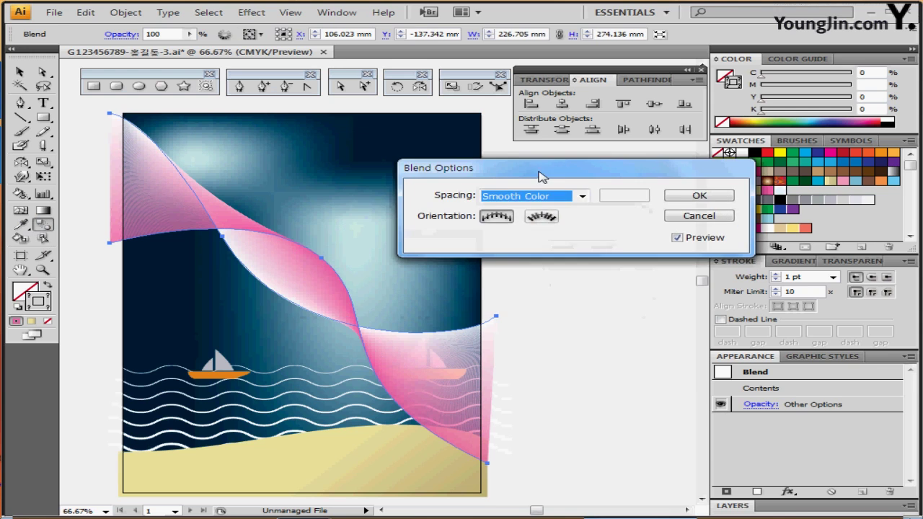
{"action": "left_click", "coordinate": [563, 199]}
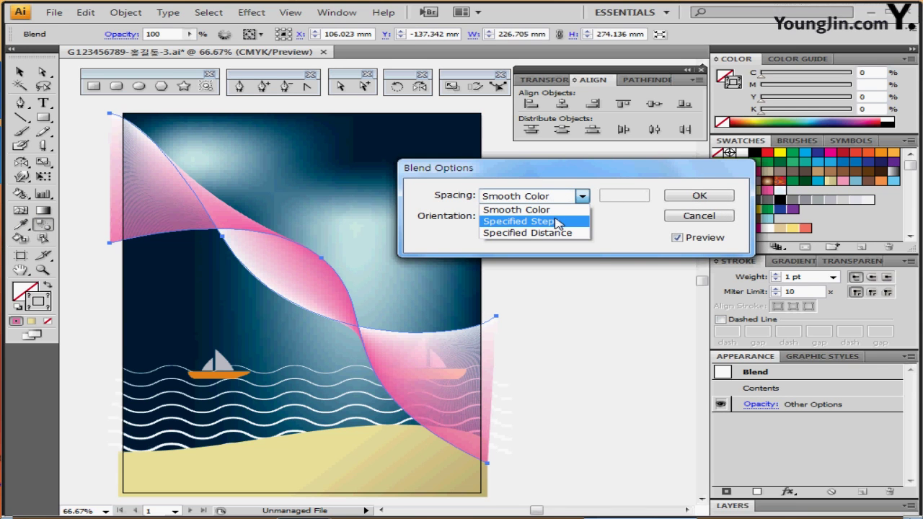
{"action": "left_click", "coordinate": [558, 224]}
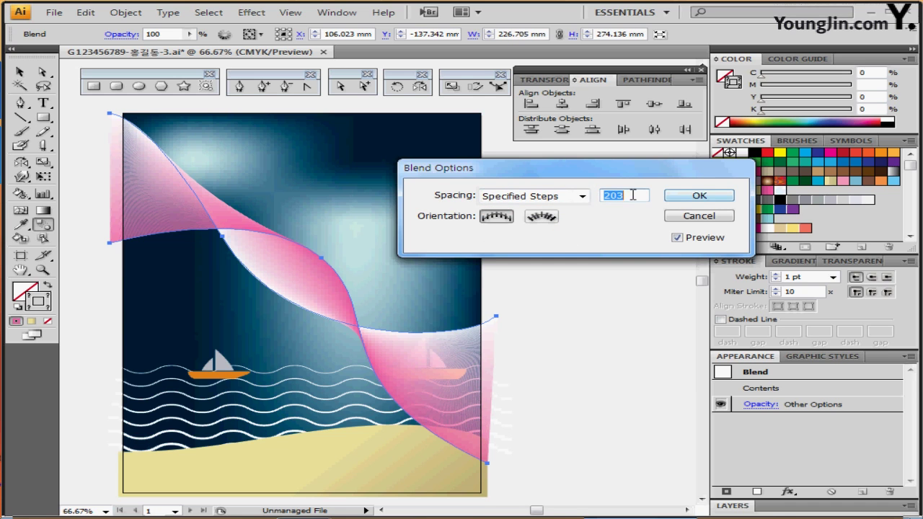
{"action": "type", "text": "0"}
{"action": "key", "text": "BackSpace"}
{"action": "type", "text": "20"}
{"action": "key", "text": "Return"}
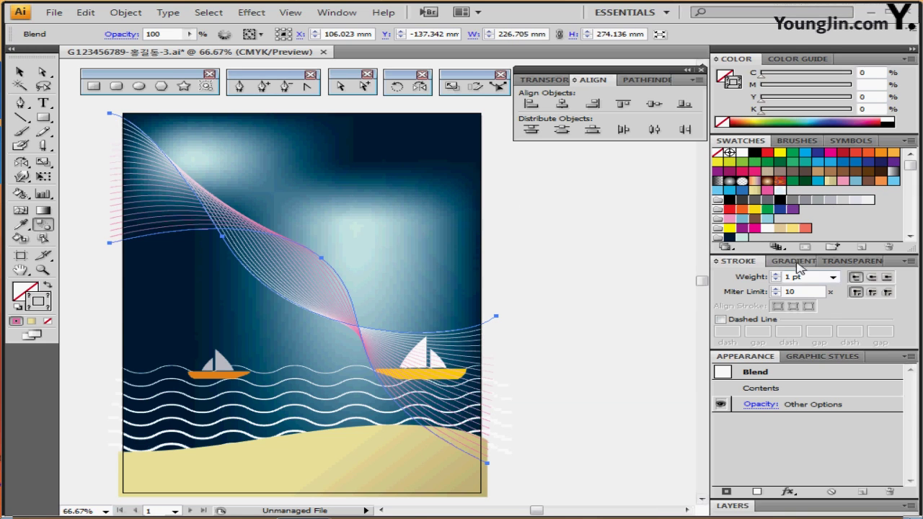
Set the opacity of the blended curves to 80% and deselect them
{"action": "left_click", "coordinate": [840, 262]}
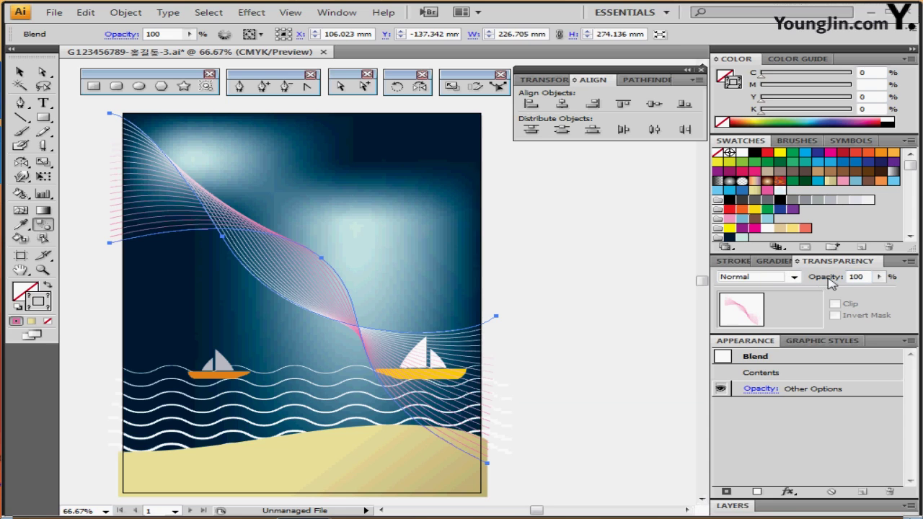
{"action": "left_click", "coordinate": [830, 280]}
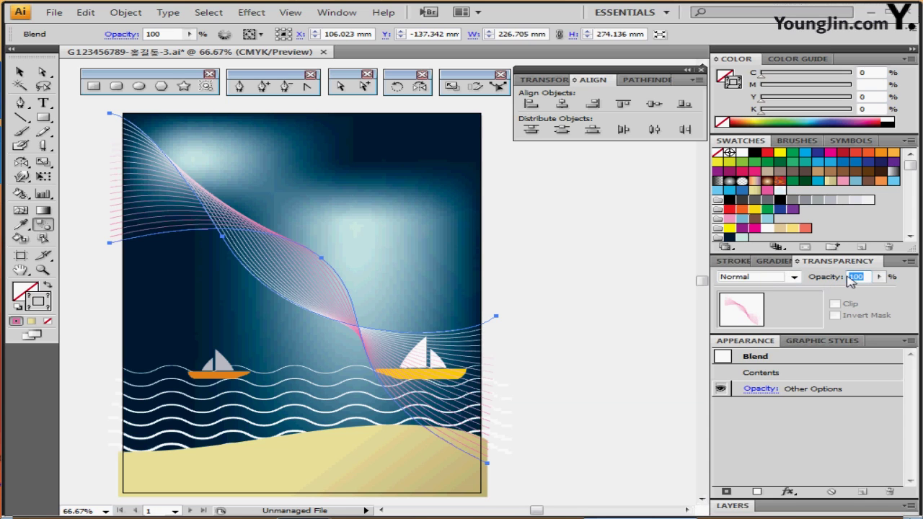
{"action": "type", "text": "80"}
{"action": "key", "text": "Return"}
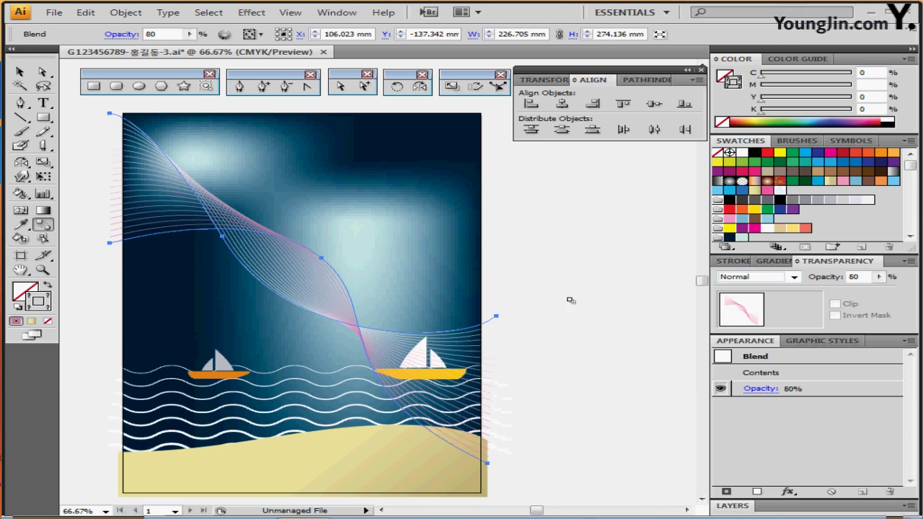
{"action": "left_click", "coordinate": [592, 295]}
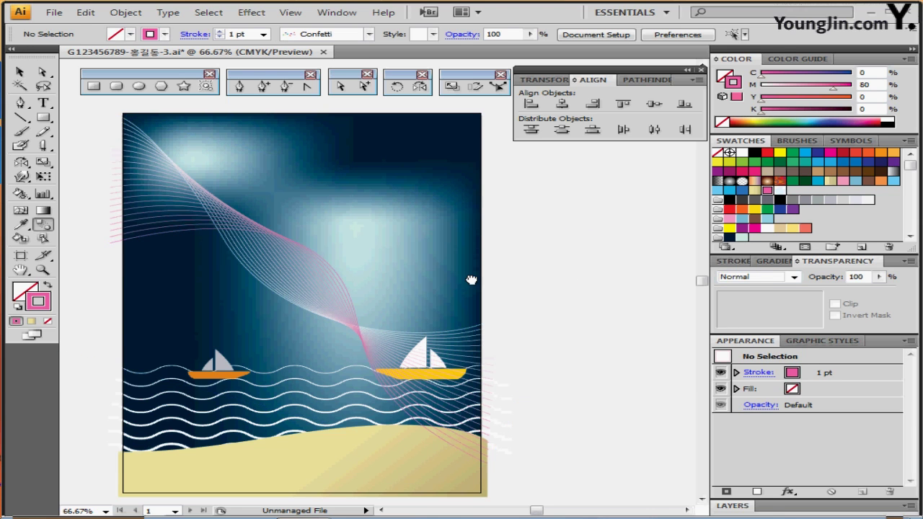
Activate the Ellipse tool and open the Decorative_Scatter brush library
{"action": "left_click_drag", "start_coordinate": [469, 279], "coordinate": [438, 282]}
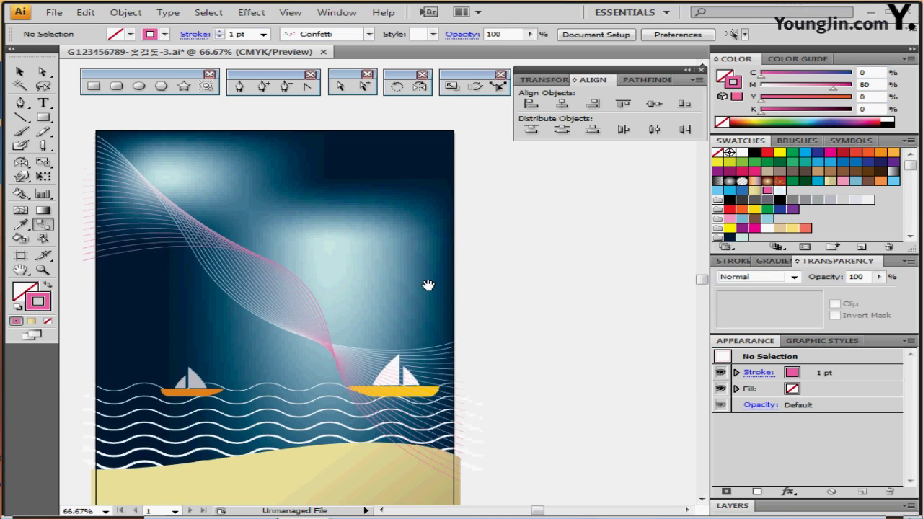
{"action": "left_click", "coordinate": [138, 87]}
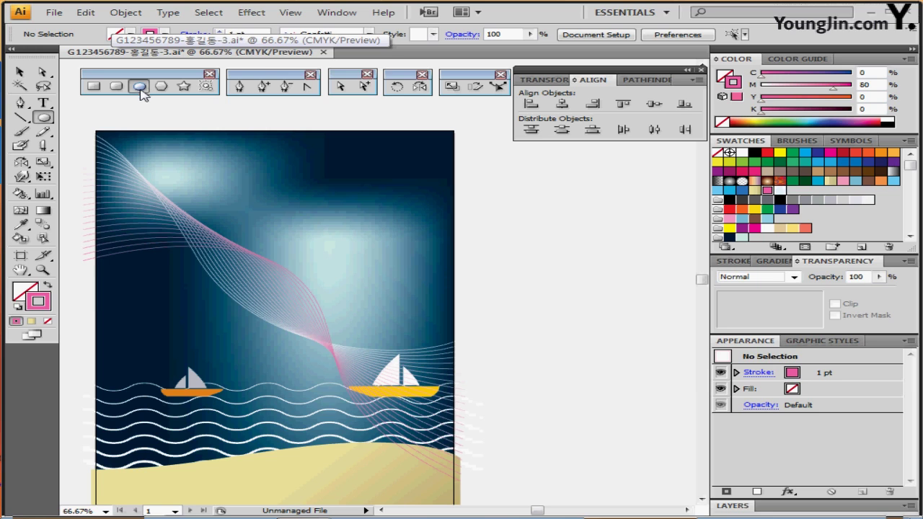
{"action": "left_click", "coordinate": [368, 34]}
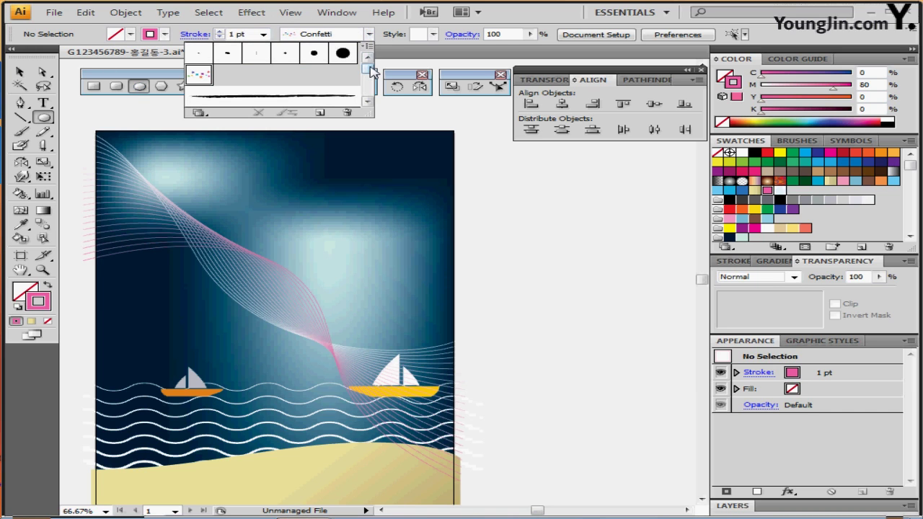
{"action": "left_click", "coordinate": [199, 112]}
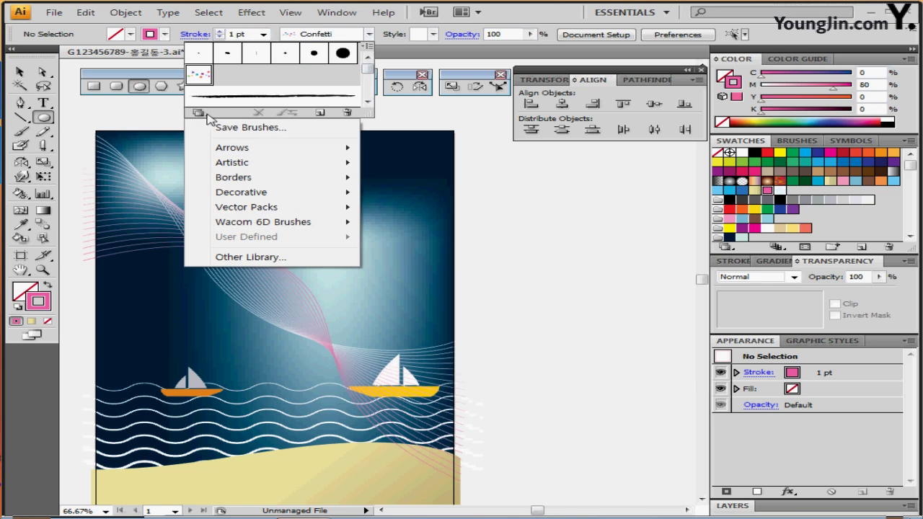
{"action": "mouse_move", "coordinate": [258, 166]}
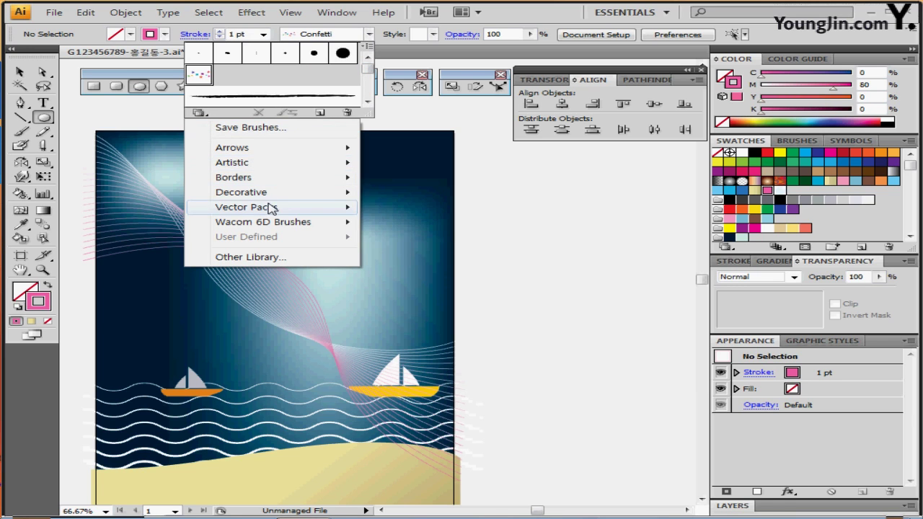
{"action": "mouse_move", "coordinate": [271, 207]}
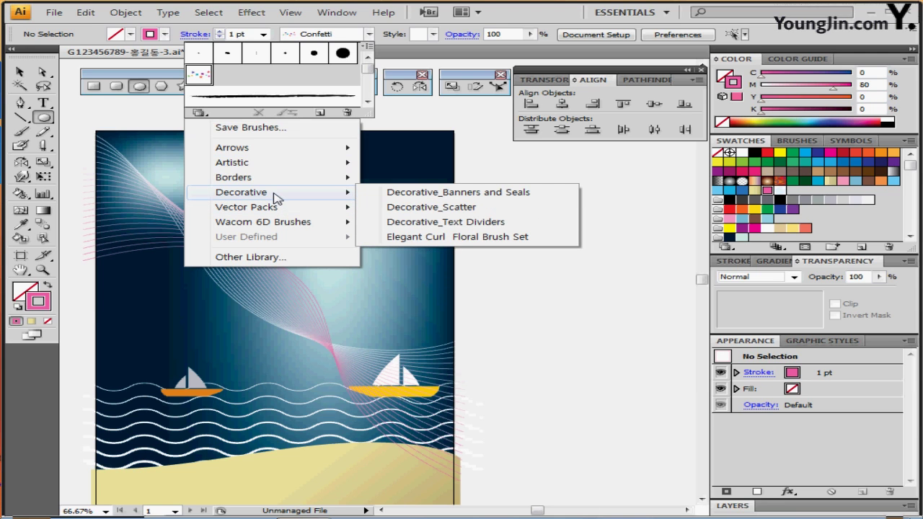
{"action": "left_click", "coordinate": [431, 208]}
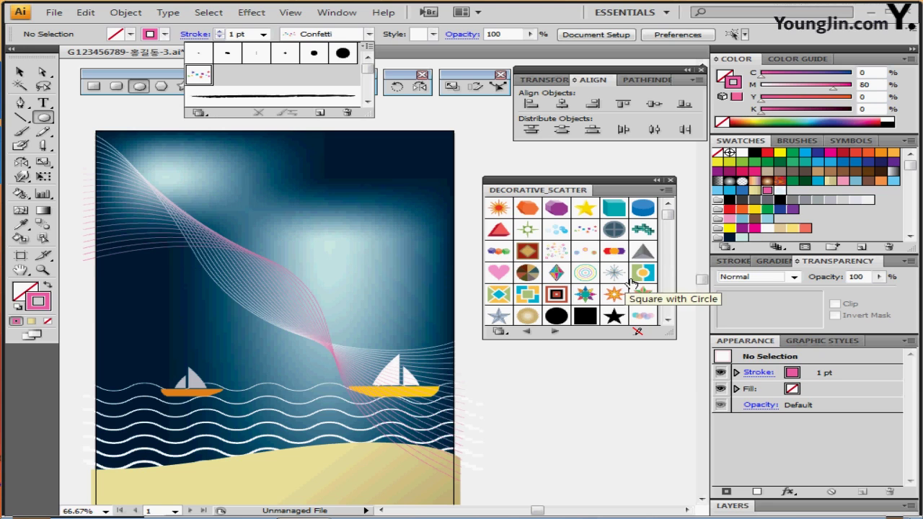
Show the Decorative_Scatter brushes in List View and enlarge the library so that more brush names fit
{"action": "left_click", "coordinate": [663, 190]}
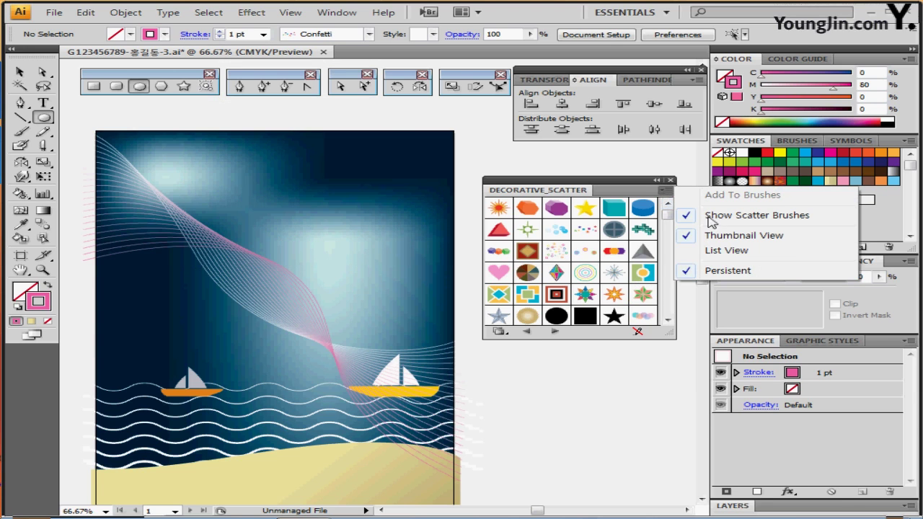
{"action": "left_click", "coordinate": [725, 250]}
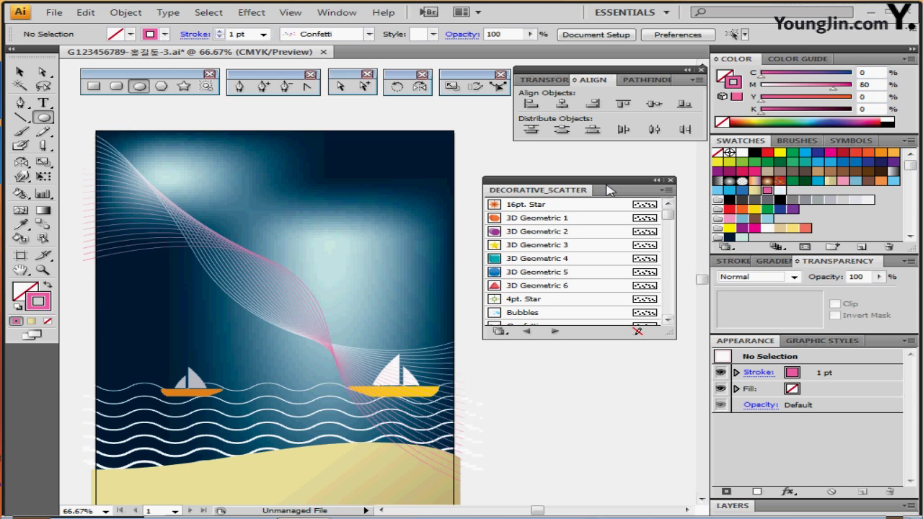
{"action": "left_click_drag", "start_coordinate": [608, 190], "coordinate": [639, 146]}
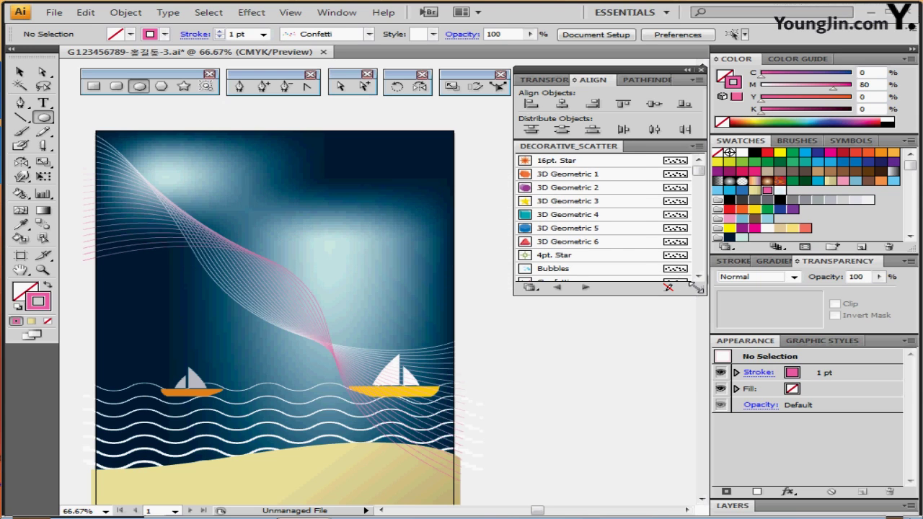
{"action": "left_click_drag", "start_coordinate": [695, 287], "coordinate": [696, 333]}
{"action": "left_click", "coordinate": [696, 147]}
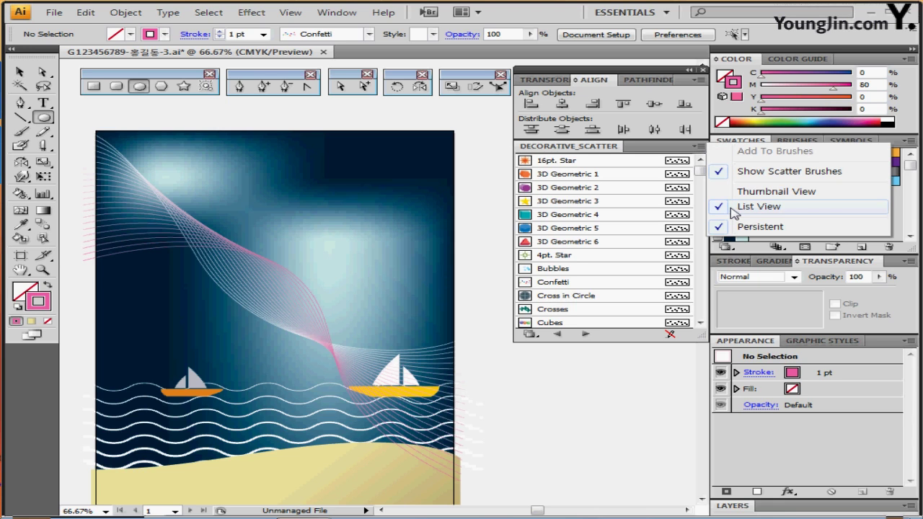
{"action": "left_click", "coordinate": [655, 150]}
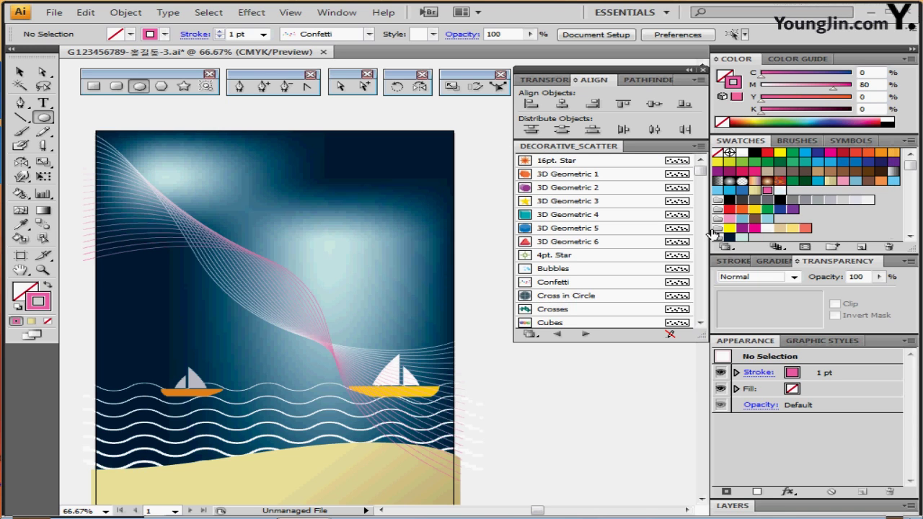
{"action": "mouse_move", "coordinate": [702, 336]}
{"action": "left_mouse_down"}
{"action": "mouse_move", "coordinate": [689, 484]}
{"action": "mouse_move", "coordinate": [691, 464]}
{"action": "left_mouse_up"}
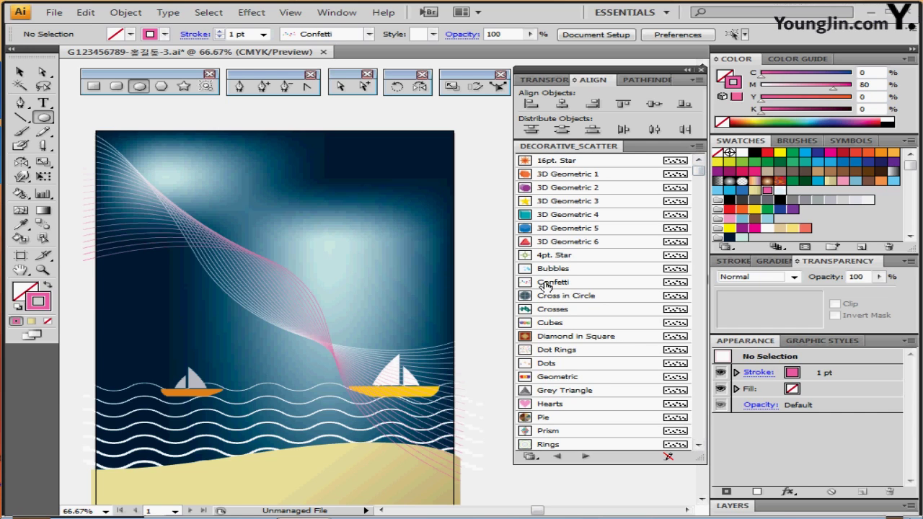
Choose the Confetti brush, close the library and draw a large circle centred on the artboard's upper edge
{"action": "left_click", "coordinate": [544, 283]}
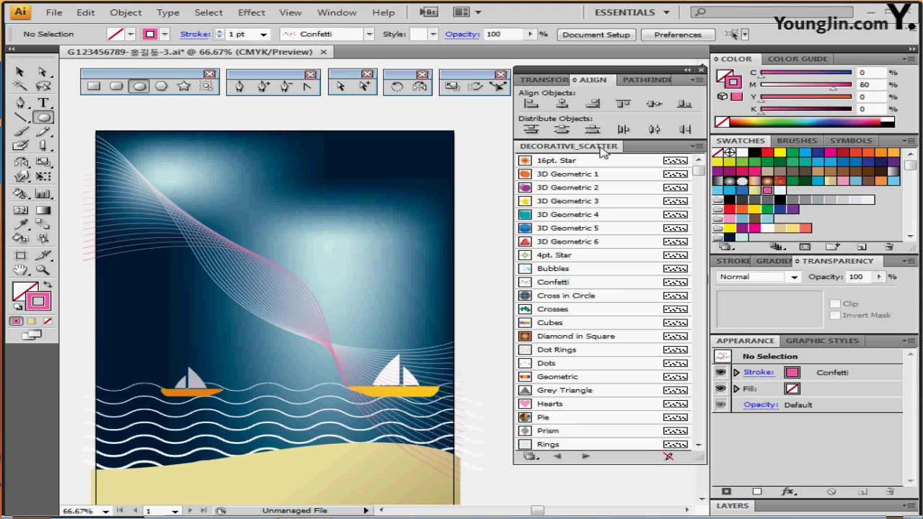
{"action": "left_click_drag", "start_coordinate": [603, 149], "coordinate": [601, 210]}
{"action": "left_click", "coordinate": [701, 203]}
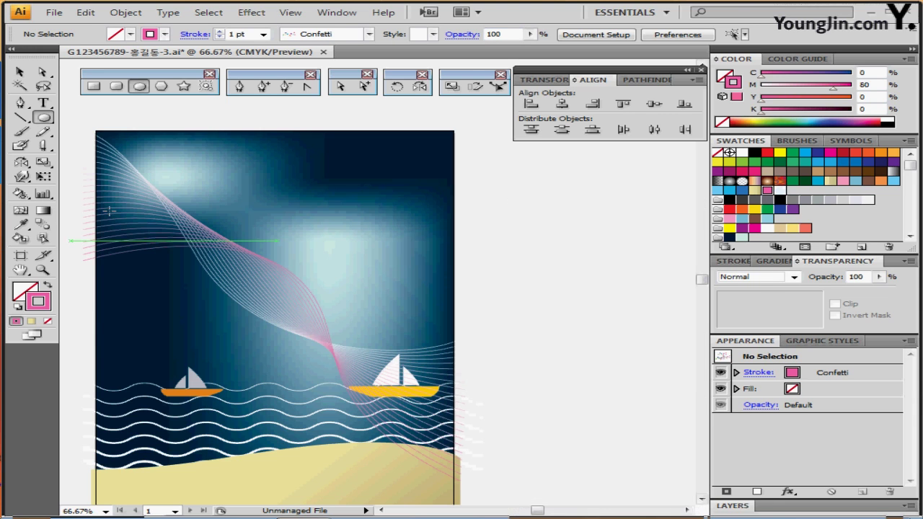
{"action": "left_click_drag", "start_coordinate": [158, 228], "coordinate": [159, 252]}
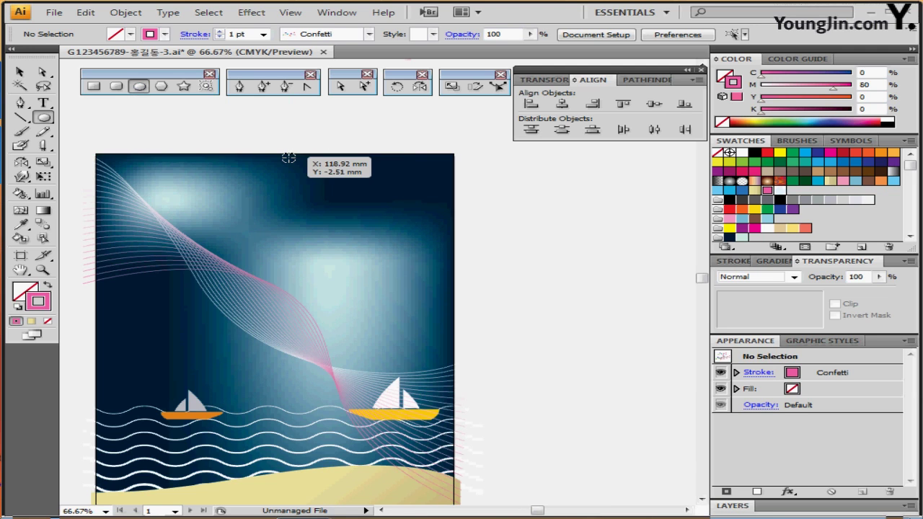
{"action": "left_click_drag", "start_coordinate": [282, 157], "coordinate": [372, 246]}
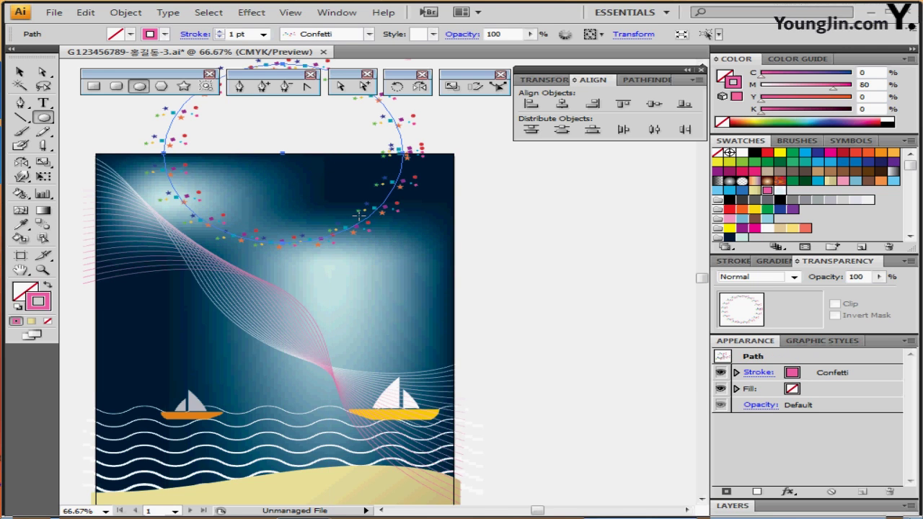
Set the confetti circle's stroke weight to 0 pt and its stroke colour to none
{"action": "left_click", "coordinate": [231, 35]}
{"action": "type", "text": "0"}
{"action": "key", "text": "Return"}
{"action": "key", "text": "space"}
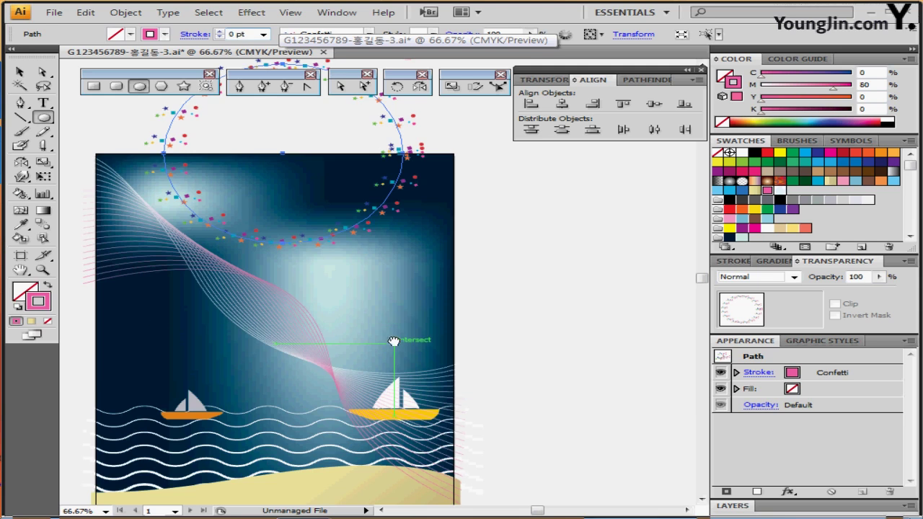
{"action": "left_click_drag", "start_coordinate": [394, 341], "coordinate": [383, 282]}
{"action": "key", "text": "slash"}
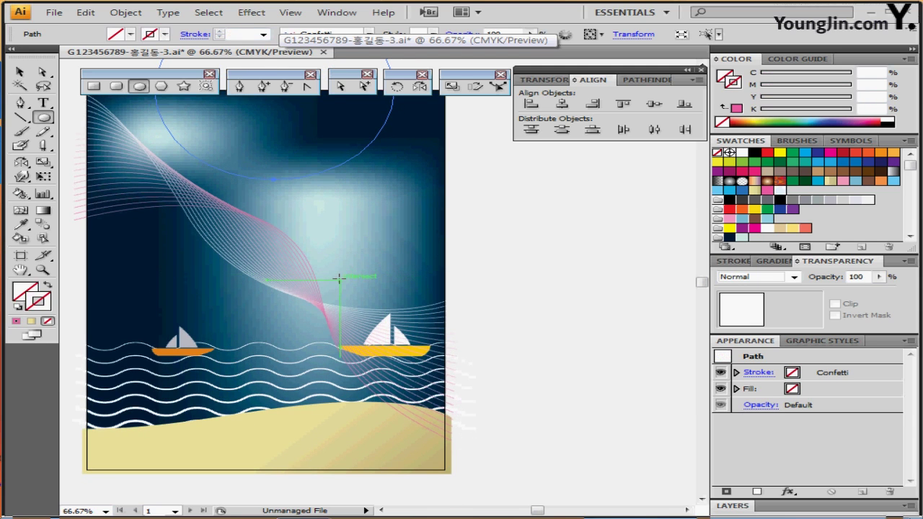
Draw a circle about 105 mm in diameter above the yellow sailboat and give it a green Confetti stroke of 0.75 pt
{"action": "left_click_drag", "start_coordinate": [339, 278], "coordinate": [431, 349]}
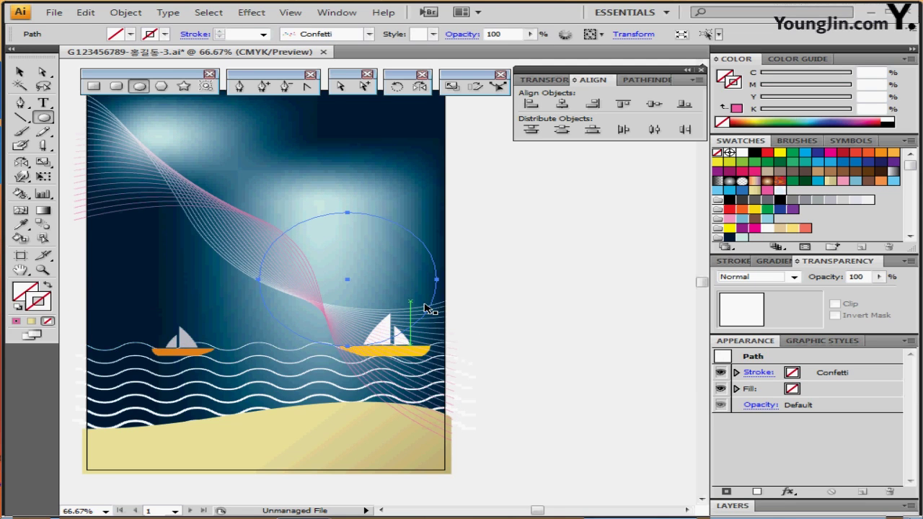
{"action": "left_click_drag", "start_coordinate": [437, 303], "coordinate": [440, 298]}
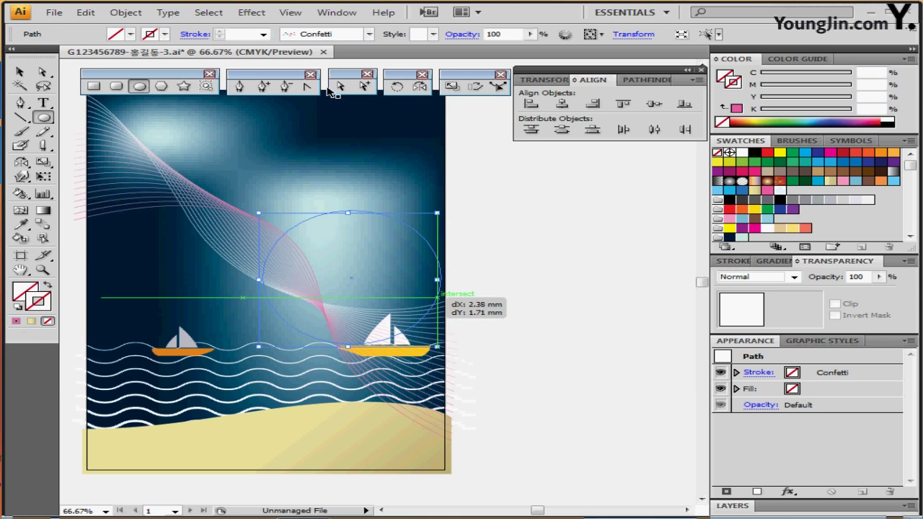
{"action": "left_click", "coordinate": [265, 34]}
{"action": "left_click", "coordinate": [264, 34]}
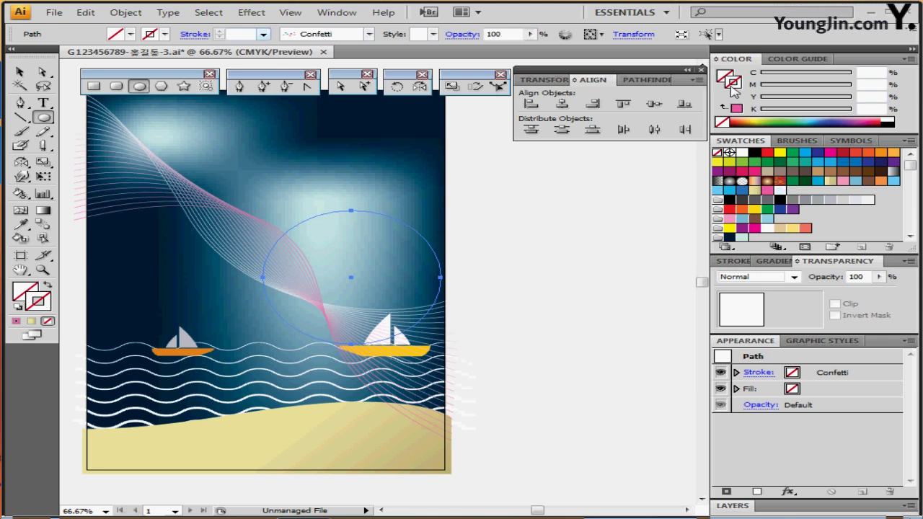
{"action": "left_click", "coordinate": [768, 161]}
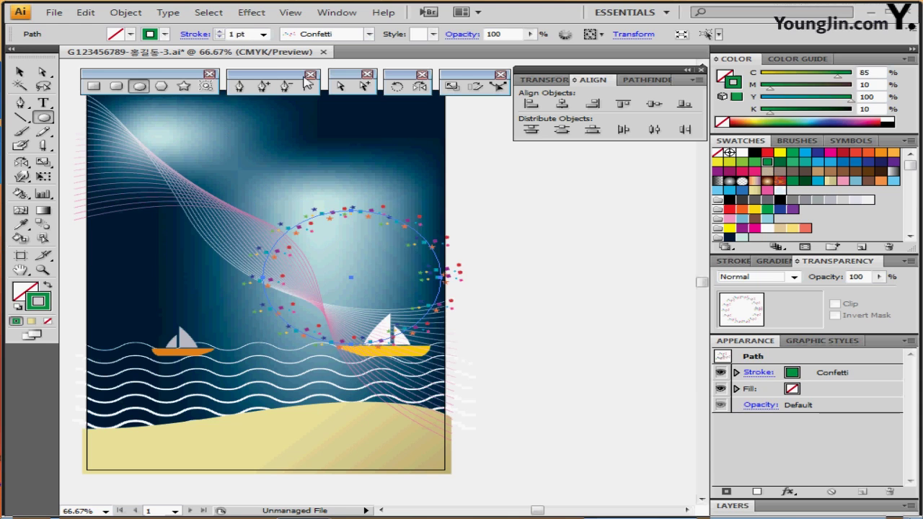
{"action": "left_click", "coordinate": [265, 35]}
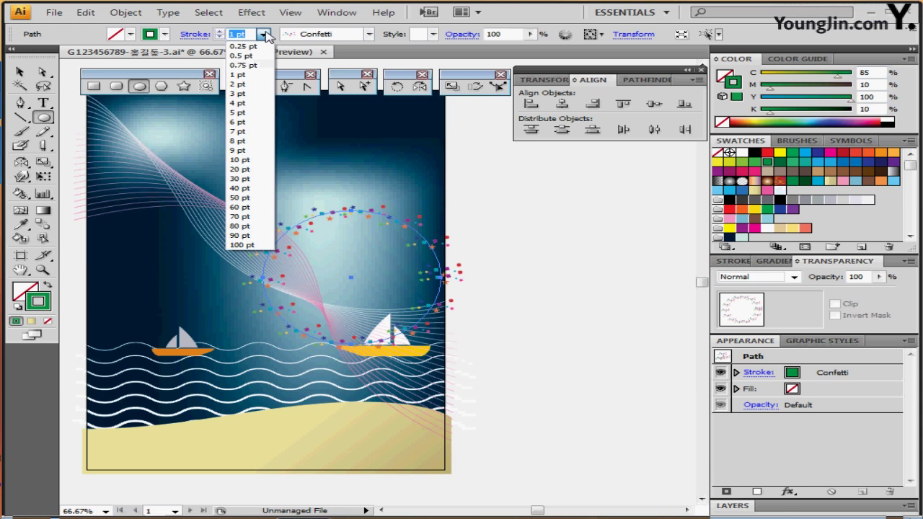
{"action": "left_click", "coordinate": [265, 65]}
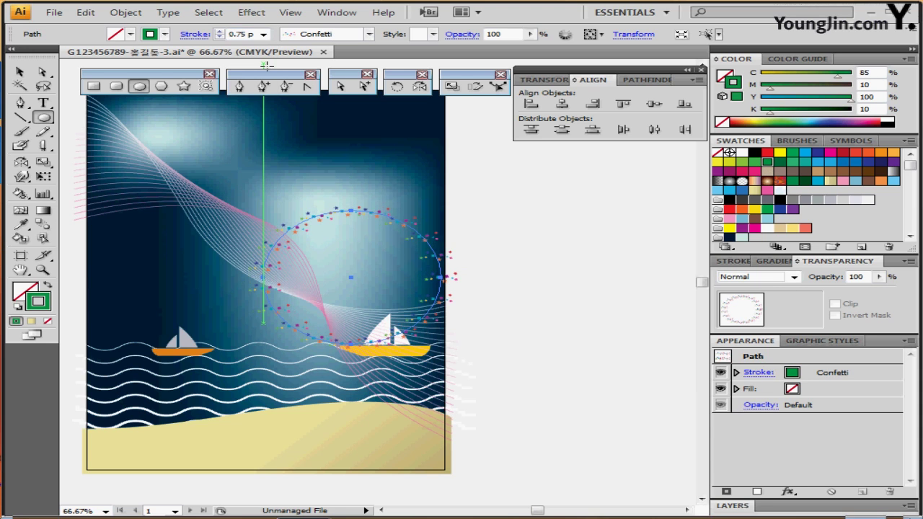
{"action": "left_click", "coordinate": [511, 262], "text": "ctrl"}
Select the strokeless circle at the artboard's upper edge and give it a green Confetti stroke of 1 pt
{"action": "left_click_drag", "start_coordinate": [376, 231], "coordinate": [411, 302]}
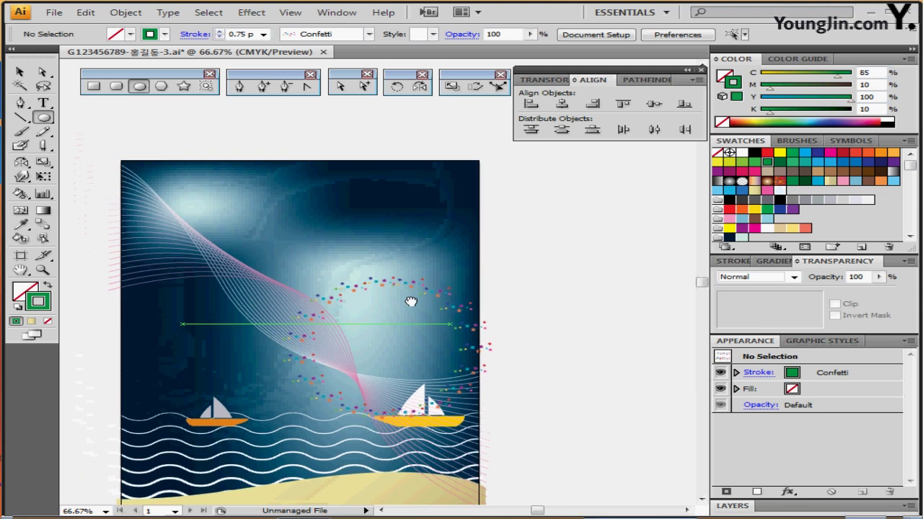
{"action": "key", "text": "ctrl+minus"}
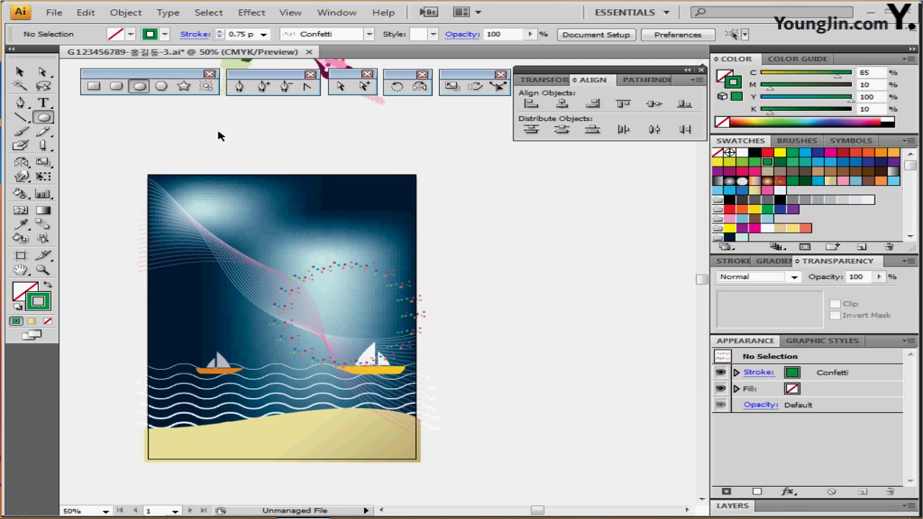
{"action": "left_click_drag", "start_coordinate": [204, 123], "coordinate": [291, 166]}
{"action": "mouse_move", "coordinate": [223, 107]}
{"action": "left_mouse_down"}
{"action": "mouse_move", "coordinate": [329, 156]}
{"action": "mouse_move", "coordinate": [400, 172]}
{"action": "left_mouse_up"}
{"action": "left_click", "coordinate": [287, 107], "text": "ctrl"}
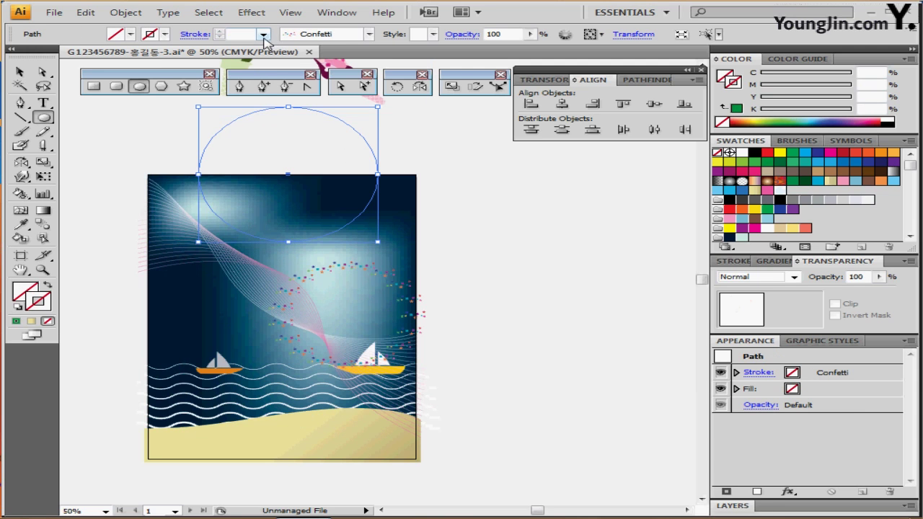
{"action": "left_click", "coordinate": [264, 35]}
{"action": "left_click", "coordinate": [242, 75]}
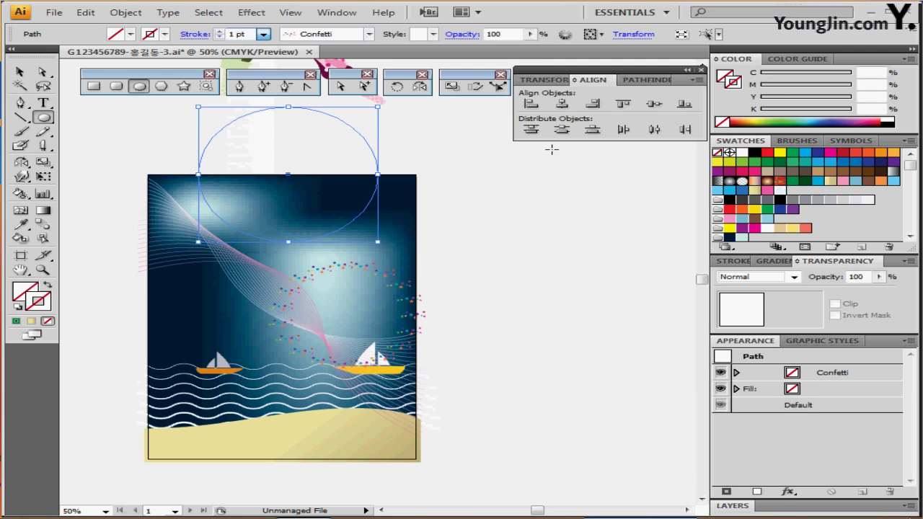
{"action": "left_click", "coordinate": [768, 162]}
{"action": "left_click", "coordinate": [469, 193], "text": "ctrl"}
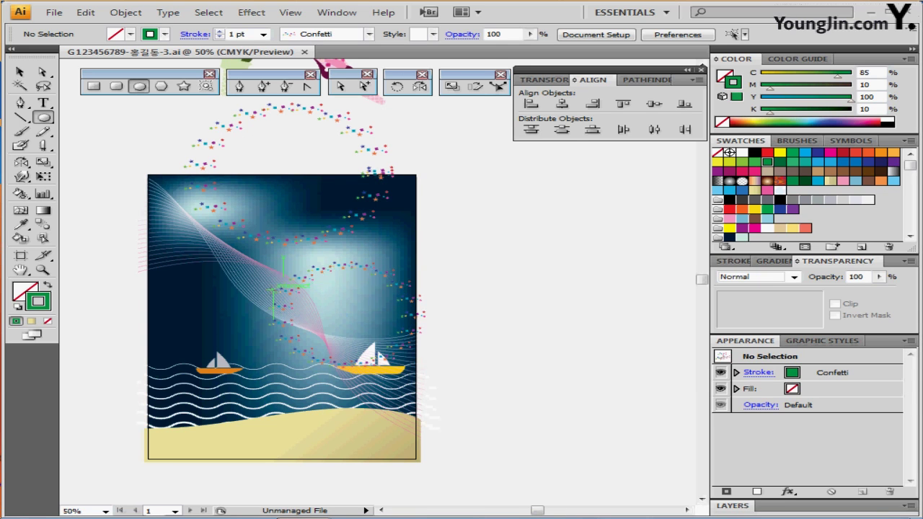
Reset fill and stroke to the defaults and draw an 83 mm circle from the guide's centre point above the orange sailboat
{"action": "left_click", "coordinate": [272, 292], "text": "ctrl"}
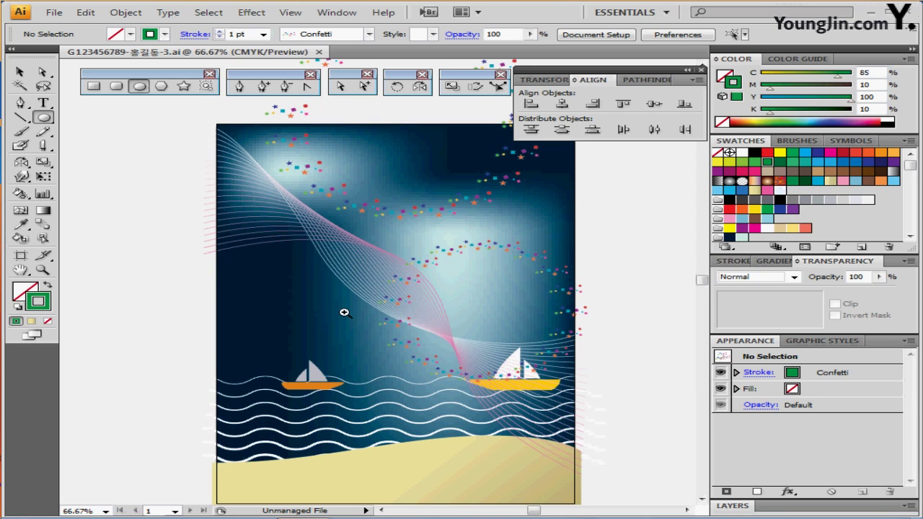
{"action": "key", "text": "ctrl+plus"}
{"action": "left_click_drag", "start_coordinate": [355, 286], "coordinate": [268, 268]}
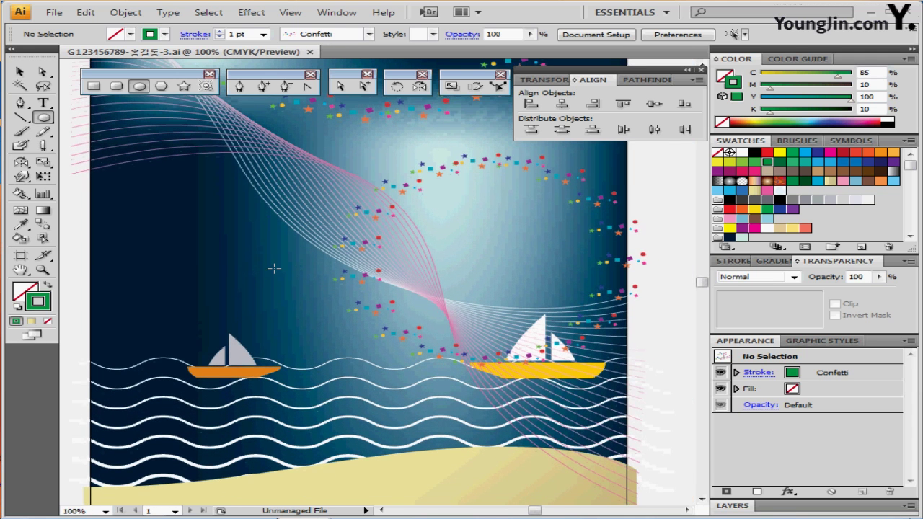
{"action": "key", "text": "ctrl+plus"}
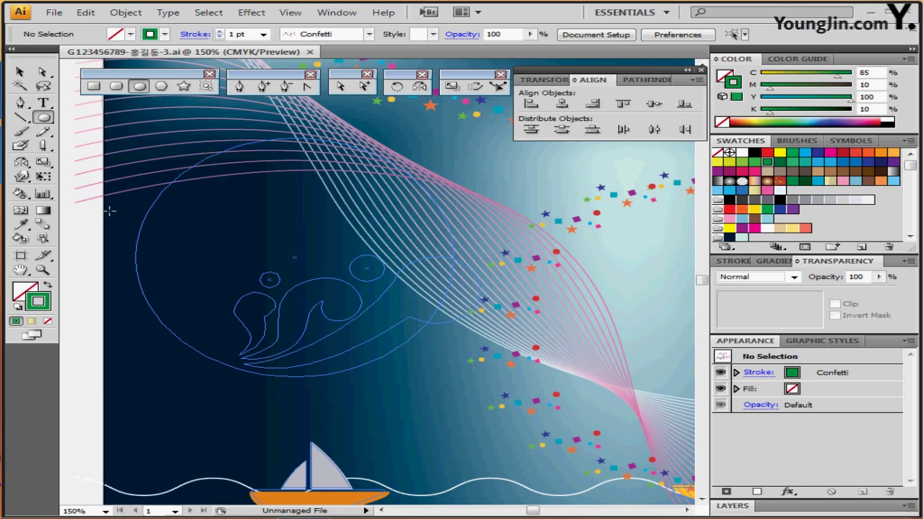
{"action": "left_click", "coordinate": [18, 308]}
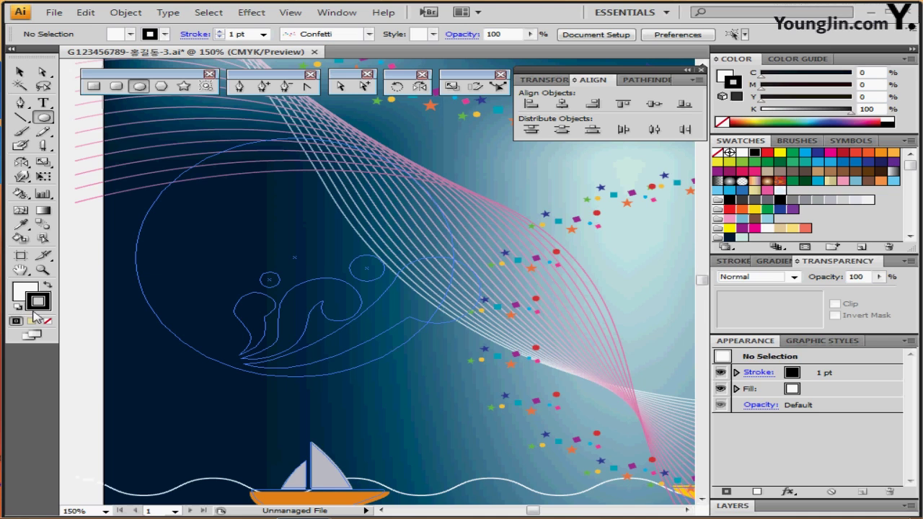
{"action": "left_click", "coordinate": [295, 256]}
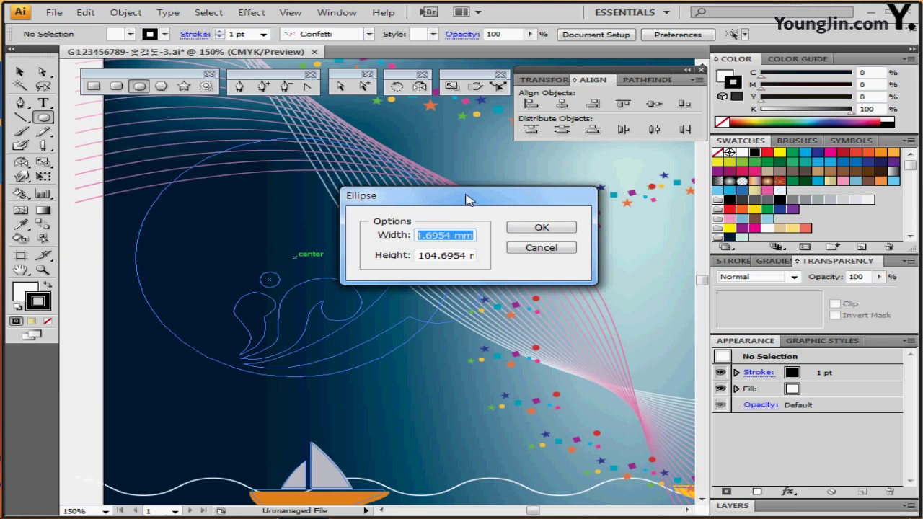
{"action": "type", "text": "83"}
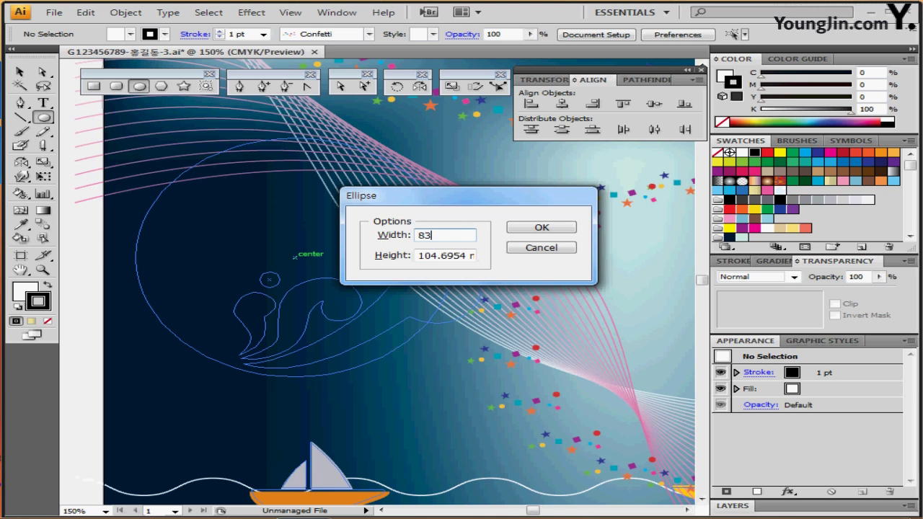
{"action": "key", "text": "Tab"}
{"action": "type", "text": "83"}
{"action": "key", "text": "Return"}
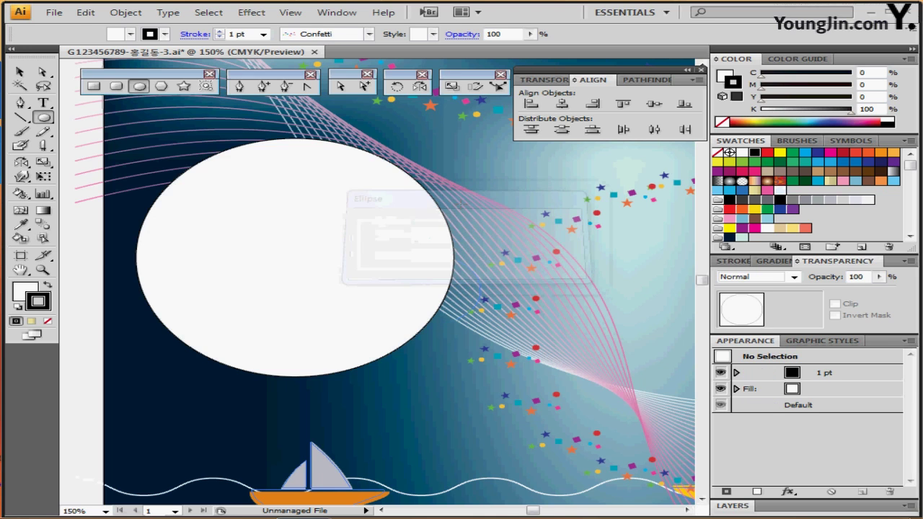
Hide the guides, fill the large circle with the pale-blue-to-white radial gradient swatch and set its stroke to none
{"action": "key", "text": "ctrl+bracketleft"}
{"action": "key", "text": "ctrl+bracketleft"}
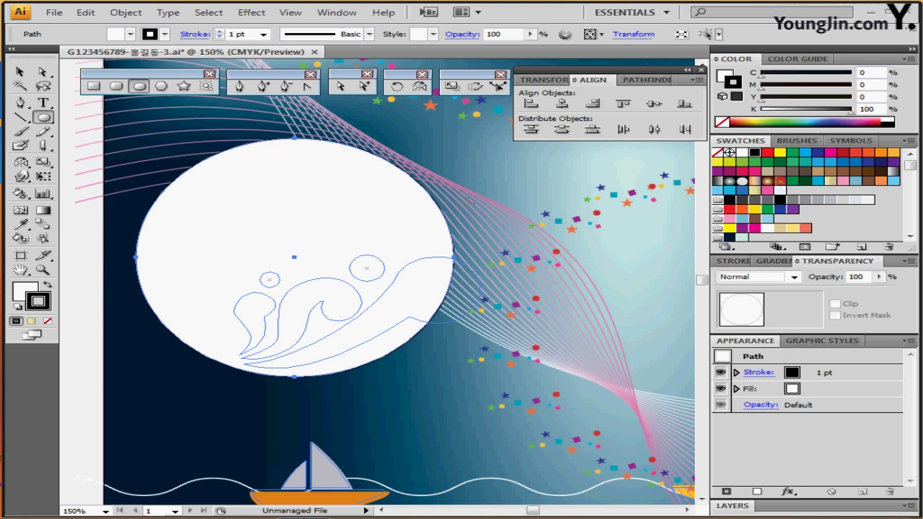
{"action": "key", "text": "ctrl+bracketright"}
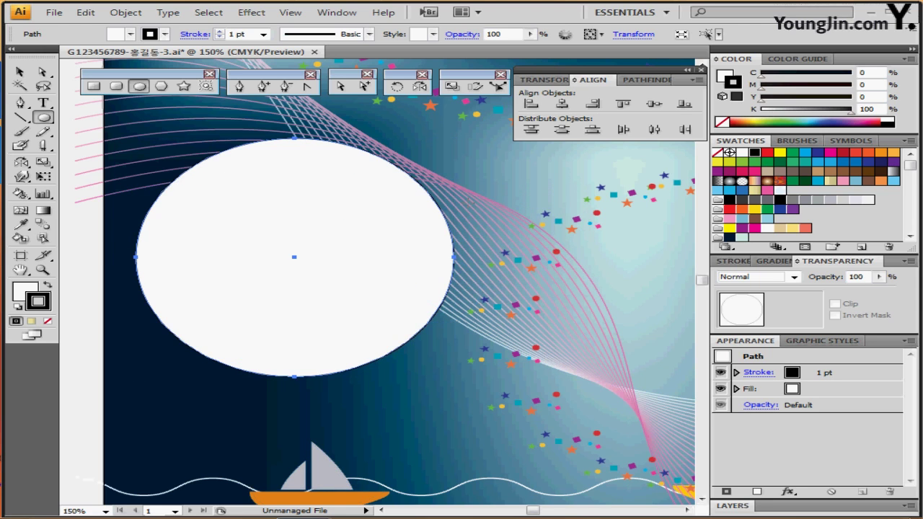
{"action": "left_click", "coordinate": [779, 190]}
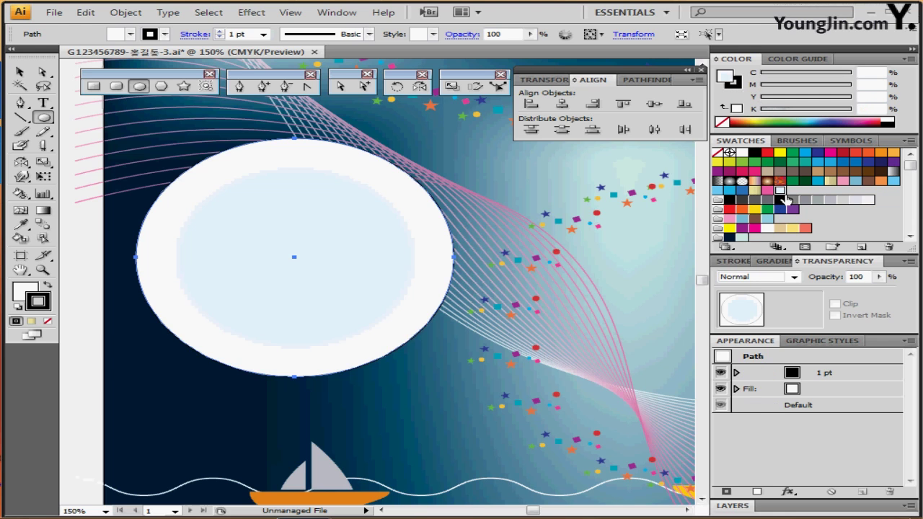
{"action": "left_click", "coordinate": [733, 82]}
{"action": "left_click", "coordinate": [722, 122]}
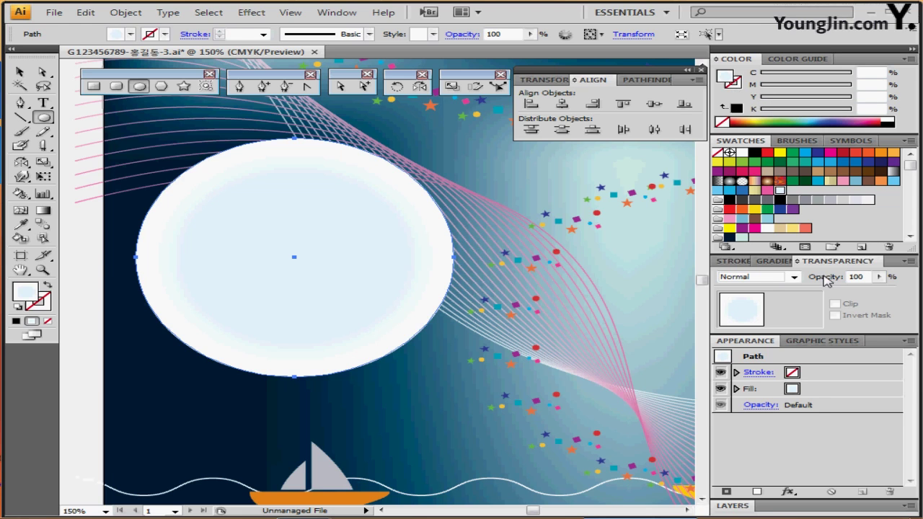
Examine the colour stops of the large circle's radial gradient and the circle's placement above the orange sailboat
{"action": "left_click", "coordinate": [771, 261]}
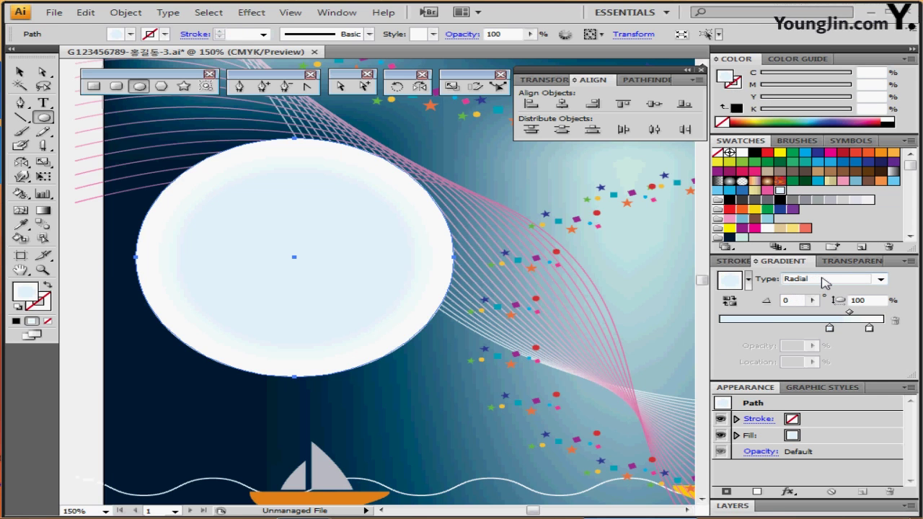
{"action": "left_click", "coordinate": [830, 329]}
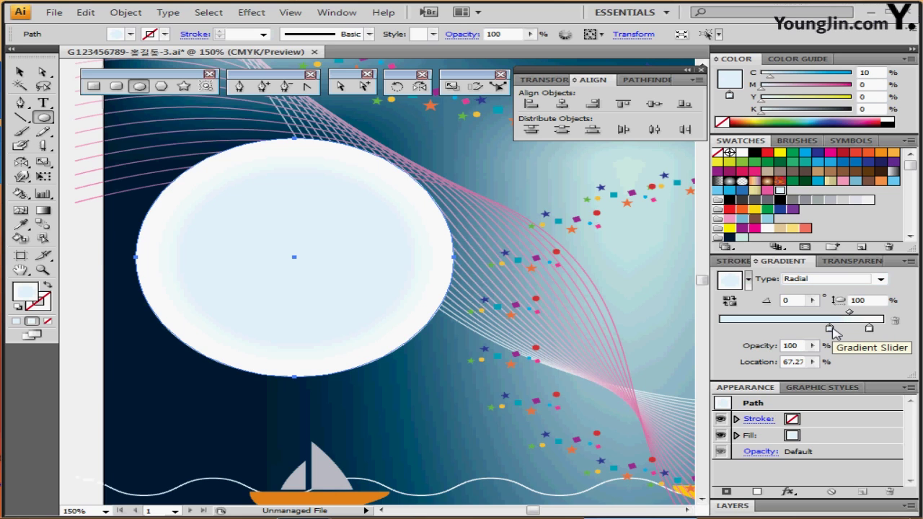
{"action": "left_click", "coordinate": [869, 329]}
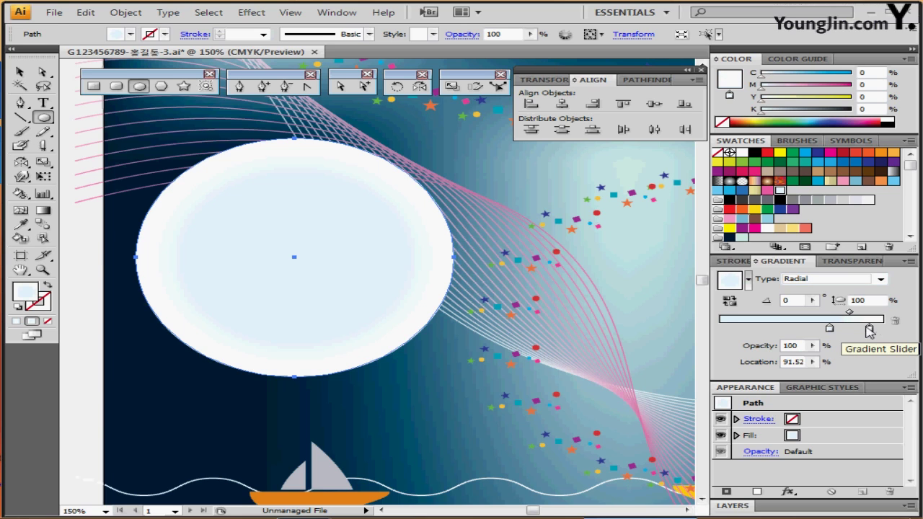
{"action": "left_click", "coordinate": [830, 329]}
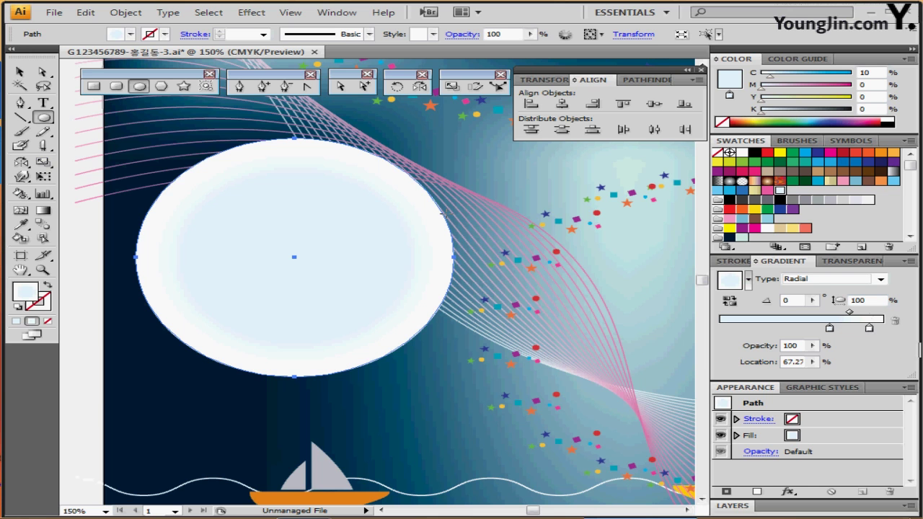
{"action": "left_click", "coordinate": [413, 303], "text": "ctrl+alt"}
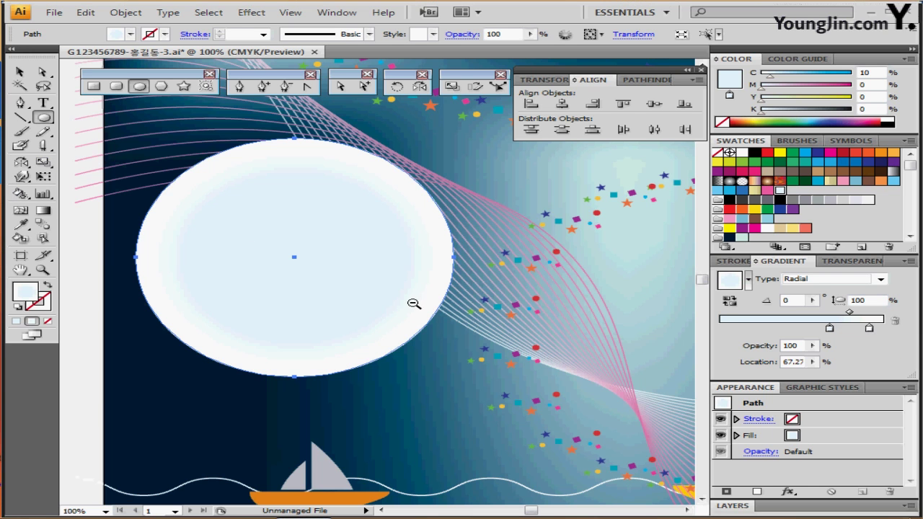
{"action": "left_click_drag", "start_coordinate": [423, 320], "coordinate": [319, 283]}
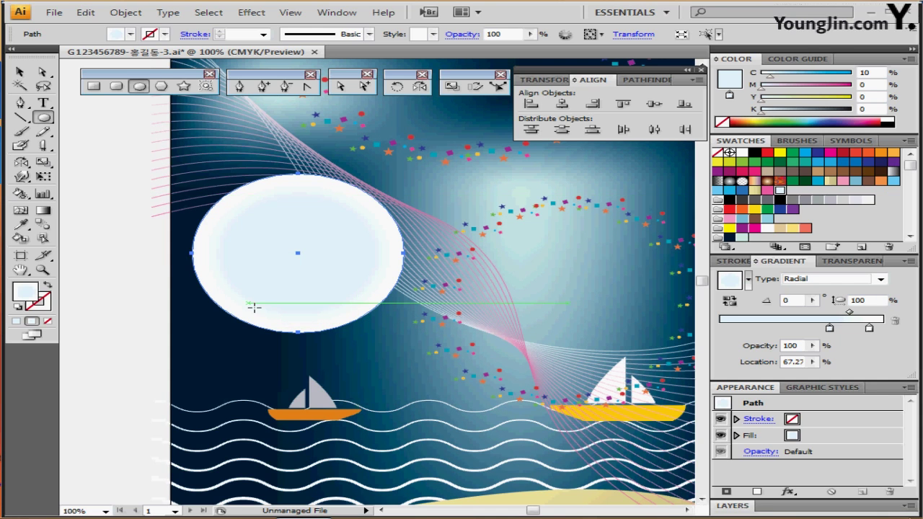
{"action": "left_click_drag", "start_coordinate": [321, 325], "coordinate": [322, 287]}
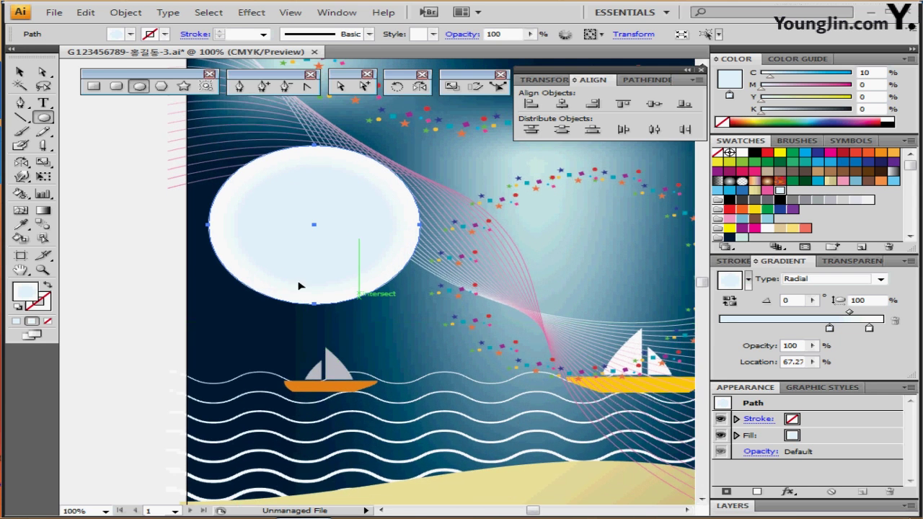
Show the guides, draw a small circle over the whale guide's rounded end, fill it with yellow and scale it down slightly to fit
{"action": "left_click", "coordinate": [135, 283], "text": "ctrl"}
{"action": "key", "text": "ctrl+;"}
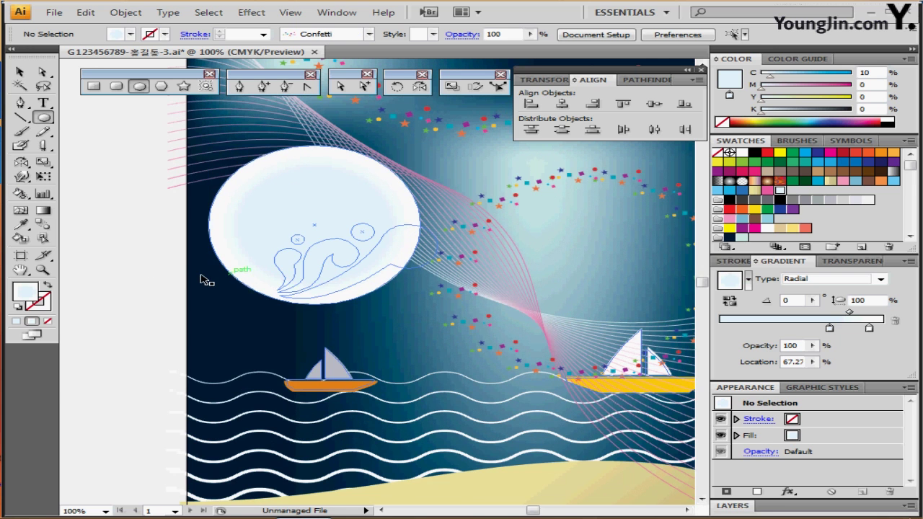
{"action": "left_click", "coordinate": [360, 310], "text": "ctrl"}
{"action": "left_click_drag", "start_coordinate": [387, 258], "coordinate": [348, 283]}
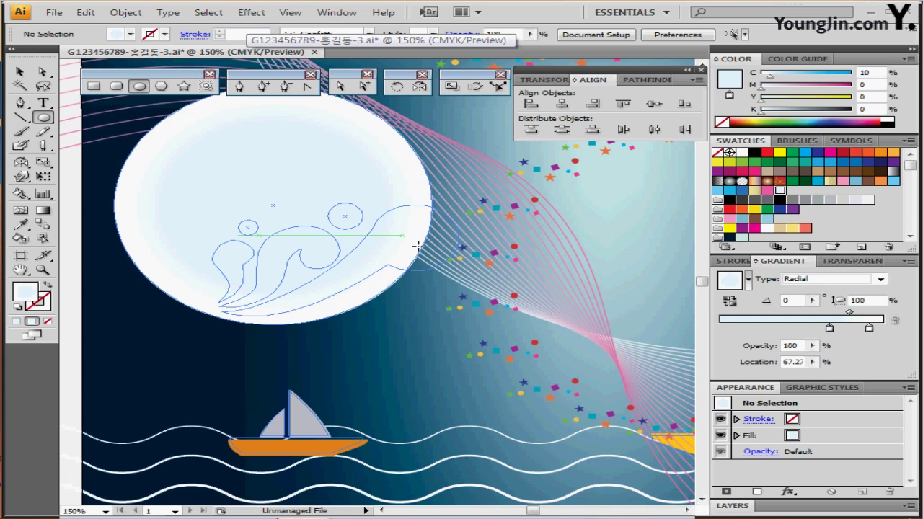
{"action": "left_click_drag", "start_coordinate": [420, 241], "coordinate": [460, 266]}
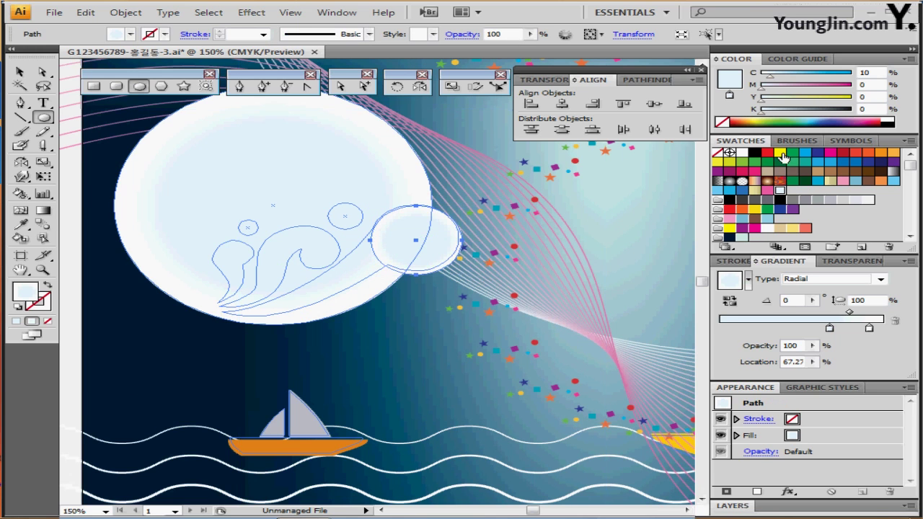
{"action": "left_click", "coordinate": [782, 154]}
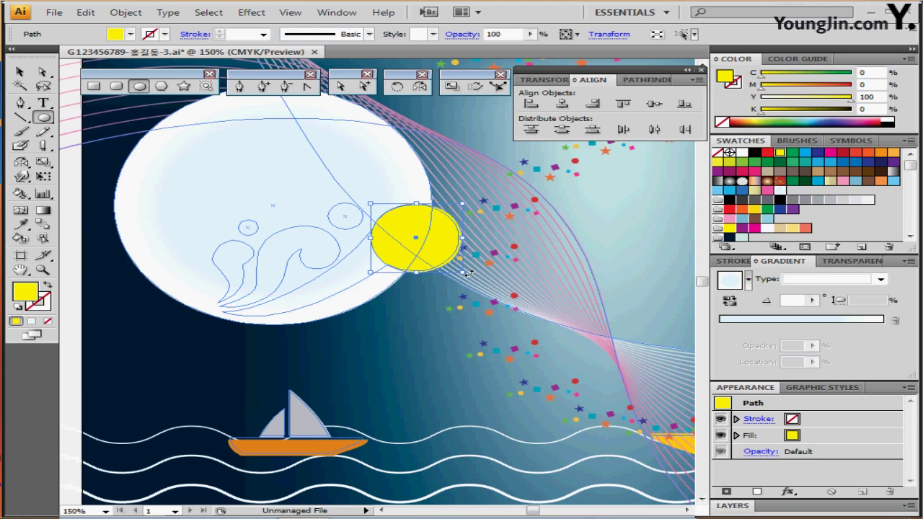
{"action": "left_click_drag", "start_coordinate": [462, 273], "coordinate": [459, 271]}
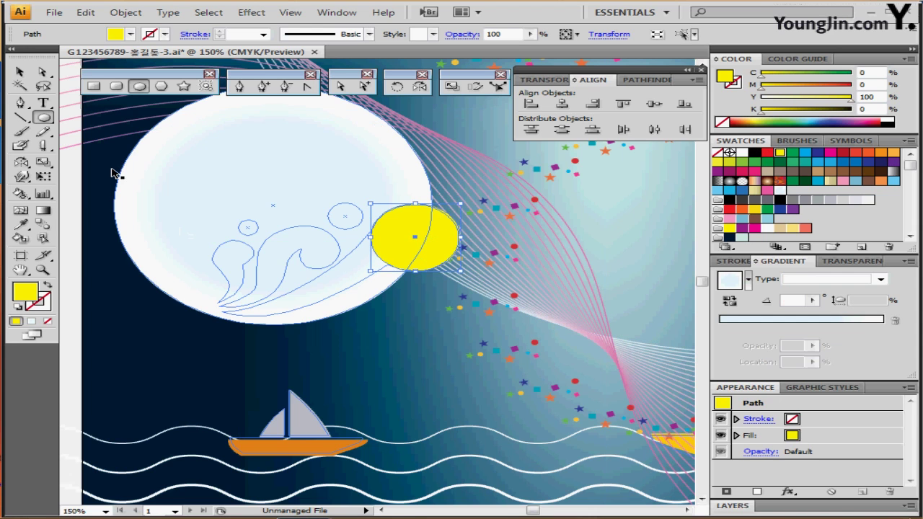
Trace the tapered whale body with the Pen tool as a closed curved path from the pointed tip to the yellow circle and back
{"action": "left_click", "coordinate": [65, 213], "text": "ctrl"}
{"action": "key", "text": "p"}
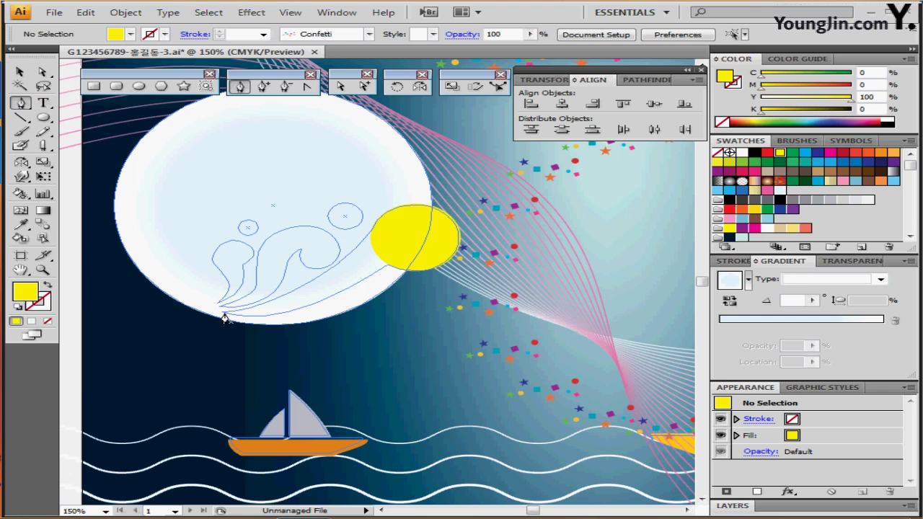
{"action": "left_click", "coordinate": [224, 313]}
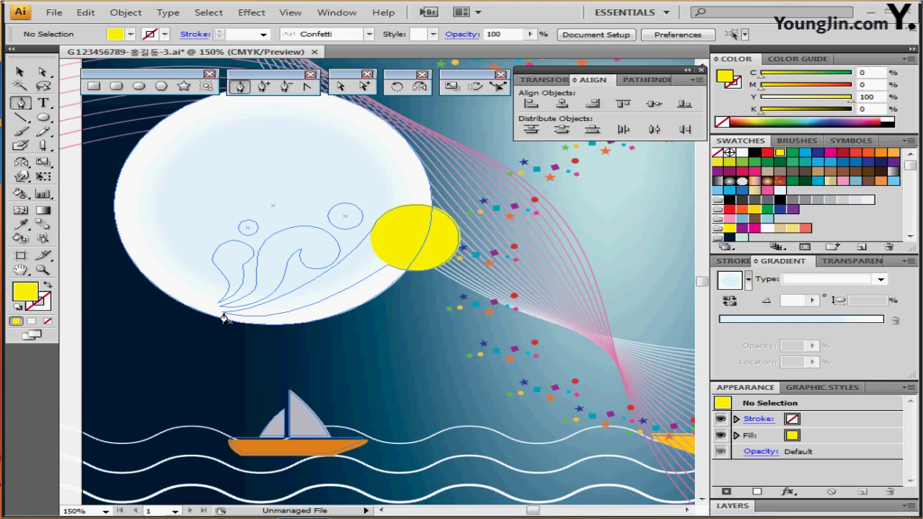
{"action": "left_click_drag", "start_coordinate": [375, 228], "coordinate": [423, 150]}
{"action": "left_click", "coordinate": [375, 224]}
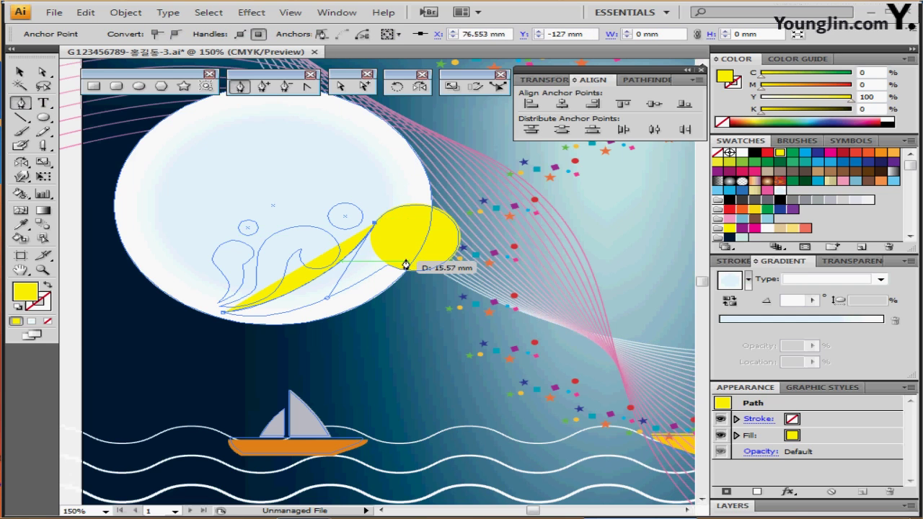
{"action": "left_click", "coordinate": [399, 256]}
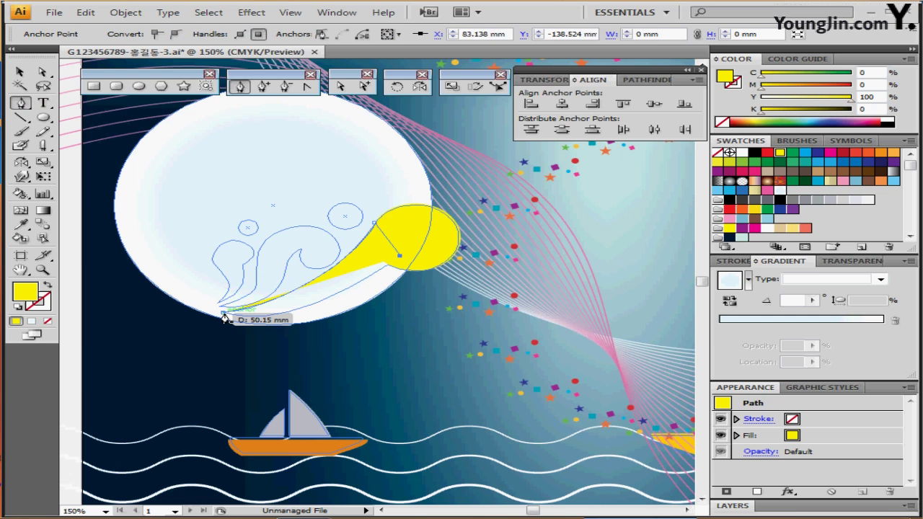
{"action": "left_click_drag", "start_coordinate": [224, 316], "coordinate": [146, 293]}
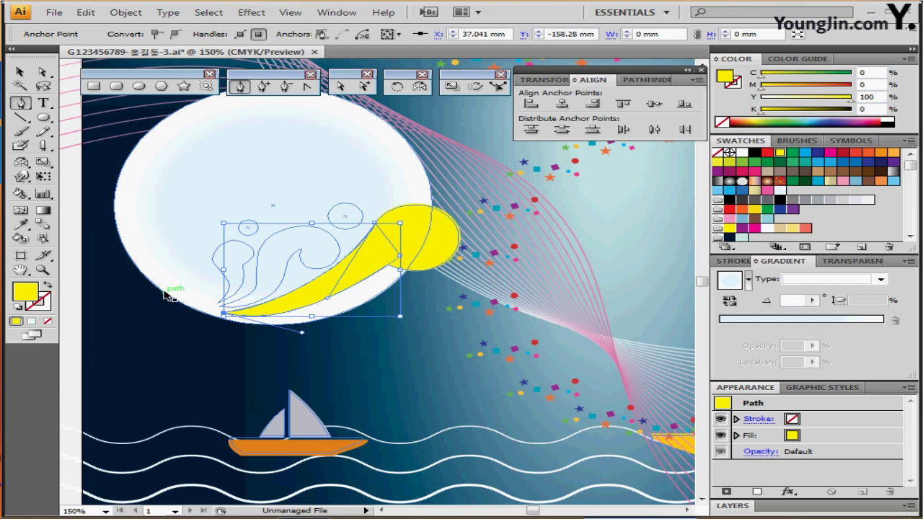
Unite the tapered path and the yellow circle into one shape with Pathfinder
{"action": "left_click", "coordinate": [425, 250], "text": "ctrl+shift"}
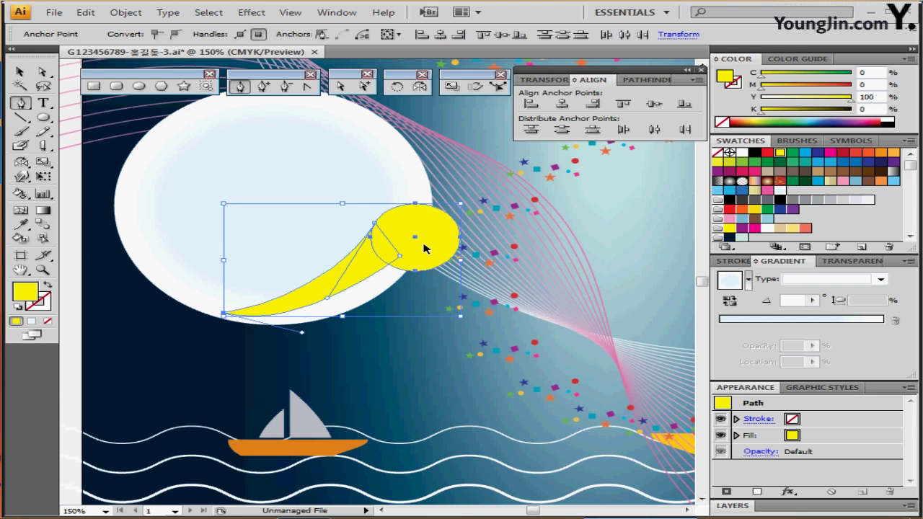
{"action": "left_click", "coordinate": [639, 79]}
{"action": "left_click", "coordinate": [532, 105]}
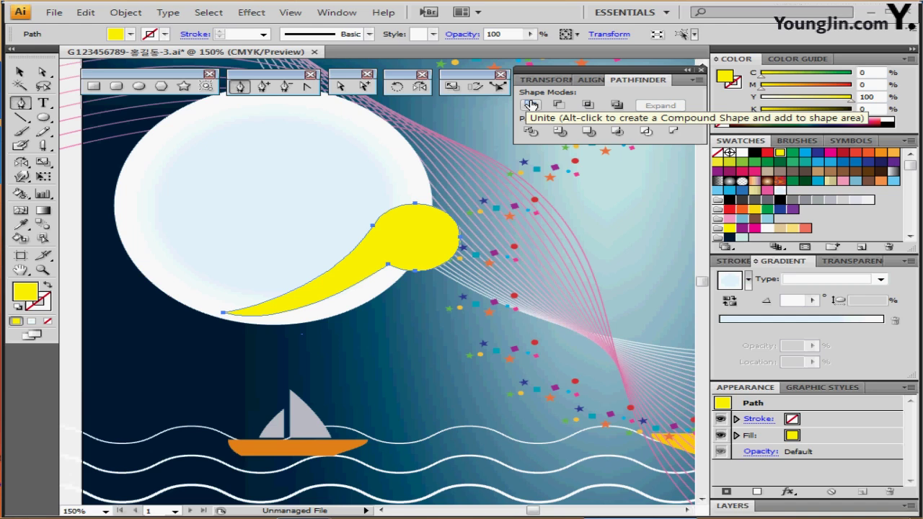
Fill the united whale shape with the blue swatch C=80 M=50 Y=0 K=0 and set its opacity to 80%
{"action": "left_click", "coordinate": [911, 237]}
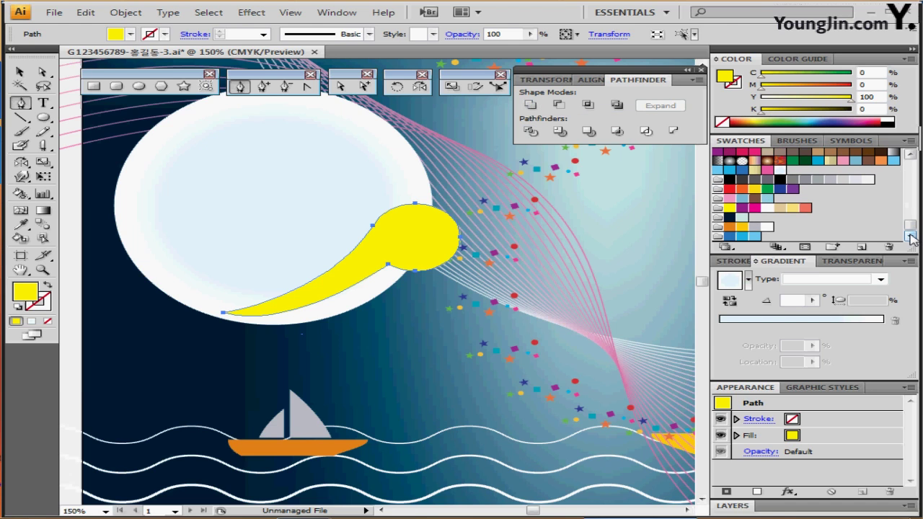
{"action": "left_click", "coordinate": [730, 235]}
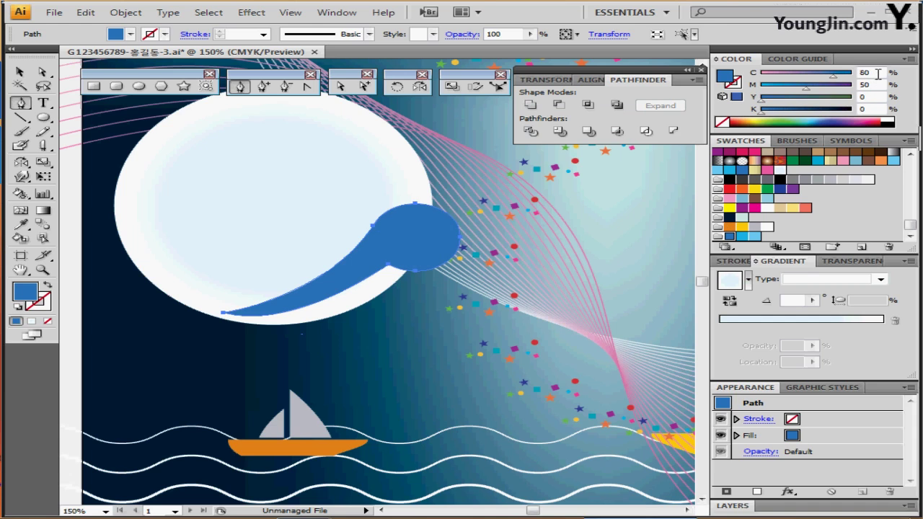
{"action": "left_click", "coordinate": [877, 74]}
{"action": "left_click", "coordinate": [877, 85]}
{"action": "left_click_drag", "start_coordinate": [515, 34], "coordinate": [410, 29]}
{"action": "type", "text": "80"}
{"action": "key", "text": "Return"}
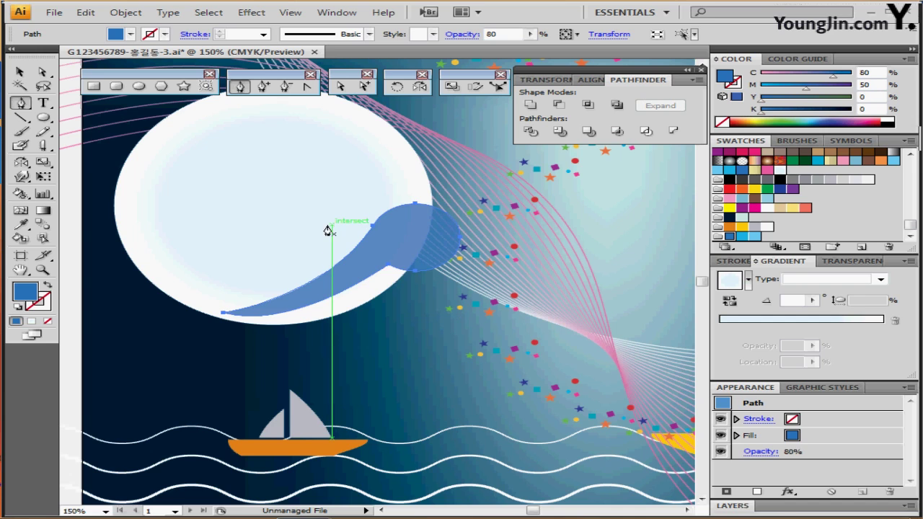
Using outline view, select the two small curved wave shapes hidden behind the moon and bring them in front of it
{"action": "key", "text": "ctrl"}
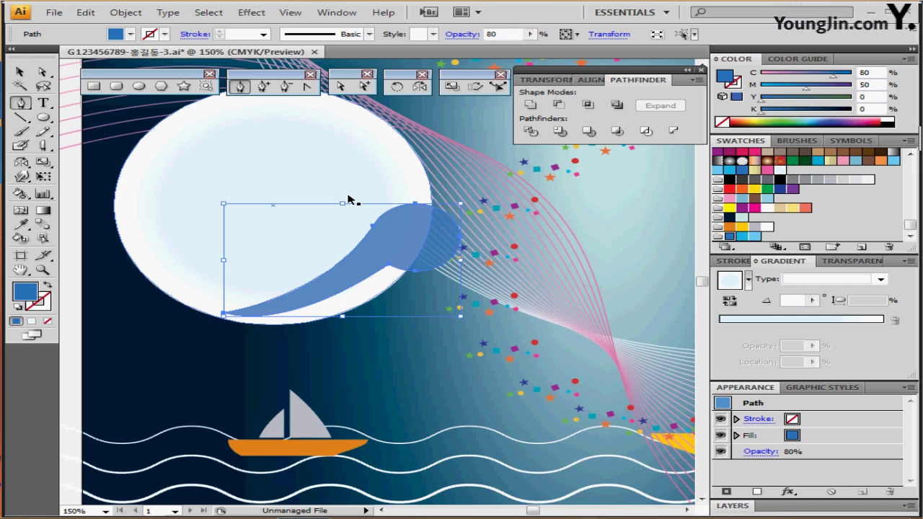
{"action": "left_click", "coordinate": [304, 266], "text": "ctrl"}
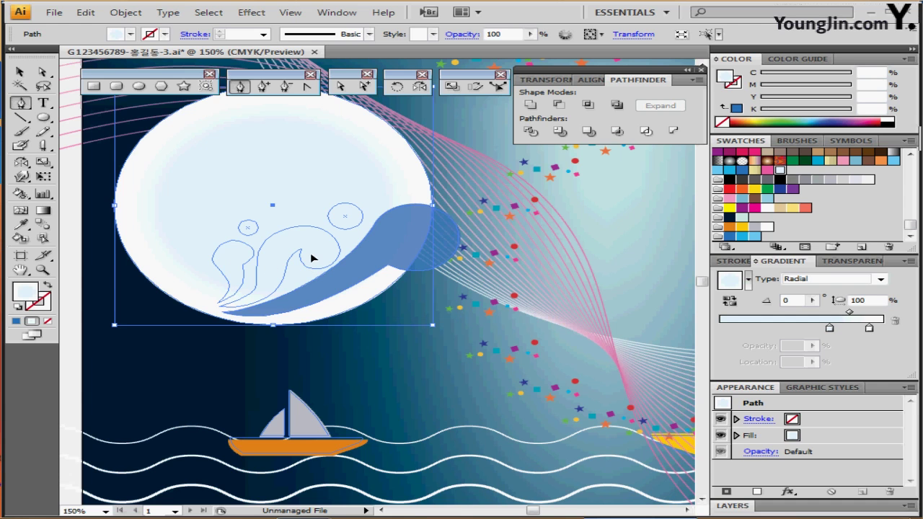
{"action": "key", "text": "ctrl+y"}
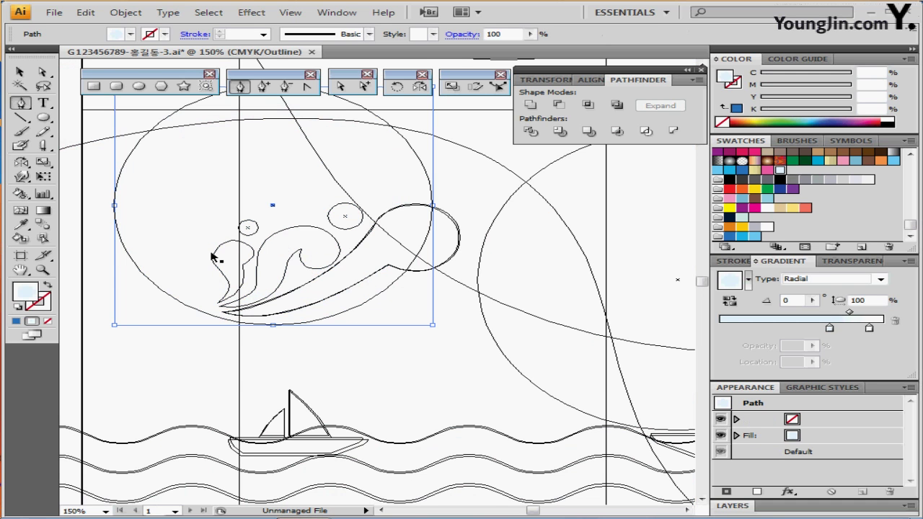
{"action": "left_click", "coordinate": [215, 255]}
{"action": "left_click", "coordinate": [220, 261], "text": "shift"}
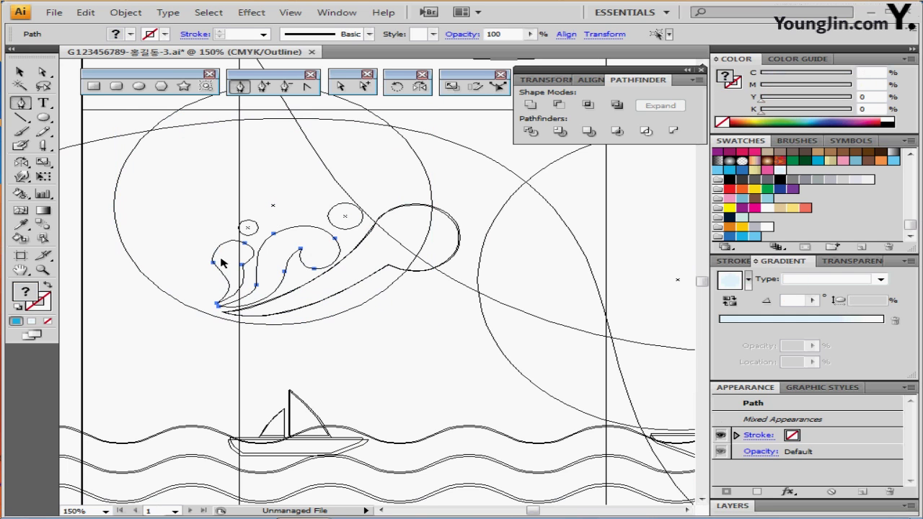
{"action": "key", "text": "ctrl+y"}
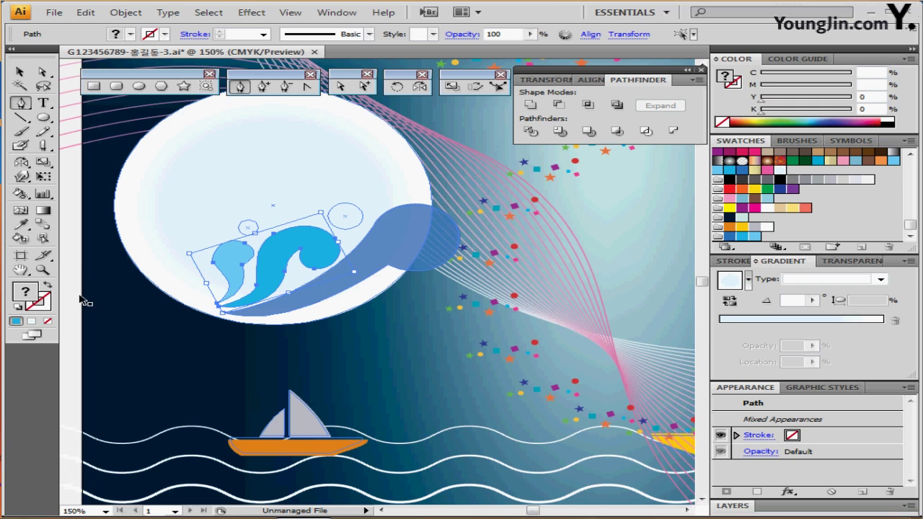
Draw a small circle centred on the guide above the light blue wave shape, using that shape's C=50 M=0 Y=0 K=0 fill
{"action": "left_click", "coordinate": [76, 295]}
{"action": "left_click", "coordinate": [245, 258]}
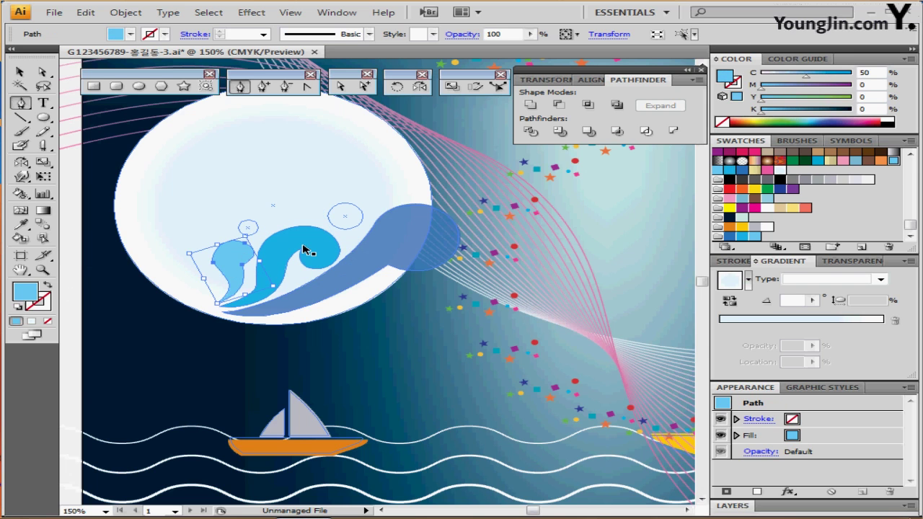
{"action": "left_click", "coordinate": [305, 249]}
{"action": "key", "text": "ctrl+semicolon"}
{"action": "left_click", "coordinate": [70, 276], "text": "ctrl"}
{"action": "left_click_drag", "start_coordinate": [206, 161], "coordinate": [222, 183]}
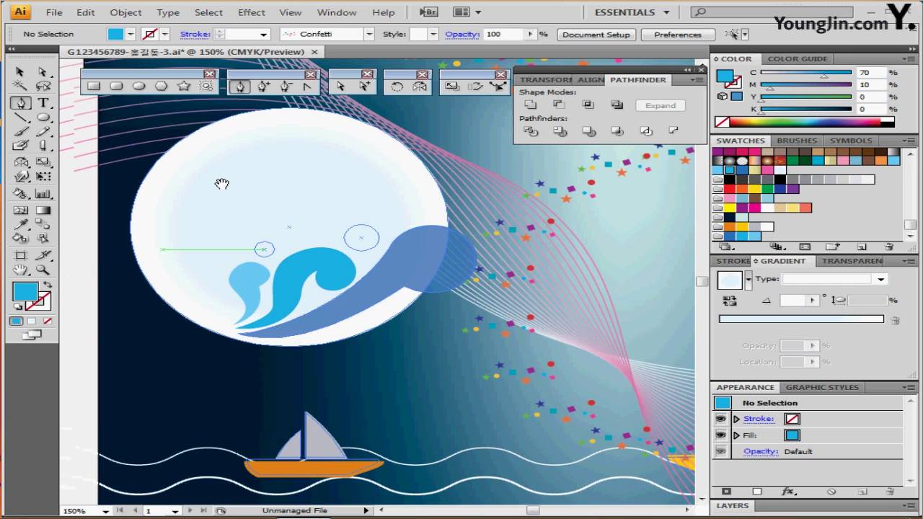
{"action": "left_click", "coordinate": [250, 288], "text": "ctrl"}
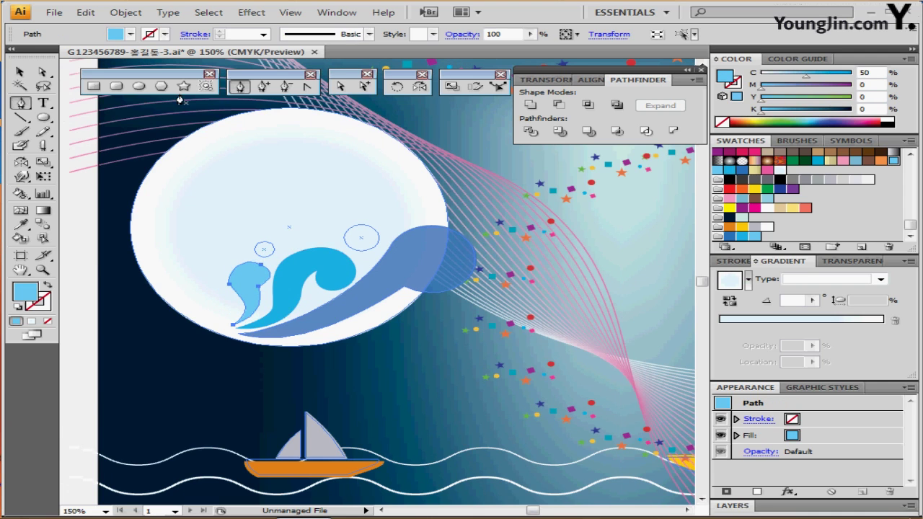
{"action": "left_click", "coordinate": [139, 86]}
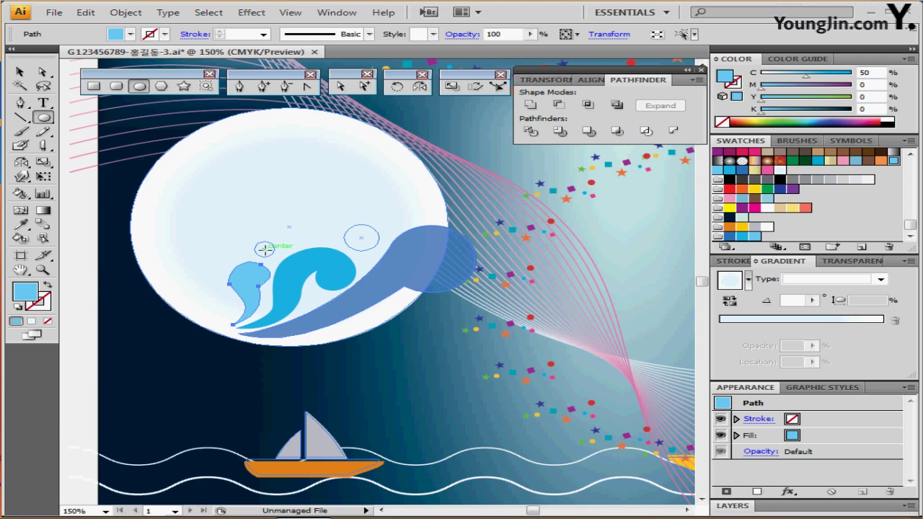
{"action": "left_click_drag", "start_coordinate": [265, 249], "coordinate": [274, 254]}
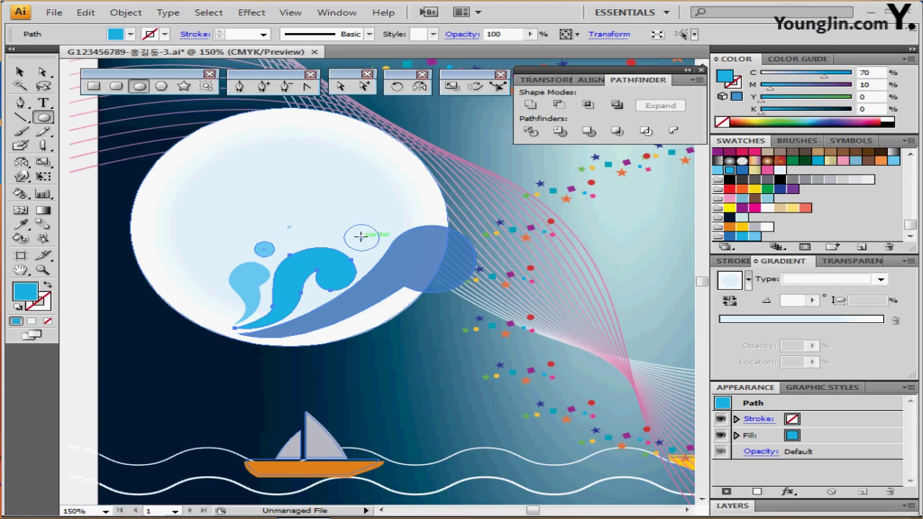
Draw a circle over the larger round guide above the brighter blue wave shape, using its C=70 M=10 Y=0 K=0 fill
{"action": "key", "text": "ctrl+shift+a"}
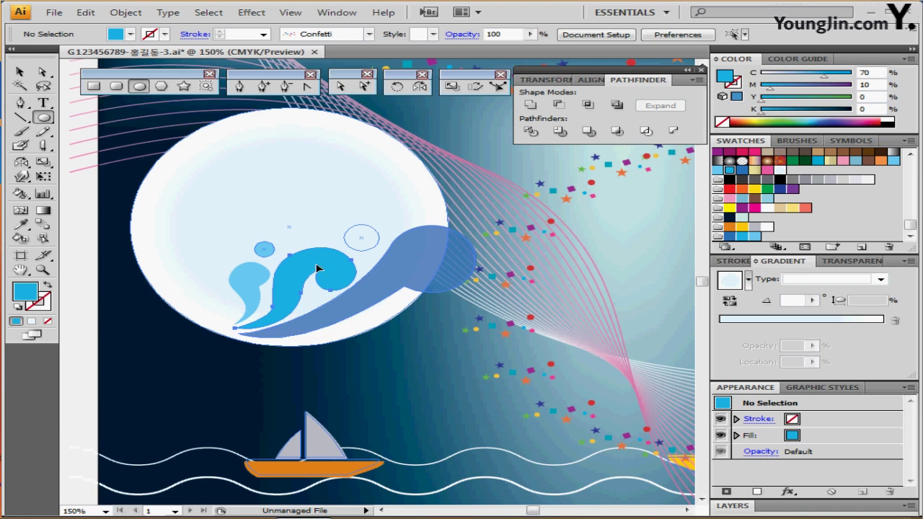
{"action": "left_click", "coordinate": [318, 269]}
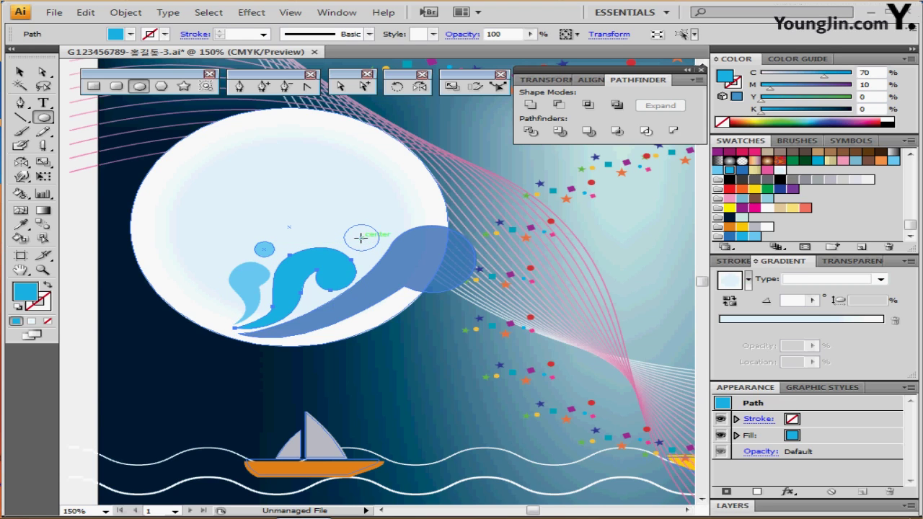
{"action": "left_click_drag", "start_coordinate": [360, 238], "coordinate": [384, 247]}
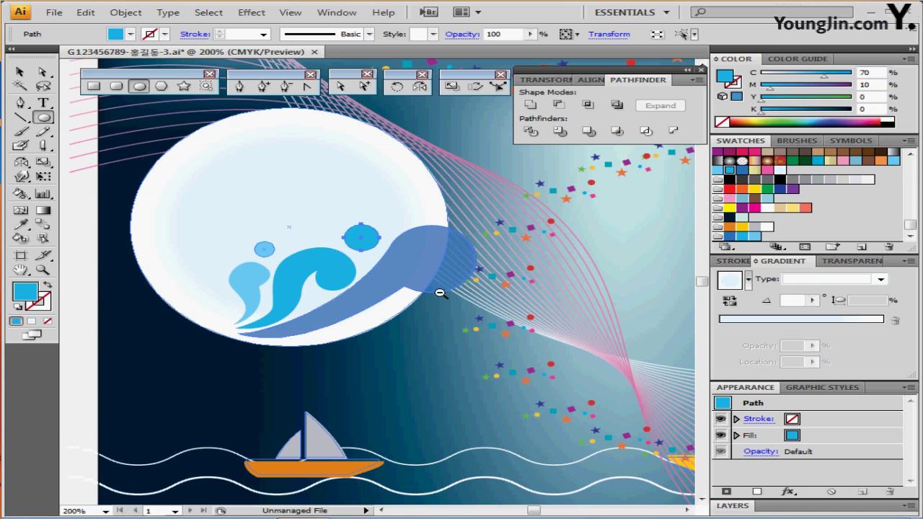
Fit the whole artboard in view, hide the guides and clear the selection
{"action": "key", "text": "ctrl+equal"}
{"action": "double_click", "coordinate": [20, 270]}
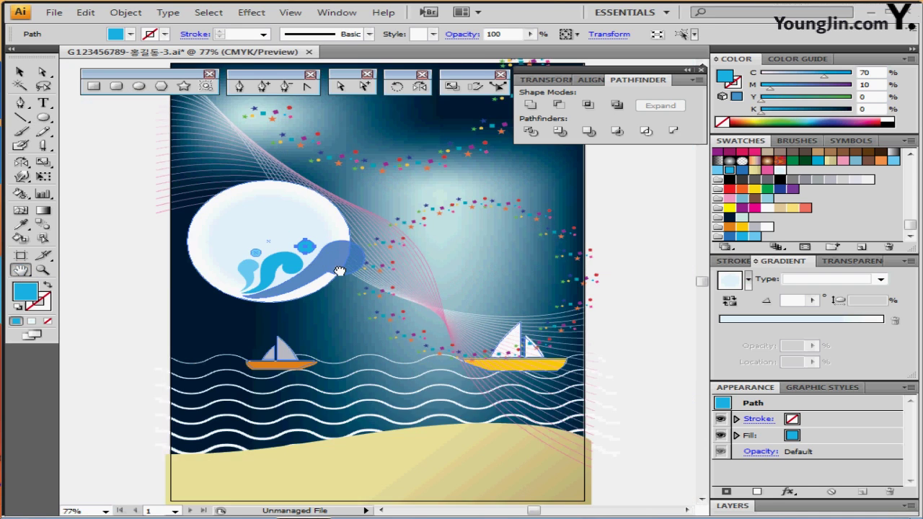
{"action": "left_click_drag", "start_coordinate": [305, 278], "coordinate": [298, 273]}
{"action": "left_click", "coordinate": [627, 236], "text": "ctrl"}
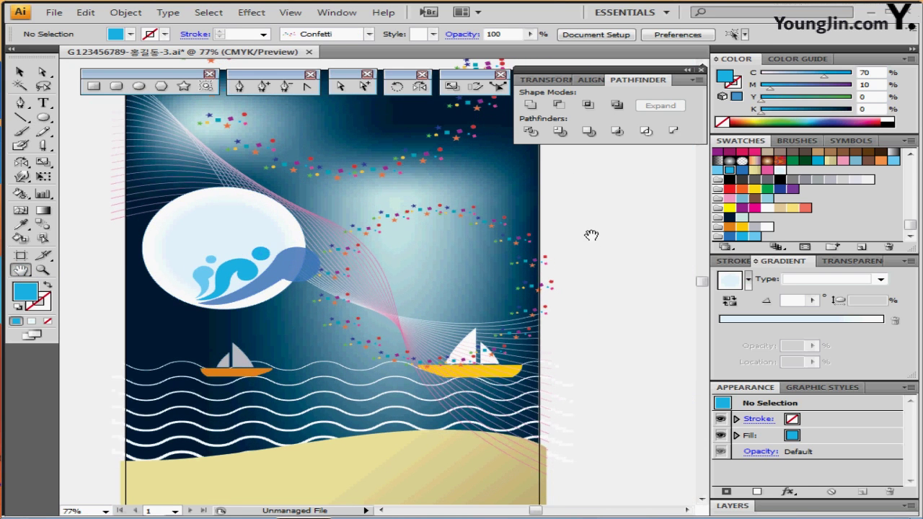
Collapse Pathfinder and detach the symbolism tools as a floating toolbar beside the artboard
{"action": "left_click", "coordinate": [639, 81]}
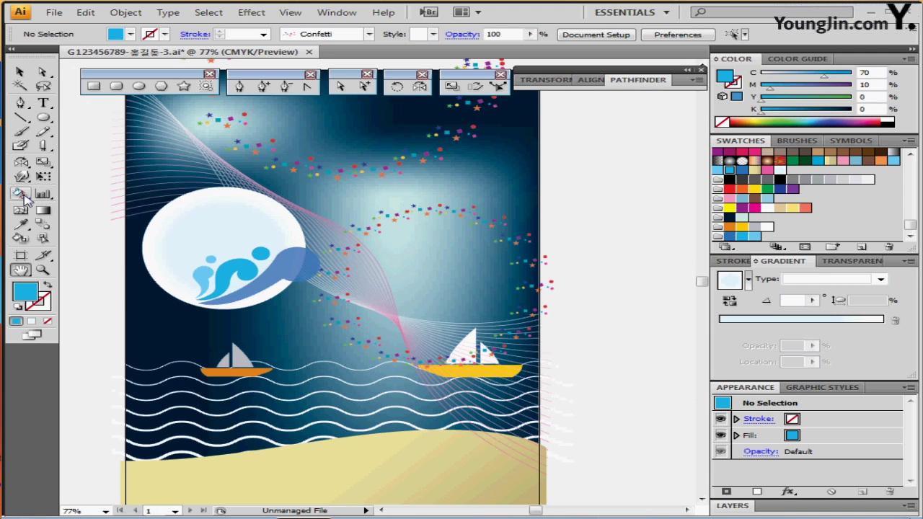
{"action": "left_click_drag", "start_coordinate": [25, 197], "coordinate": [208, 222]}
{"action": "left_click", "coordinate": [206, 221]}
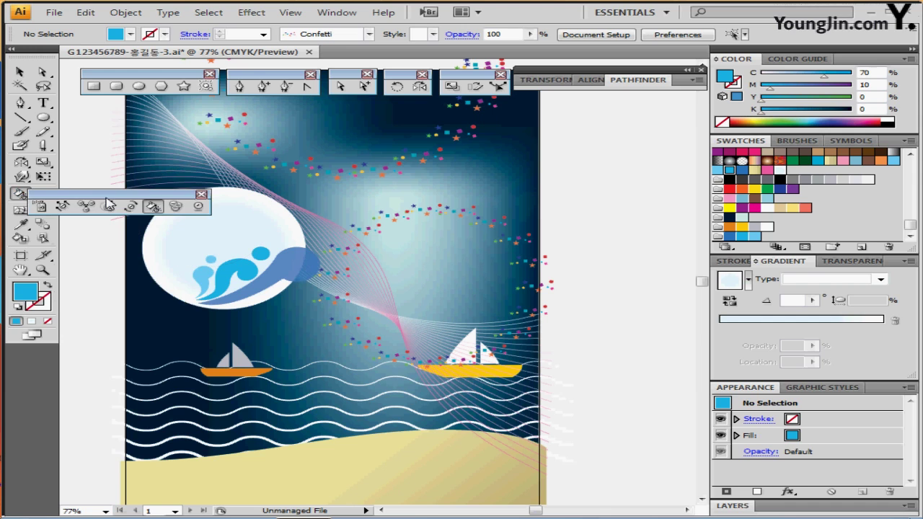
{"action": "mouse_move", "coordinate": [110, 194]}
{"action": "left_mouse_down"}
{"action": "mouse_move", "coordinate": [448, 148]}
{"action": "mouse_move", "coordinate": [591, 110]}
{"action": "left_mouse_up"}
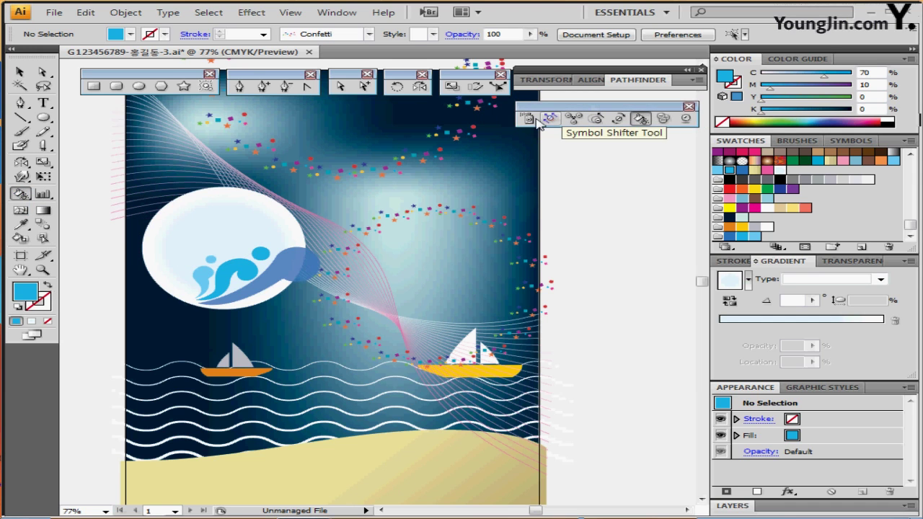
Spray ice cream cone symbols across the moon, sky, waves and sand with the Symbol Sprayer, removing the overlapping extra cone at the moon
{"action": "left_click", "coordinate": [530, 119]}
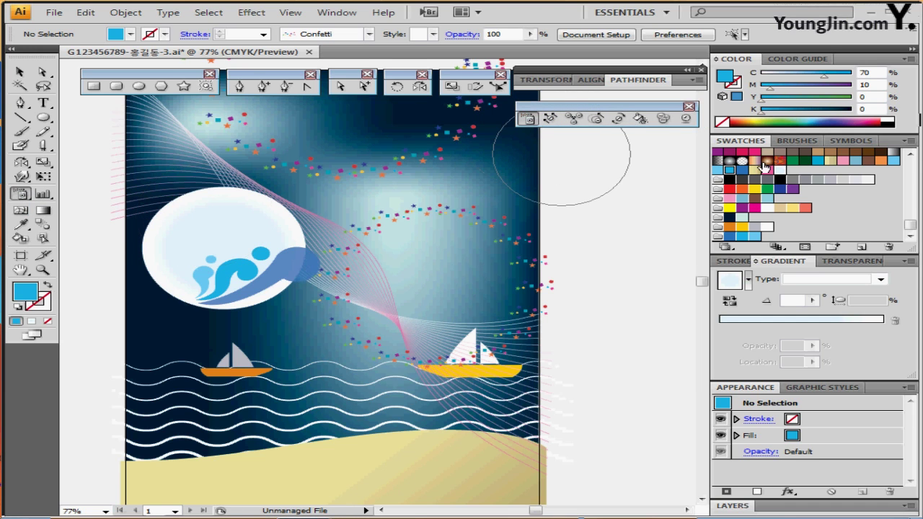
{"action": "left_click", "coordinate": [852, 140]}
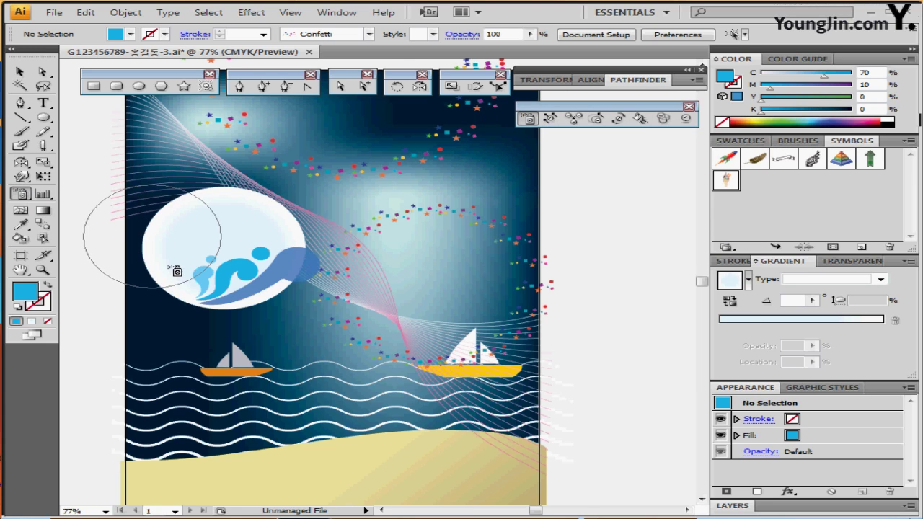
{"action": "left_click", "coordinate": [200, 182]}
{"action": "left_click", "coordinate": [217, 341]}
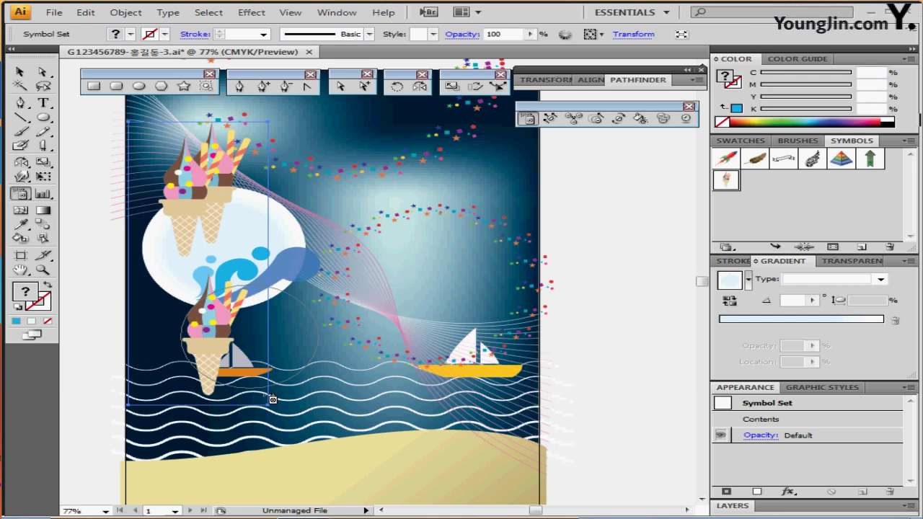
{"action": "left_click", "coordinate": [304, 404]}
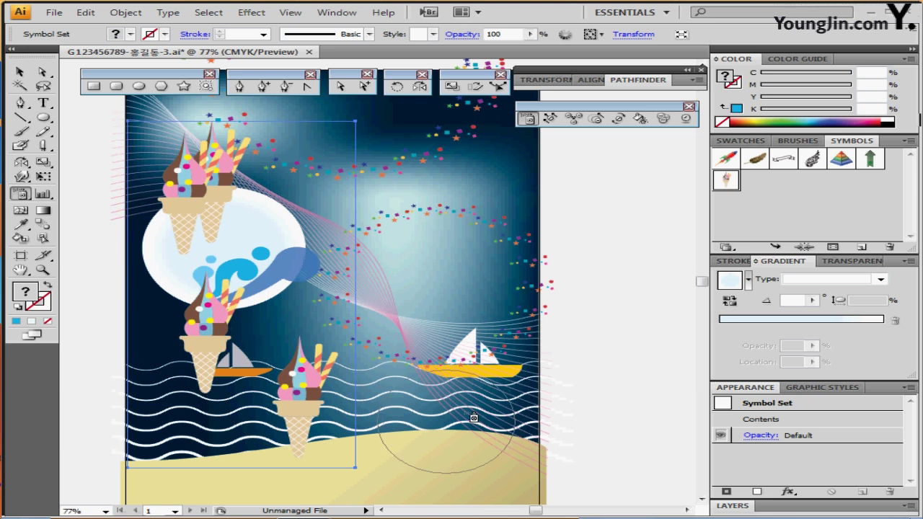
{"action": "left_click", "coordinate": [443, 435]}
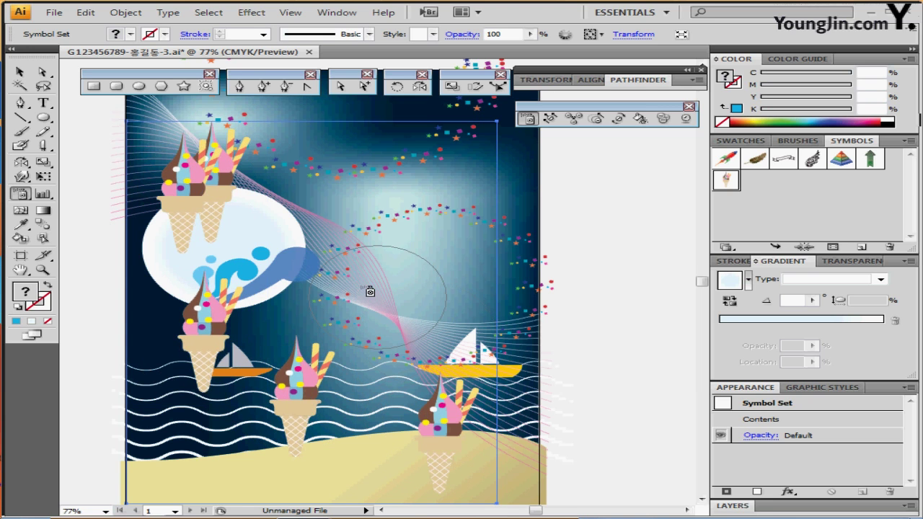
{"action": "left_click", "coordinate": [338, 261]}
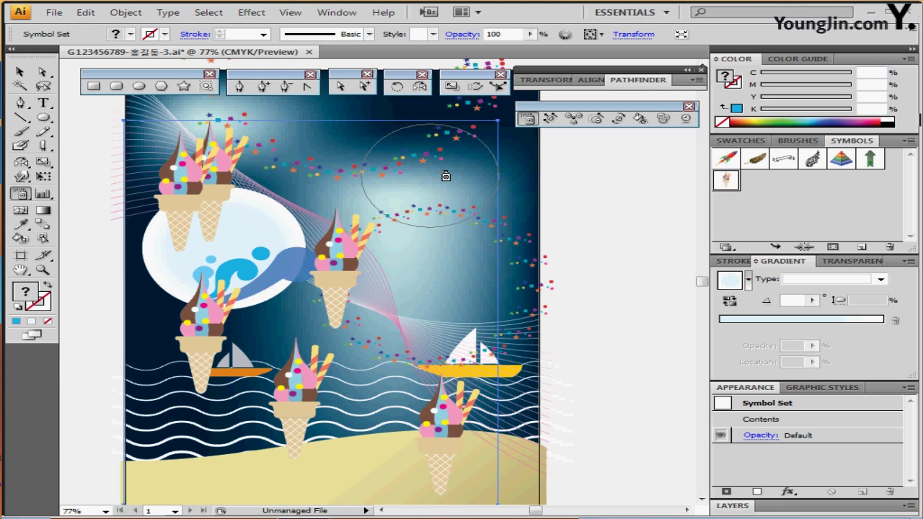
{"action": "left_click", "coordinate": [441, 179]}
{"action": "left_click_drag", "start_coordinate": [220, 192], "coordinate": [219, 182]}
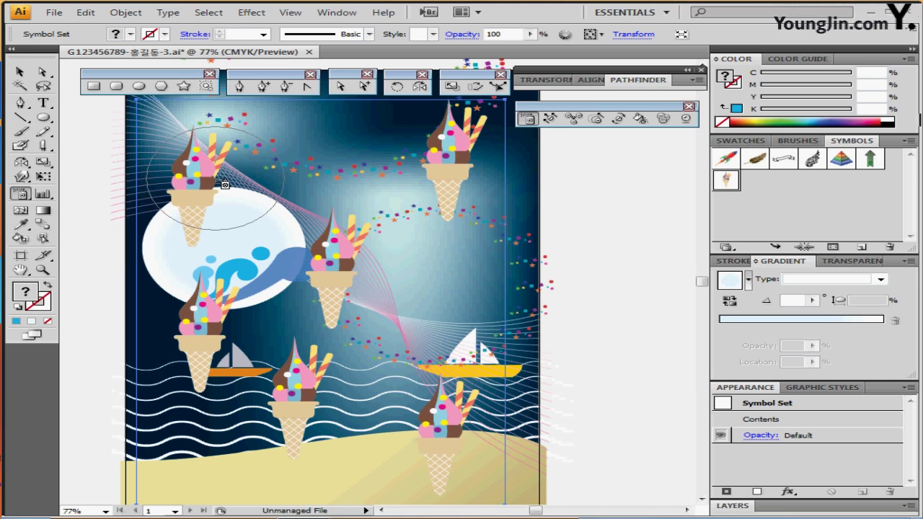
Shrink the cones above the moon, beside the orange boat, at the artwork's centre and on the right of the sand with the Symbol Sizer
{"action": "left_click", "coordinate": [599, 122]}
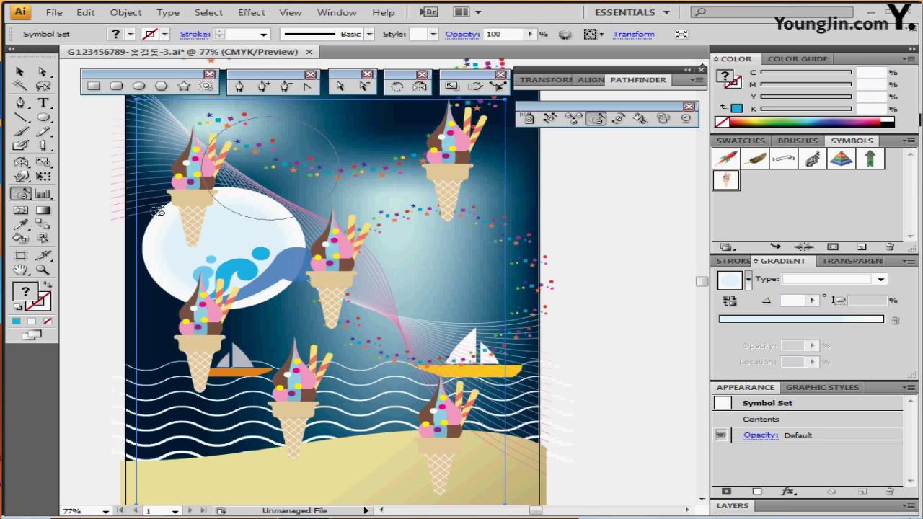
{"action": "left_click_drag", "start_coordinate": [208, 185], "coordinate": [218, 199]}
{"action": "left_click_drag", "start_coordinate": [206, 345], "coordinate": [209, 350]}
{"action": "left_click_drag", "start_coordinate": [480, 427], "coordinate": [474, 430]}
{"action": "left_click_drag", "start_coordinate": [322, 293], "coordinate": [323, 295]}
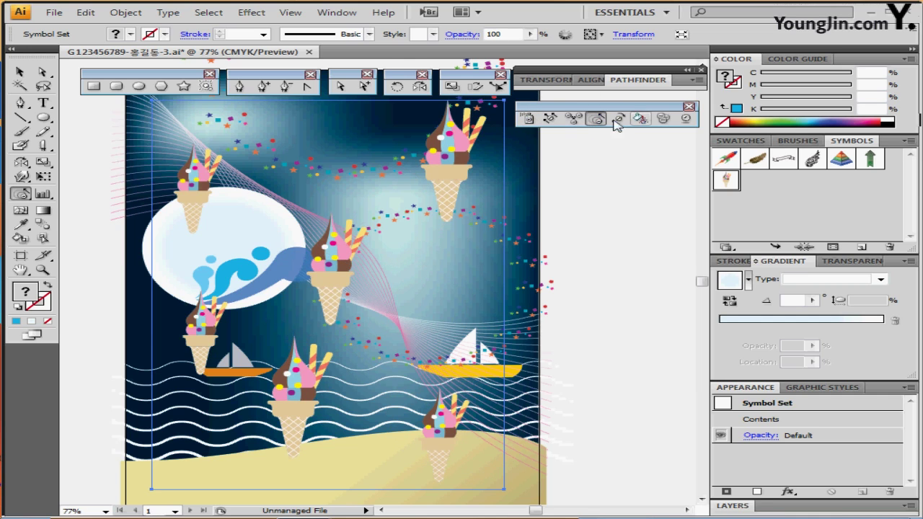
Spread the cones apart with the Symbol Shifter, moving the upper-right cone outward, one off the orange boat and the lower ones onto the sand
{"action": "left_click", "coordinate": [552, 121]}
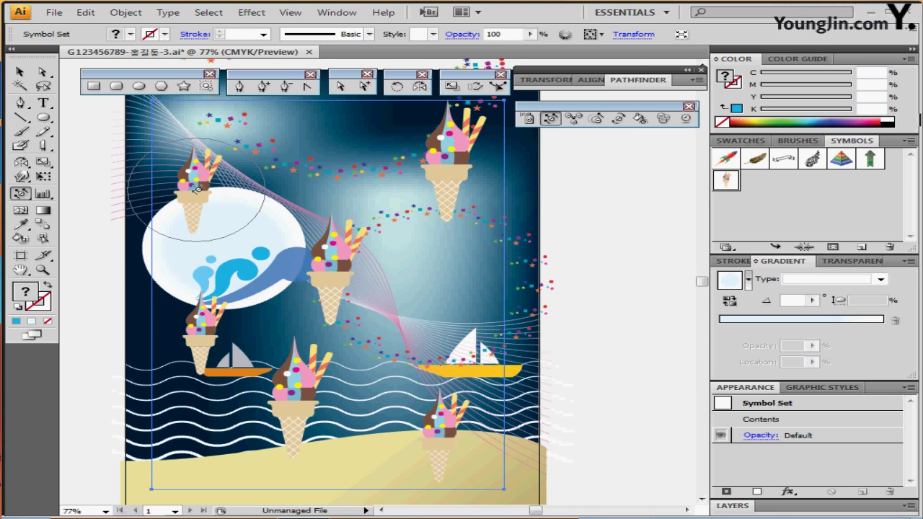
{"action": "left_click_drag", "start_coordinate": [197, 200], "coordinate": [202, 210]}
{"action": "mouse_move", "coordinate": [469, 190]}
{"action": "left_mouse_down"}
{"action": "mouse_move", "coordinate": [490, 227]}
{"action": "mouse_move", "coordinate": [490, 215]}
{"action": "mouse_move", "coordinate": [498, 219]}
{"action": "mouse_move", "coordinate": [324, 275]}
{"action": "mouse_move", "coordinate": [368, 288]}
{"action": "left_mouse_up"}
{"action": "mouse_move", "coordinate": [188, 382]}
{"action": "left_mouse_down"}
{"action": "mouse_move", "coordinate": [184, 368]}
{"action": "mouse_move", "coordinate": [170, 392]}
{"action": "mouse_move", "coordinate": [180, 389]}
{"action": "left_mouse_up"}
{"action": "left_click_drag", "start_coordinate": [299, 389], "coordinate": [287, 437]}
{"action": "mouse_move", "coordinate": [420, 417]}
{"action": "left_mouse_down"}
{"action": "mouse_move", "coordinate": [440, 434]}
{"action": "mouse_move", "coordinate": [439, 415]}
{"action": "mouse_move", "coordinate": [470, 419]}
{"action": "mouse_move", "coordinate": [458, 425]}
{"action": "mouse_move", "coordinate": [451, 394]}
{"action": "left_mouse_up"}
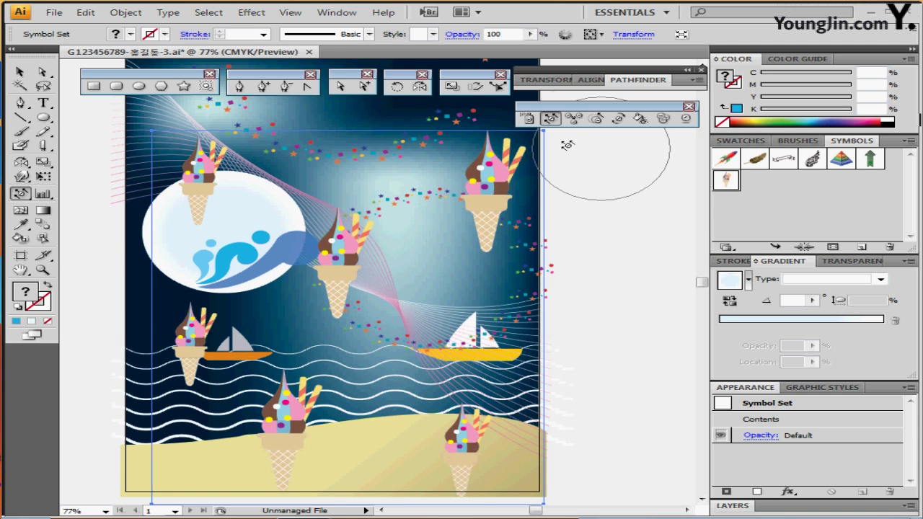
Rotate the central cone clockwise and tilt the upper-right and lower-right cones counterclockwise with the Symbol Spinner
{"action": "left_click", "coordinate": [619, 118]}
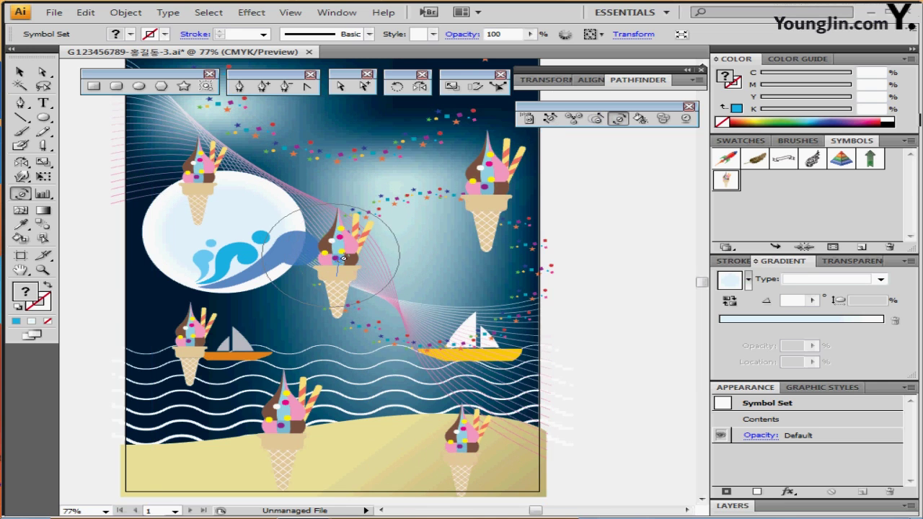
{"action": "mouse_move", "coordinate": [382, 251]}
{"action": "left_mouse_down"}
{"action": "mouse_move", "coordinate": [355, 255]}
{"action": "mouse_move", "coordinate": [359, 247]}
{"action": "left_mouse_up"}
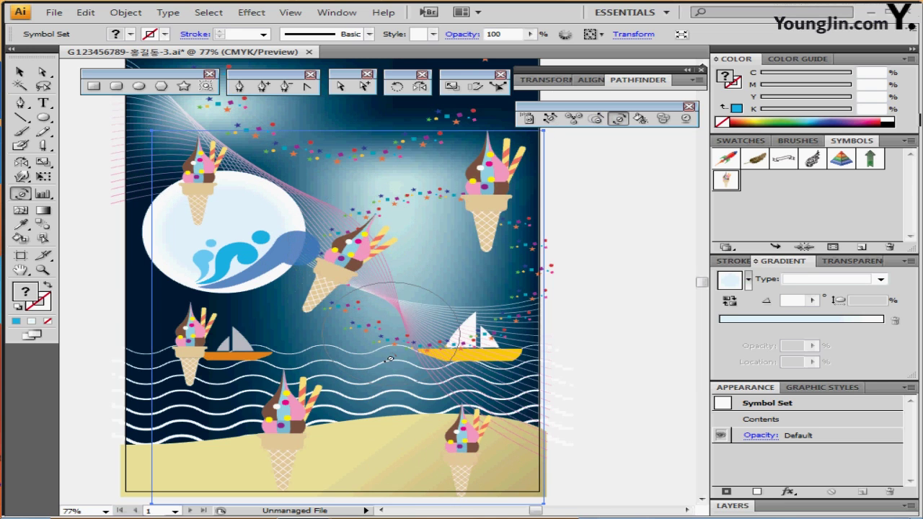
{"action": "left_click_drag", "start_coordinate": [429, 437], "coordinate": [422, 415]}
{"action": "mouse_move", "coordinate": [449, 200]}
{"action": "left_mouse_down"}
{"action": "mouse_move", "coordinate": [493, 219]}
{"action": "mouse_move", "coordinate": [487, 187]}
{"action": "mouse_move", "coordinate": [465, 196]}
{"action": "mouse_move", "coordinate": [479, 176]}
{"action": "mouse_move", "coordinate": [539, 185]}
{"action": "left_mouse_up"}
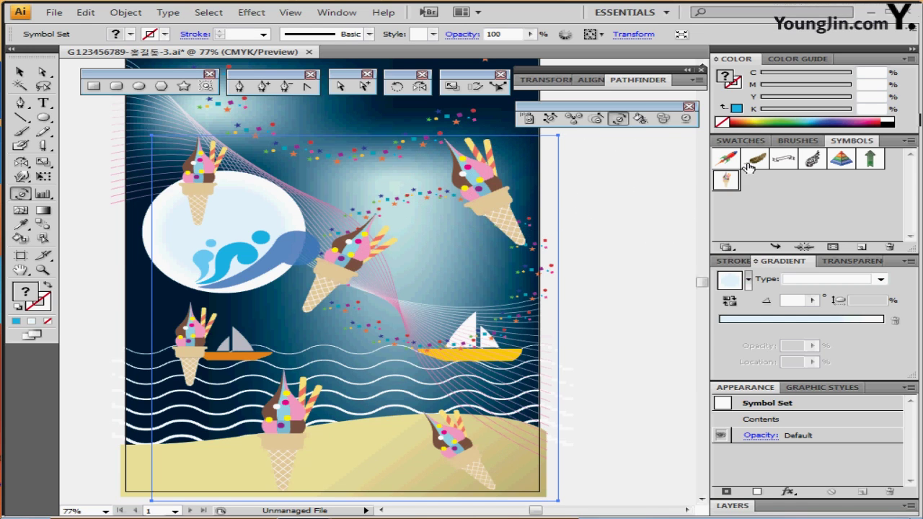
Stain the ice cream cone on the right of the sand pink (C0 M95 Y20 K0) with the Symbol Stainer
{"action": "left_click", "coordinate": [642, 120]}
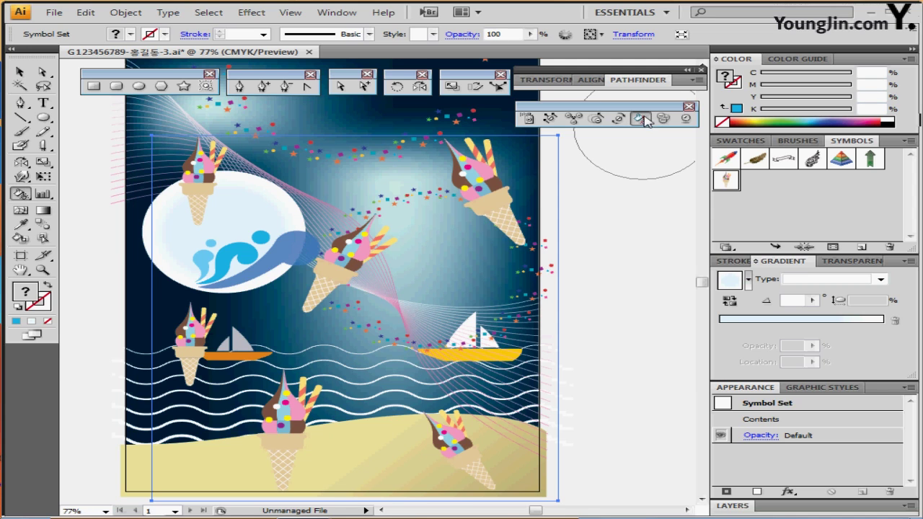
{"action": "left_click", "coordinate": [750, 141]}
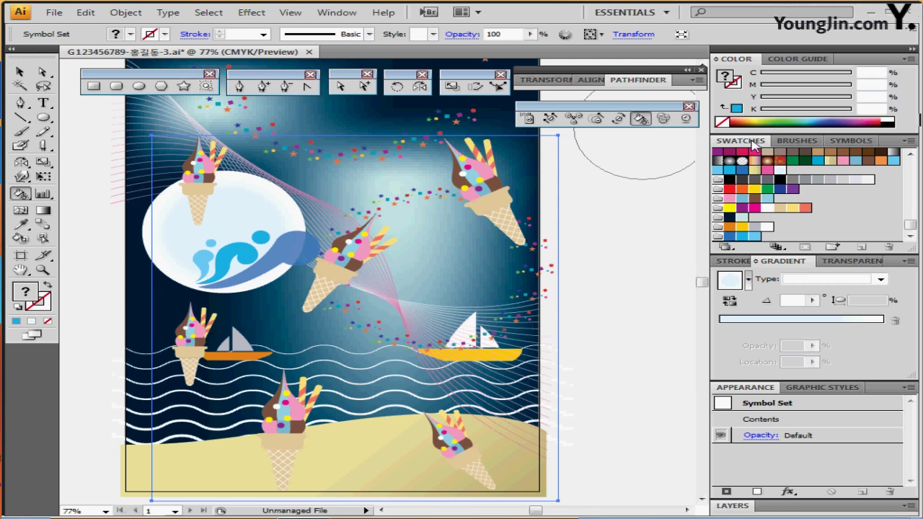
{"action": "left_click", "coordinate": [911, 168]}
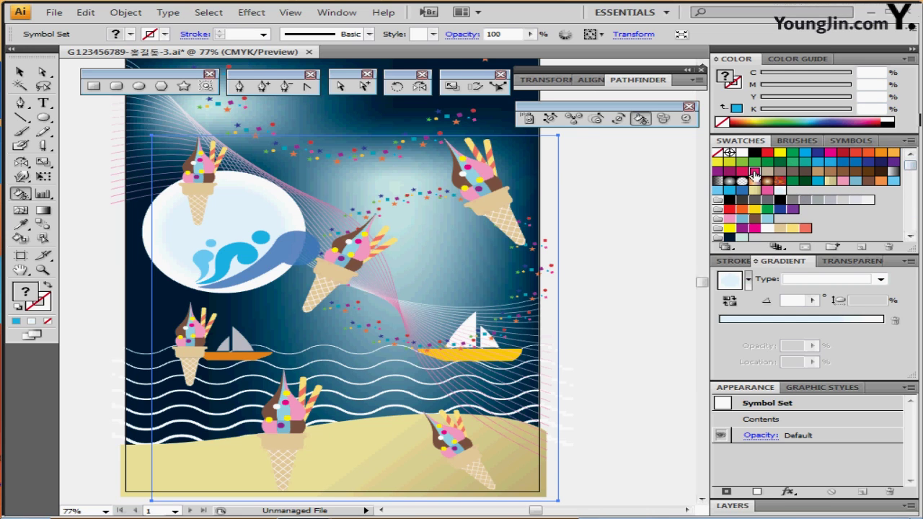
{"action": "left_click", "coordinate": [755, 173]}
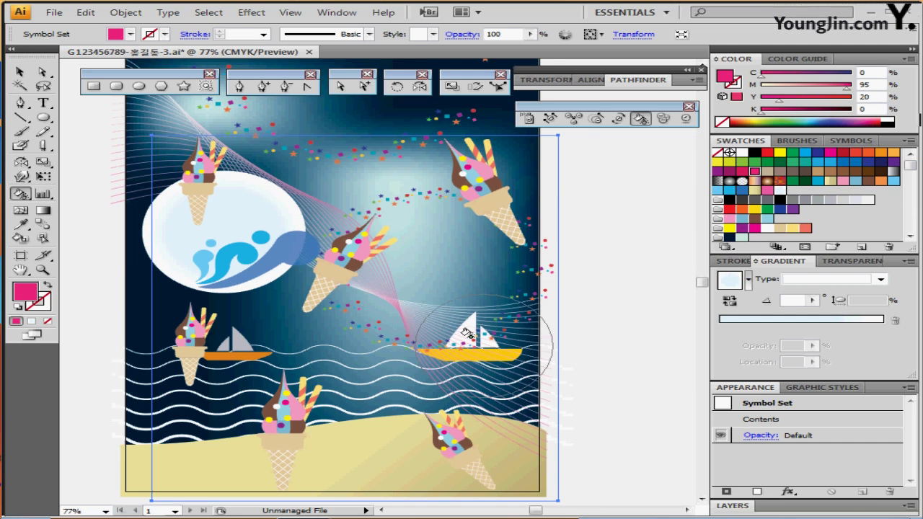
{"action": "left_click_drag", "start_coordinate": [440, 446], "coordinate": [453, 443]}
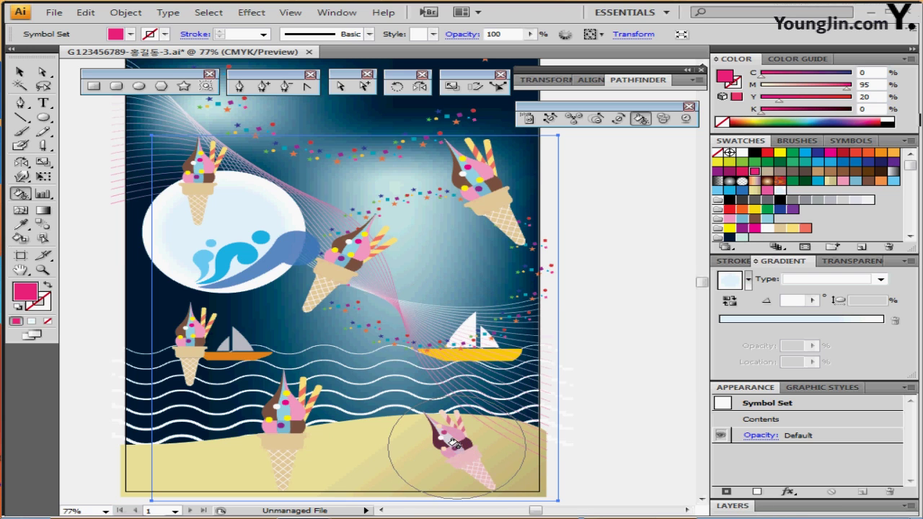
{"action": "left_click", "coordinate": [453, 443]}
{"action": "left_click", "coordinate": [453, 443]}
{"action": "left_click", "coordinate": [453, 443]}
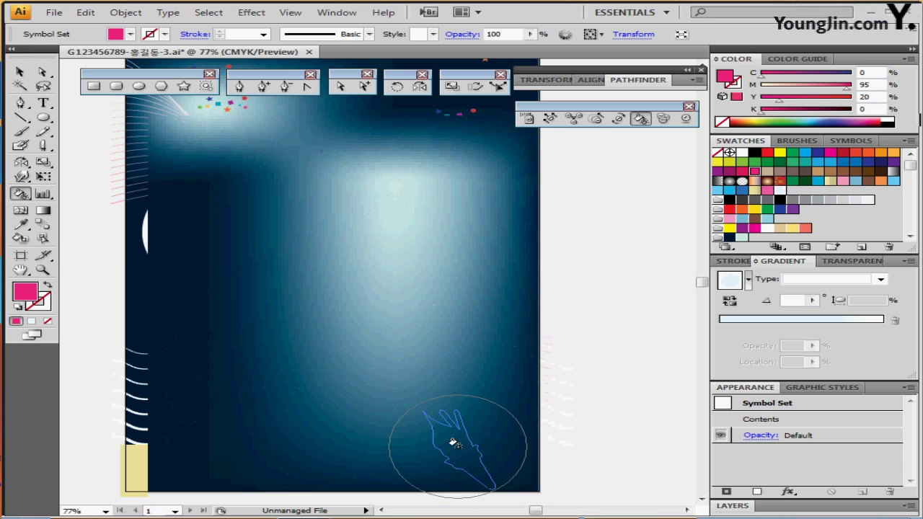
Stain the cone at the bottom centre green (C50 M0 Y100 K0) and the central cone cyan (C100 M0 Y0 K0)
{"action": "left_click", "coordinate": [742, 161]}
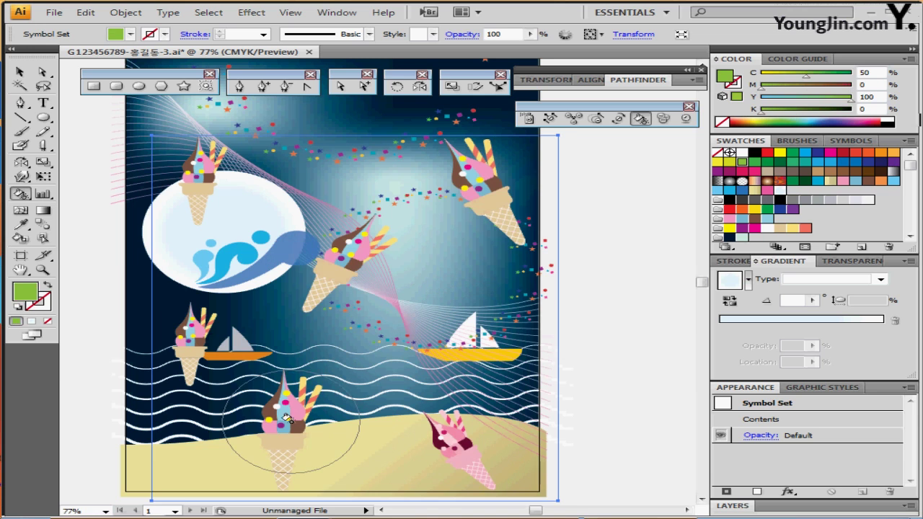
{"action": "left_click_drag", "start_coordinate": [287, 419], "coordinate": [316, 414]}
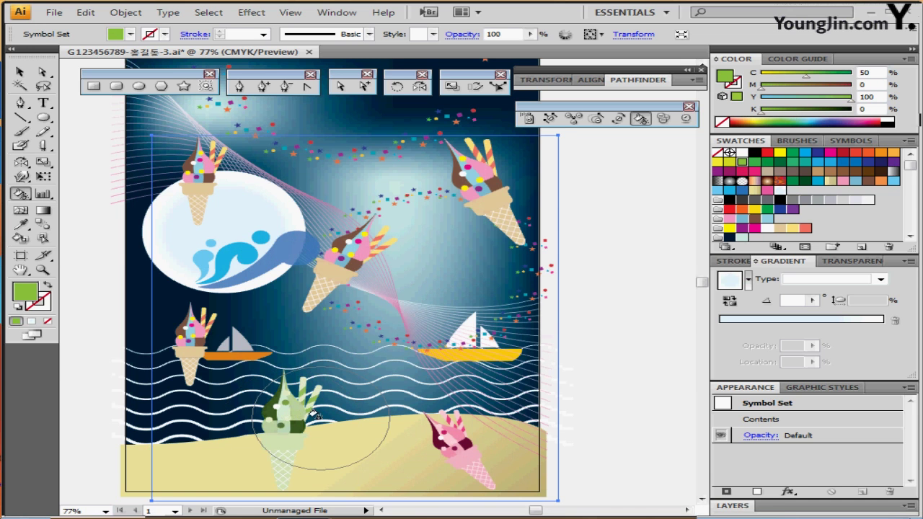
{"action": "left_click", "coordinate": [805, 152]}
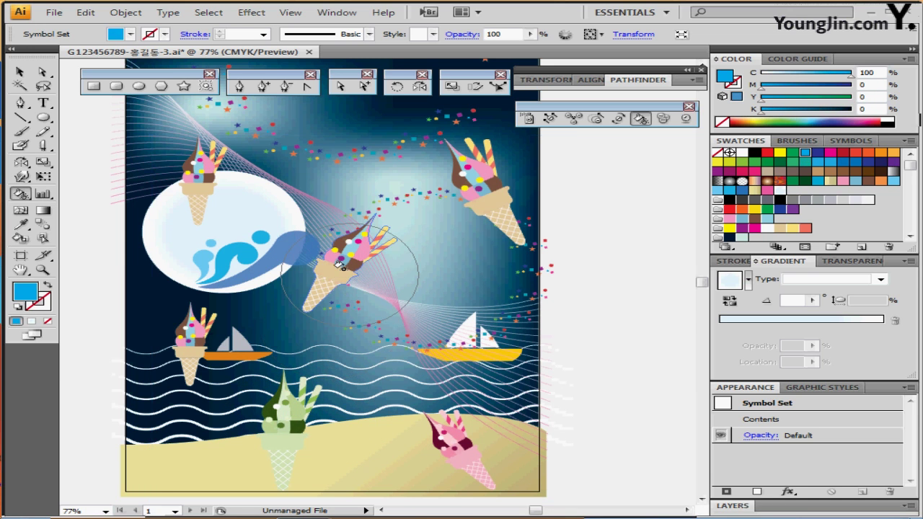
{"action": "left_click_drag", "start_coordinate": [339, 266], "coordinate": [339, 265]}
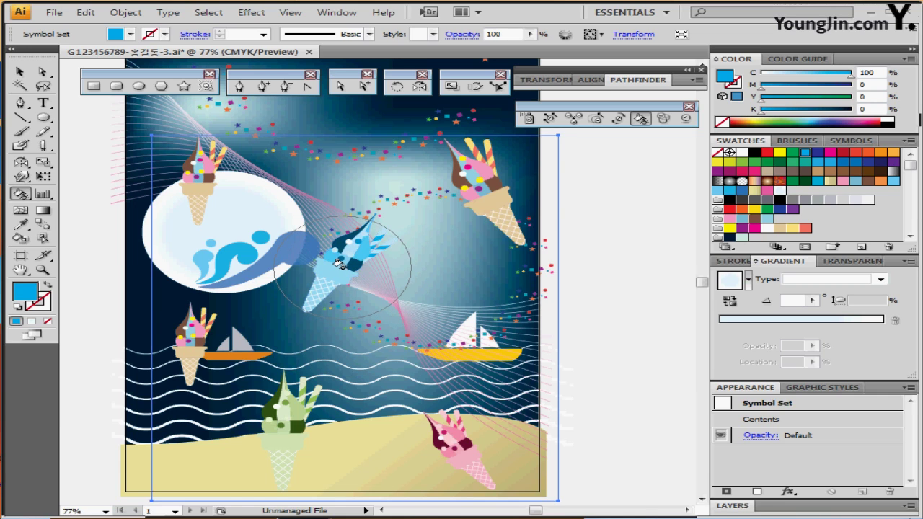
Remove the cyan stain from the central cone, reapply it, and reduce it again with the Symbol Stainer
{"action": "left_click", "coordinate": [339, 266], "text": "alt"}
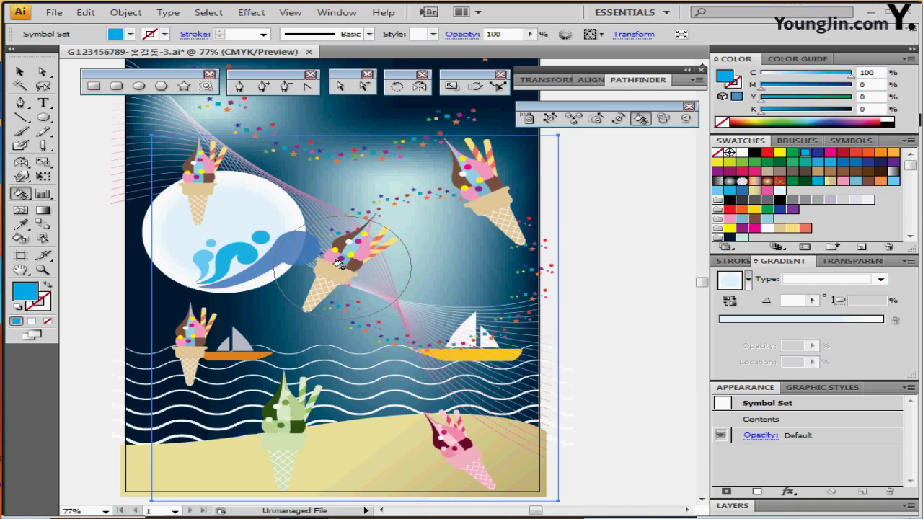
{"action": "left_click_drag", "start_coordinate": [339, 265], "coordinate": [339, 265]}
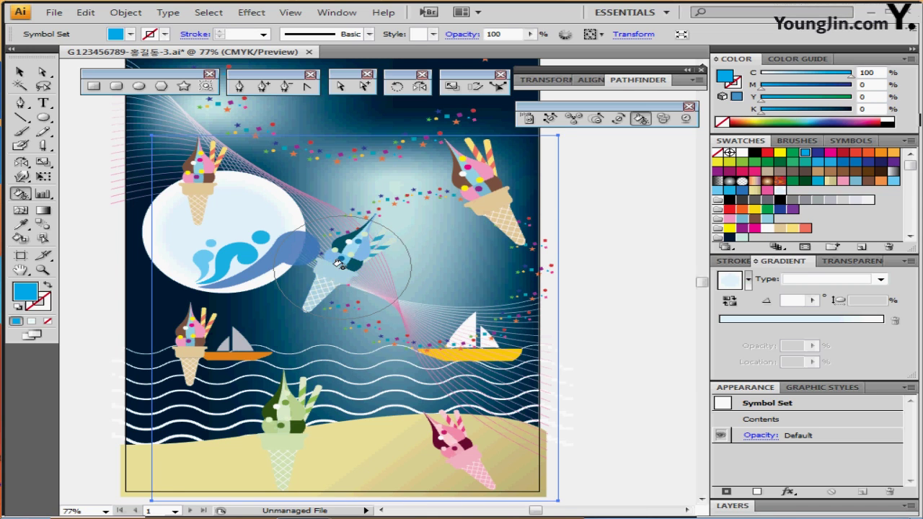
{"action": "left_click", "coordinate": [339, 265], "text": "alt"}
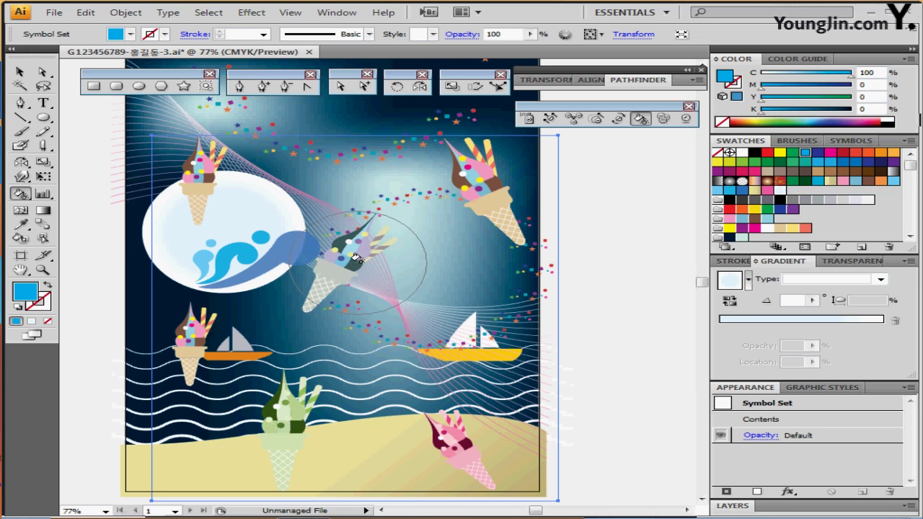
Delete the cone symbol set, put the fully recoloured cone set in its place and move it down over the moon, waves and sand
{"action": "key", "text": "Delete"}
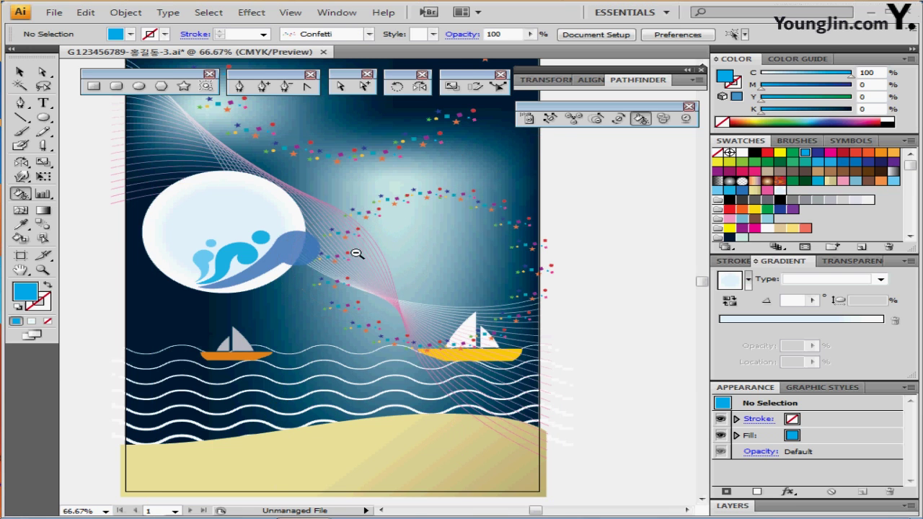
{"action": "key", "text": "ctrl+minus"}
{"action": "left_click_drag", "start_coordinate": [343, 227], "coordinate": [351, 332]}
{"action": "left_click_drag", "start_coordinate": [450, 101], "coordinate": [436, 482]}
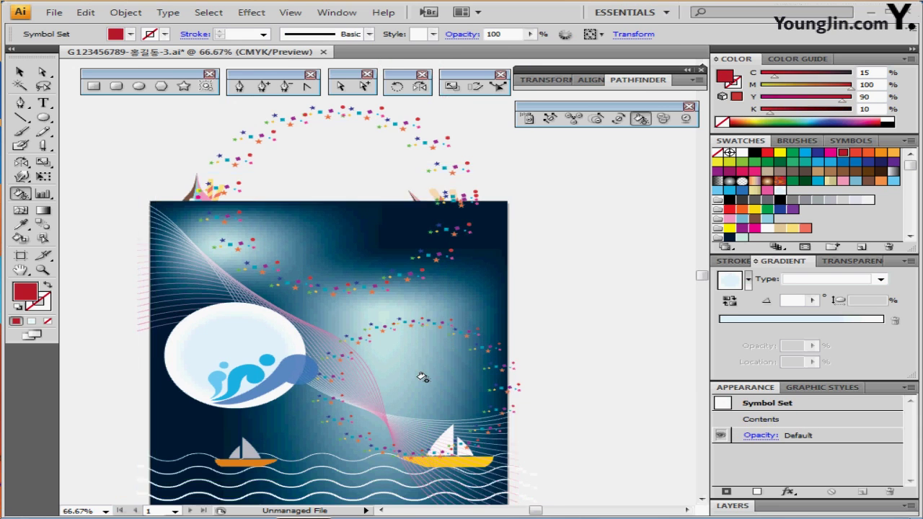
{"action": "scroll", "coordinate": [422, 377], "scroll_direction": "down", "scroll_amount": 3}
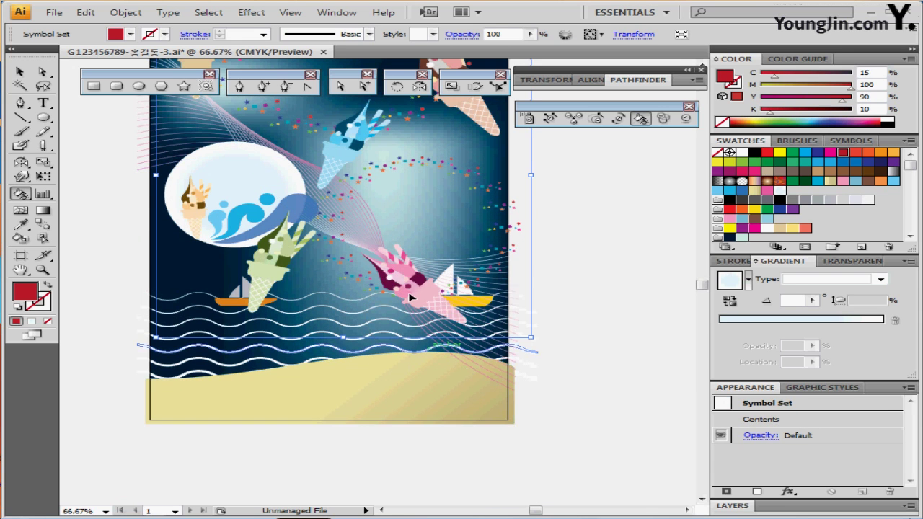
{"action": "left_click_drag", "start_coordinate": [406, 290], "coordinate": [411, 373]}
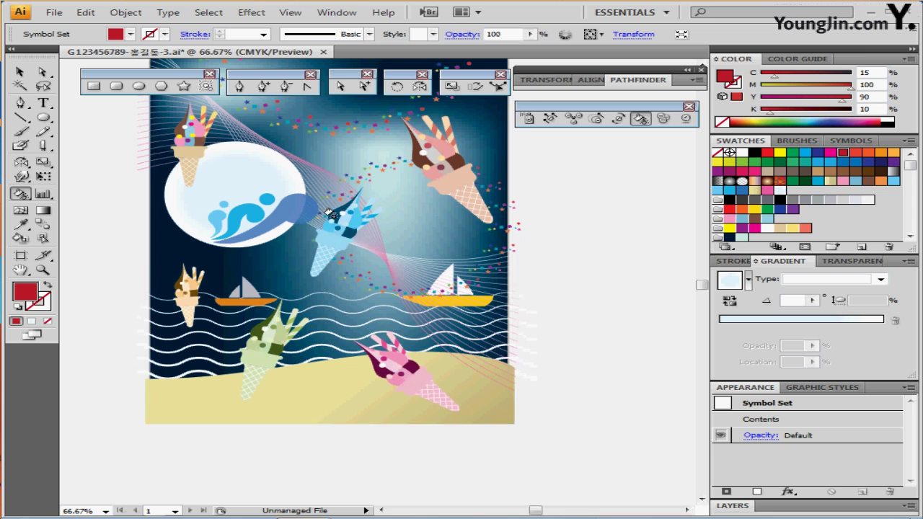
{"action": "left_click_drag", "start_coordinate": [309, 191], "coordinate": [265, 249]}
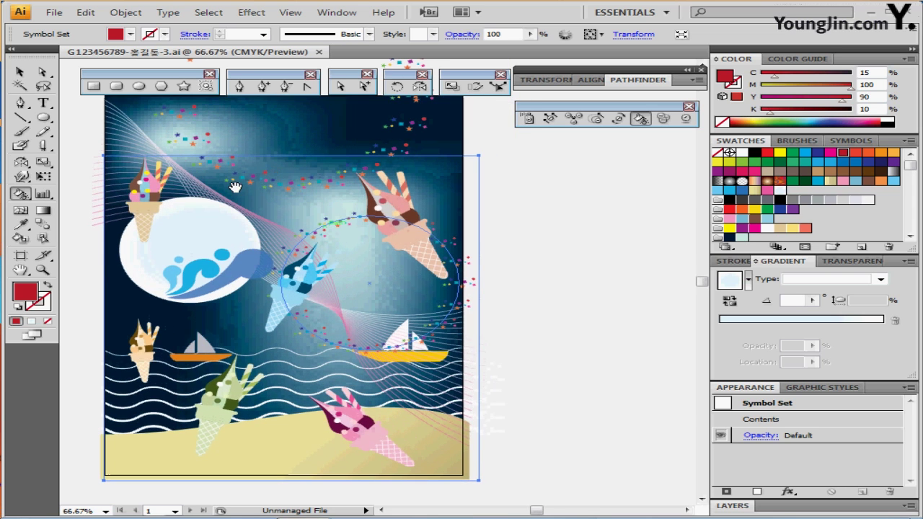
Add the magenta two-line text "Blue Beach" on the moon in 35 pt Times New Roman Regular, removing the other text added with it
{"action": "left_click", "coordinate": [42, 104]}
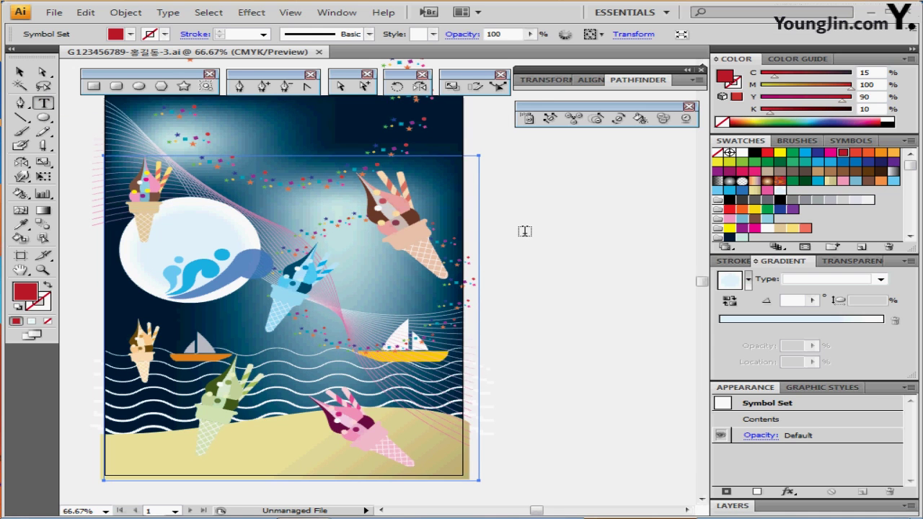
{"action": "left_click", "coordinate": [226, 251], "text": "ctrl"}
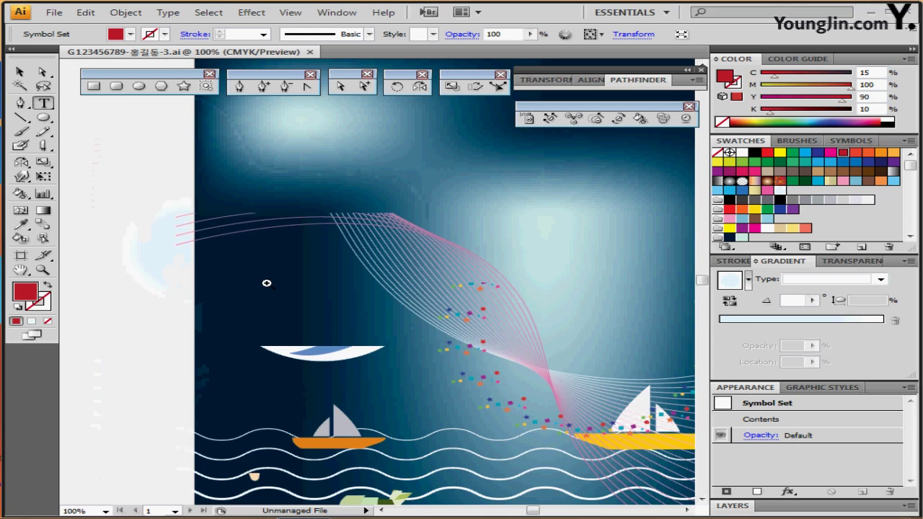
{"action": "left_click", "coordinate": [267, 282], "text": "ctrl"}
{"action": "left_click_drag", "start_coordinate": [422, 328], "coordinate": [285, 278]}
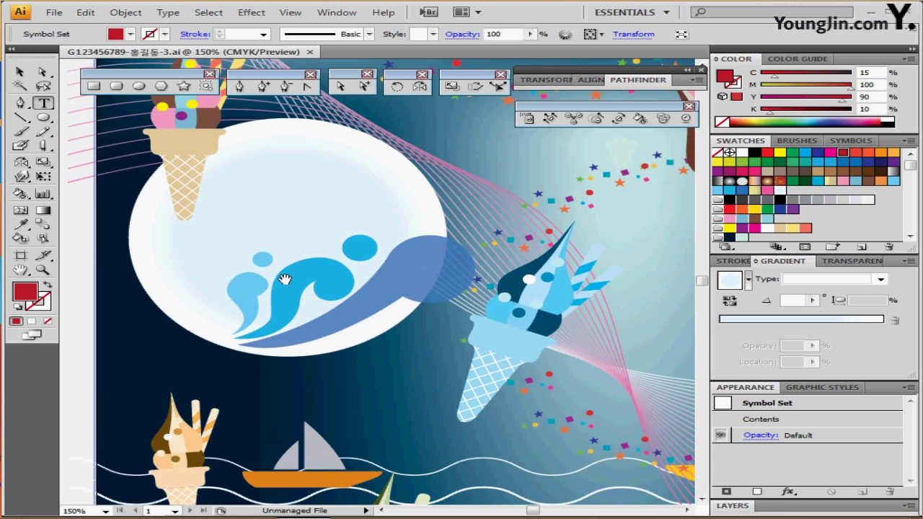
{"action": "left_click_drag", "start_coordinate": [290, 240], "coordinate": [255, 273]}
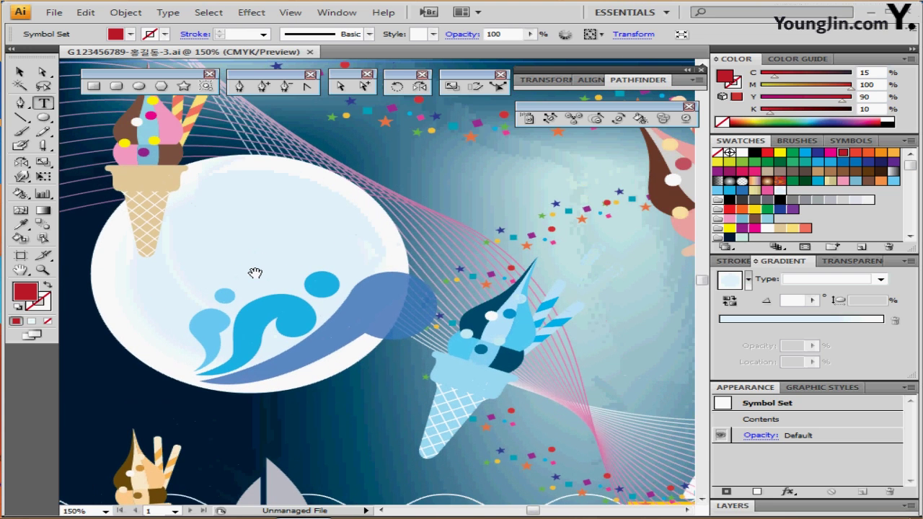
{"action": "mouse_move", "coordinate": [281, 231]}
{"action": "left_mouse_down"}
{"action": "mouse_move", "coordinate": [284, 252]}
{"action": "mouse_move", "coordinate": [274, 242]}
{"action": "left_mouse_up"}
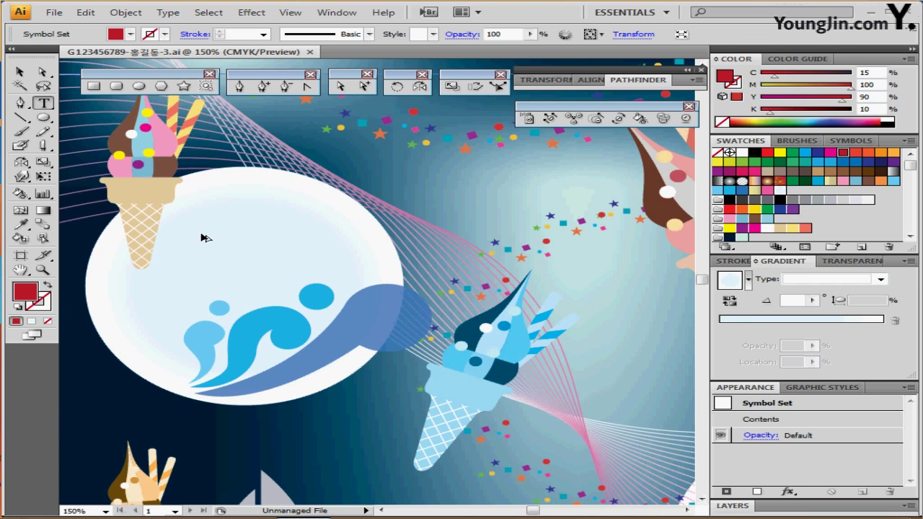
{"action": "left_click", "coordinate": [204, 238]}
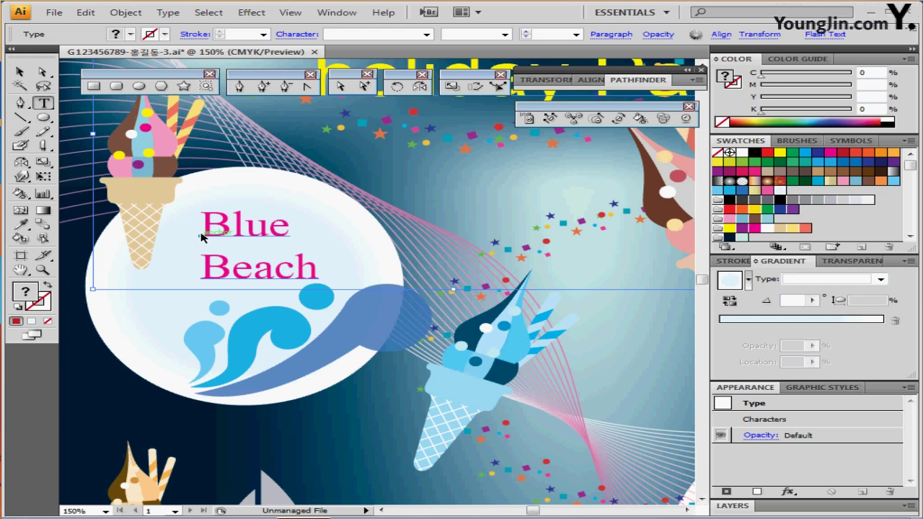
{"action": "left_click", "coordinate": [217, 233], "text": "ctrl+shift"}
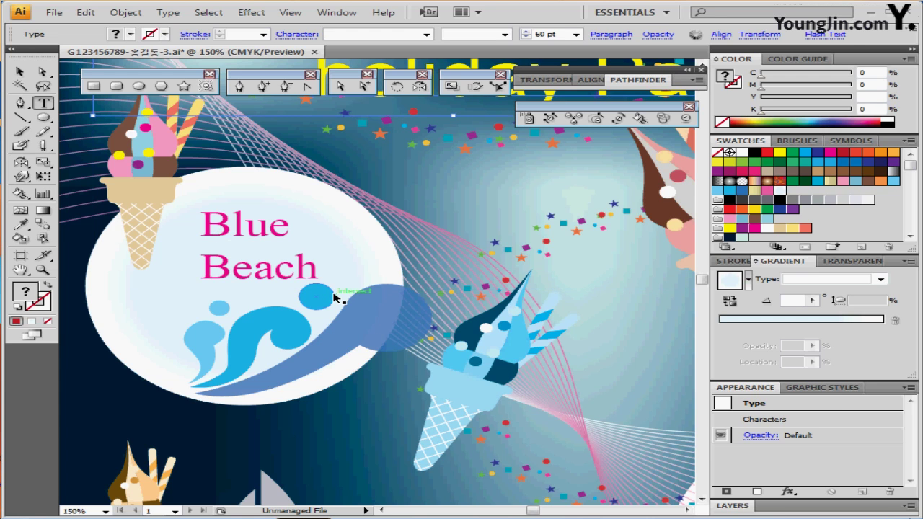
{"action": "left_click", "coordinate": [336, 295], "text": "ctrl"}
Examine the font, style, size and paragraph alignment of the "Blue Beach" text
{"action": "left_click", "coordinate": [233, 238], "text": "ctrl"}
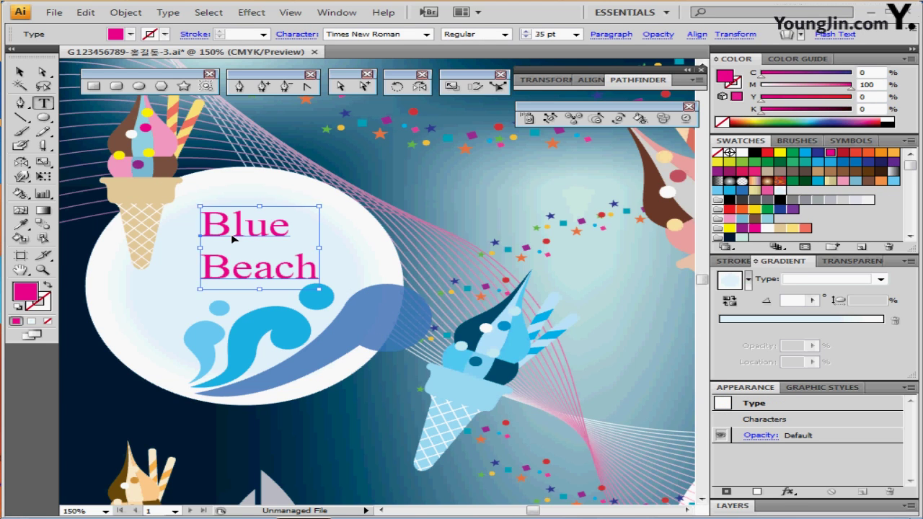
{"action": "key", "text": "ctrl+t"}
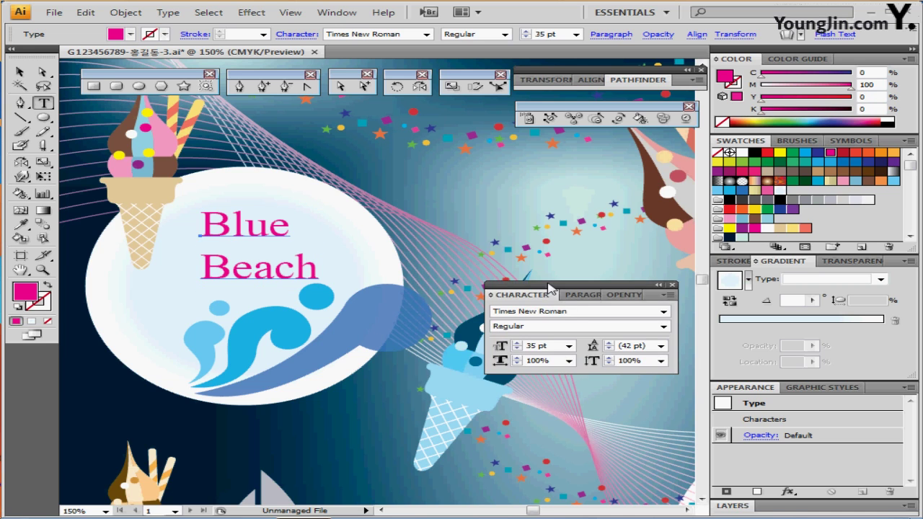
{"action": "left_click_drag", "start_coordinate": [553, 292], "coordinate": [527, 193]}
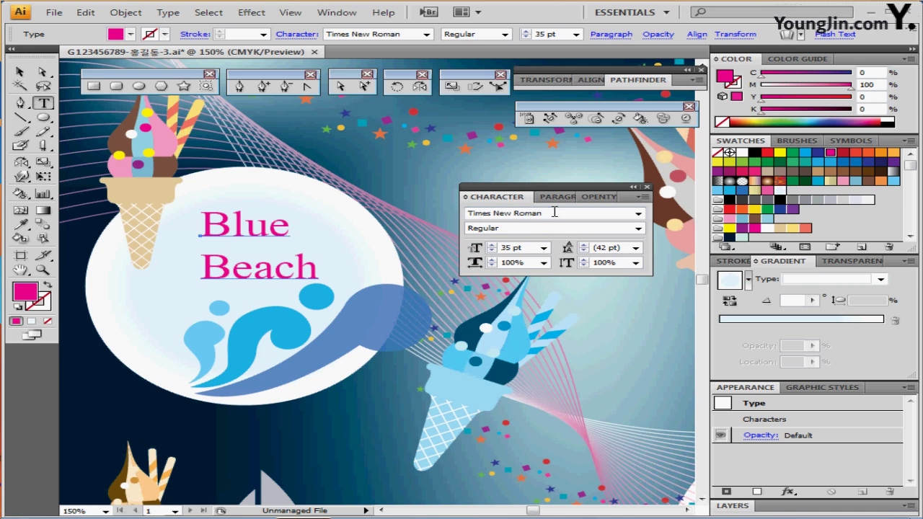
{"action": "left_click", "coordinate": [554, 213]}
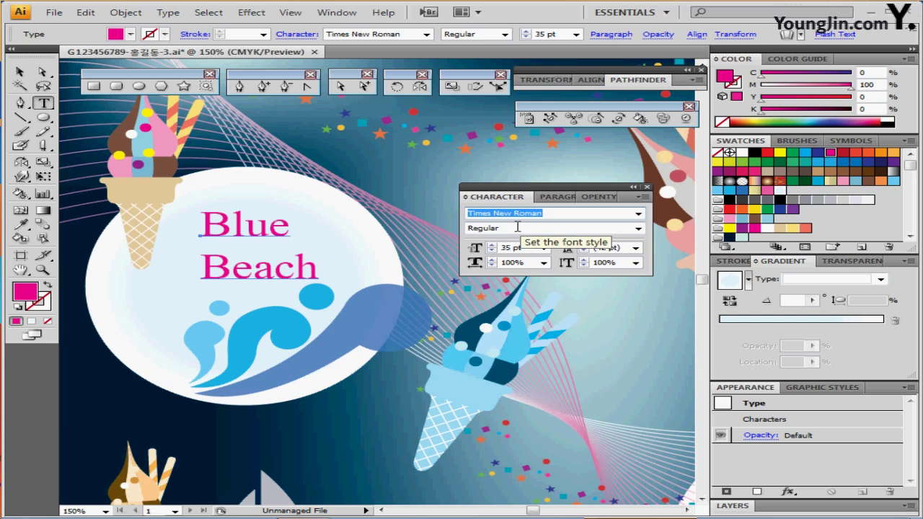
{"action": "left_click", "coordinate": [532, 249]}
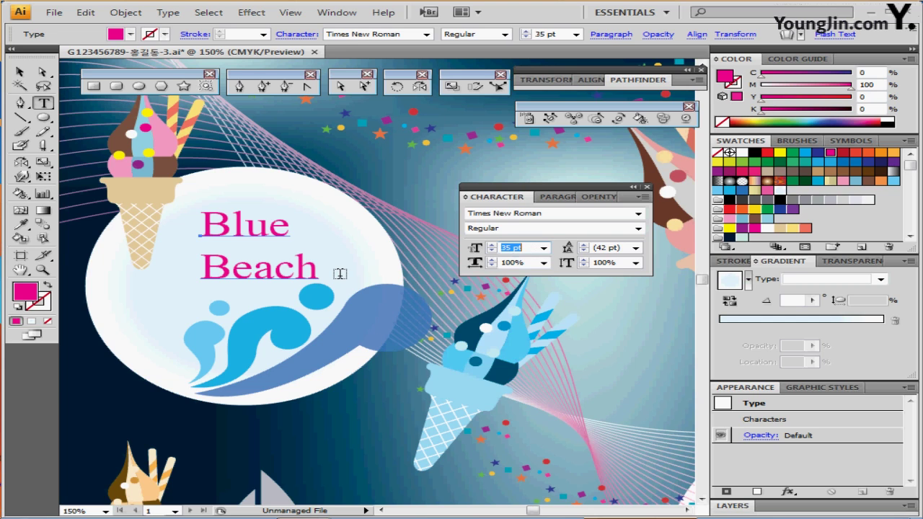
{"action": "left_click", "coordinate": [248, 237], "text": "ctrl"}
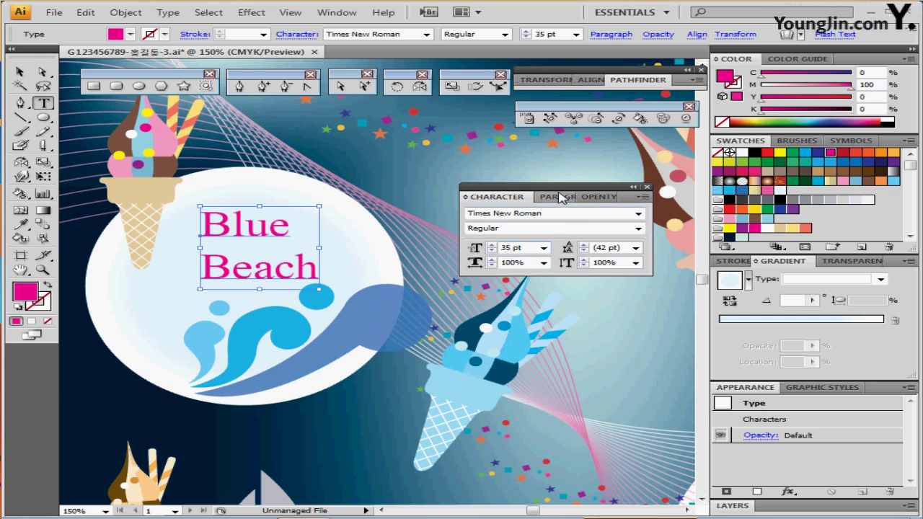
{"action": "left_click", "coordinate": [556, 197]}
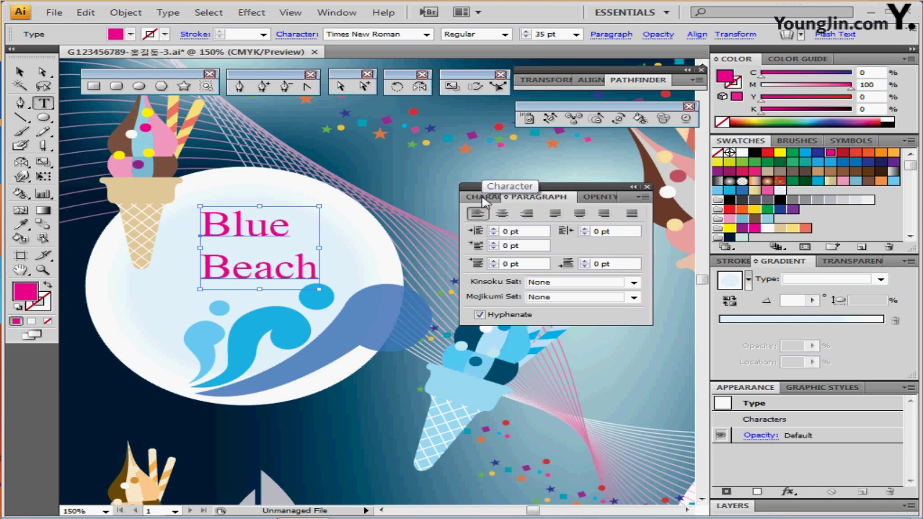
{"action": "left_click", "coordinate": [480, 197]}
{"action": "left_click", "coordinate": [255, 248]}
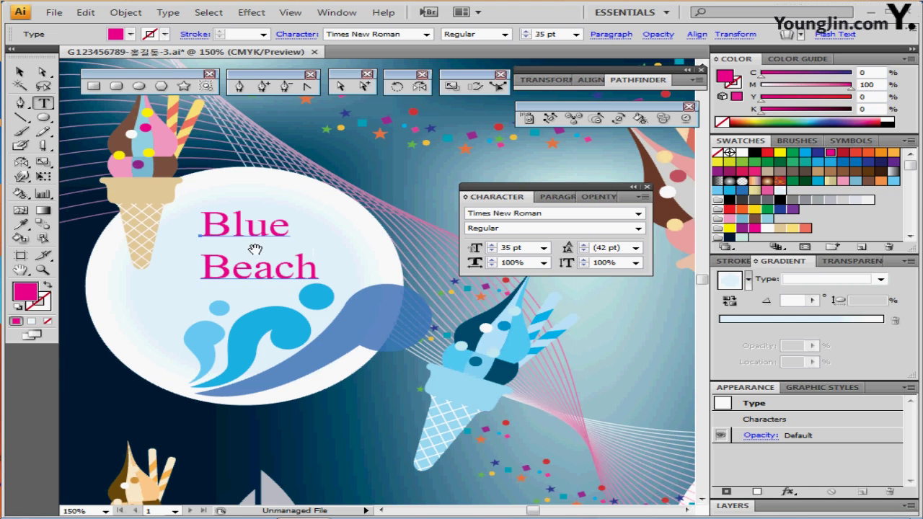
Paste the white "SUMMER NIGHT" and yellow "holiday Party" text lines across the top of the night-sky background
{"action": "left_click_drag", "start_coordinate": [335, 217], "coordinate": [264, 303]}
{"action": "left_click_drag", "start_coordinate": [371, 206], "coordinate": [277, 401]}
{"action": "left_click", "coordinate": [308, 334], "text": "ctrl+alt"}
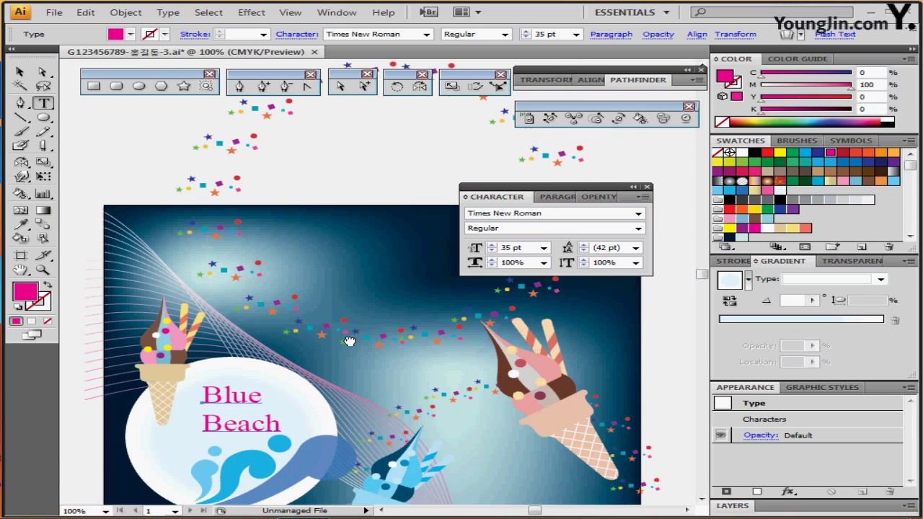
{"action": "left_click_drag", "start_coordinate": [351, 336], "coordinate": [325, 264]}
{"action": "left_click_drag", "start_coordinate": [489, 196], "coordinate": [504, 360]}
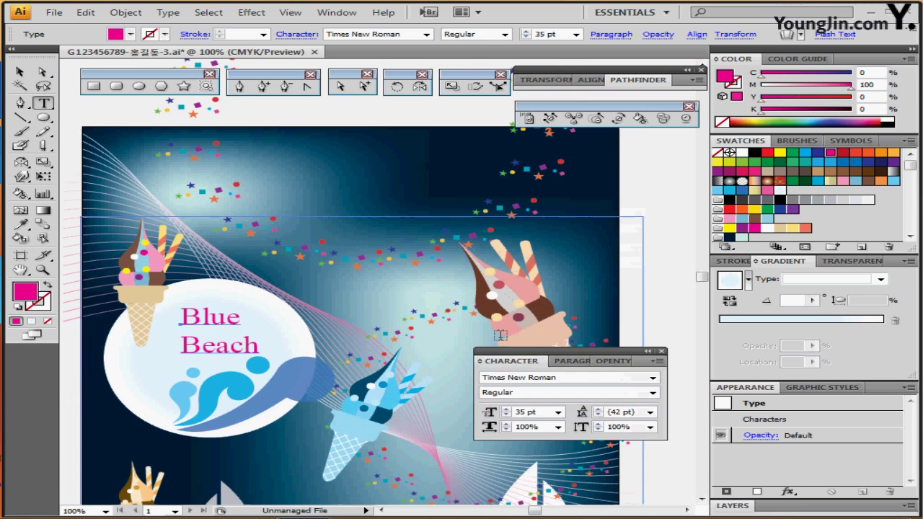
{"action": "left_click", "coordinate": [659, 198]}
{"action": "key", "text": "ctrl+v"}
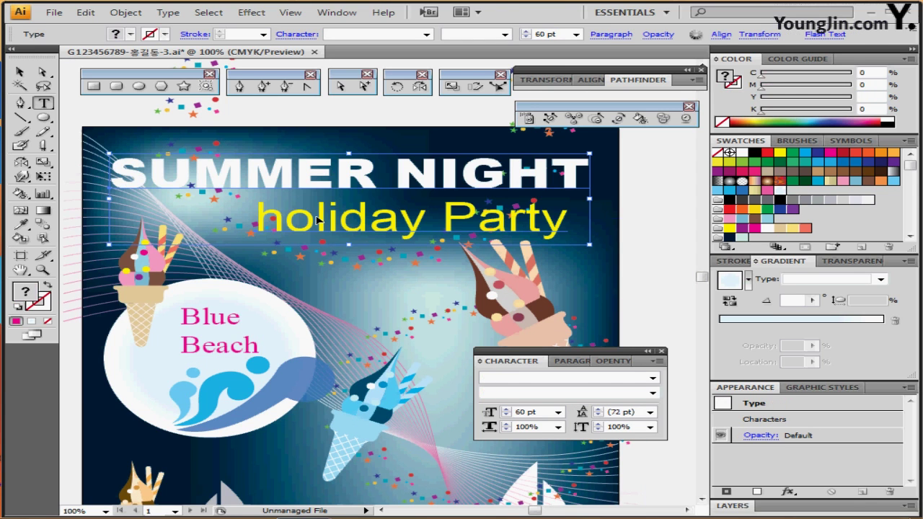
{"action": "left_click_drag", "start_coordinate": [282, 180], "coordinate": [266, 181]}
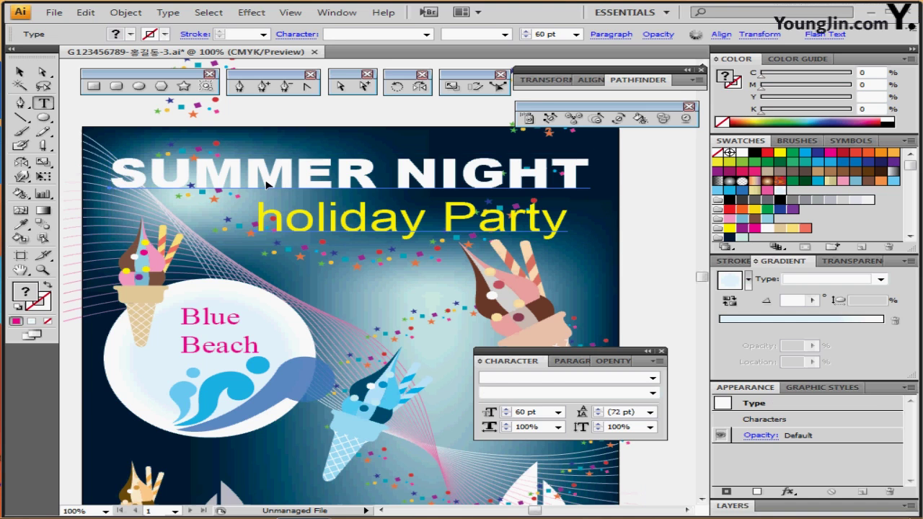
{"action": "left_click", "coordinate": [640, 184], "text": "ctrl"}
Examine the font, style, size and fill colour of the "SUMMER NIGHT" text
{"action": "left_click", "coordinate": [428, 189]}
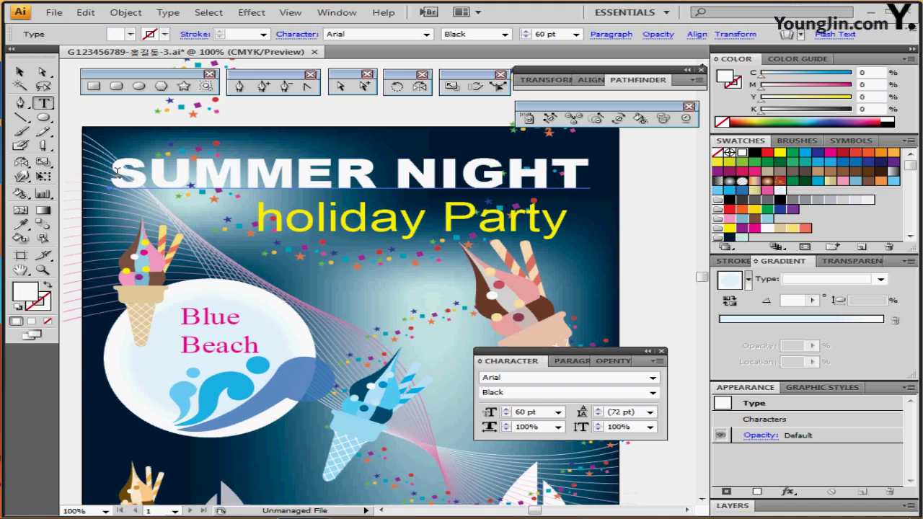
{"action": "left_click_drag", "start_coordinate": [118, 172], "coordinate": [623, 184]}
{"action": "left_click_drag", "start_coordinate": [598, 351], "coordinate": [576, 248]}
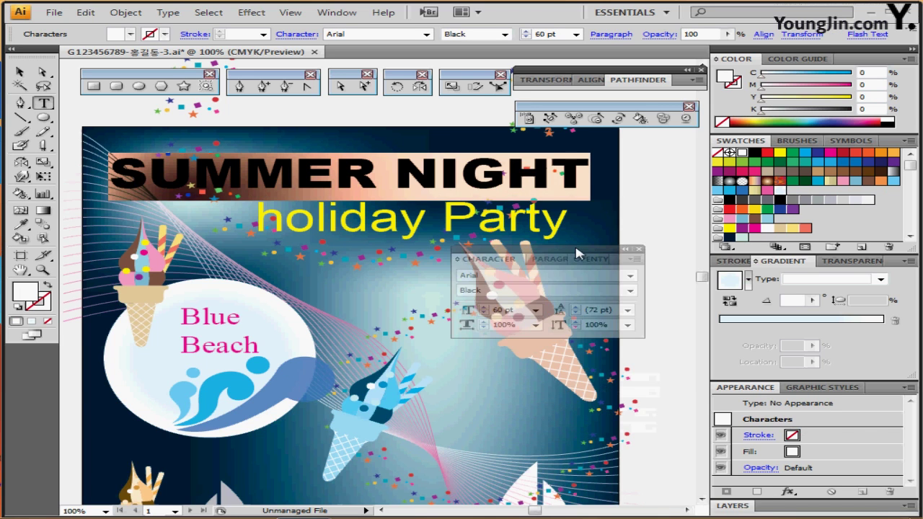
{"action": "left_click", "coordinate": [473, 274]}
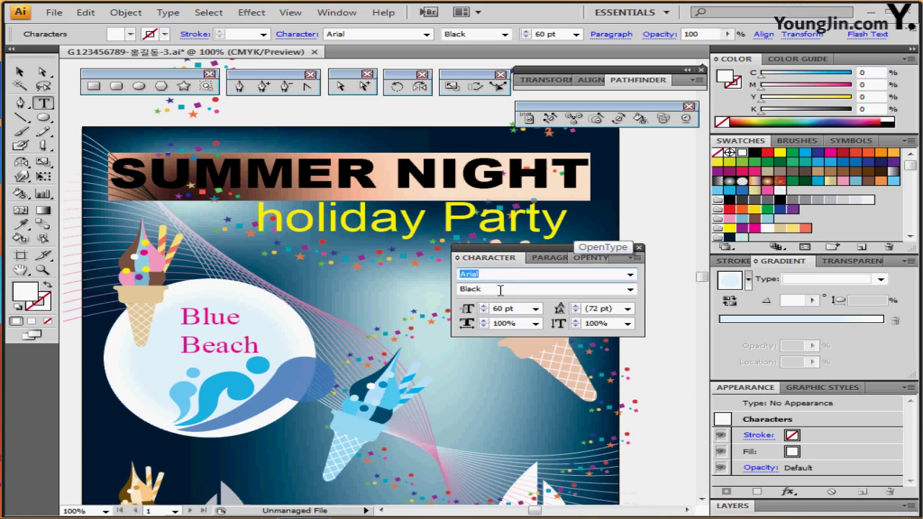
{"action": "left_click", "coordinate": [501, 289]}
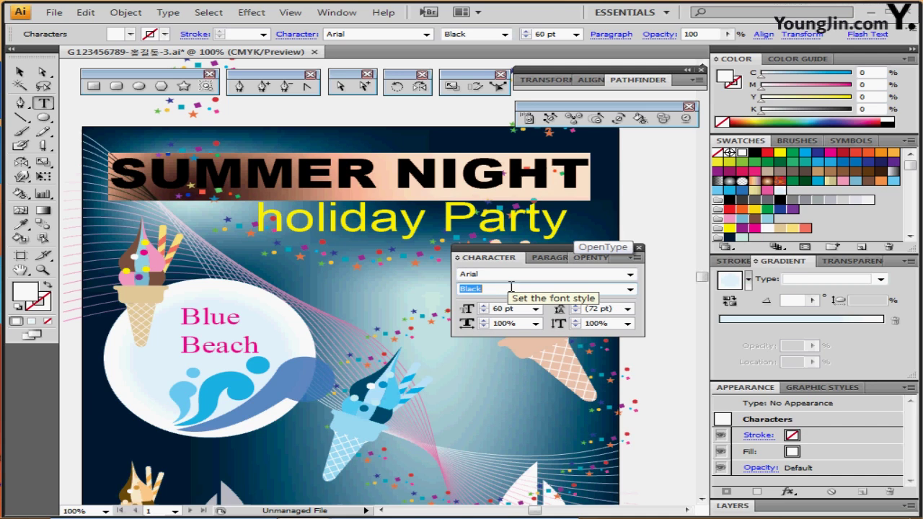
{"action": "left_click", "coordinate": [518, 312]}
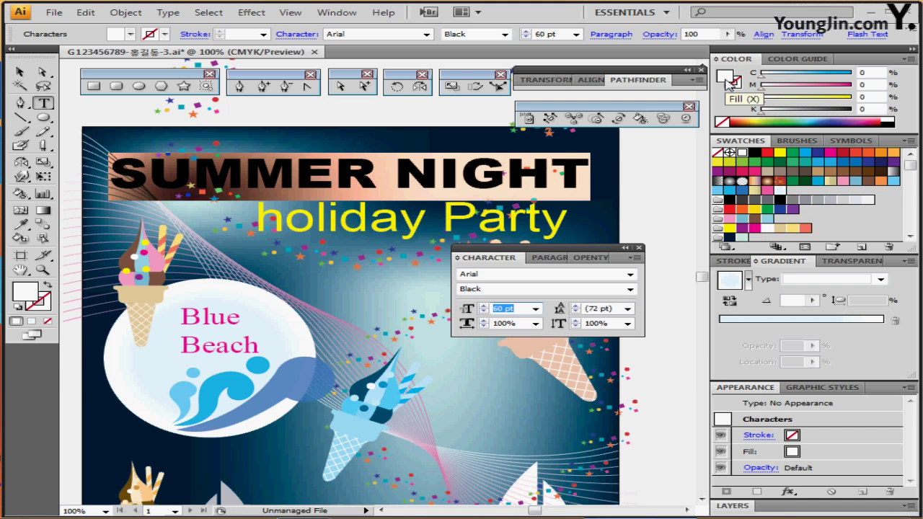
{"action": "left_click", "coordinate": [655, 192], "text": "ctrl"}
Examine the font, style and size of the "holiday Party" text and close the character settings
{"action": "left_click", "coordinate": [384, 228]}
{"action": "triple_click", "coordinate": [383, 228]}
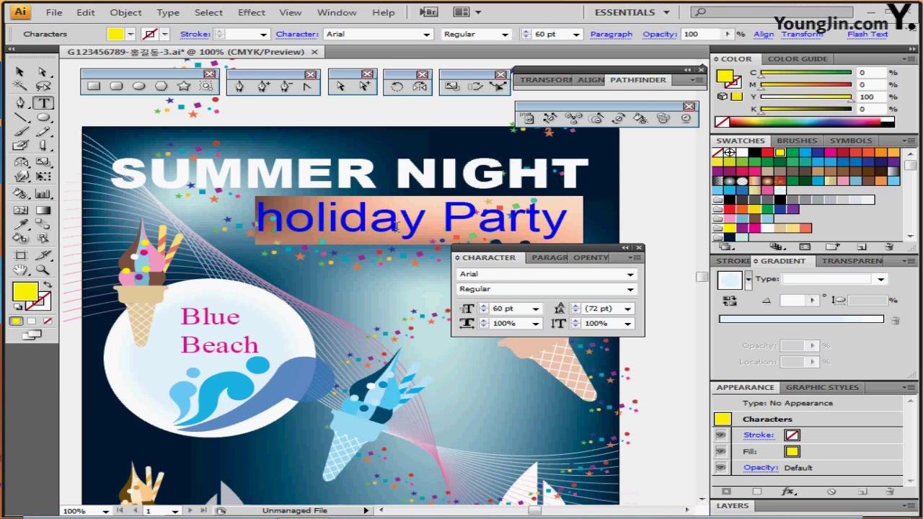
{"action": "left_click", "coordinate": [506, 275]}
{"action": "left_click", "coordinate": [509, 292]}
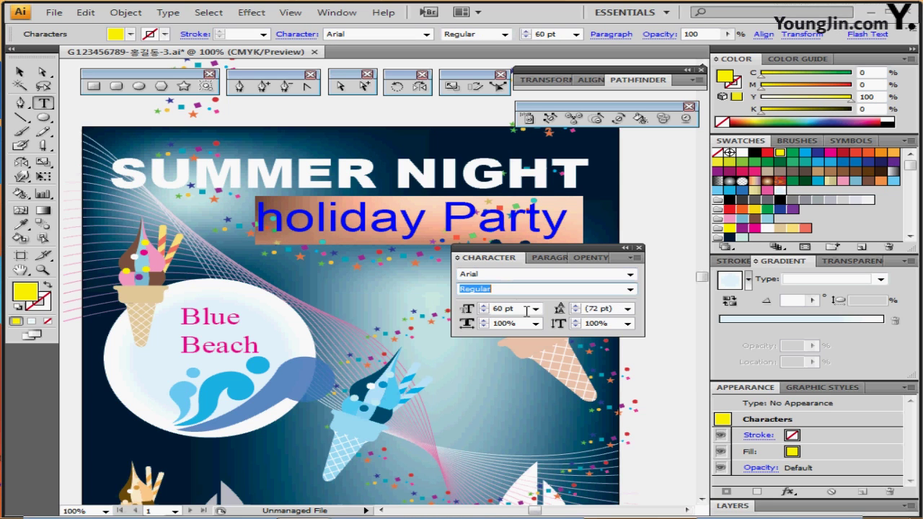
{"action": "left_click", "coordinate": [526, 309]}
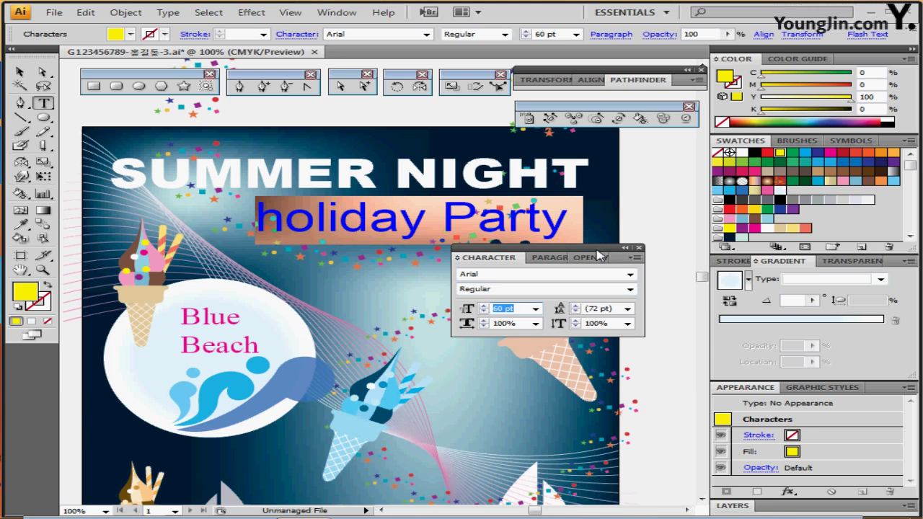
{"action": "left_click_drag", "start_coordinate": [641, 256], "coordinate": [655, 316]}
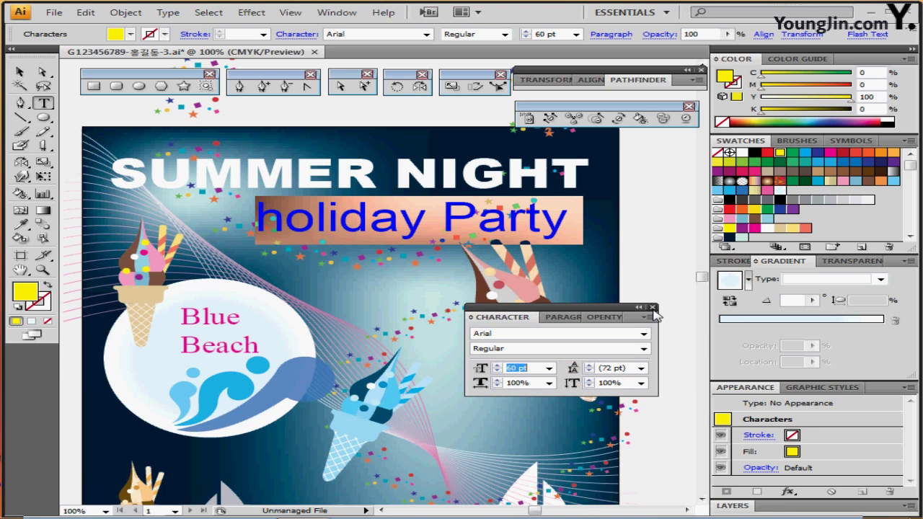
{"action": "left_click", "coordinate": [653, 308]}
{"action": "left_click", "coordinate": [655, 235], "text": "ctrl"}
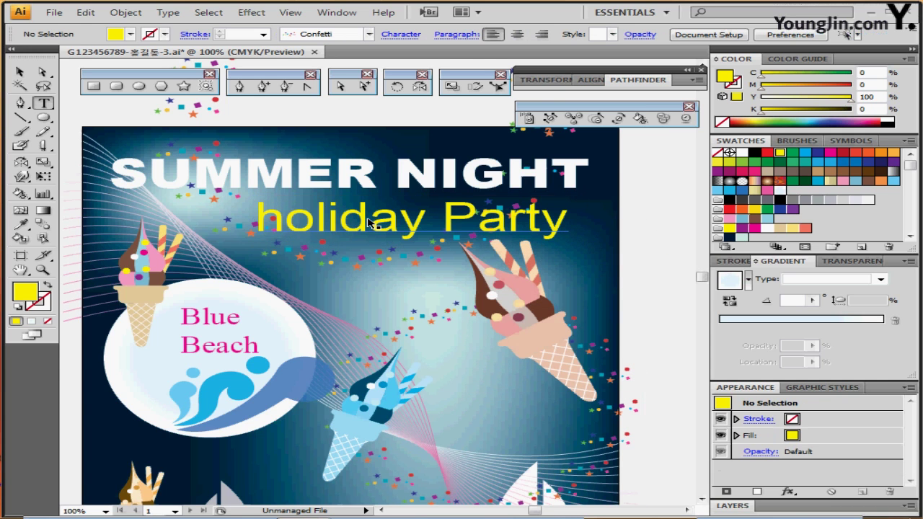
Start an envelope warp on the "SUMMER NIGHT" text with preview on, Arch style and a bend of -20%
{"action": "scroll", "coordinate": [346, 264], "scroll_direction": "up", "scroll_amount": 1}
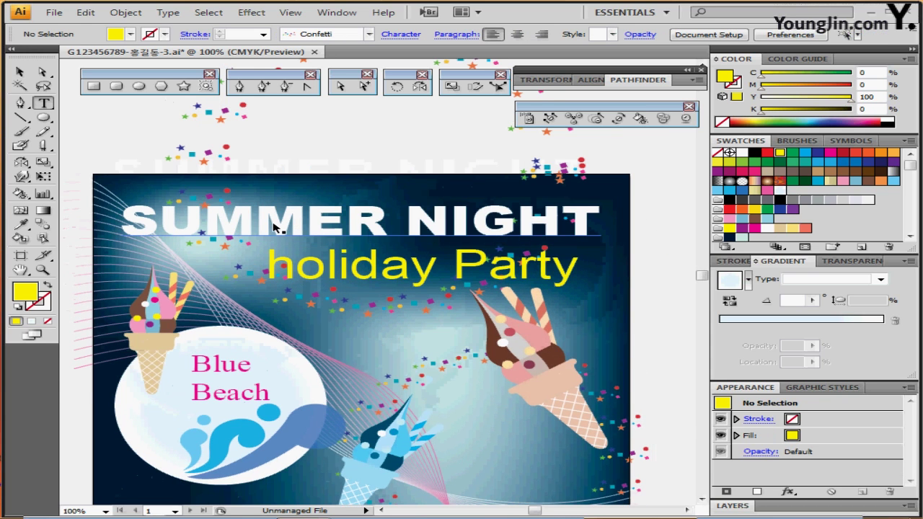
{"action": "left_click", "coordinate": [274, 227], "text": "ctrl"}
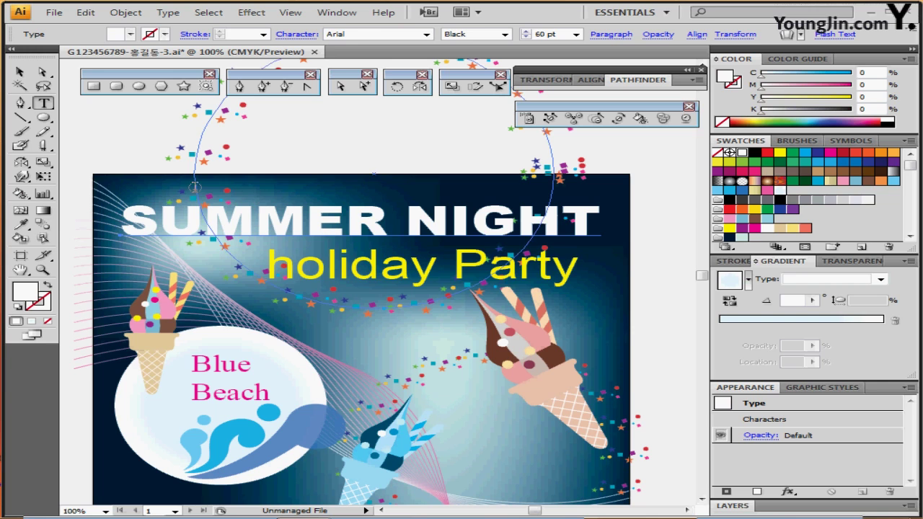
{"action": "left_click", "coordinate": [126, 12]}
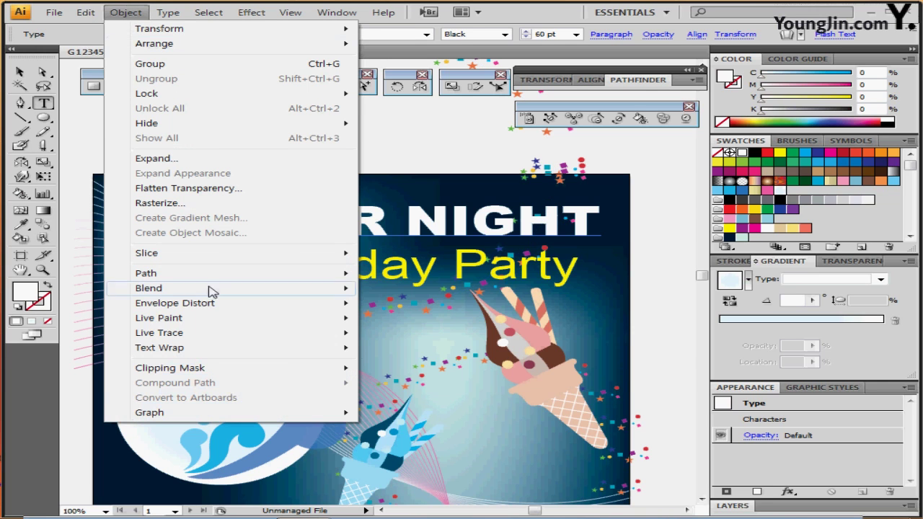
{"action": "mouse_move", "coordinate": [204, 308]}
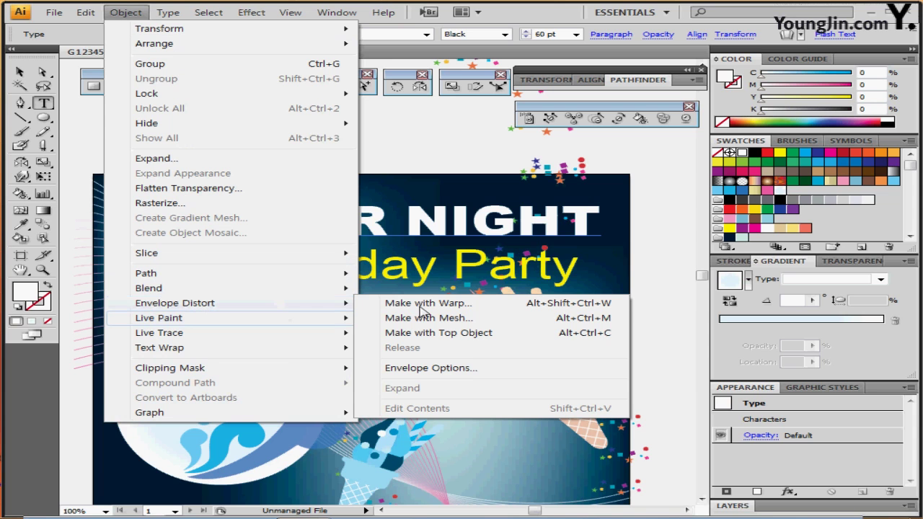
{"action": "left_click", "coordinate": [447, 308]}
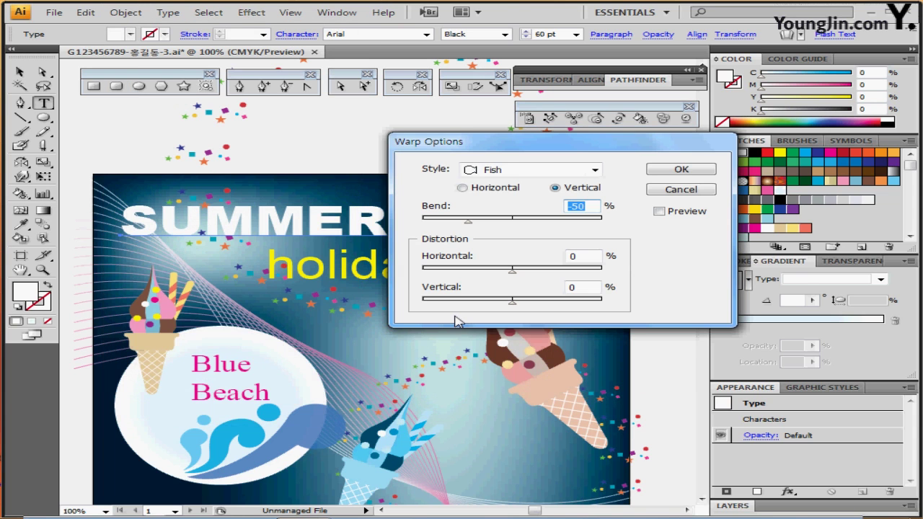
{"action": "left_click", "coordinate": [665, 217]}
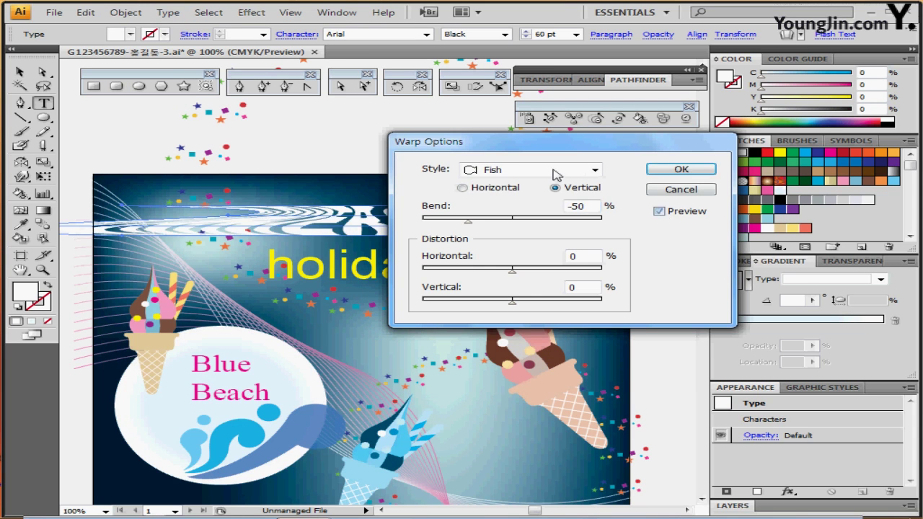
{"action": "left_click", "coordinate": [595, 170]}
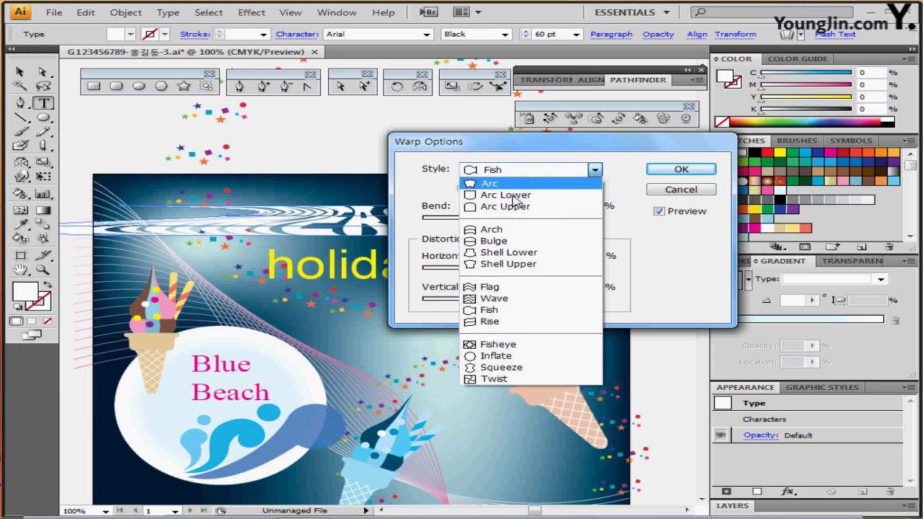
{"action": "left_click", "coordinate": [509, 231]}
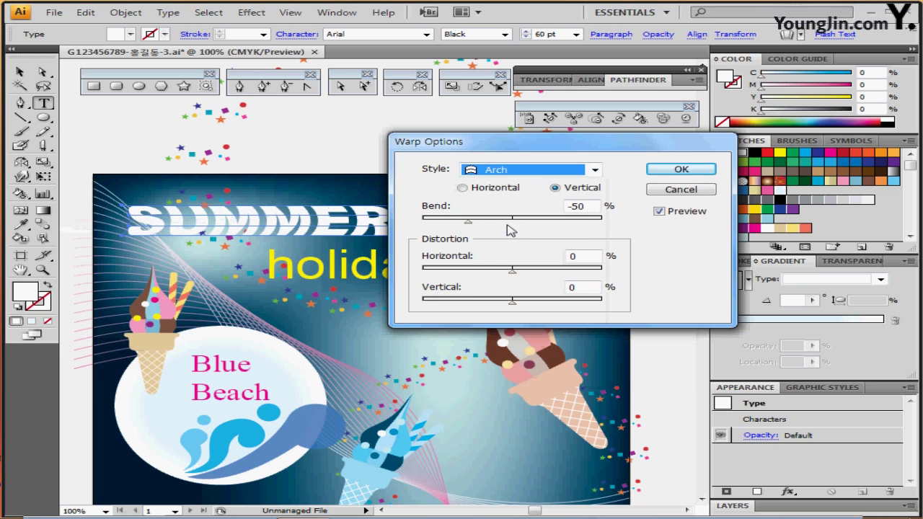
{"action": "left_click_drag", "start_coordinate": [570, 207], "coordinate": [591, 210]}
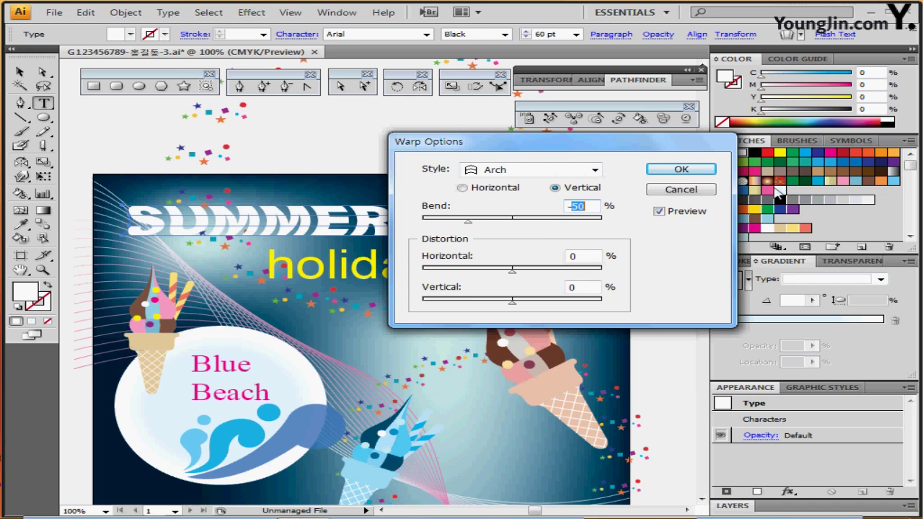
{"action": "type", "text": "-2"}
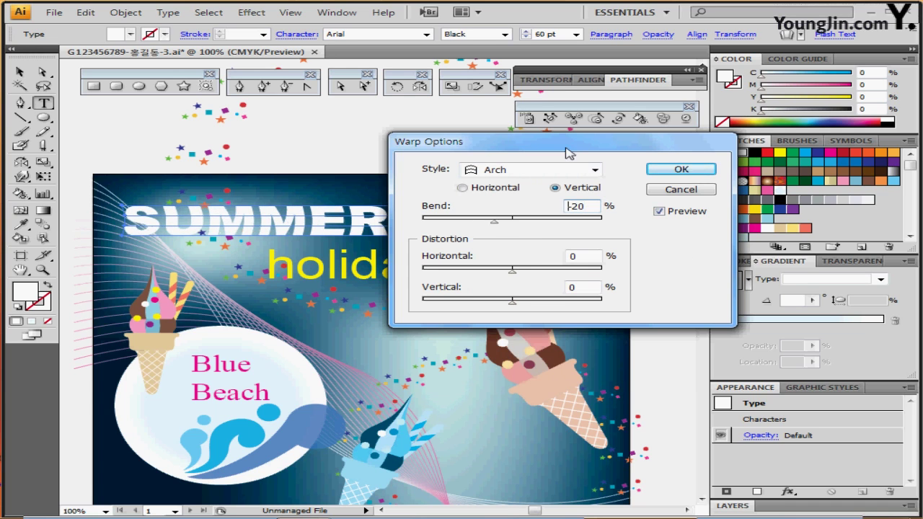
Make the "SUMMER NIGHT" warp horizontal with -50% horizontal distortion, apply it, and shift the warped text slightly upward
{"action": "left_click_drag", "start_coordinate": [569, 151], "coordinate": [657, 162]}
{"action": "left_click", "coordinate": [551, 199]}
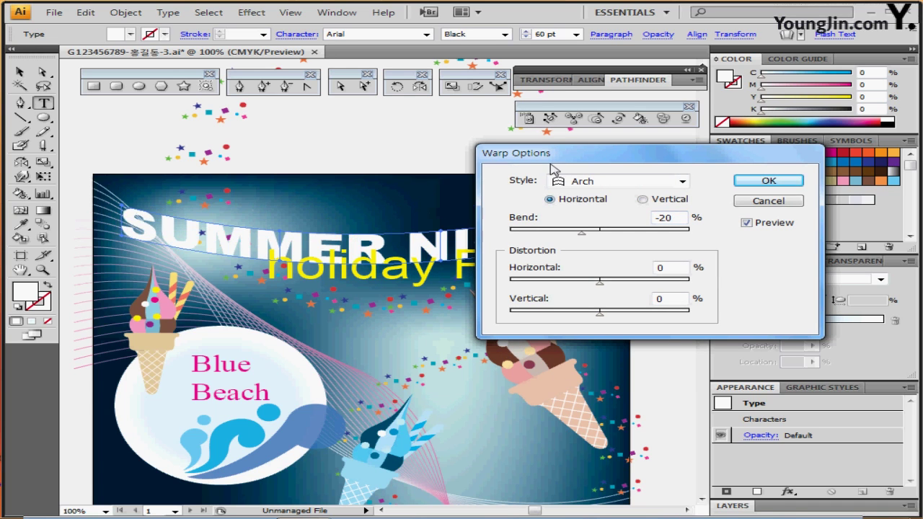
{"action": "left_click_drag", "start_coordinate": [561, 158], "coordinate": [634, 117]}
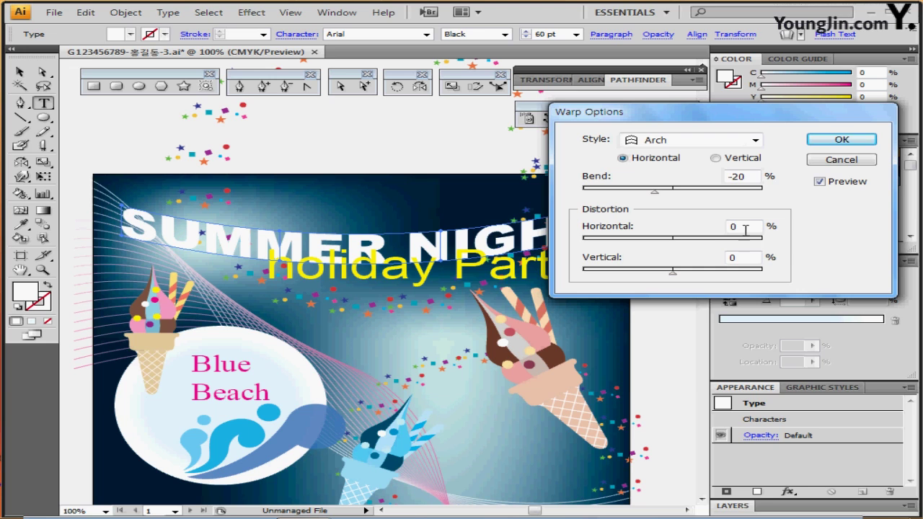
{"action": "left_click_drag", "start_coordinate": [745, 227], "coordinate": [684, 221]}
{"action": "type", "text": "-50"}
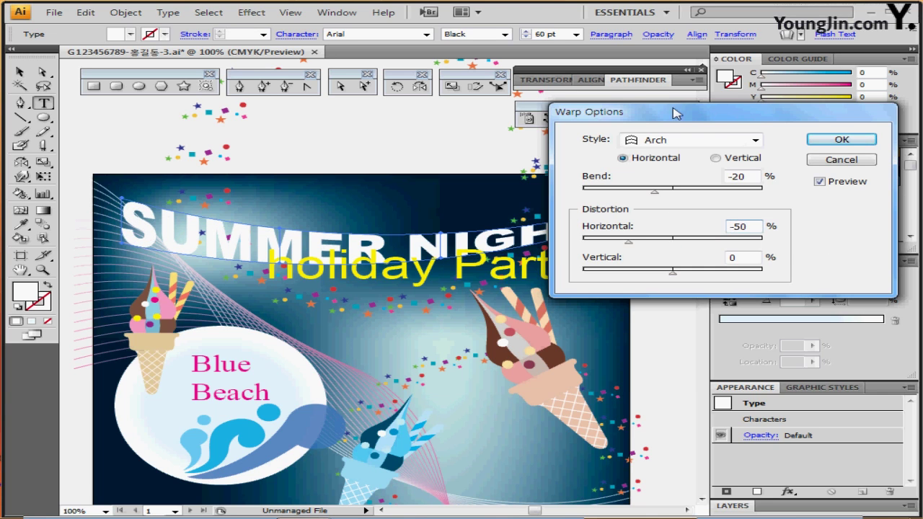
{"action": "left_click_drag", "start_coordinate": [667, 114], "coordinate": [674, 273]}
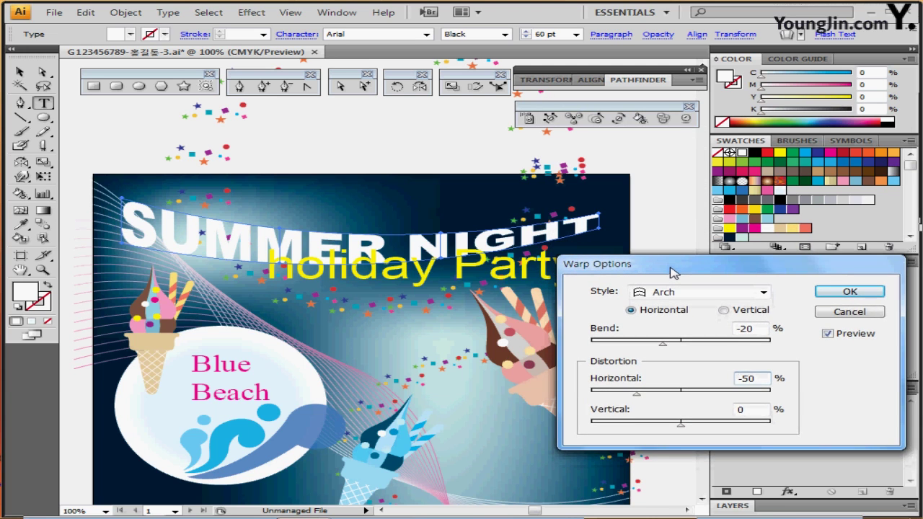
{"action": "left_click", "coordinate": [830, 293]}
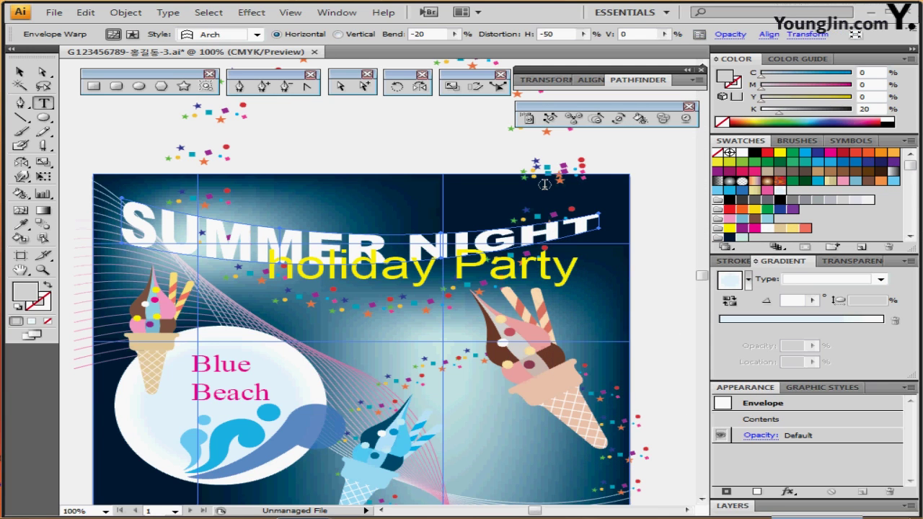
{"action": "left_click", "coordinate": [322, 242]}
{"action": "left_click_drag", "start_coordinate": [323, 242], "coordinate": [327, 226]}
Start a horizontal Arch envelope warp with a -20% bend on the "holiday Party" text, with preview on
{"action": "left_click", "coordinate": [413, 281], "text": "ctrl"}
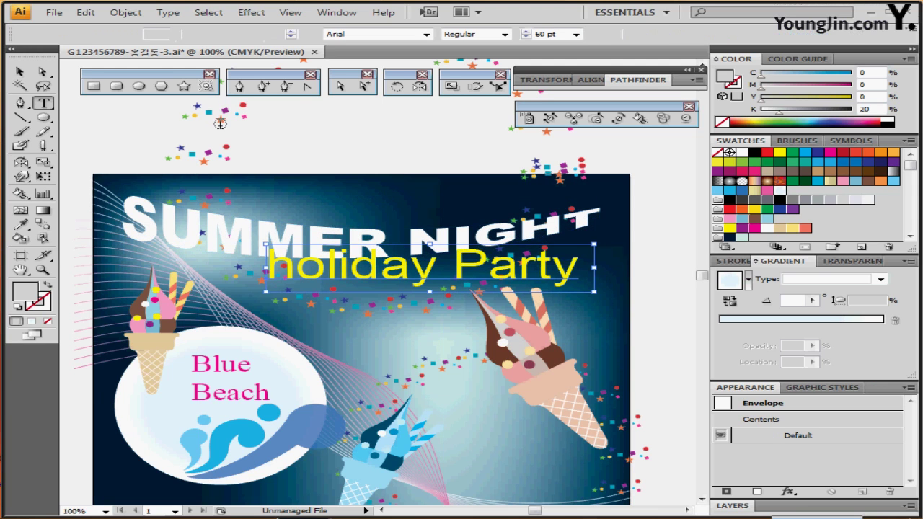
{"action": "left_click", "coordinate": [130, 13]}
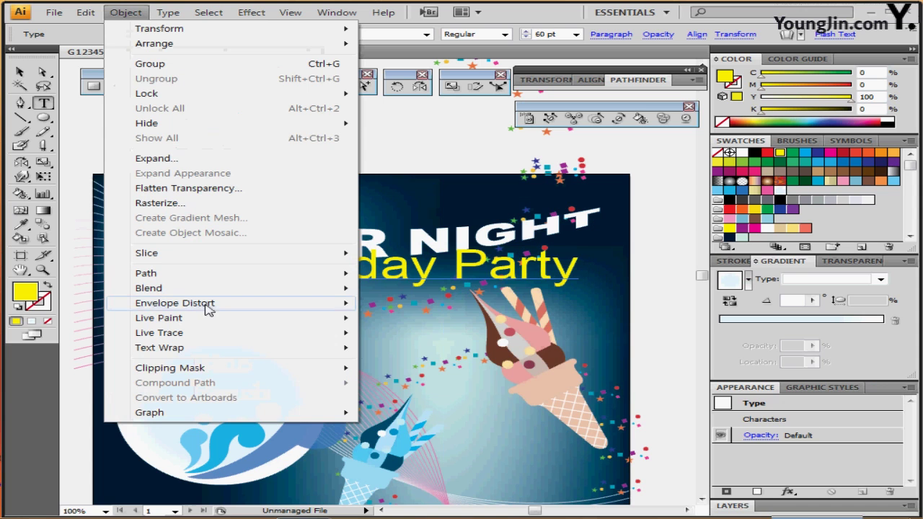
{"action": "mouse_move", "coordinate": [206, 306]}
{"action": "left_click", "coordinate": [408, 305]}
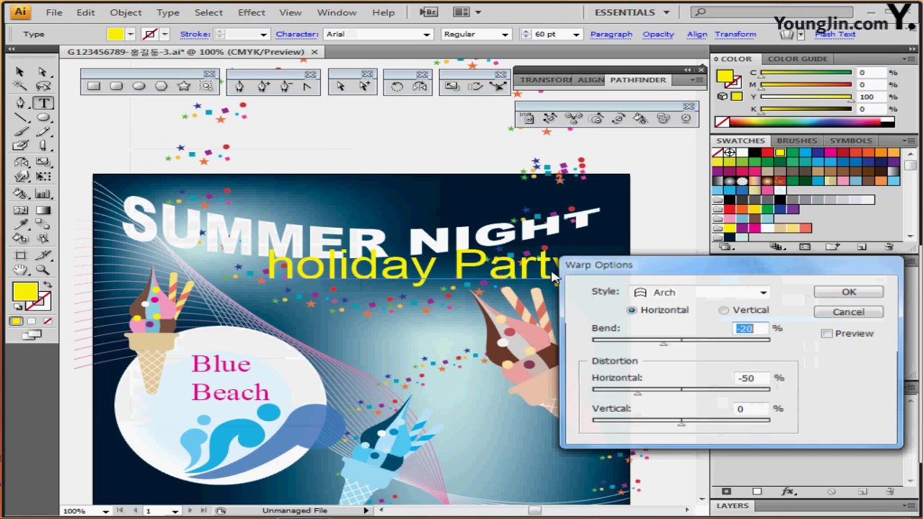
{"action": "left_click_drag", "start_coordinate": [651, 278], "coordinate": [639, 227]}
{"action": "left_click", "coordinate": [819, 289]}
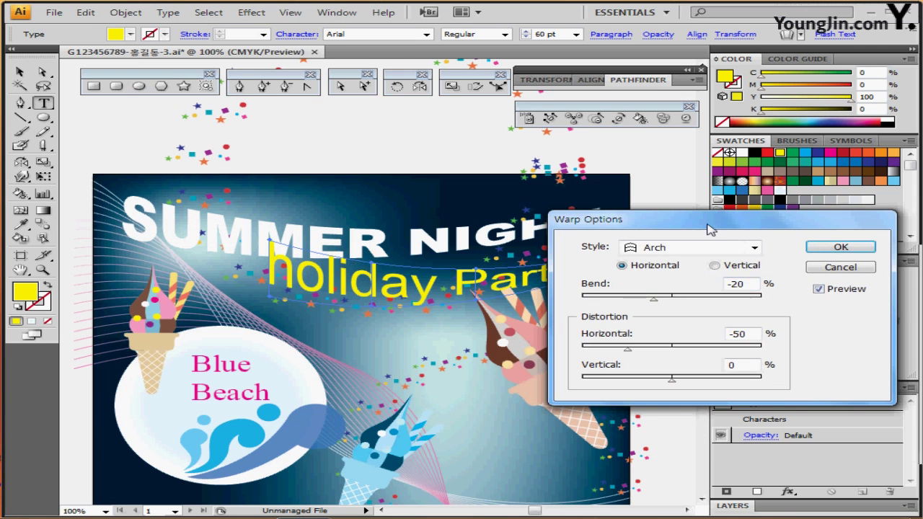
{"action": "left_click_drag", "start_coordinate": [707, 226], "coordinate": [758, 251]}
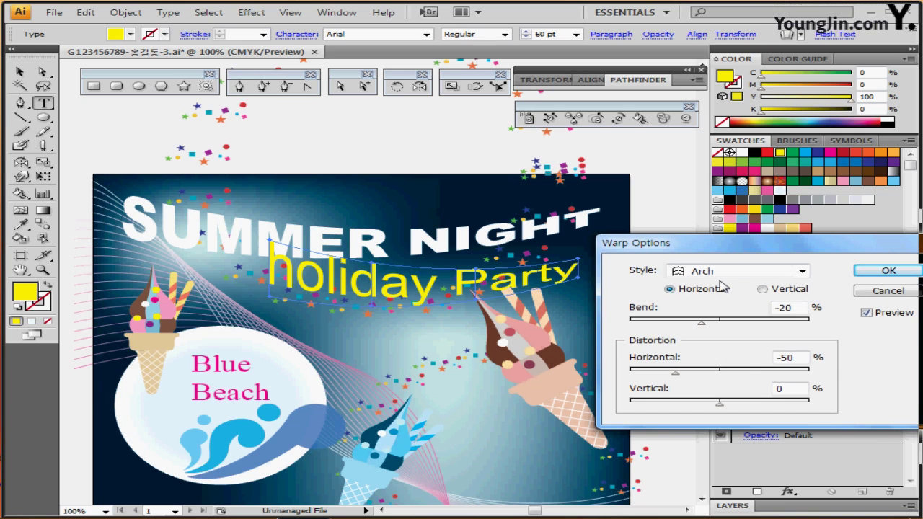
Set the "holiday Party" warp's horizontal distortion to 50% and apply it
{"action": "double_click", "coordinate": [783, 357]}
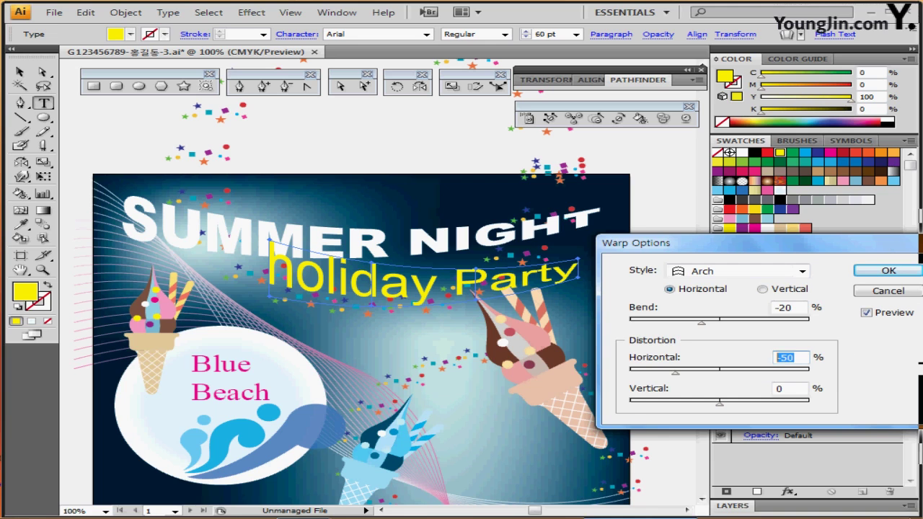
{"action": "type", "text": "50"}
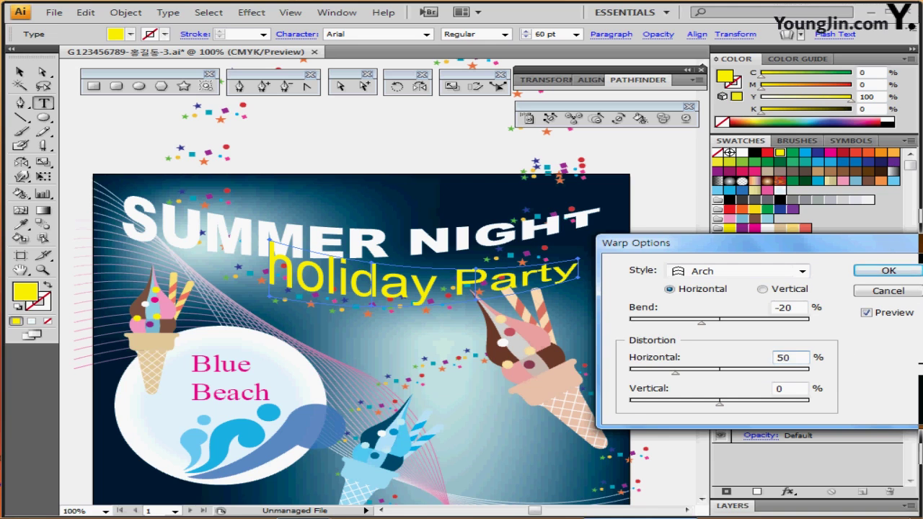
{"action": "left_click", "coordinate": [841, 345]}
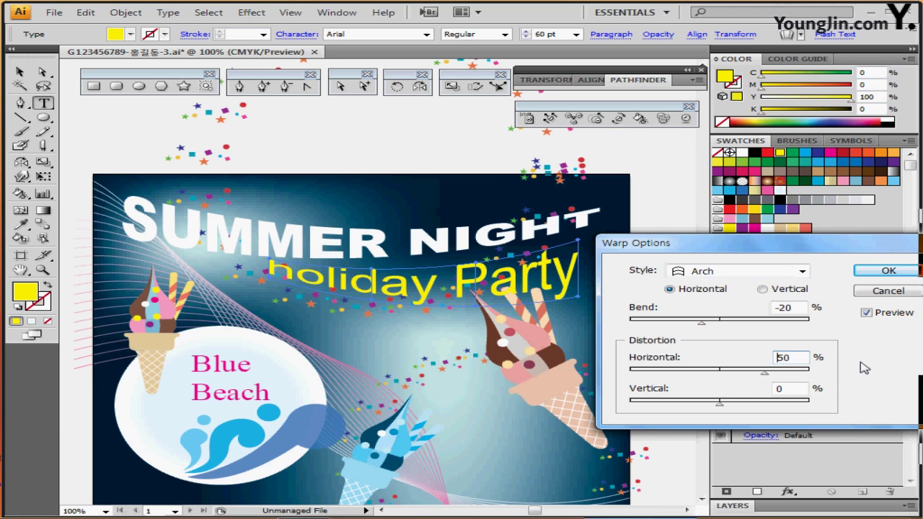
{"action": "left_click", "coordinate": [888, 270]}
Rotate the warped "holiday Party" text slightly counter-clockwise and deselect it
{"action": "key", "text": "ctrl"}
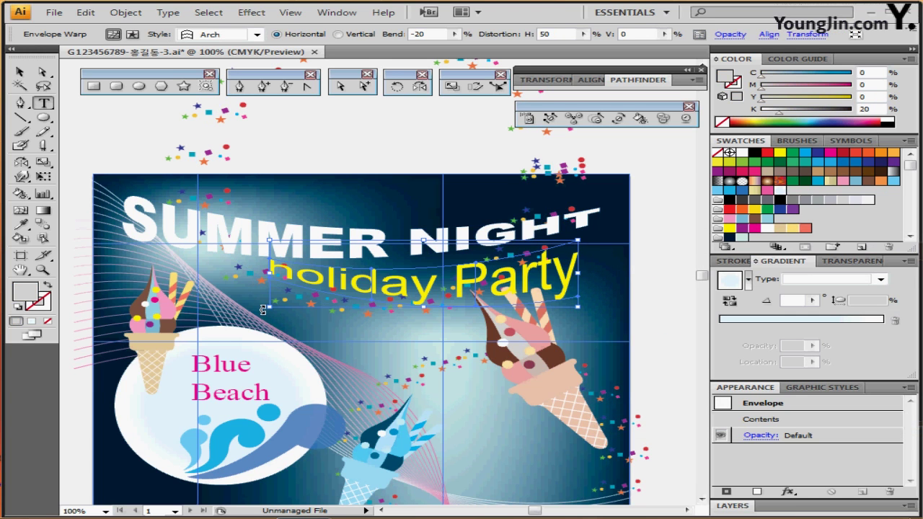
{"action": "left_click_drag", "start_coordinate": [264, 310], "coordinate": [275, 322]}
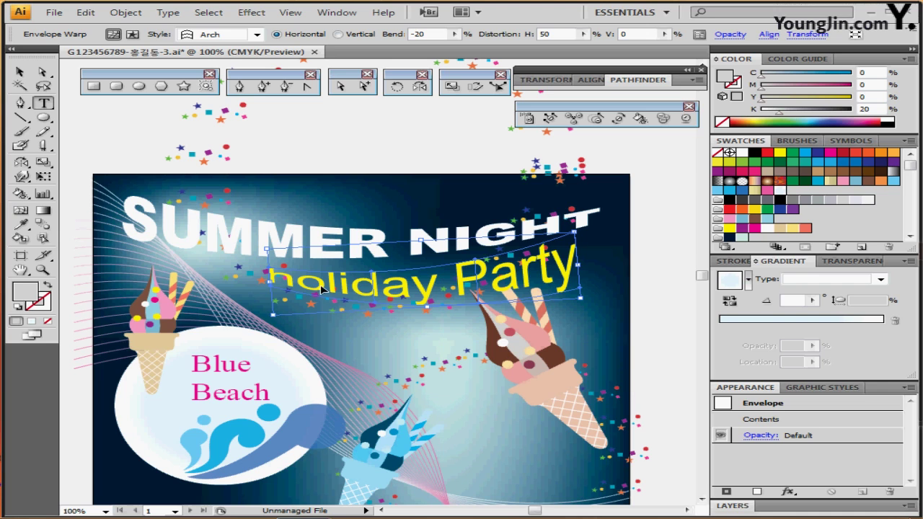
{"action": "left_click_drag", "start_coordinate": [269, 318], "coordinate": [267, 315]}
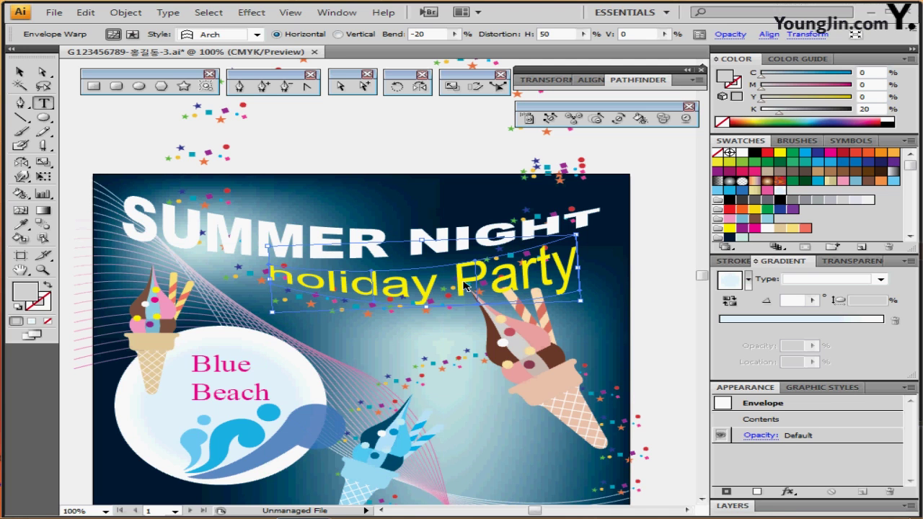
{"action": "left_click", "coordinate": [389, 147]}
Start a Drop Shadow effect on the warped "SUMMER NIGHT" text with preview on
{"action": "left_click_drag", "start_coordinate": [403, 243], "coordinate": [394, 193]}
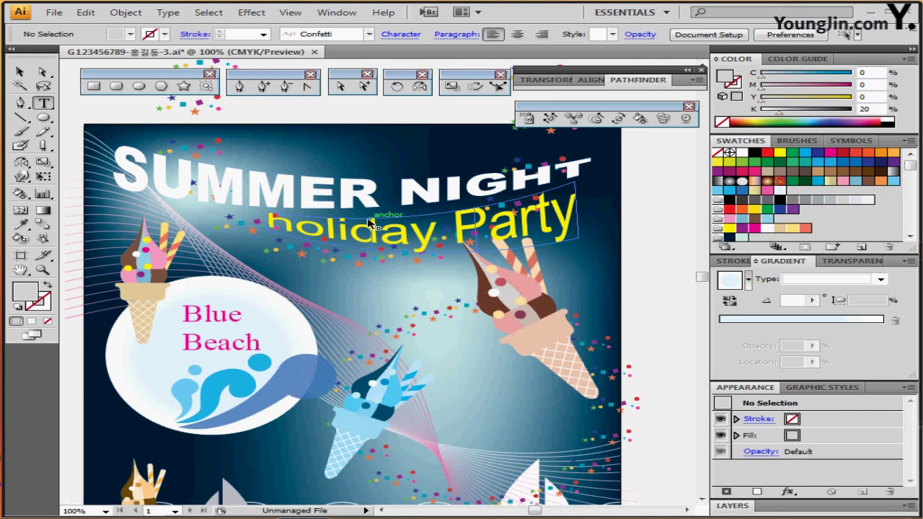
{"action": "key", "text": "ctrl+semicolon"}
{"action": "key", "text": "ctrl+semicolon"}
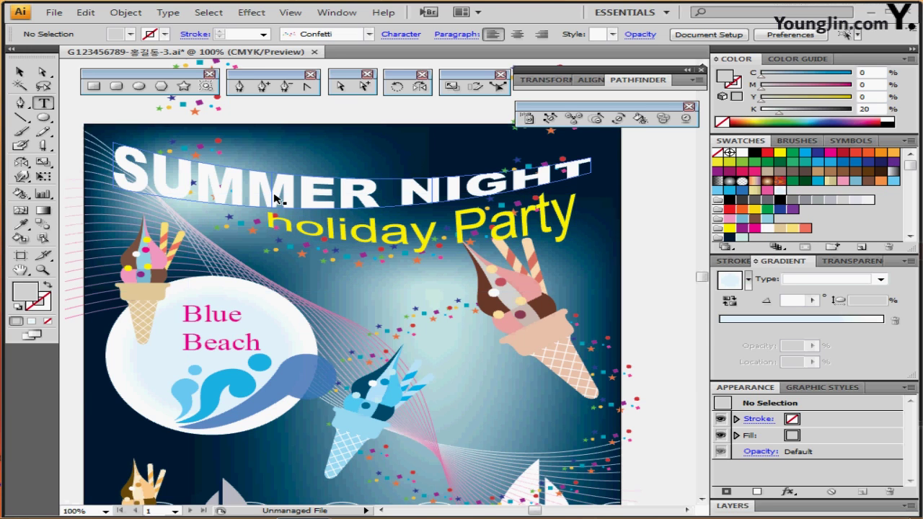
{"action": "left_click", "coordinate": [274, 192]}
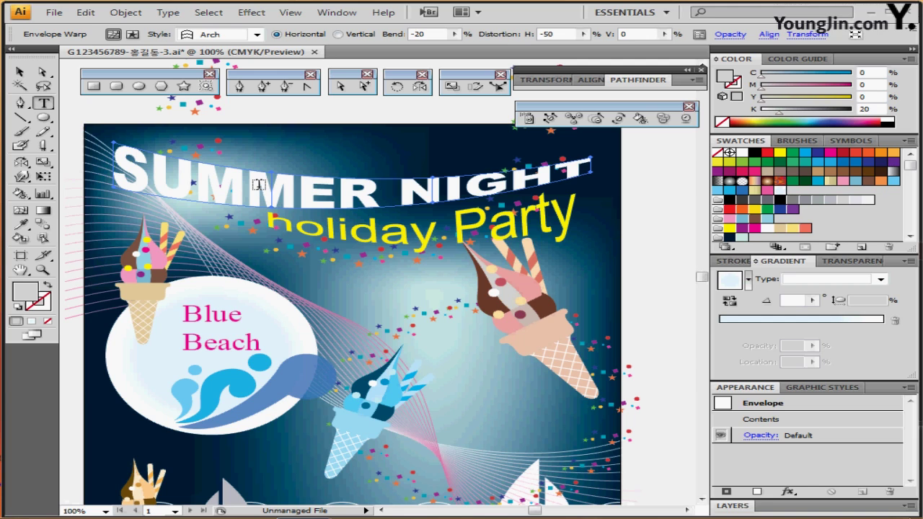
{"action": "left_click", "coordinate": [222, 15]}
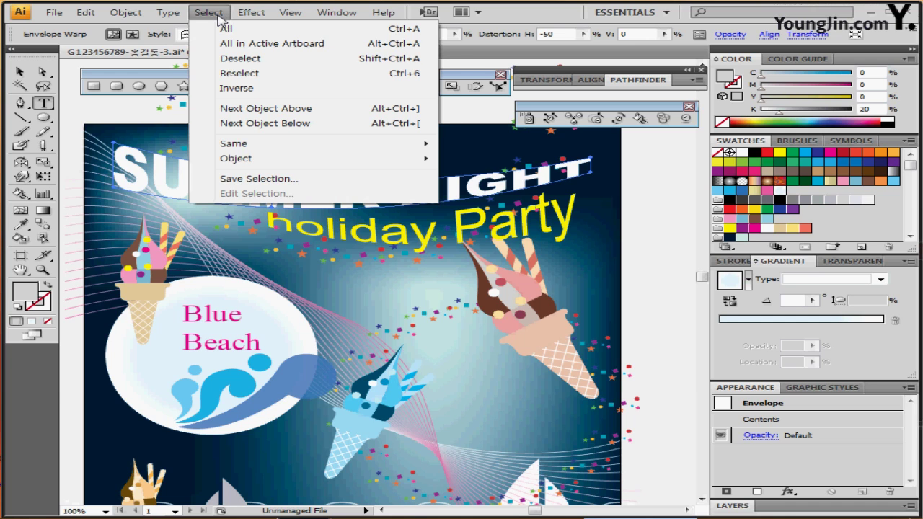
{"action": "mouse_move", "coordinate": [254, 17]}
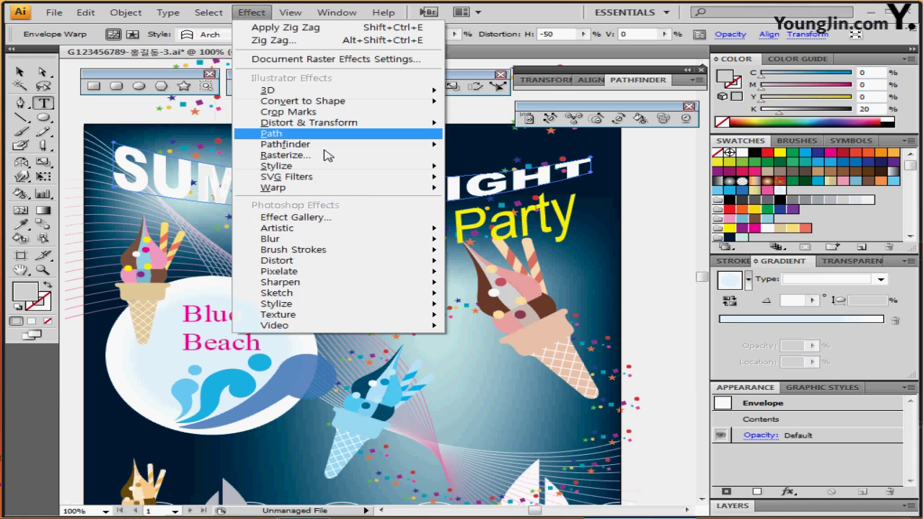
{"action": "mouse_move", "coordinate": [366, 167]}
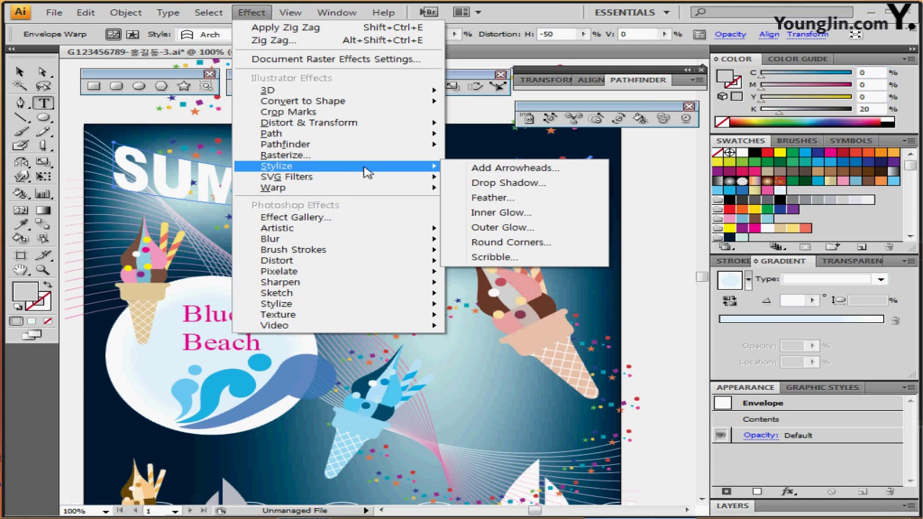
{"action": "left_click", "coordinate": [508, 184]}
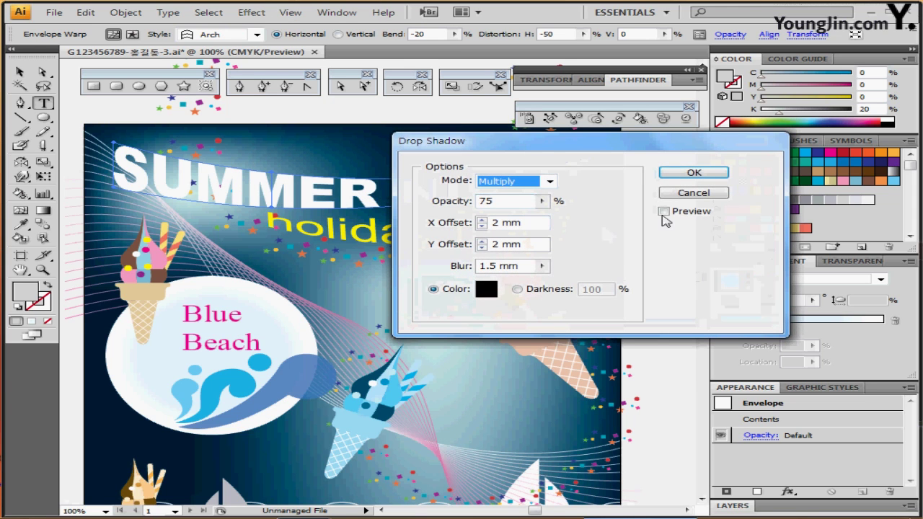
{"action": "left_click", "coordinate": [663, 212]}
{"action": "left_click_drag", "start_coordinate": [573, 149], "coordinate": [650, 180]}
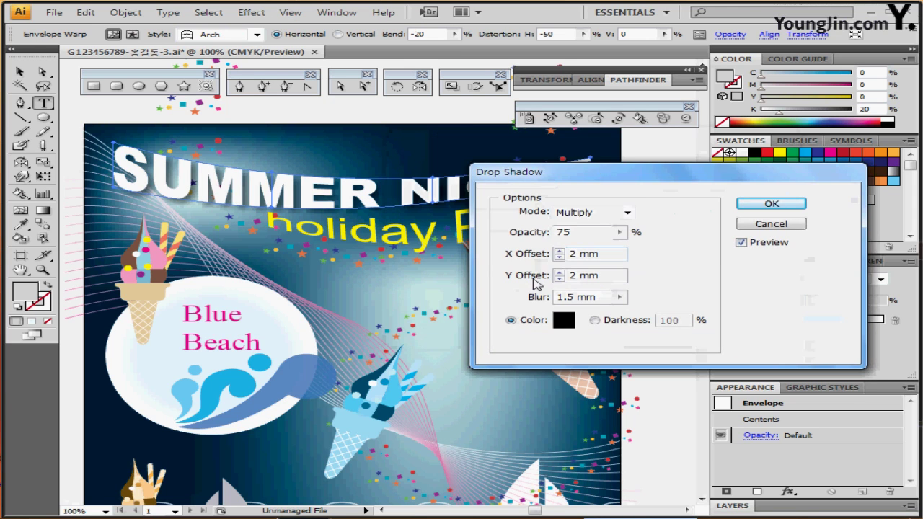
Set the drop shadow's X offset, Y offset and blur to 2.47 mm each and apply it
{"action": "left_click", "coordinate": [518, 258]}
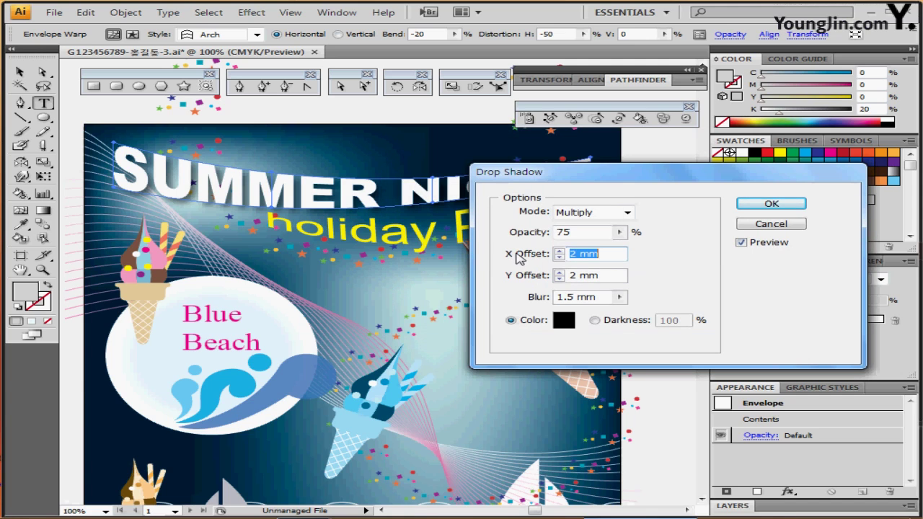
{"action": "type", "text": "2.47"}
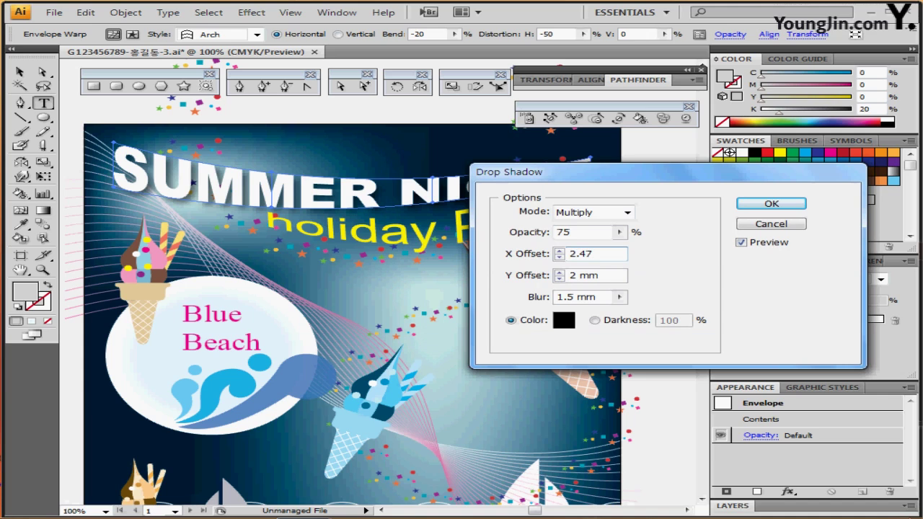
{"action": "key", "text": "Tab"}
{"action": "type", "text": "2.47"}
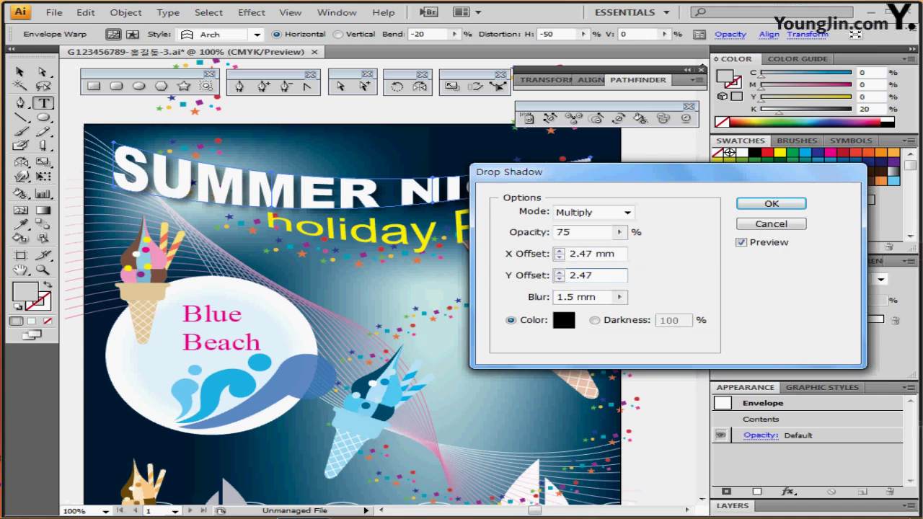
{"action": "key", "text": "Tab"}
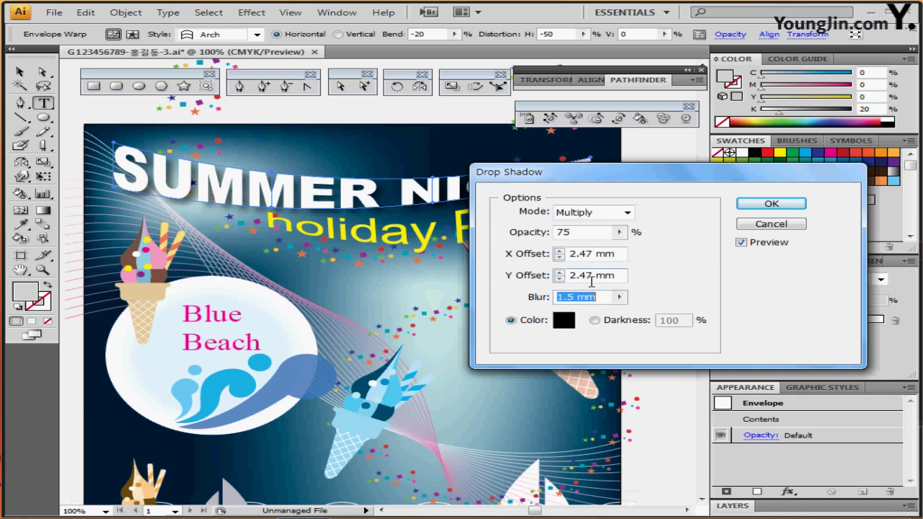
{"action": "type", "text": "2.47"}
{"action": "key", "text": "Return"}
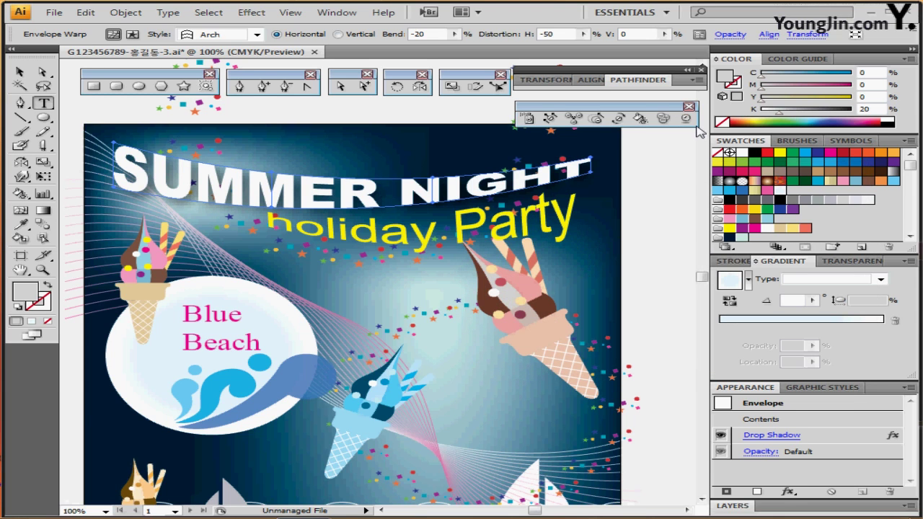
Create a yellow 210 × 297 mm rectangle without stroke from the artboard's upper-left corner, covering the whole artboard
{"action": "double_click", "coordinate": [25, 271]}
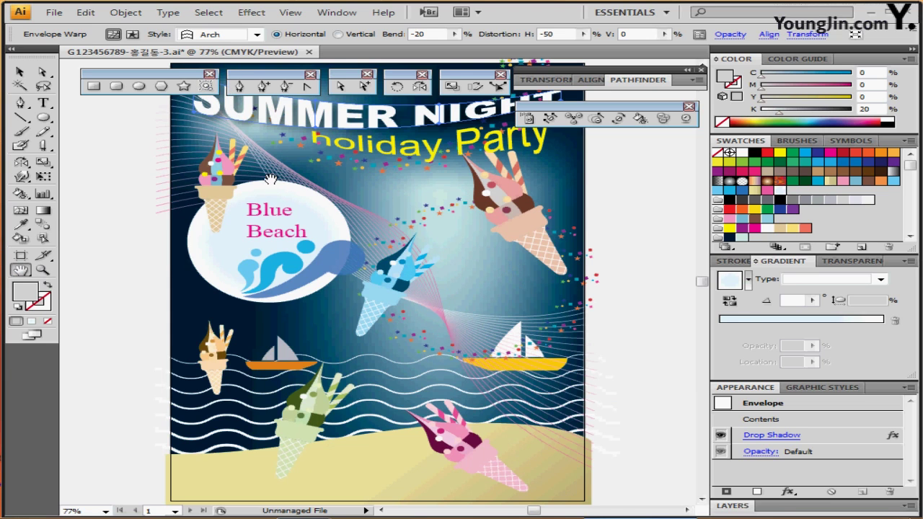
{"action": "key", "text": "Tab"}
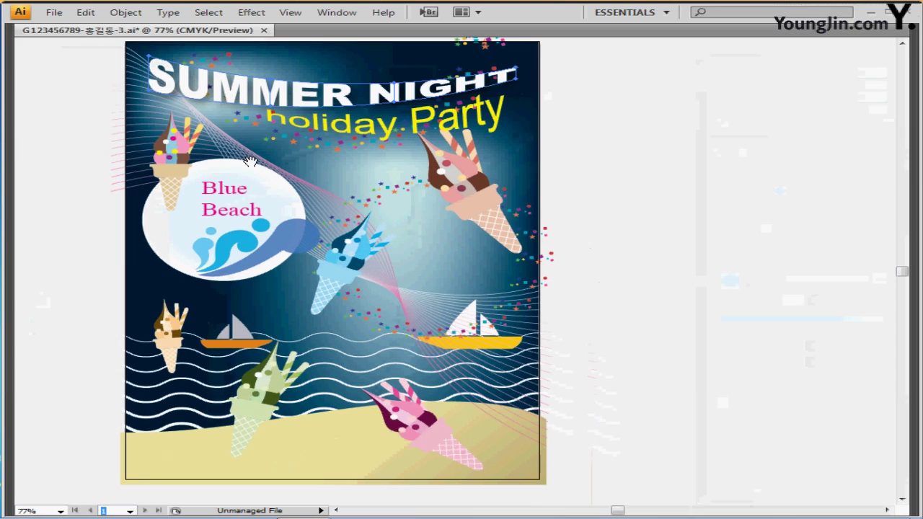
{"action": "key", "text": "Tab"}
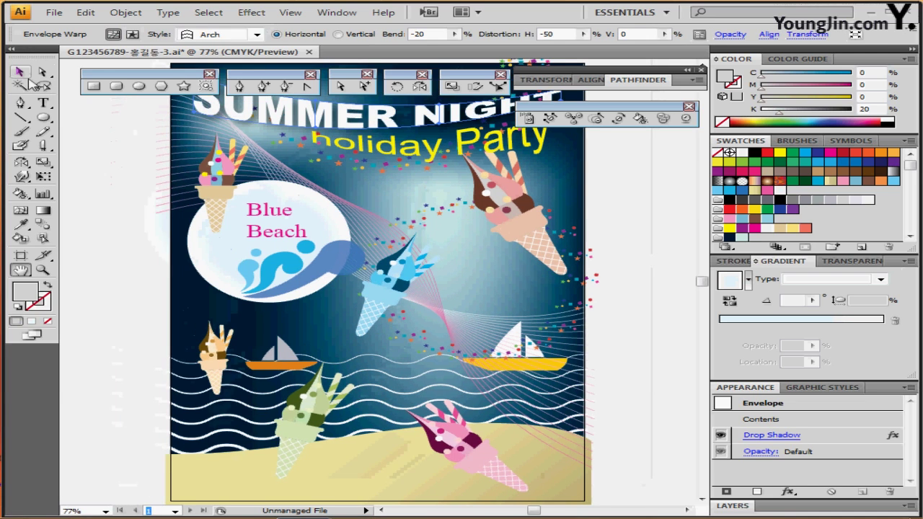
{"action": "left_click", "coordinate": [94, 86]}
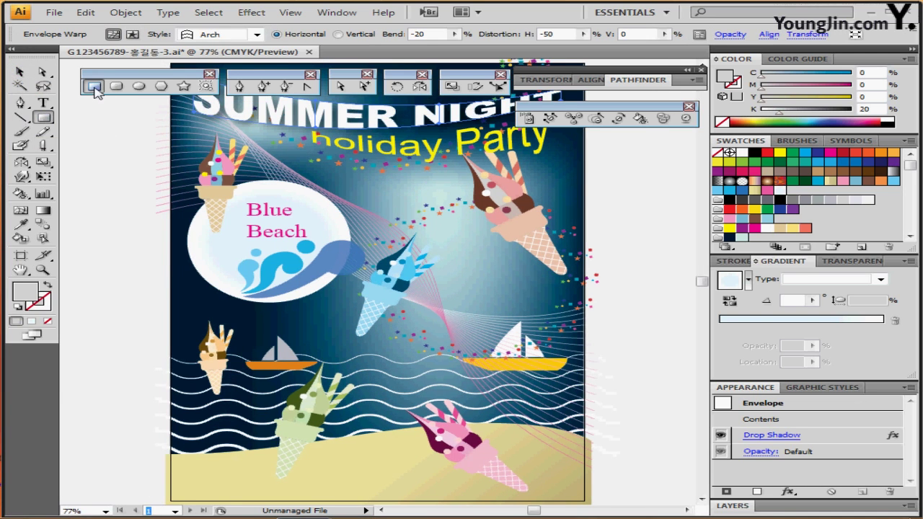
{"action": "left_click_drag", "start_coordinate": [192, 111], "coordinate": [149, 176]}
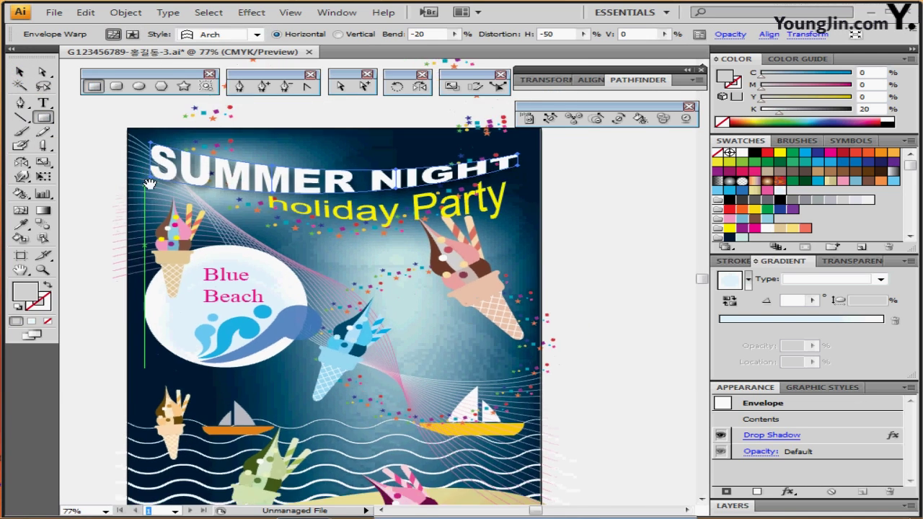
{"action": "left_click", "coordinate": [92, 147], "text": "ctrl"}
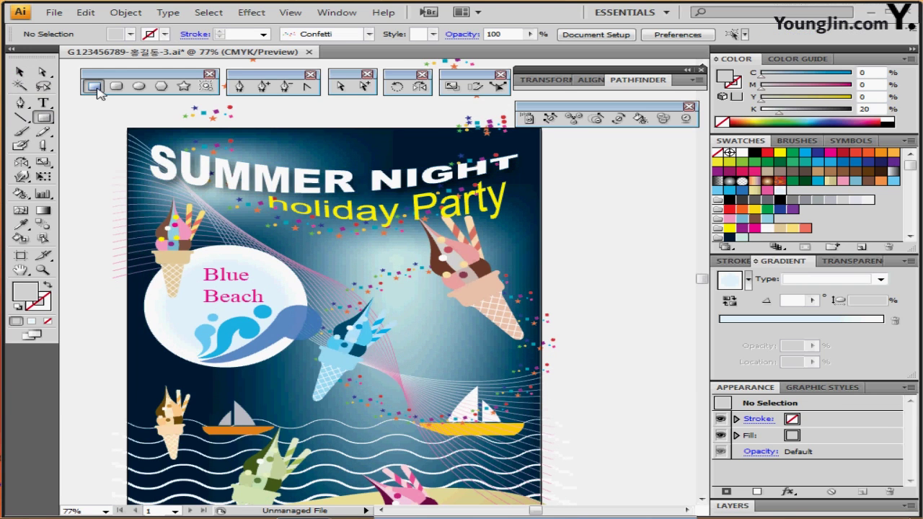
{"action": "left_click", "coordinate": [779, 153]}
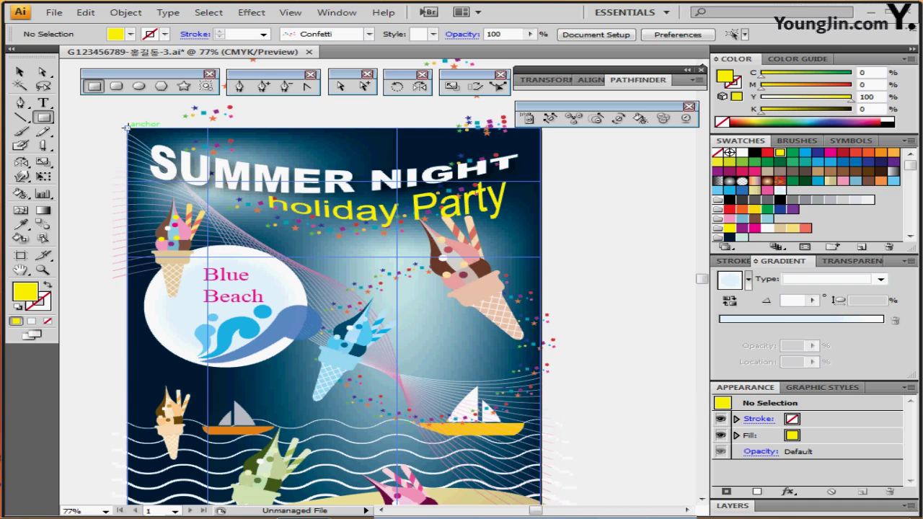
{"action": "left_click", "coordinate": [127, 127]}
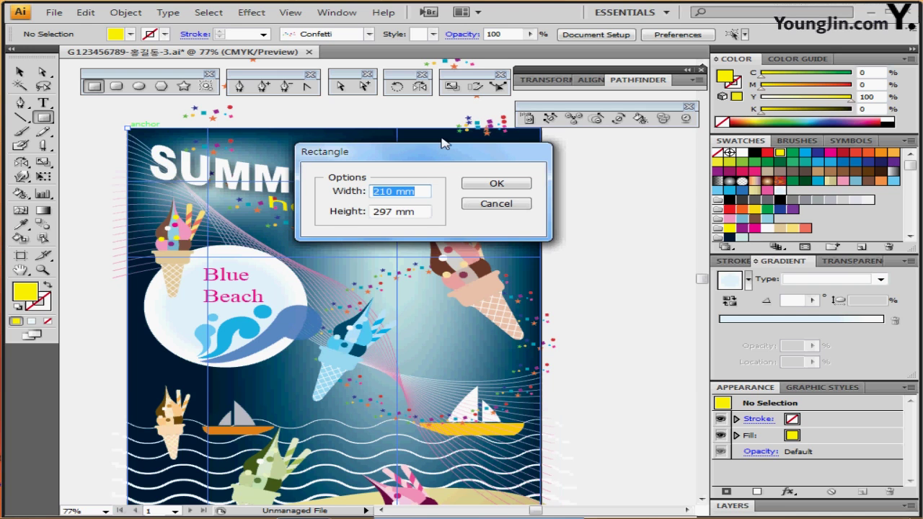
{"action": "left_click_drag", "start_coordinate": [442, 154], "coordinate": [447, 137]}
{"action": "left_click", "coordinate": [503, 165]}
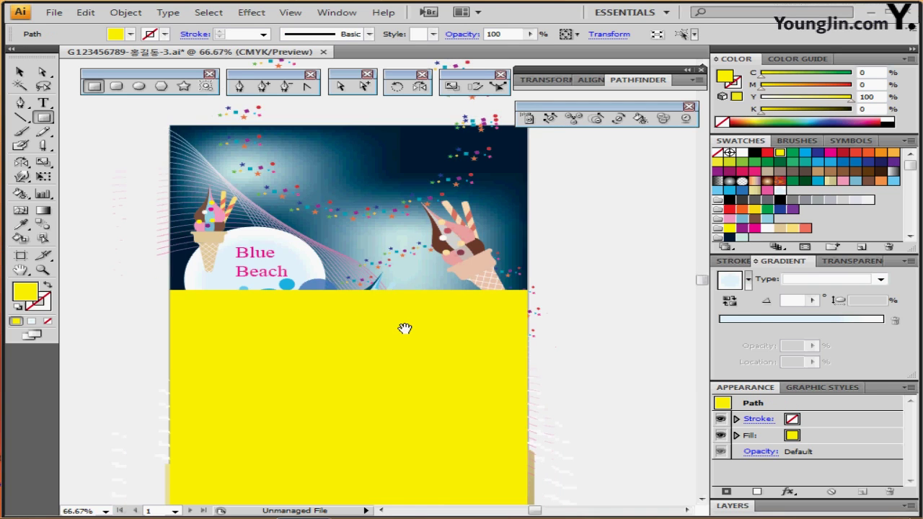
Clip all the artwork to the yellow rectangle with a clipping mask and deselect everything
{"action": "left_click_drag", "start_coordinate": [405, 329], "coordinate": [371, 313]}
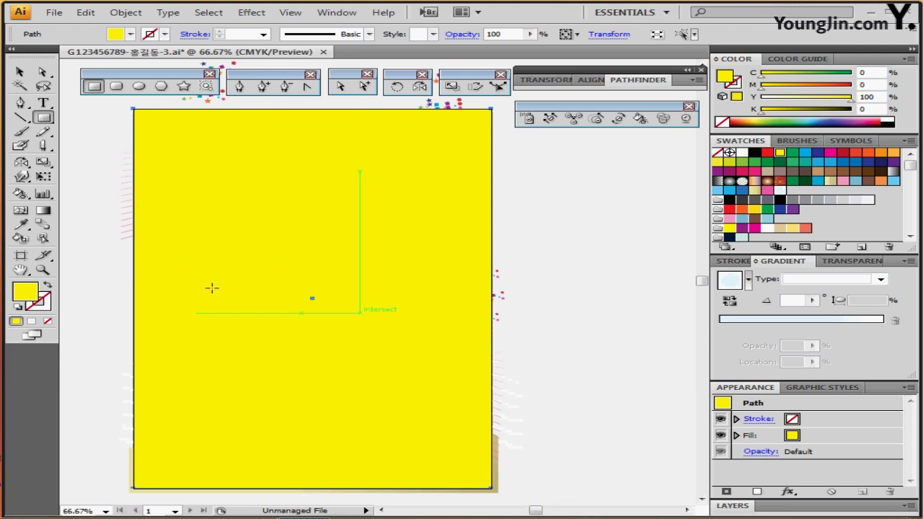
{"action": "left_click", "coordinate": [121, 17]}
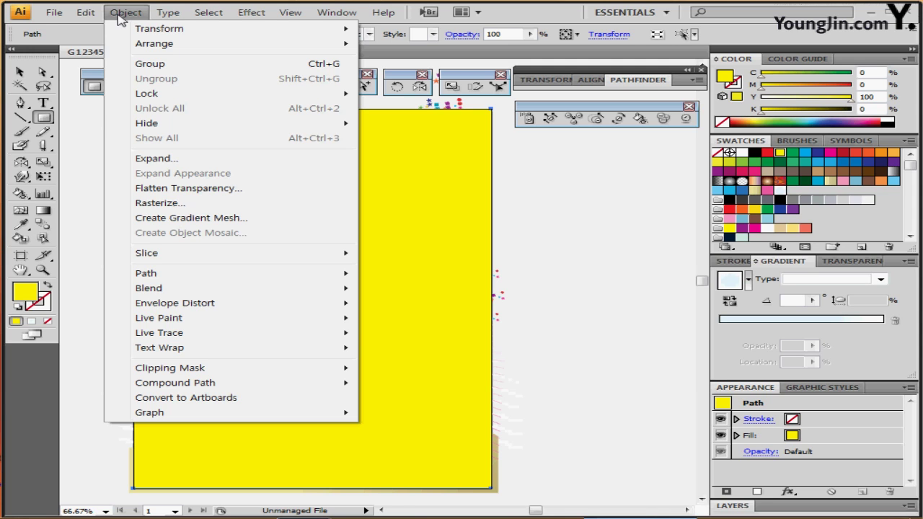
{"action": "left_click", "coordinate": [562, 226]}
{"action": "left_click", "coordinate": [113, 144]}
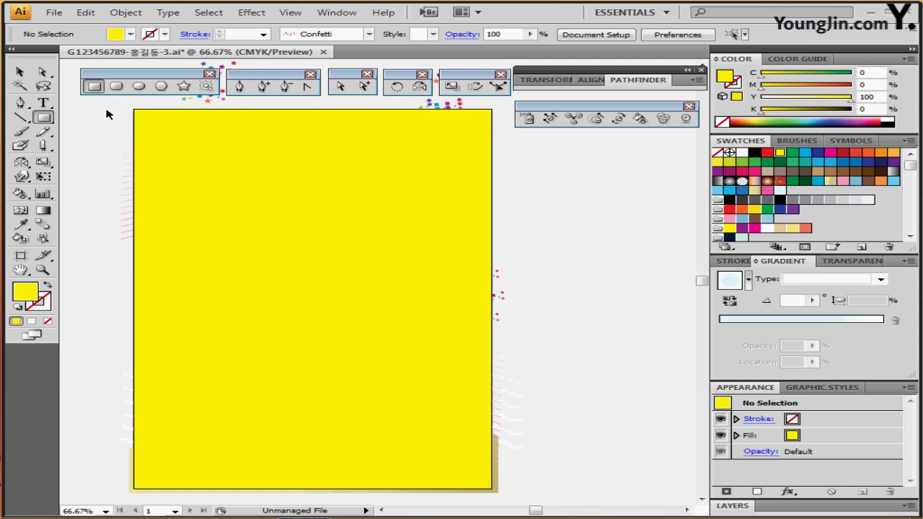
{"action": "key", "text": "ctrl+a"}
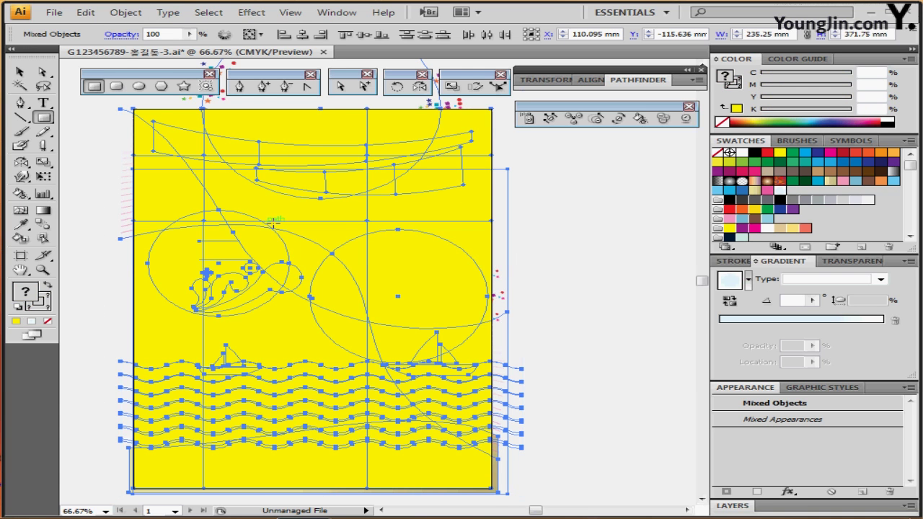
{"action": "right_click", "coordinate": [279, 158]}
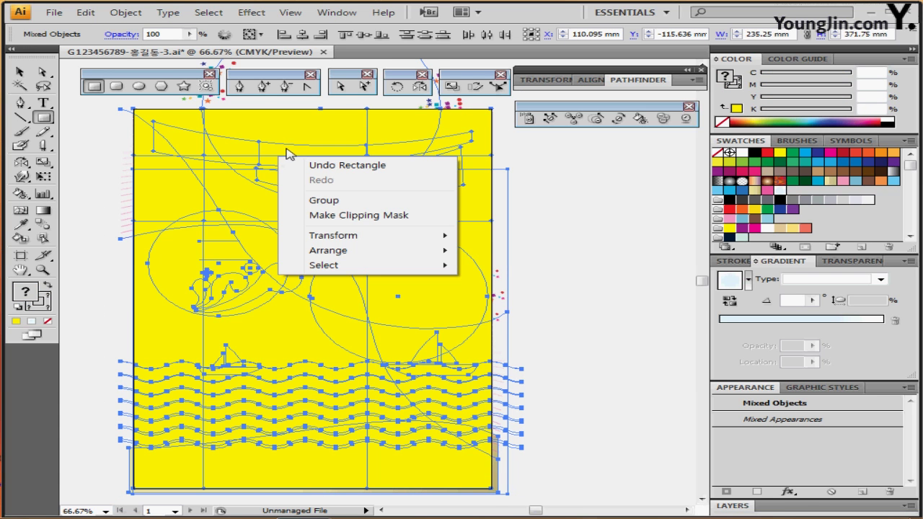
{"action": "left_click", "coordinate": [422, 216]}
{"action": "left_click", "coordinate": [610, 240]}
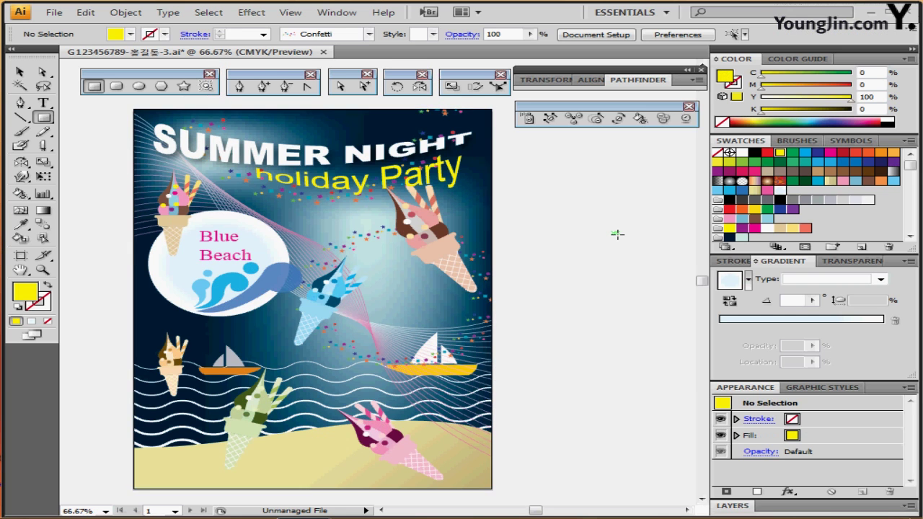
{"action": "left_click_drag", "start_coordinate": [631, 241], "coordinate": [596, 233]}
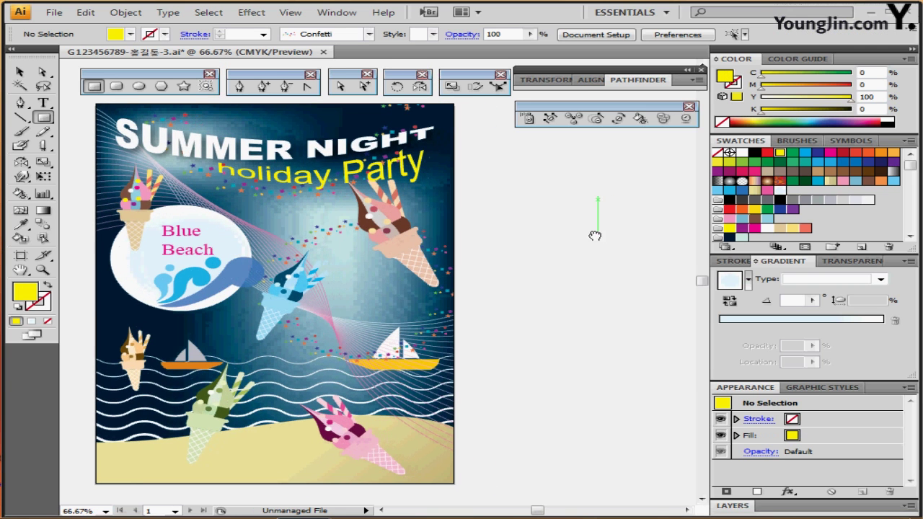